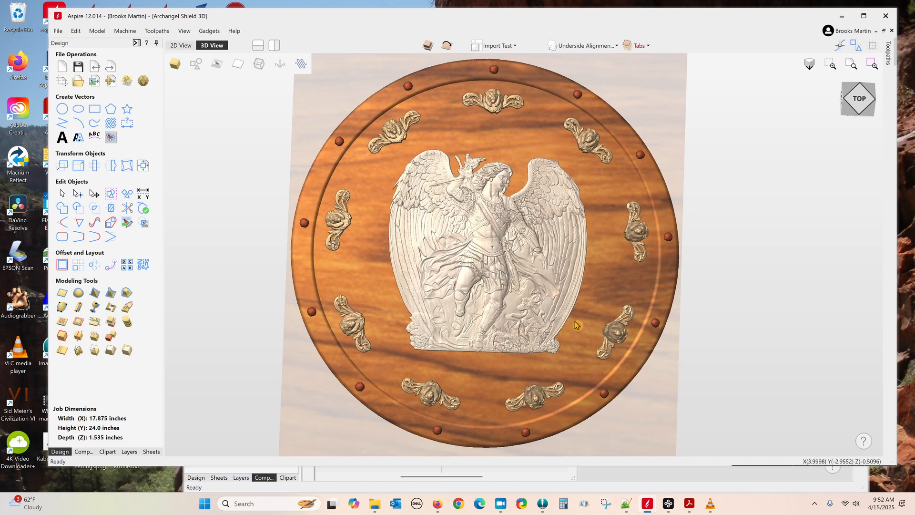
Step: Show the Archangel Shield's component list and switch the Tabs group on, then off again
left_click(84, 452)
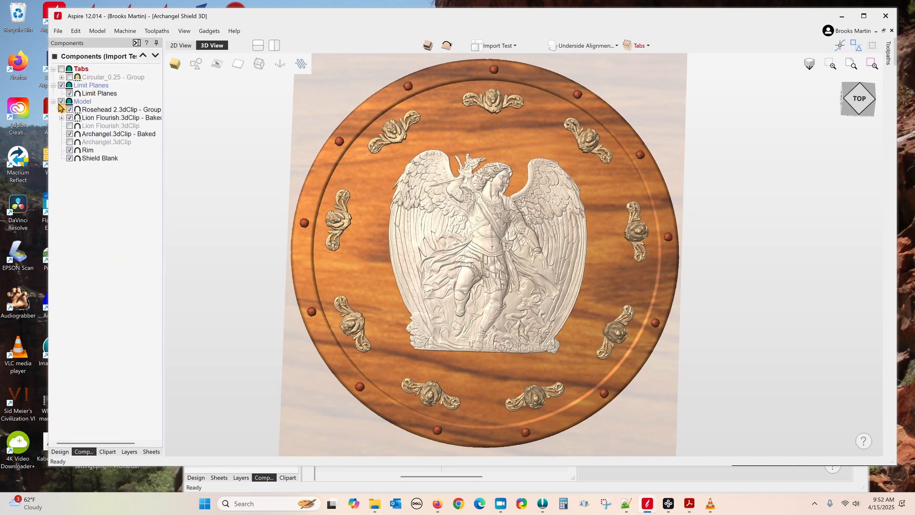
left_click(61, 69)
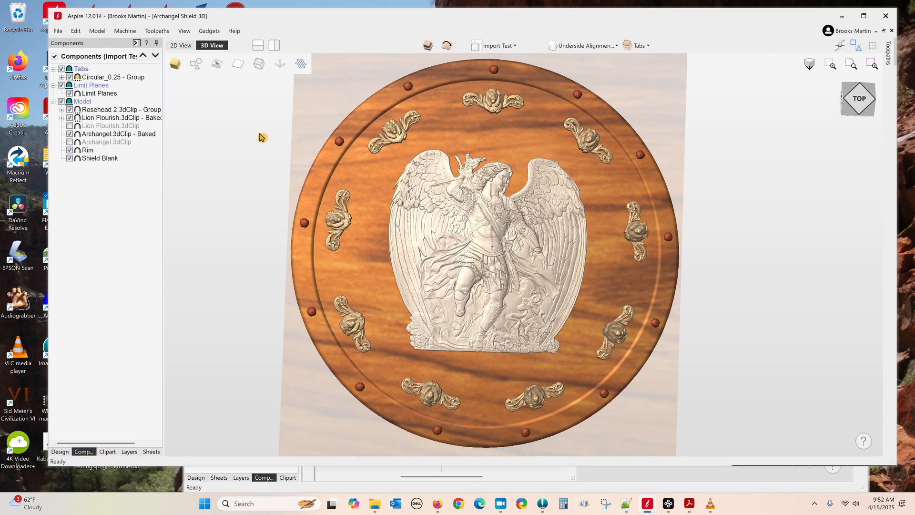
left_click(61, 69)
Step: Bring the Shield Blank project forward and review its 18 × 18 × 1.5 inch job size, cancelling unchanged
mouse_move(654, 507)
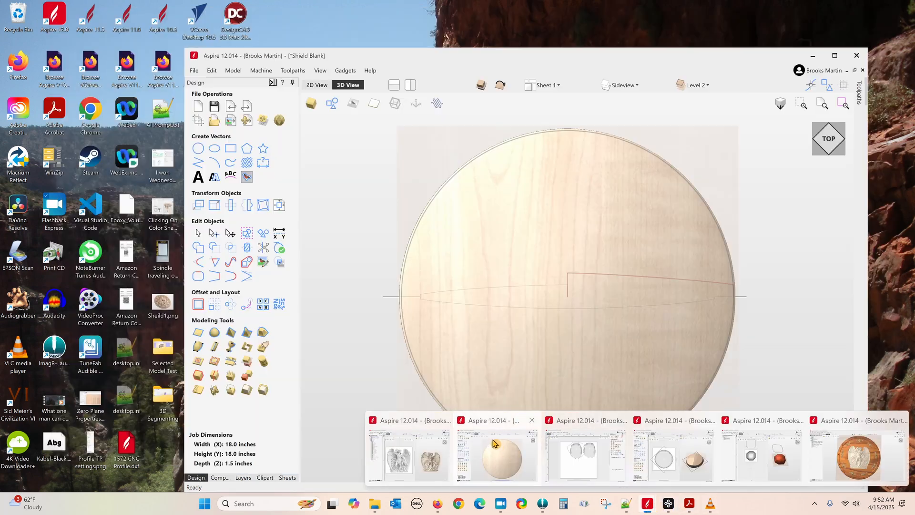
left_click(499, 450)
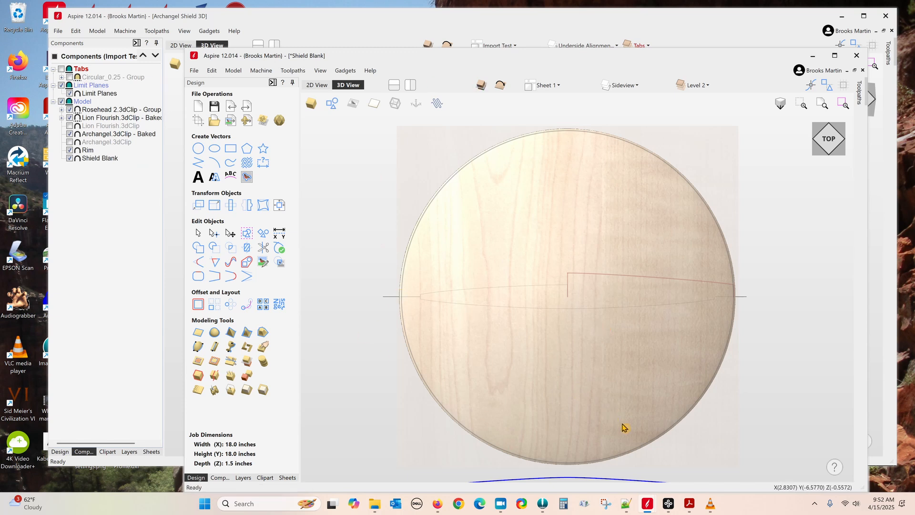
left_click_drag(634, 388, 640, 435)
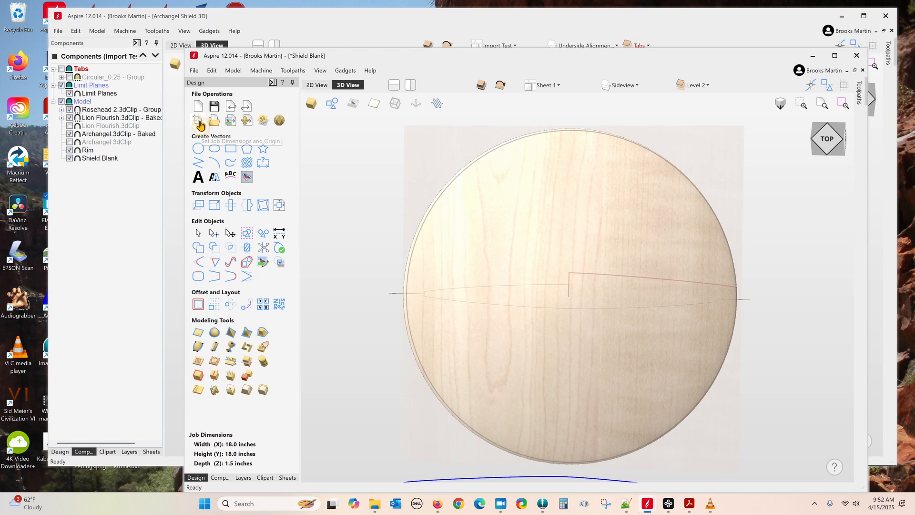
left_click(199, 123)
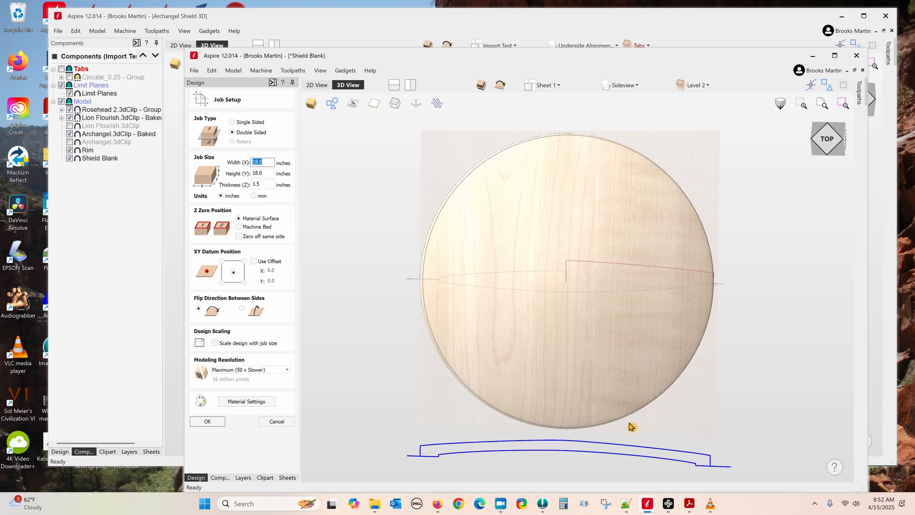
left_click(283, 427)
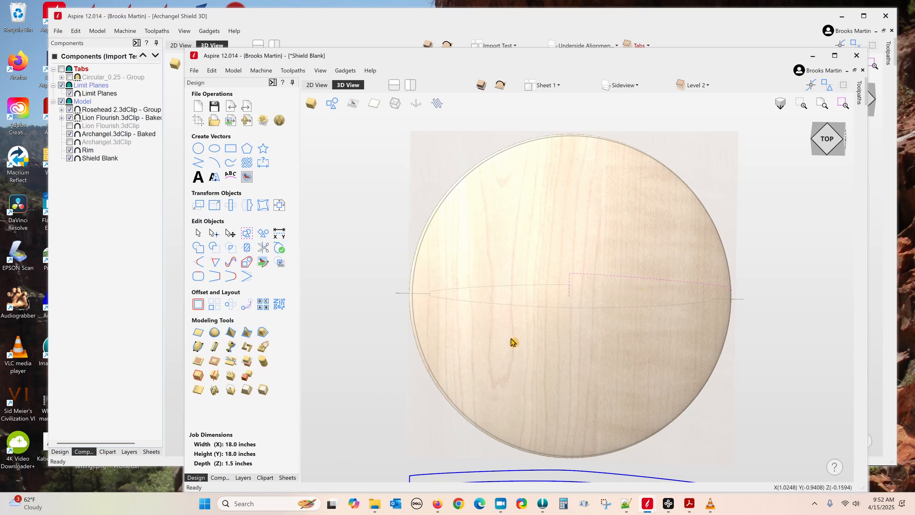
Step: Show Level 1 and its Shield Top, hide Level 2, and display the shield single-sided
left_click(245, 350)
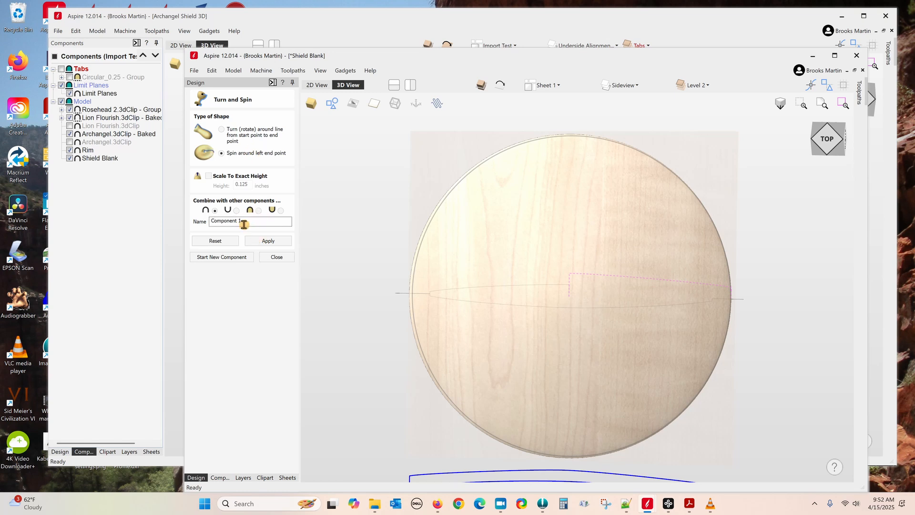
left_click(220, 477)
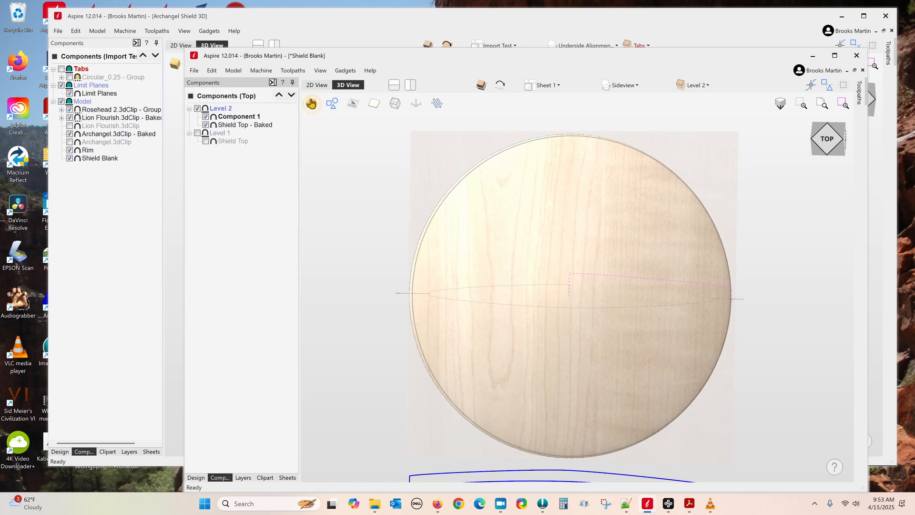
left_click(197, 133)
left_click(206, 141)
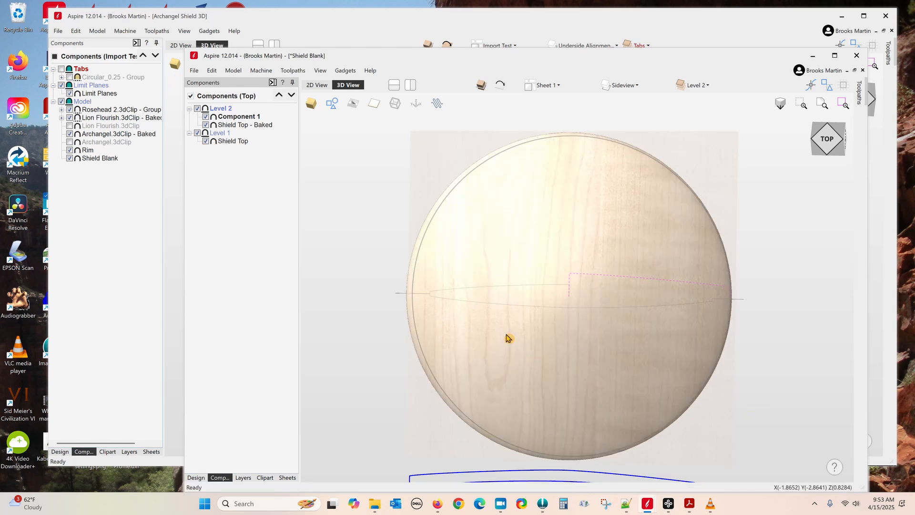
left_click(198, 108)
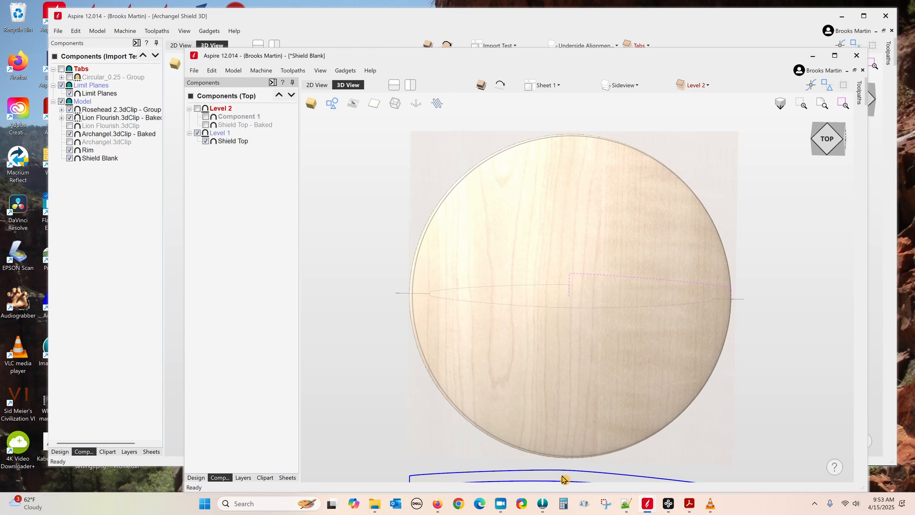
left_click_drag(769, 414, 795, 378)
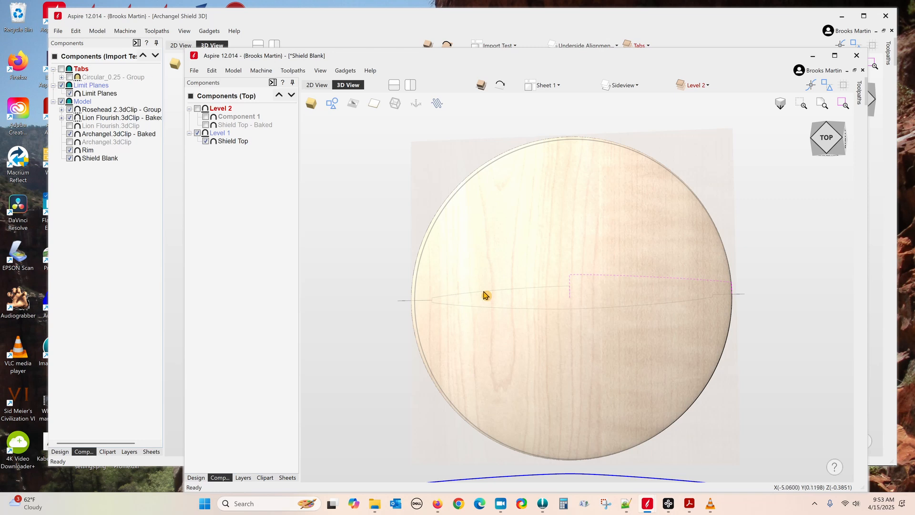
left_click(482, 89)
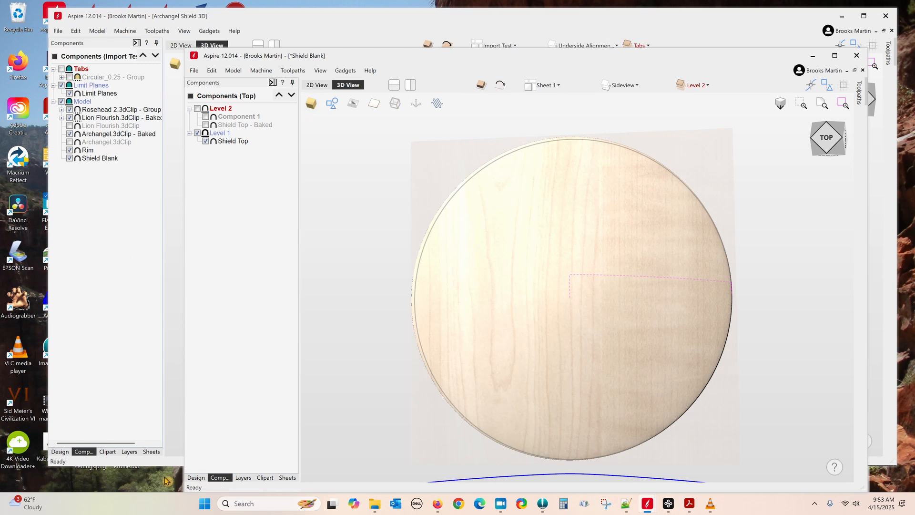
Step: Close Turn and Spin, view the shield's bottom face, then flip back to the top side
left_click(195, 478)
left_click(286, 260)
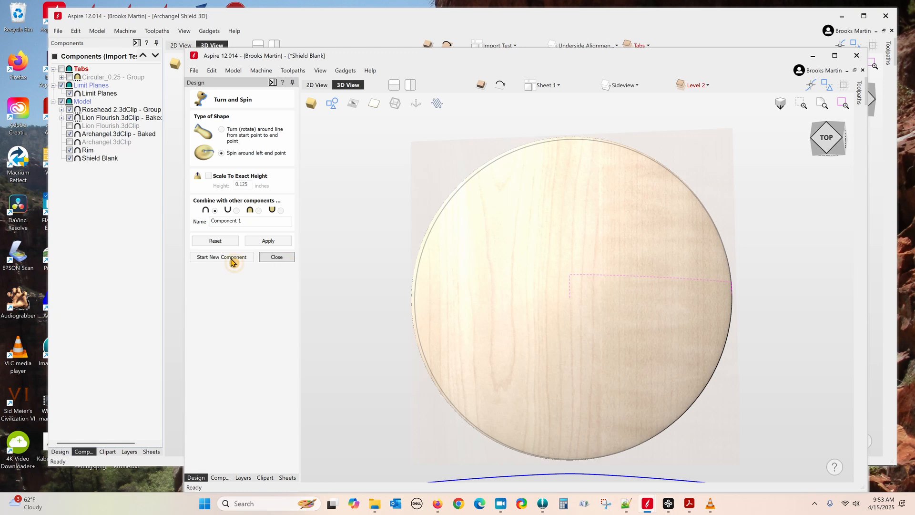
left_click_drag(722, 441, 744, 433)
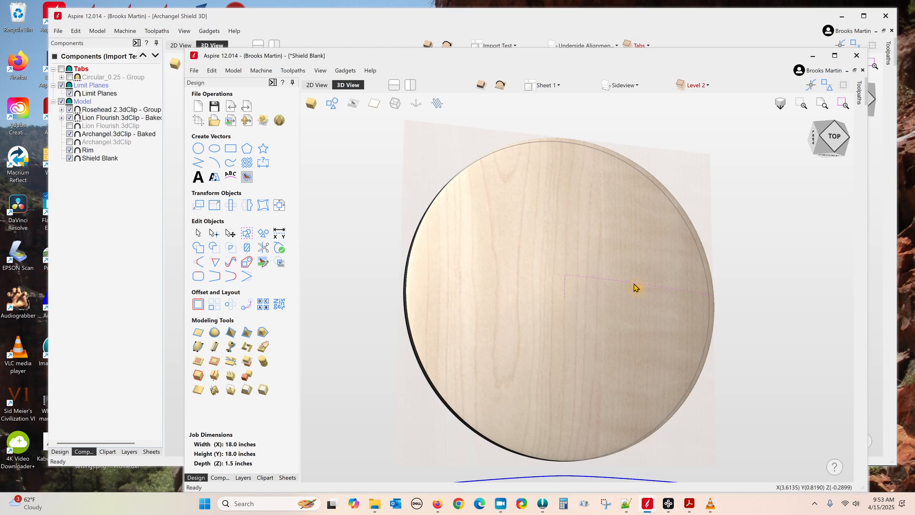
left_click(500, 91)
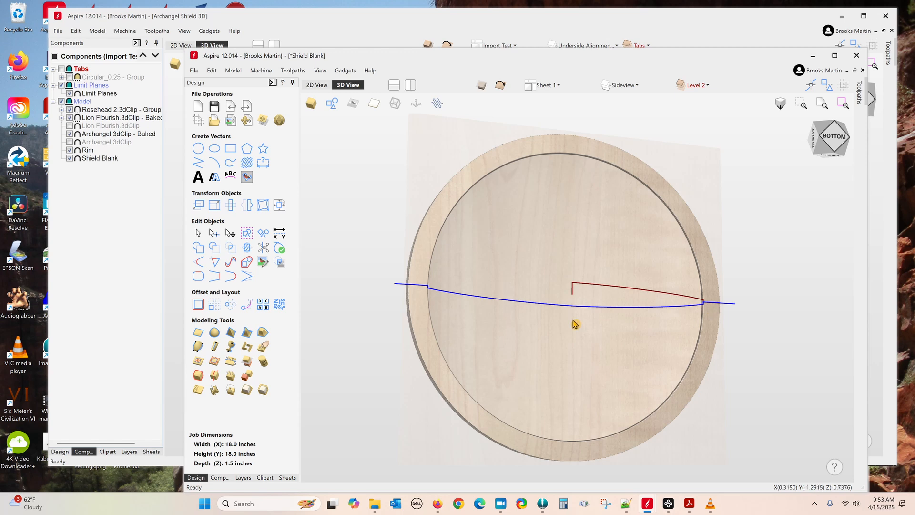
left_click(833, 140)
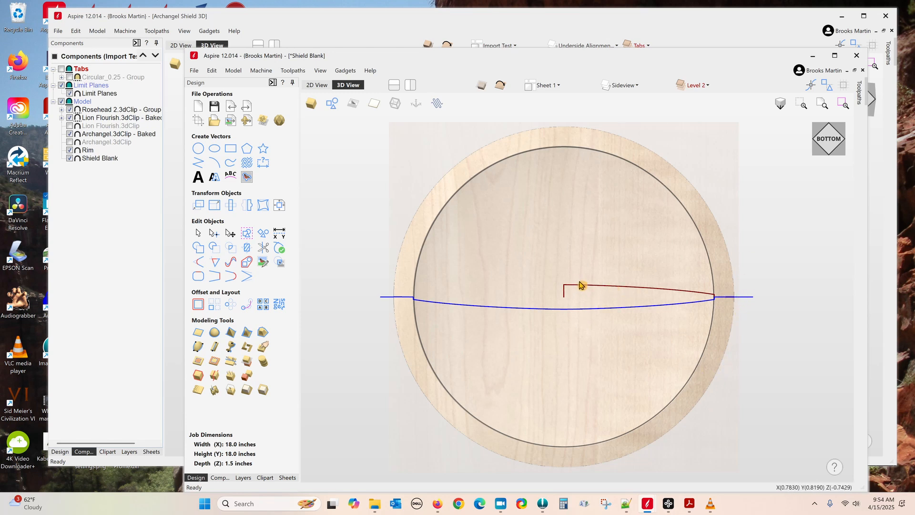
left_click(500, 86)
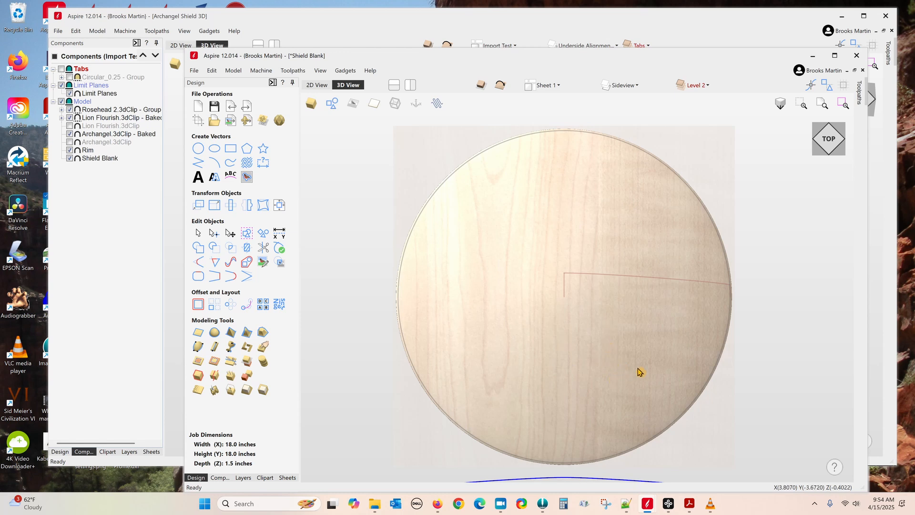
Step: Show Level 2, hide Level 1 and its Shield Top, and select Shield Top - Baked from top view
left_click(614, 350)
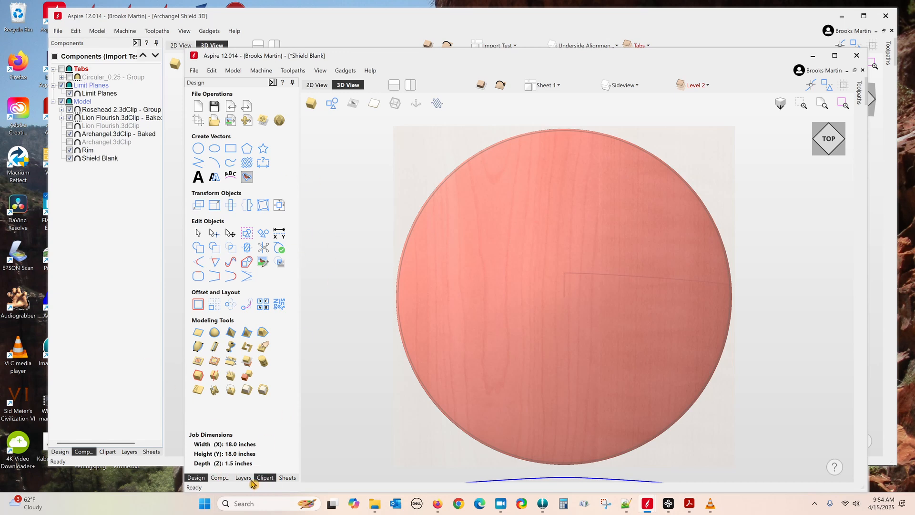
left_click(219, 477)
left_click(198, 108)
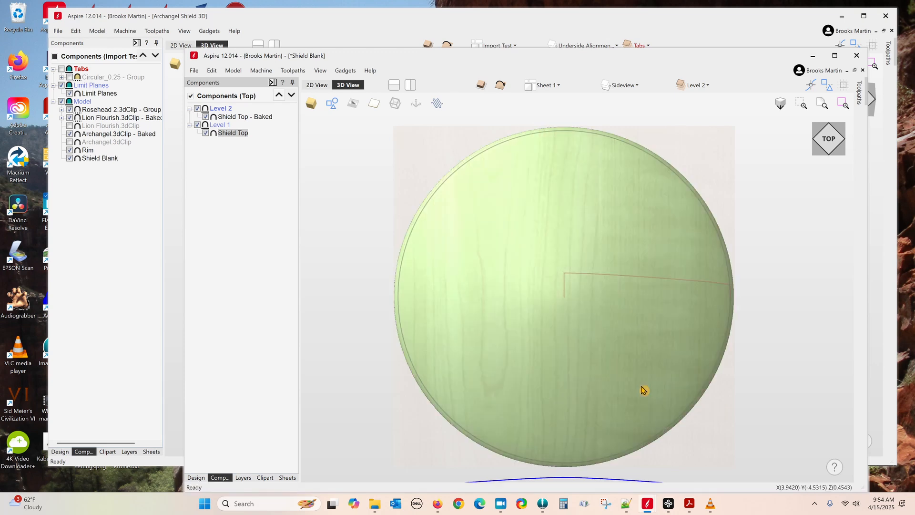
middle_click_drag(587, 382, 595, 356)
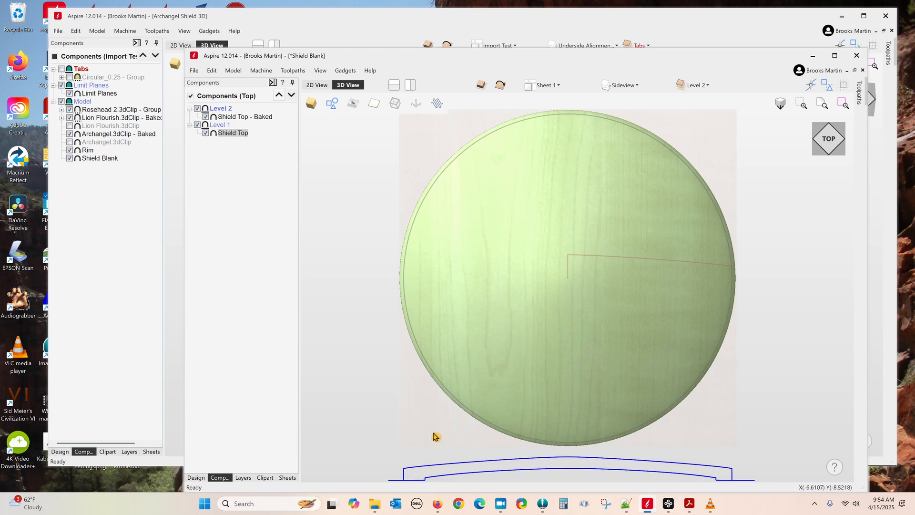
left_click(394, 387)
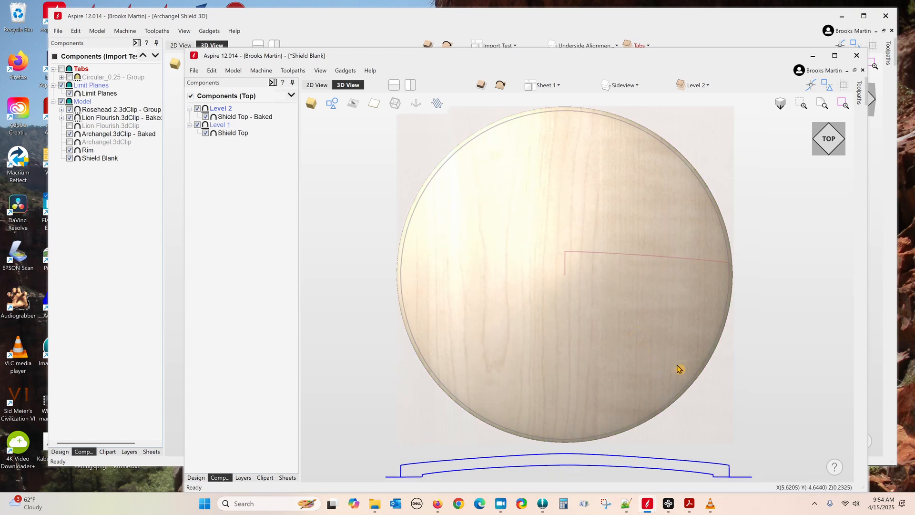
left_click_drag(594, 287, 596, 224)
left_click_drag(765, 337, 656, 349)
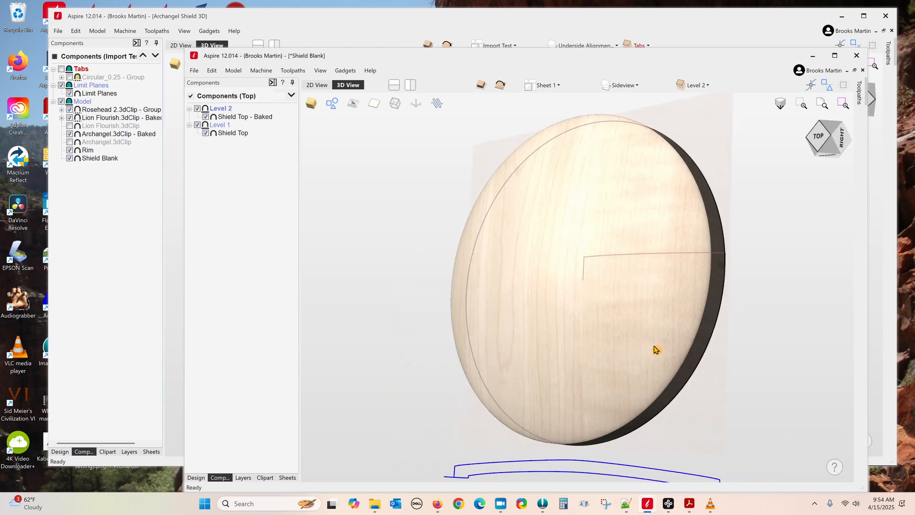
left_click(197, 125)
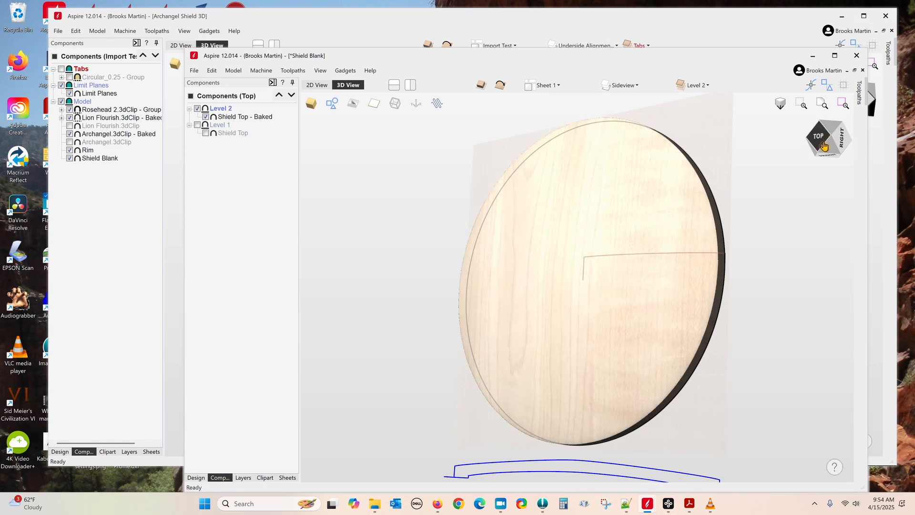
left_click(824, 145)
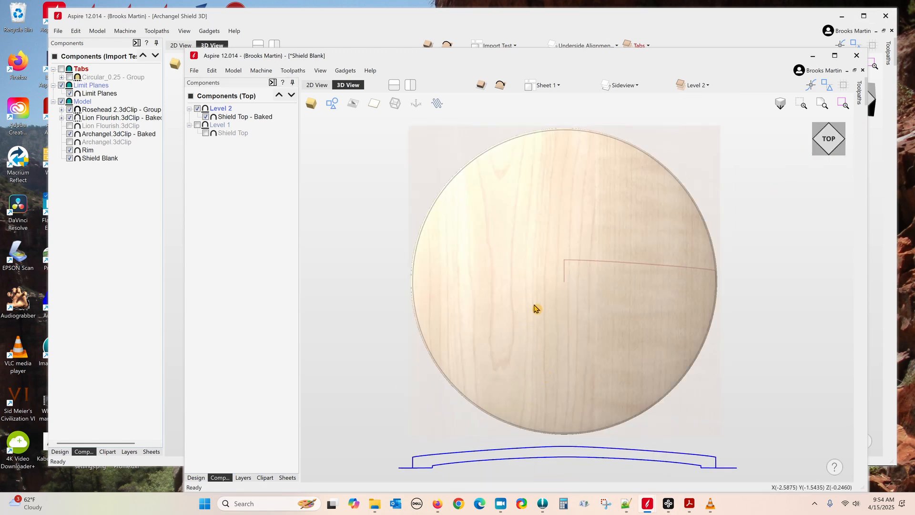
left_click(568, 342)
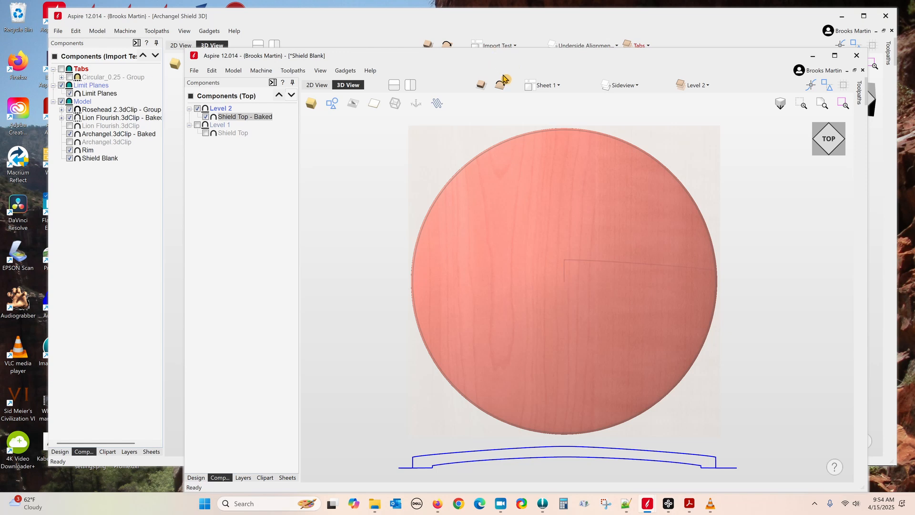
Step: Check the disc's thickness in single-sided view, restore double-sided display, and level the 3D view
left_click(482, 86)
left_click_drag(756, 394, 736, 393)
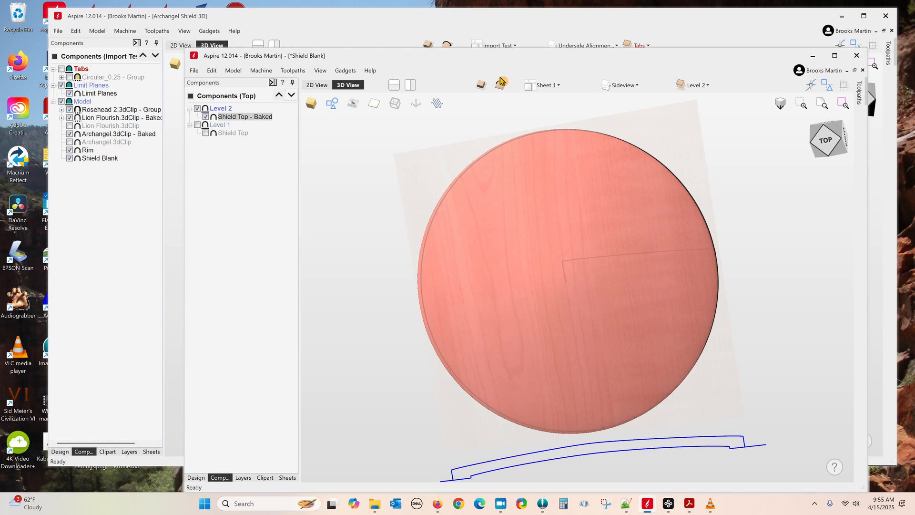
left_click(482, 86)
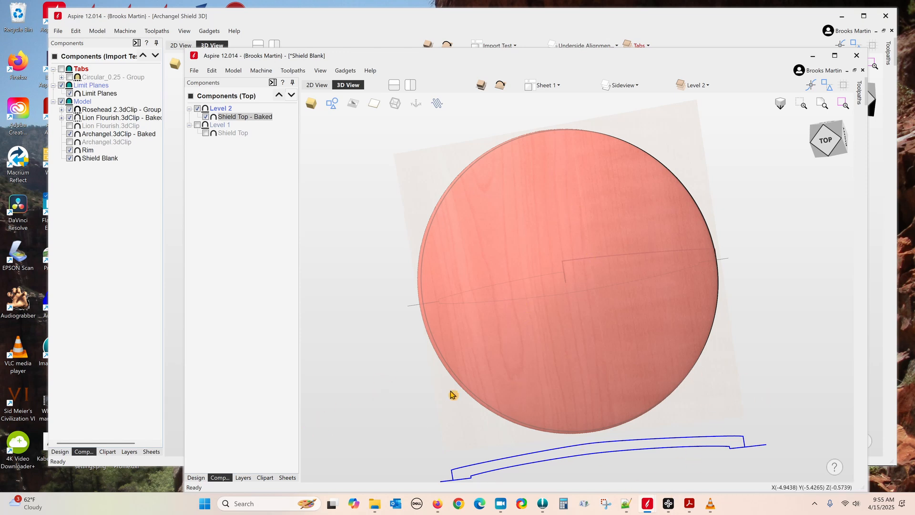
left_click(196, 478)
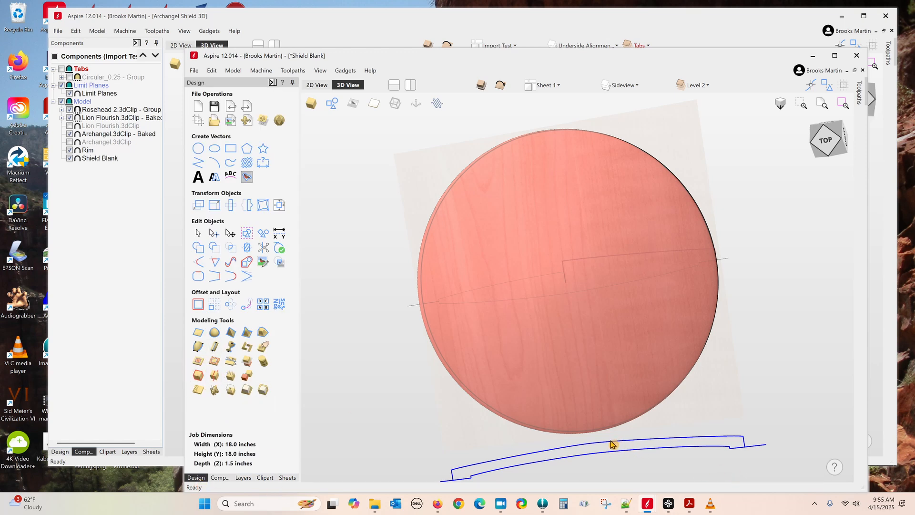
left_click_drag(442, 457, 576, 463)
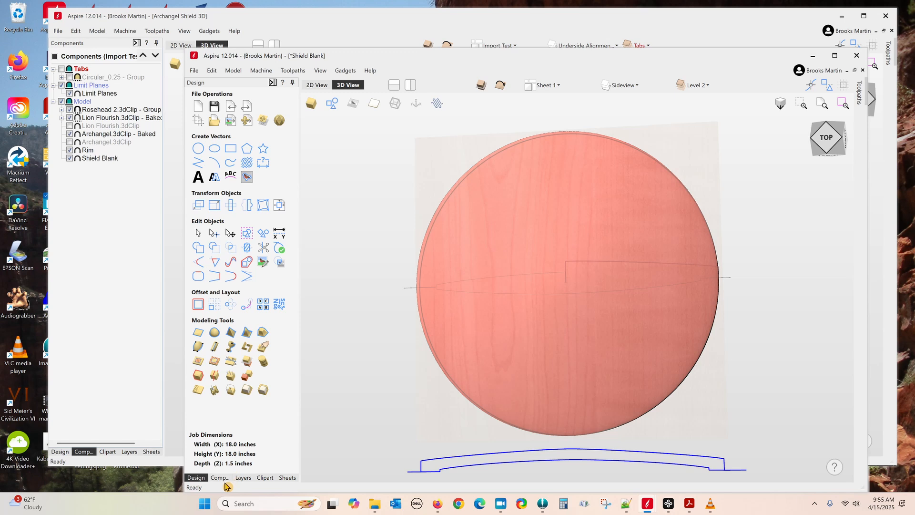
Step: Triangulate the shield for STL export, then retriangulate at 0.0004 inch tolerance and view from above
left_click(280, 122)
left_click(252, 137)
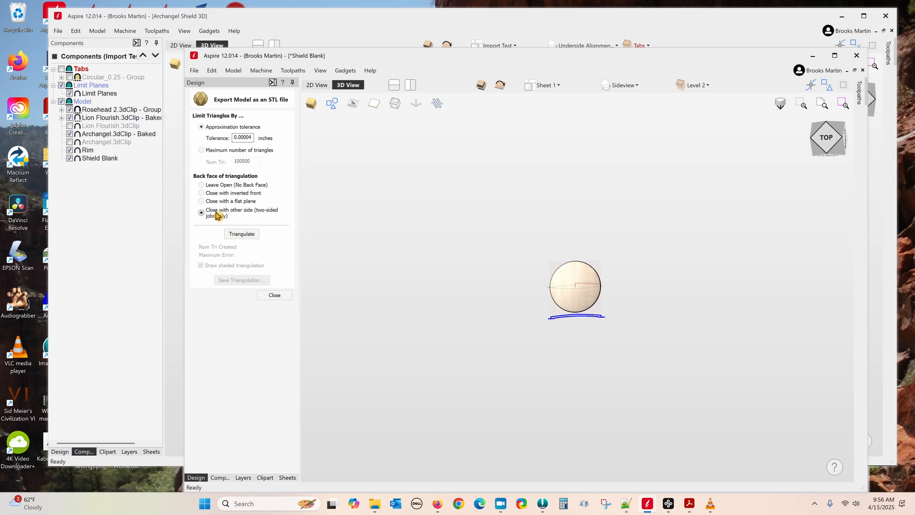
left_click(243, 234)
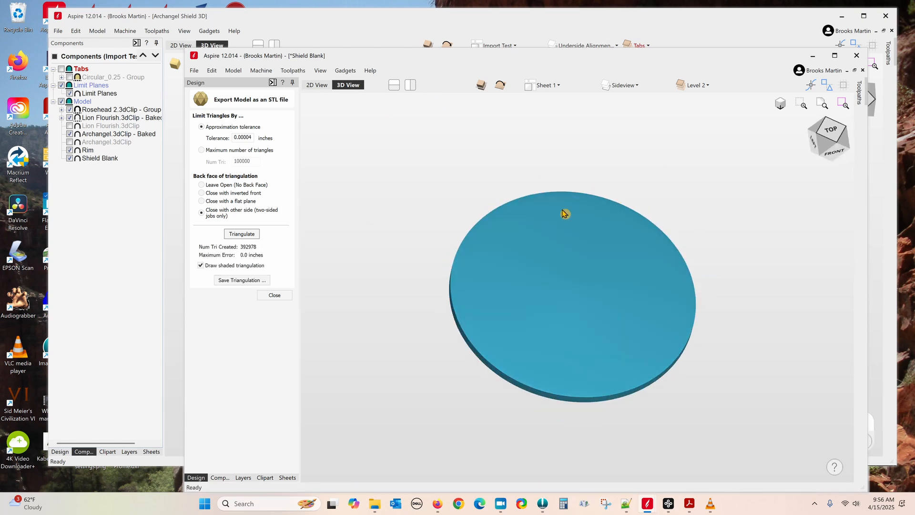
left_click(830, 136)
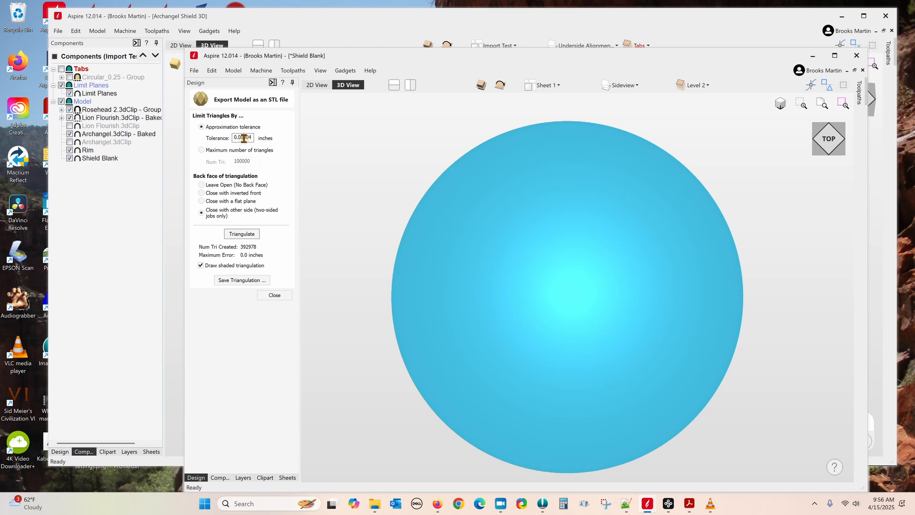
key("BackSpace")
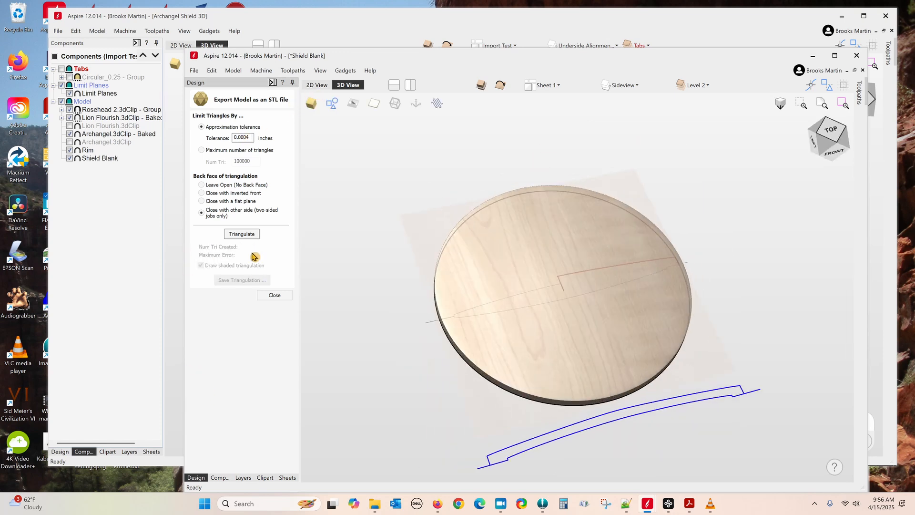
left_click(237, 234)
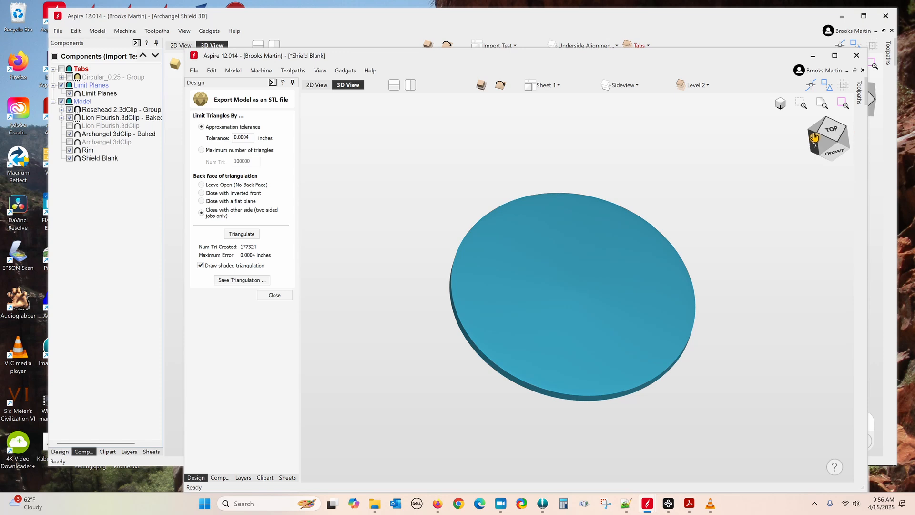
left_click(832, 133)
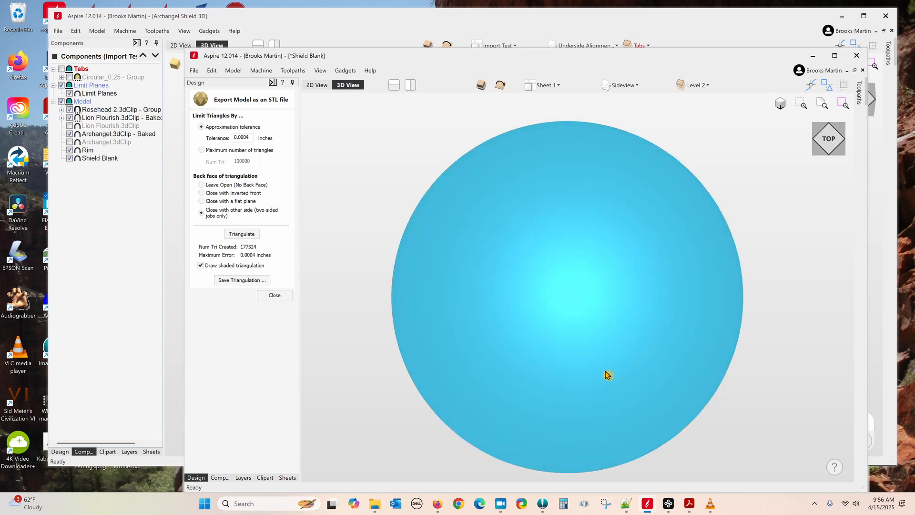
mouse_move(591, 353)
left_mouse_down()
mouse_move(580, 315)
mouse_move(587, 367)
mouse_move(603, 342)
left_mouse_up()
Step: Retriangulate at the coarser 0.004 inch tolerance and inspect the surface facets
left_click(245, 137)
left_click(275, 114)
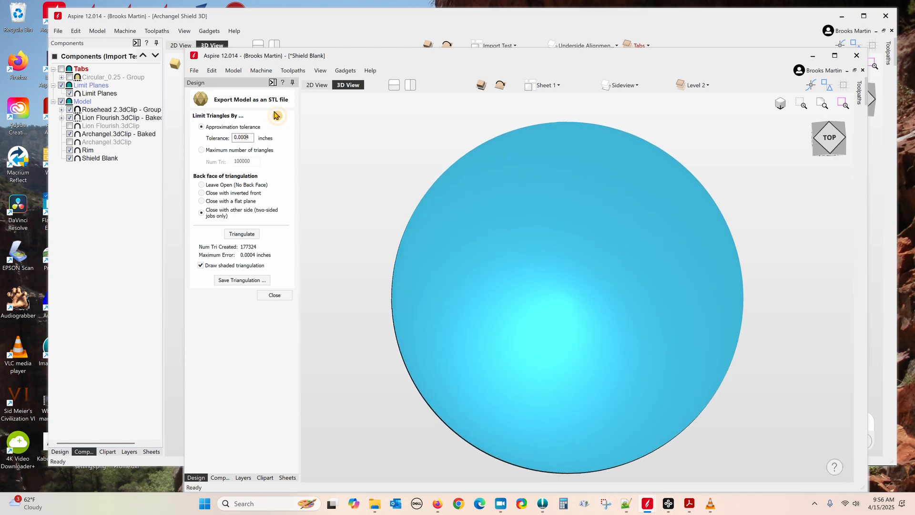
key("BackSpace")
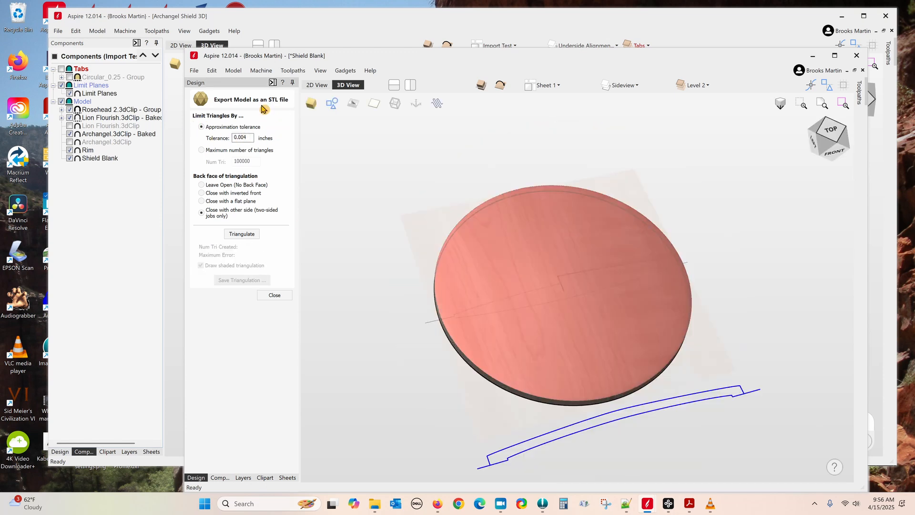
left_click(241, 234)
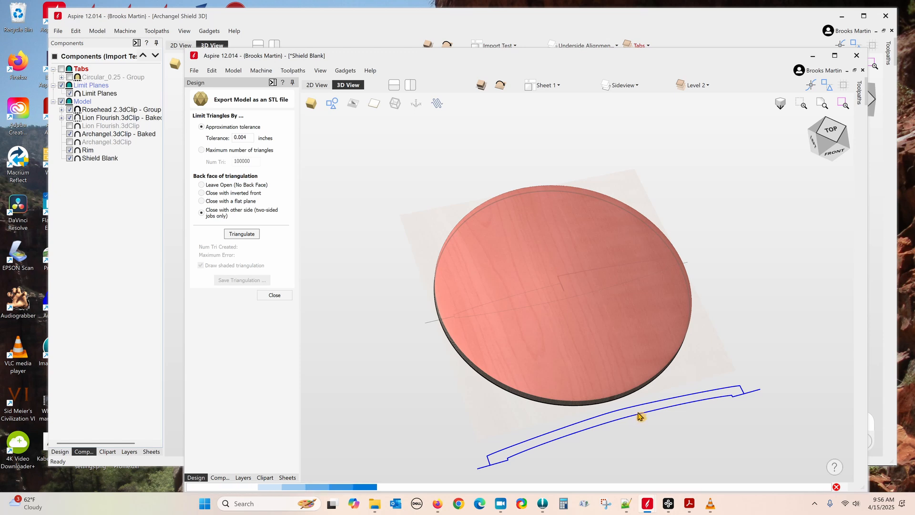
left_click(834, 133)
mouse_move(538, 455)
left_mouse_down()
mouse_move(578, 398)
mouse_move(578, 411)
mouse_move(586, 376)
mouse_move(579, 396)
mouse_move(556, 392)
left_mouse_up()
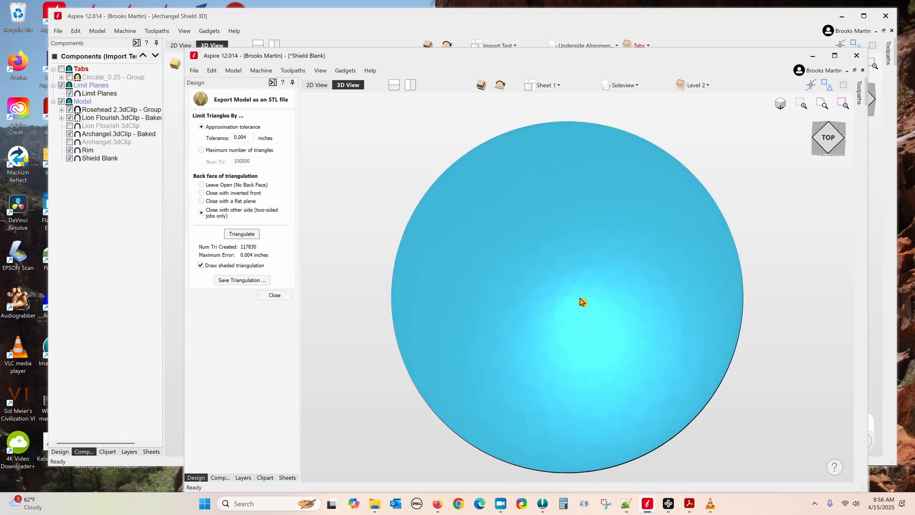
mouse_move(653, 298)
left_mouse_down()
mouse_move(635, 249)
mouse_move(723, 224)
mouse_move(719, 279)
mouse_move(652, 296)
mouse_move(723, 254)
mouse_move(698, 282)
left_mouse_up()
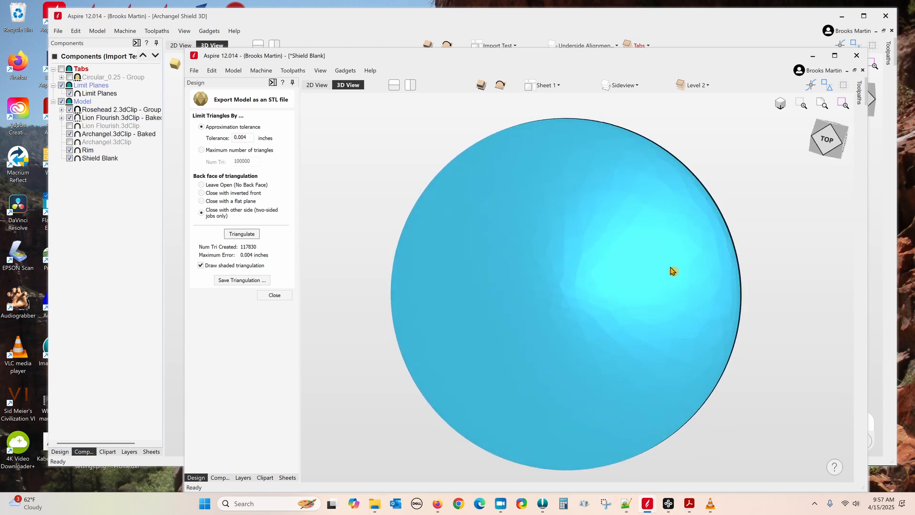
Step: Triangulate again at 0.0004 inch tolerance, giving 177328 triangles, and check the surface smoothness
left_click(243, 138)
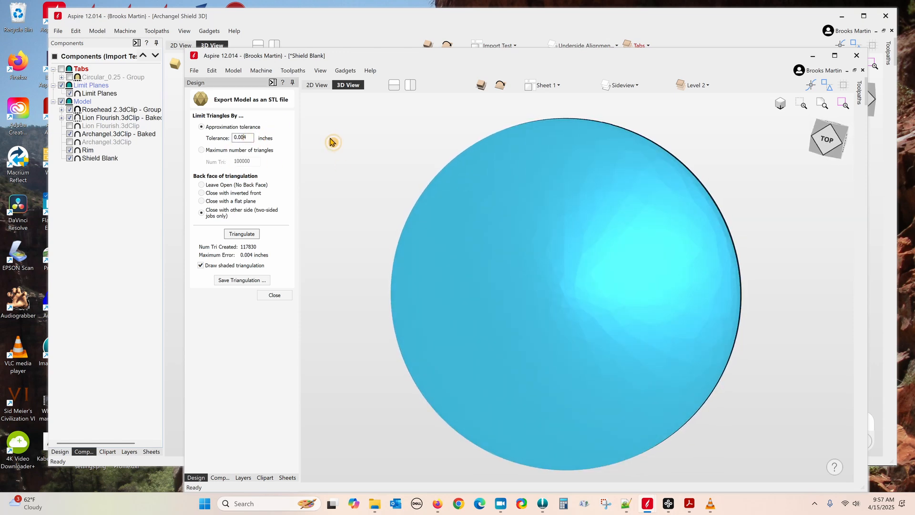
type("0")
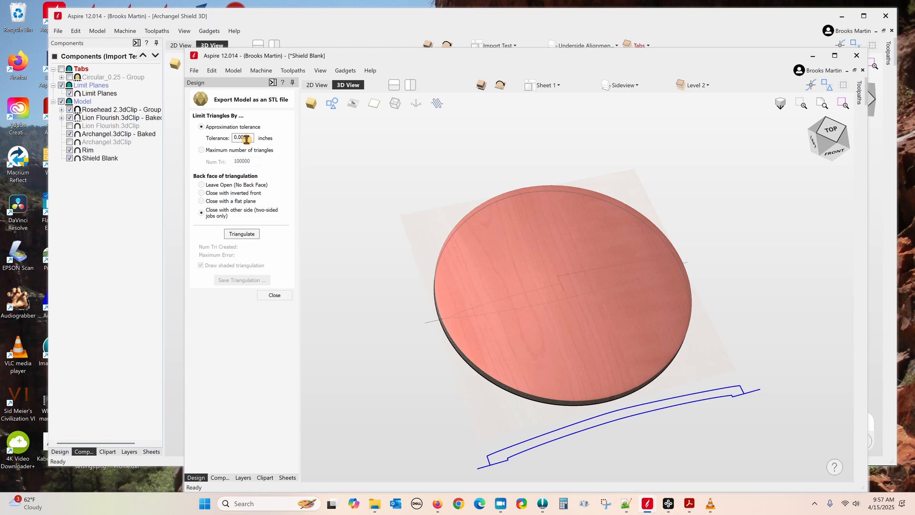
left_click(252, 236)
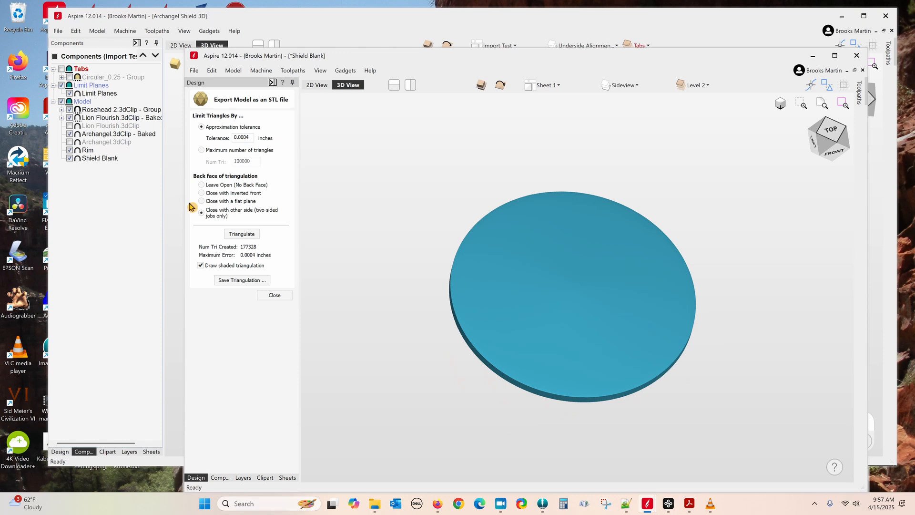
left_click(842, 141)
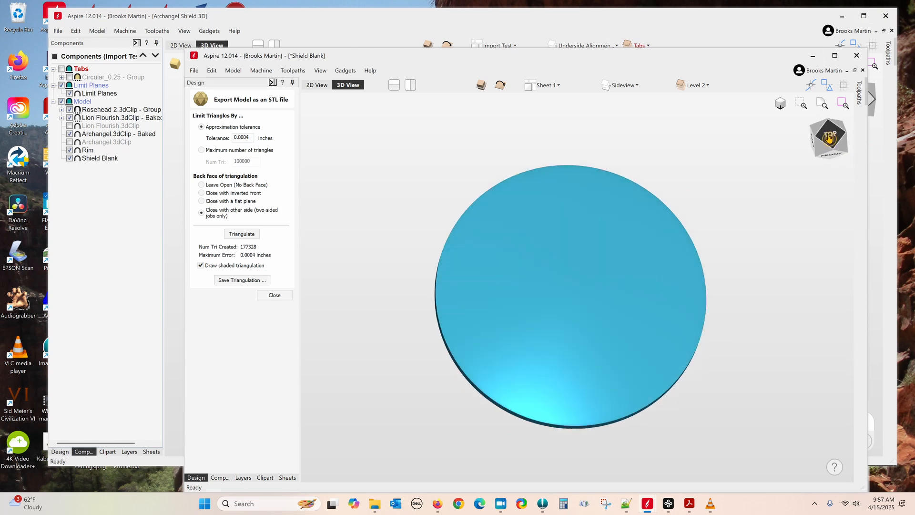
mouse_move(580, 361)
left_mouse_down()
mouse_move(566, 347)
mouse_move(580, 366)
mouse_move(578, 390)
mouse_move(580, 325)
mouse_move(627, 349)
mouse_move(521, 353)
mouse_move(581, 352)
left_mouse_up()
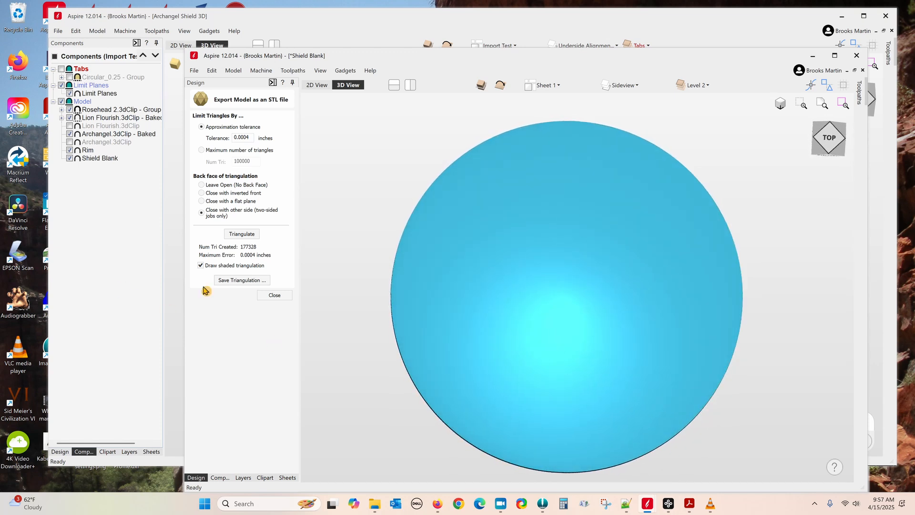
left_click(243, 282)
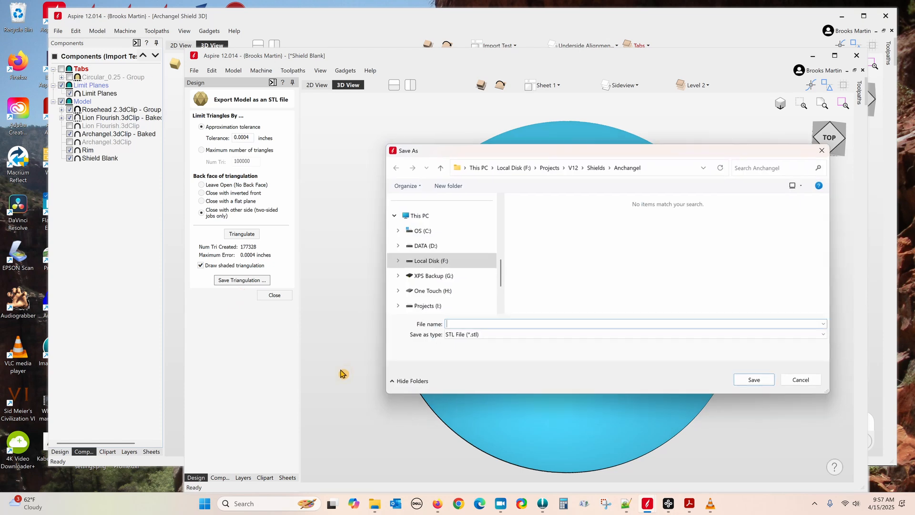
left_click(551, 168)
scroll(572, 263, "down", 10)
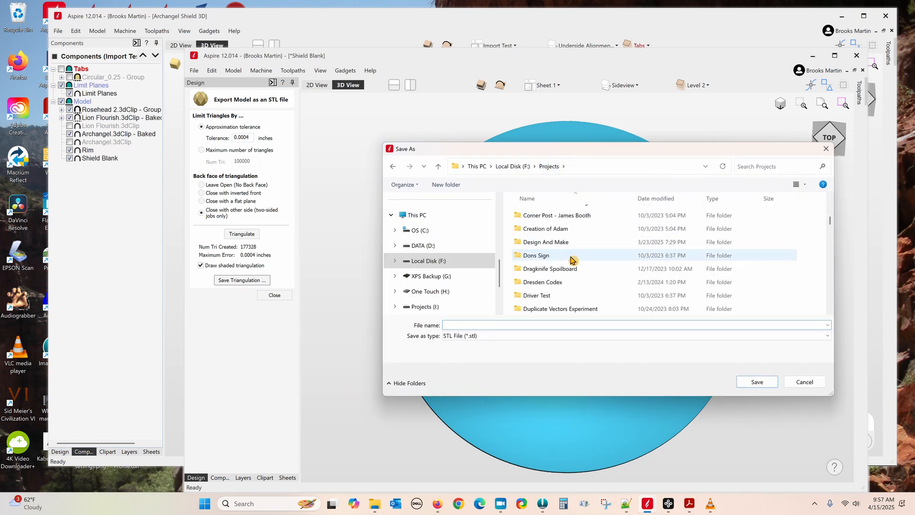
scroll(576, 265, "down", 8)
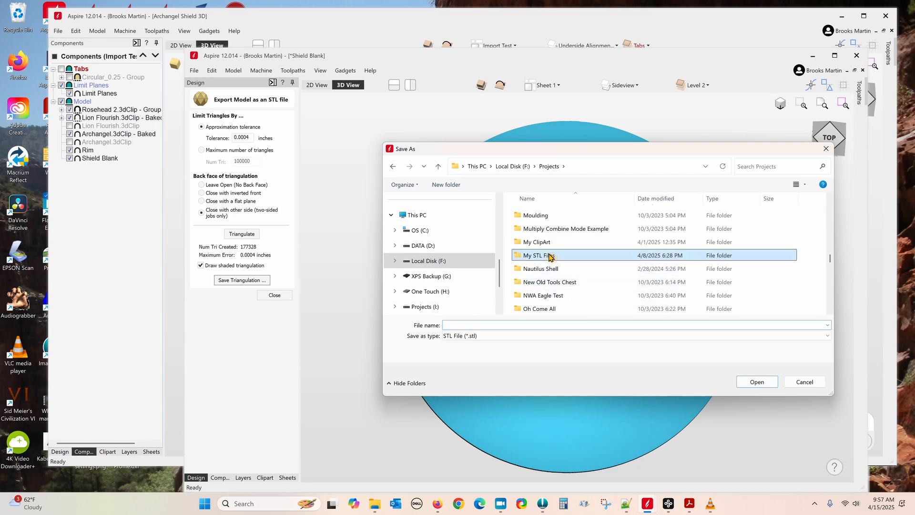
double_click(551, 256)
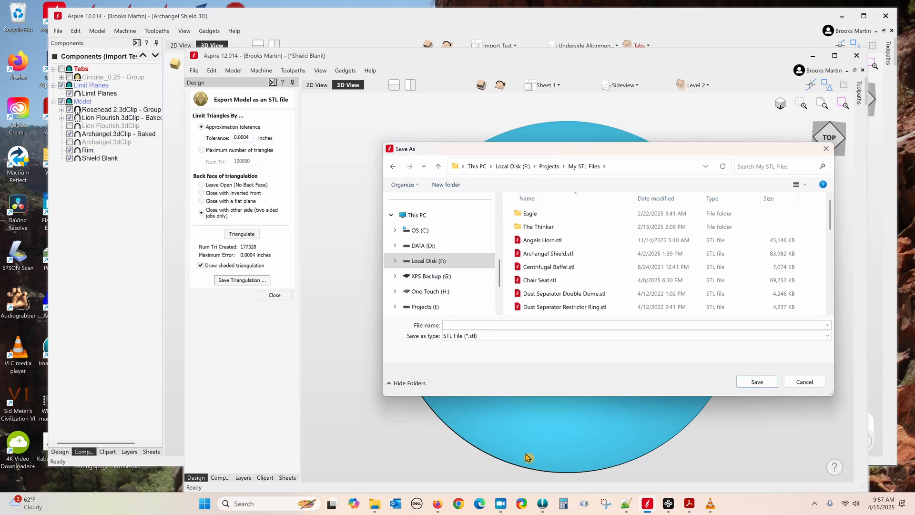
left_click(803, 382)
left_click_drag(595, 438, 470, 300)
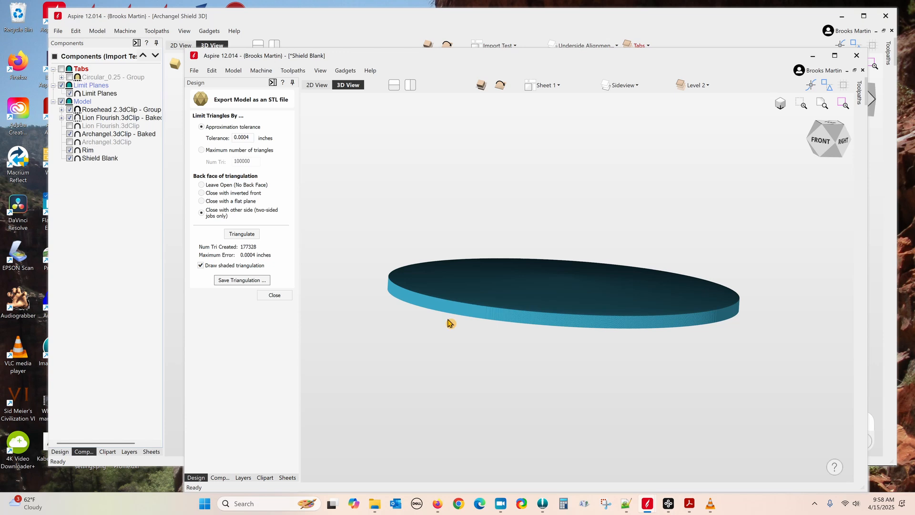
Step: Orbit the textured disc from a tilted top view to a near edge-on front view
left_click_drag(488, 282, 428, 437)
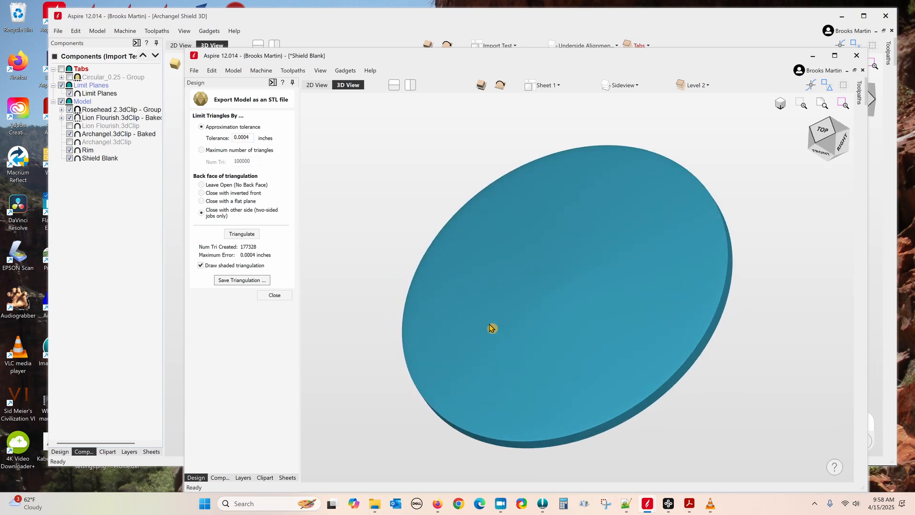
left_click_drag(555, 374, 711, 227)
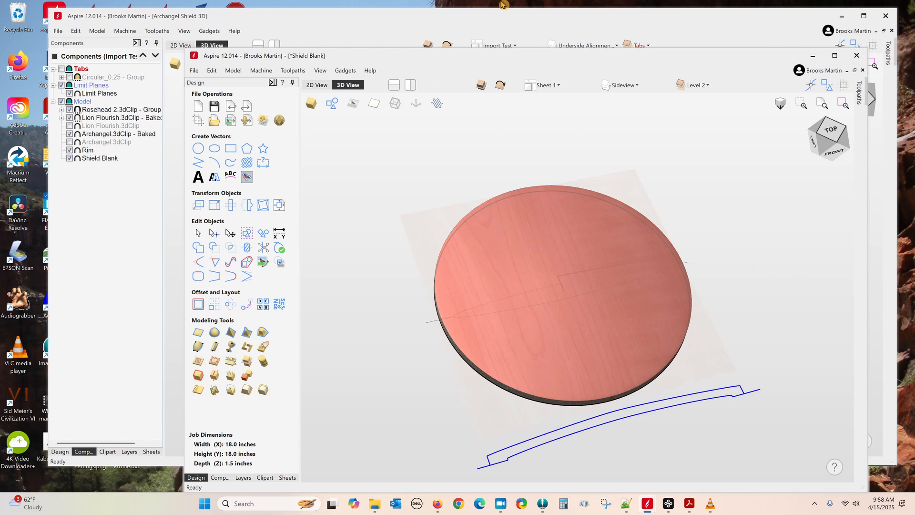
Step: In the Archangel Shield project, add a new sheet named 'Testing 123' and make it active
left_click(534, 21)
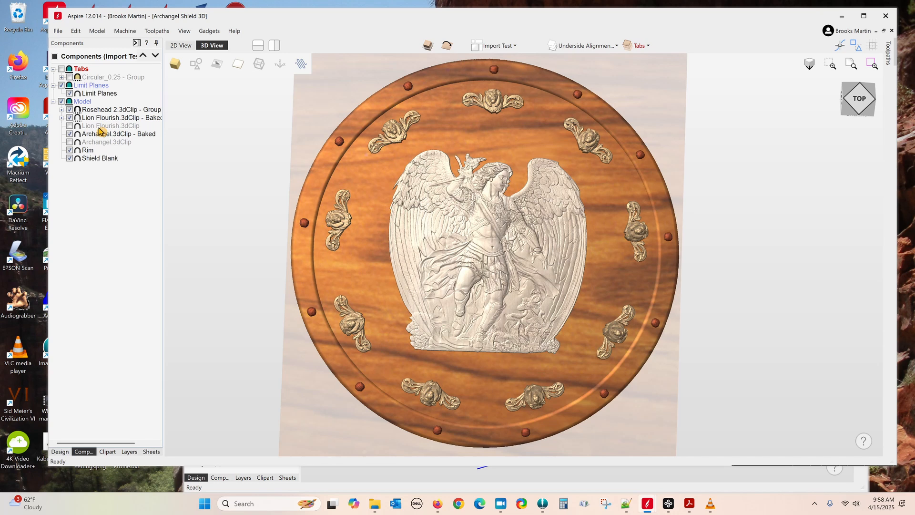
left_click(91, 160)
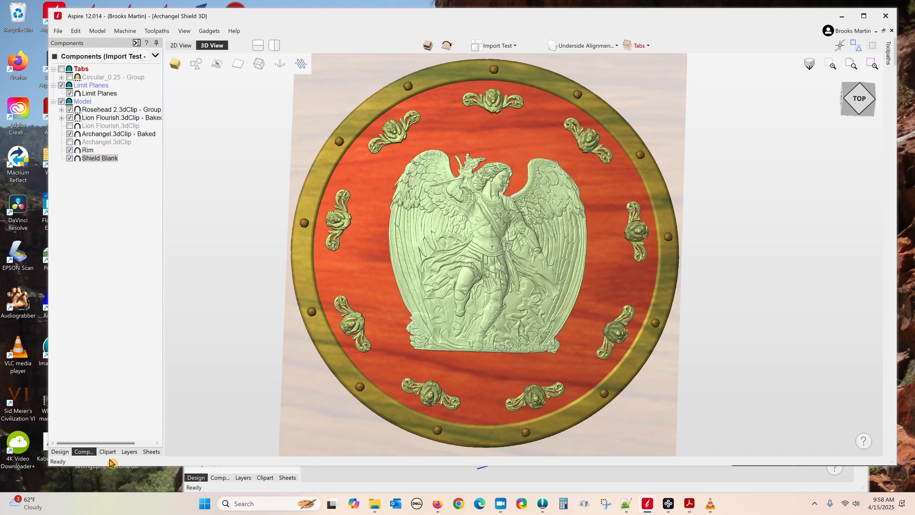
left_click(152, 452)
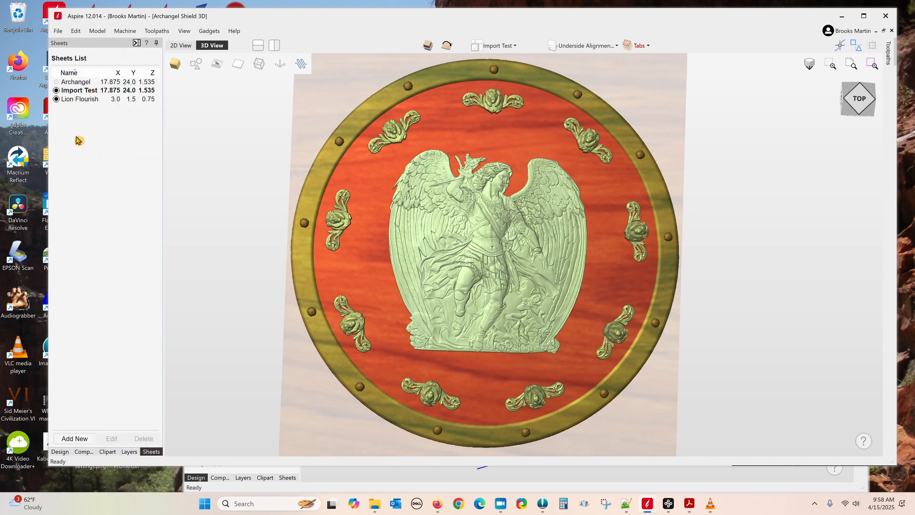
left_click(75, 438)
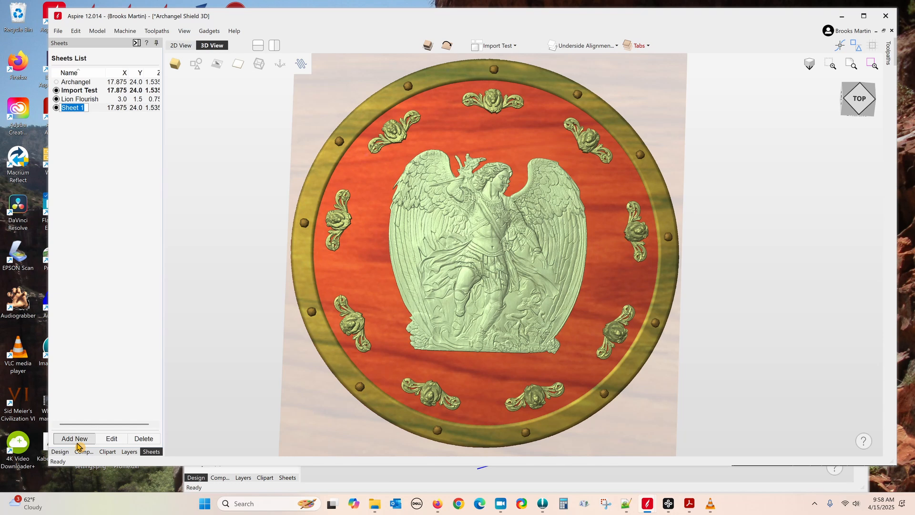
type("Testing")
key("Return")
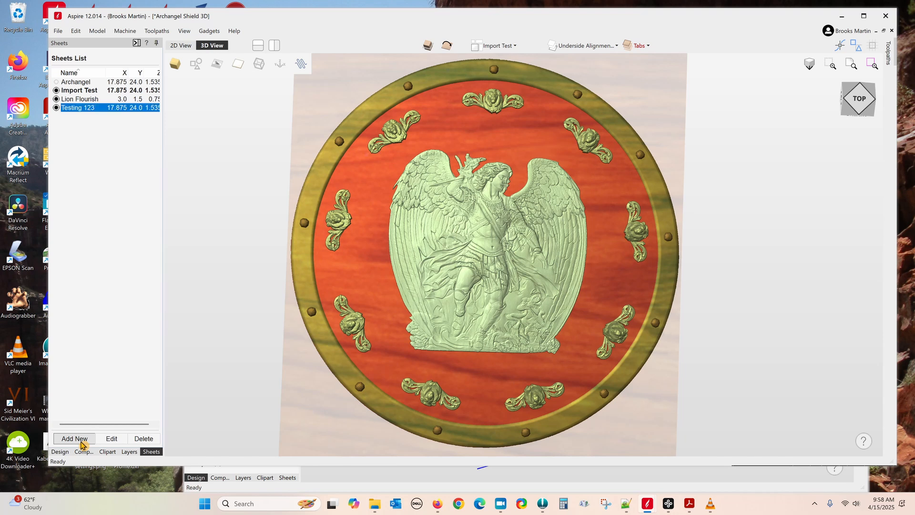
double_click(77, 110)
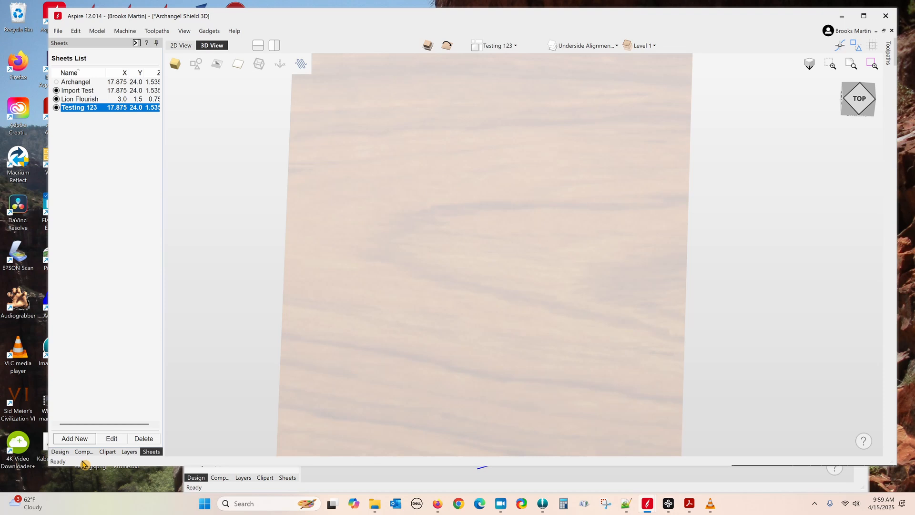
left_click(59, 452)
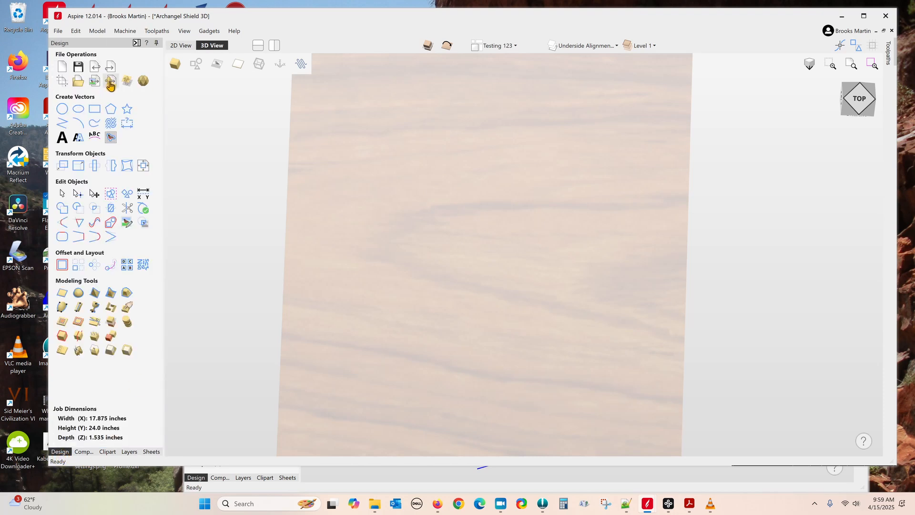
Step: Import Shield Blank.stl from Projects > My STL Files as a 3D model
left_click(110, 83)
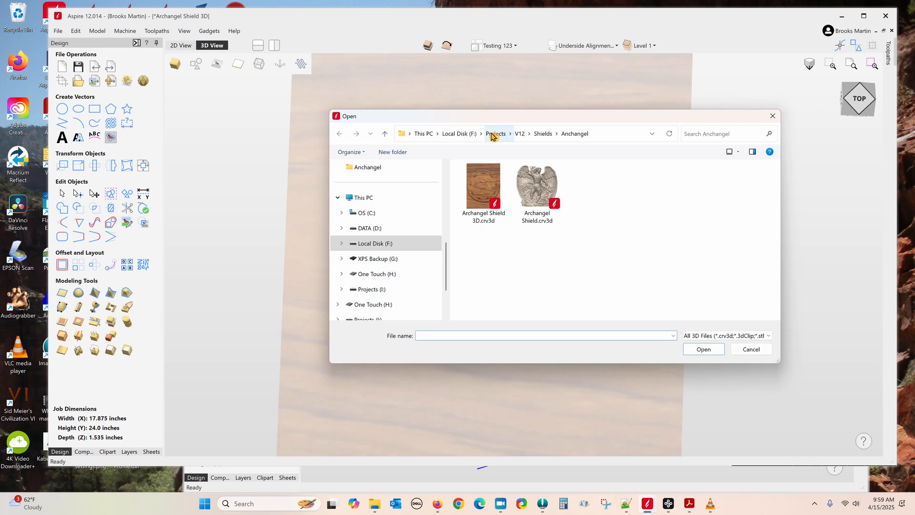
left_click(494, 134)
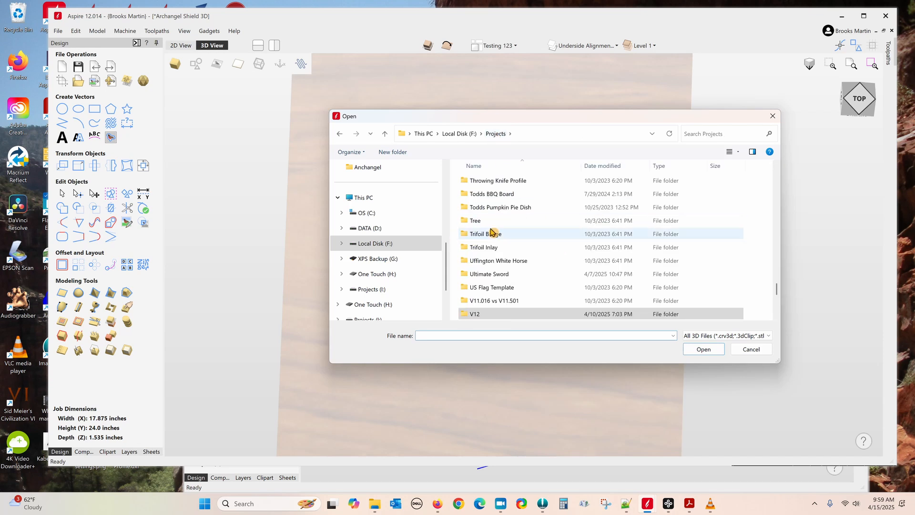
scroll(493, 233, "up", 6)
scroll(505, 241, "up", 6)
scroll(512, 244, "up", 3)
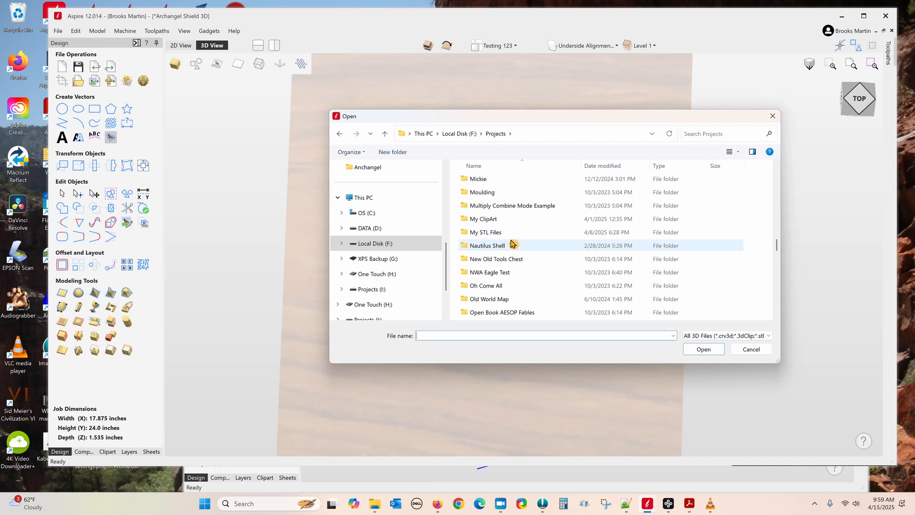
double_click(493, 233)
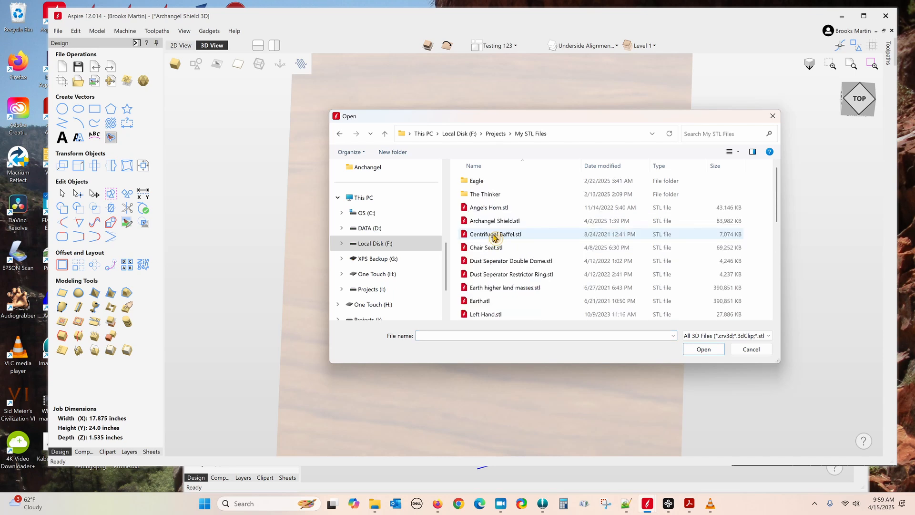
scroll(523, 236, "down", 5)
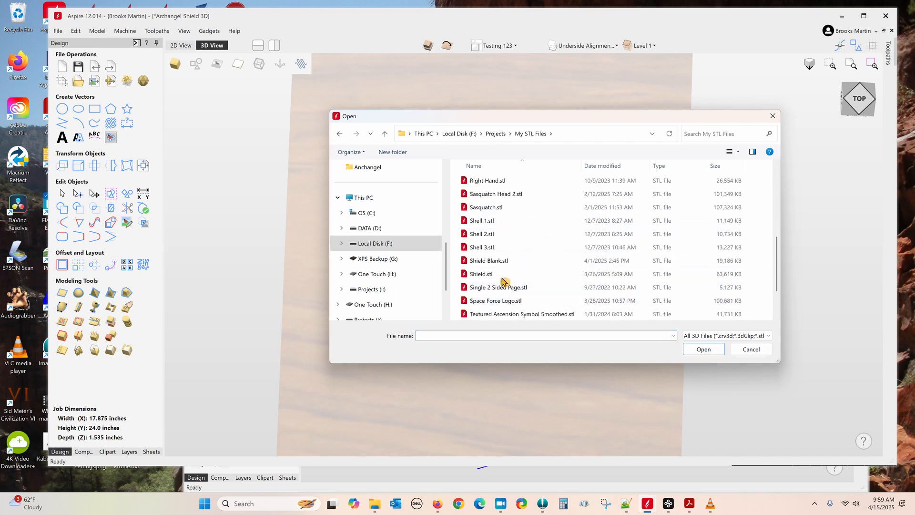
left_click(486, 260)
left_click(711, 353)
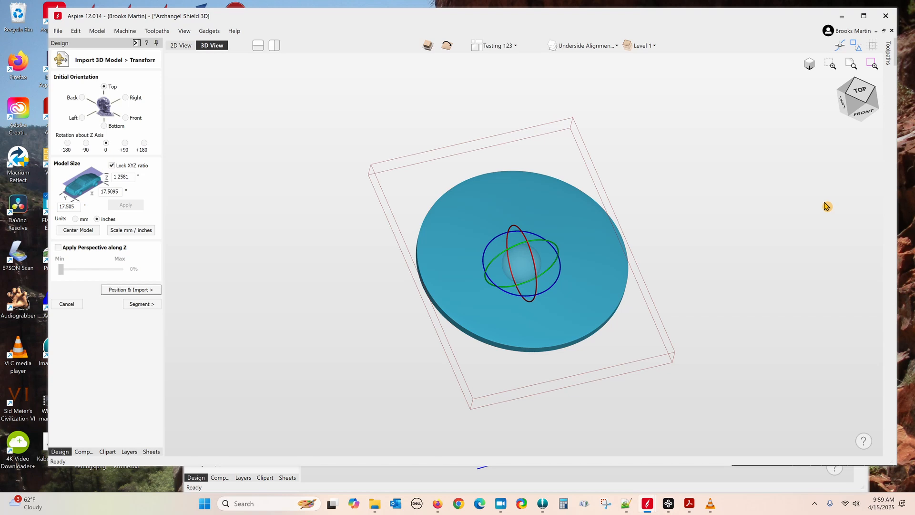
Step: Check the 17.505 × 17.5095 × 1.2581 in shield blank from above and accept its size
left_click_drag(796, 258, 721, 315)
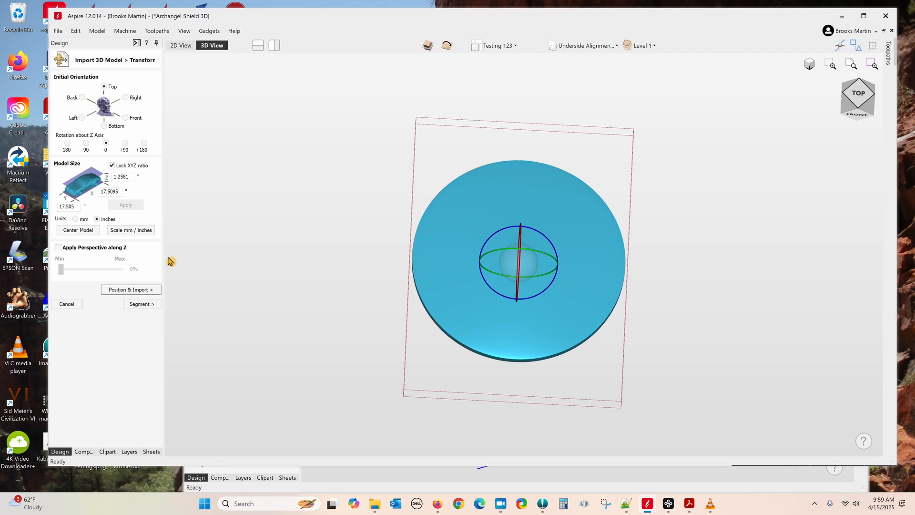
left_click(132, 289)
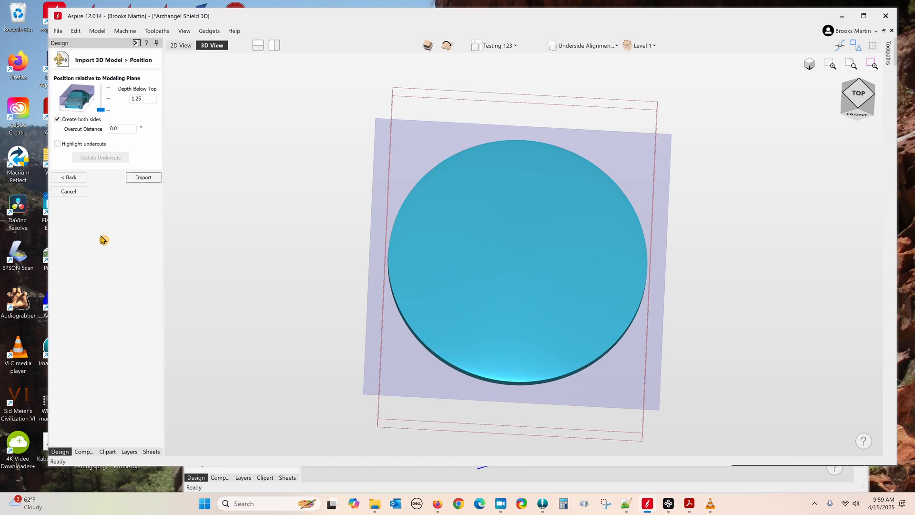
Step: Place the shield blank 0.9436 in below the top and import it as a disc relief
left_click_drag(702, 423, 594, 252)
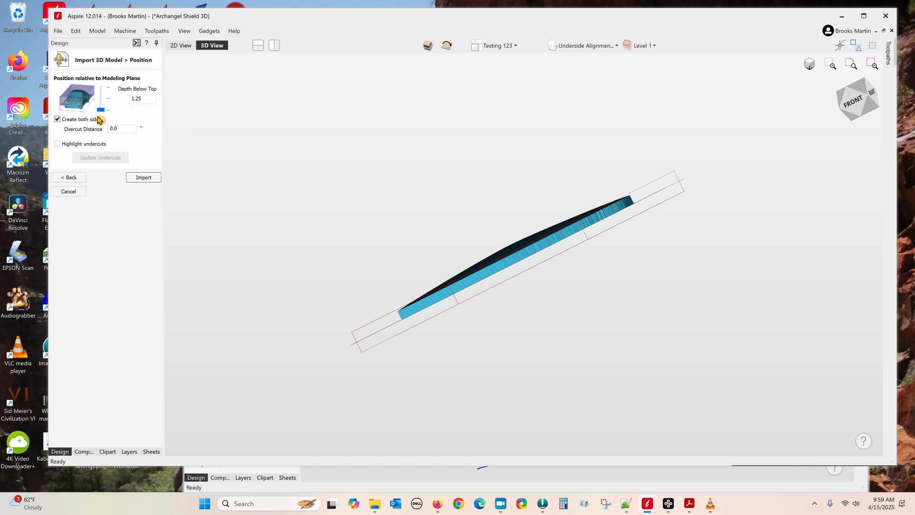
left_click_drag(100, 110, 103, 105)
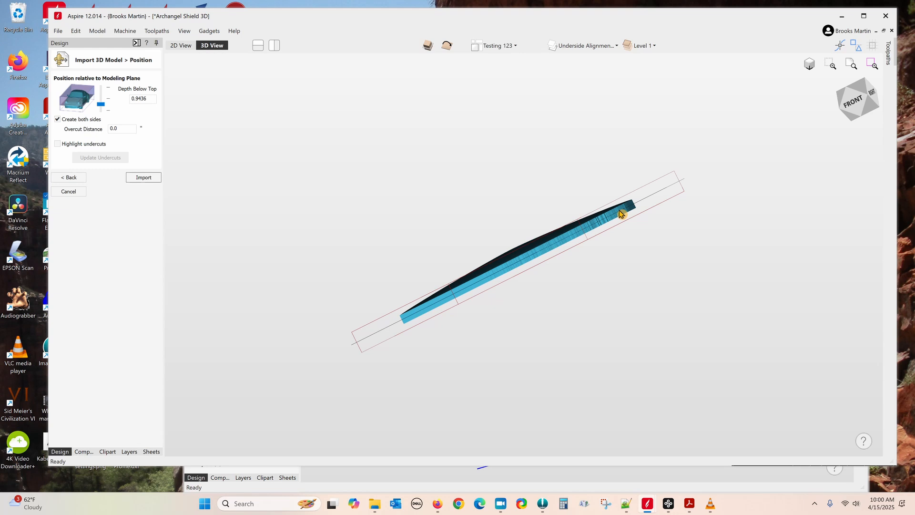
left_click(154, 178)
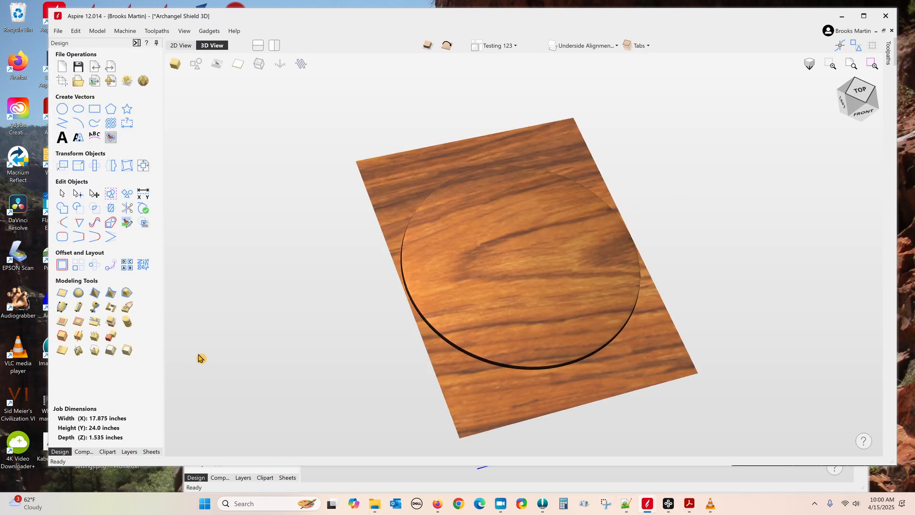
Step: Toggle the single/double-sided view, inspect the new relief, and switch to the Import Test sheet
left_click(428, 49)
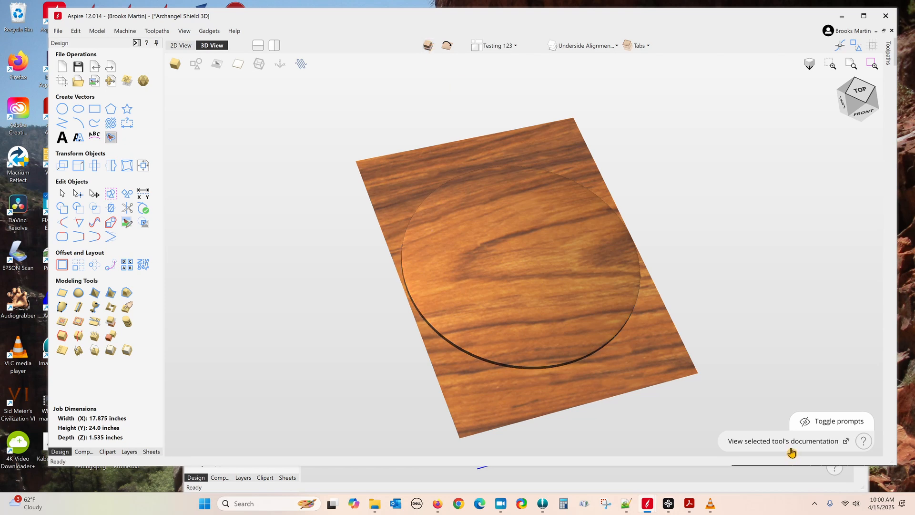
left_click_drag(798, 441, 739, 368)
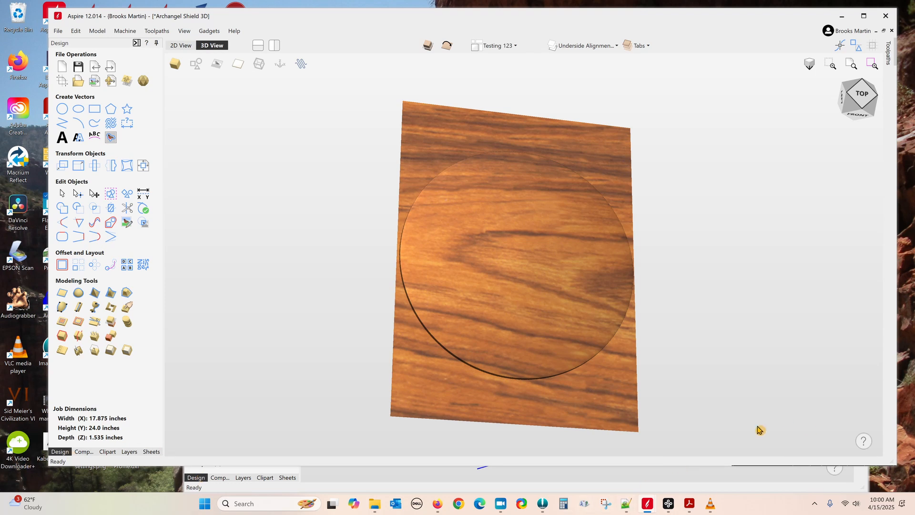
left_click(151, 452)
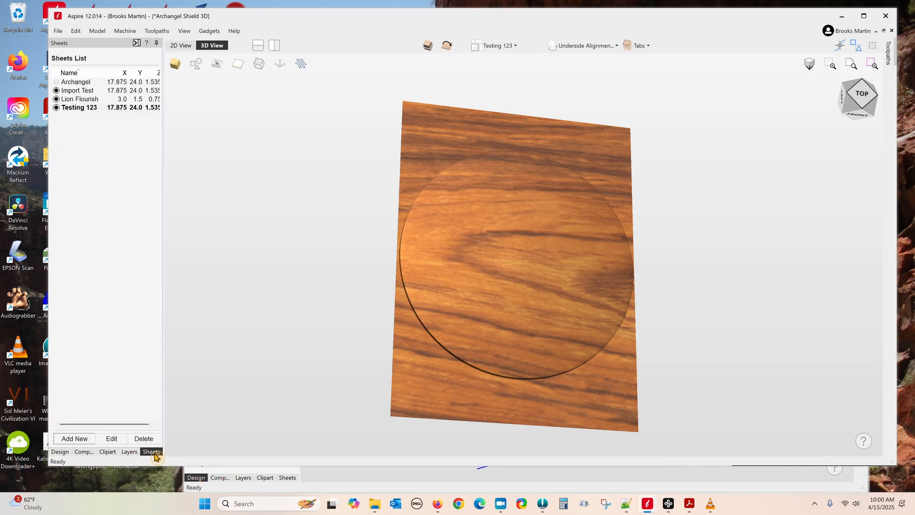
left_click(70, 91)
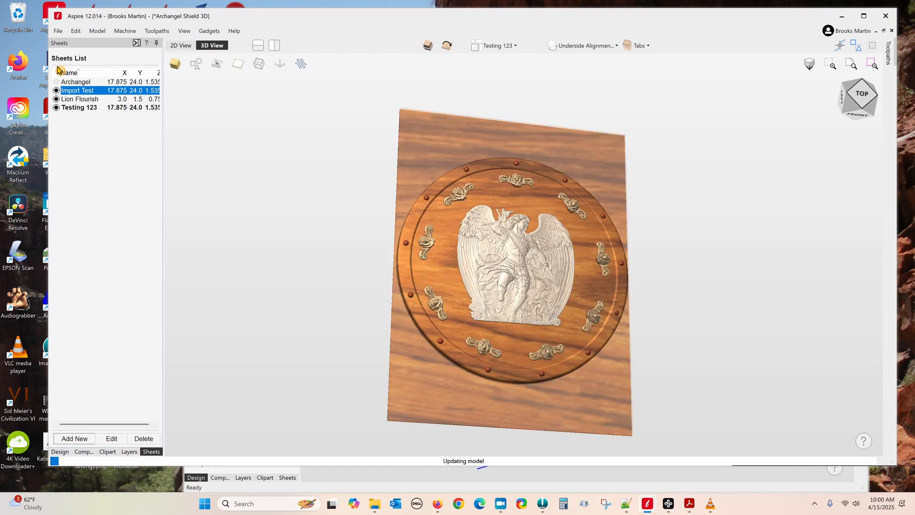
left_click(129, 452)
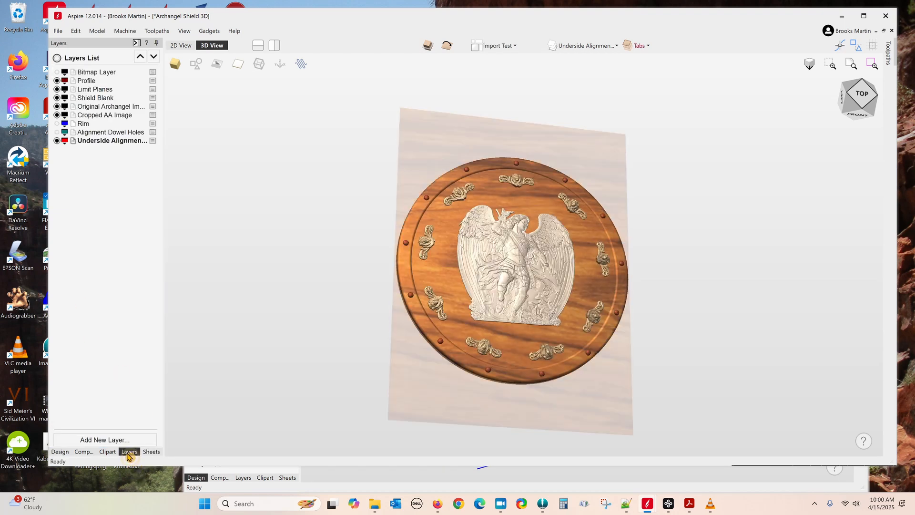
Step: Make Profile the active layer and show the vectors in the flat 2D view
left_click(86, 82)
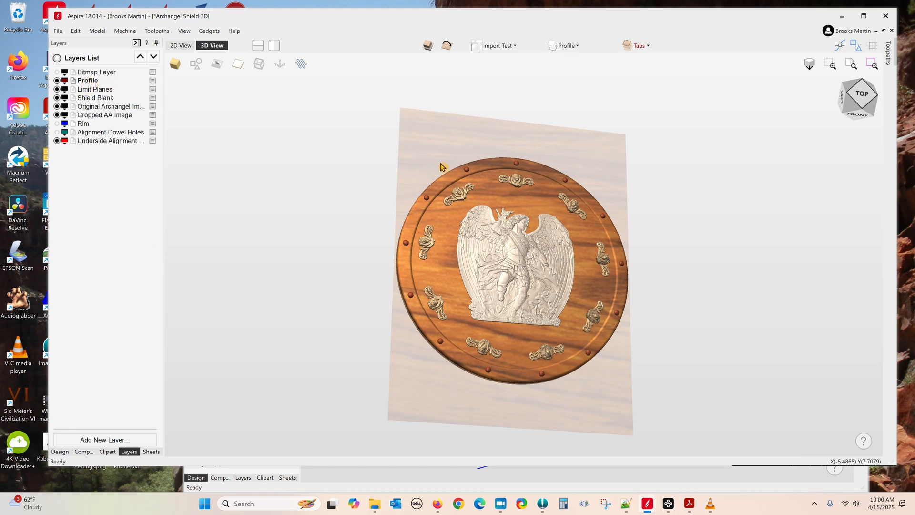
left_click(196, 63)
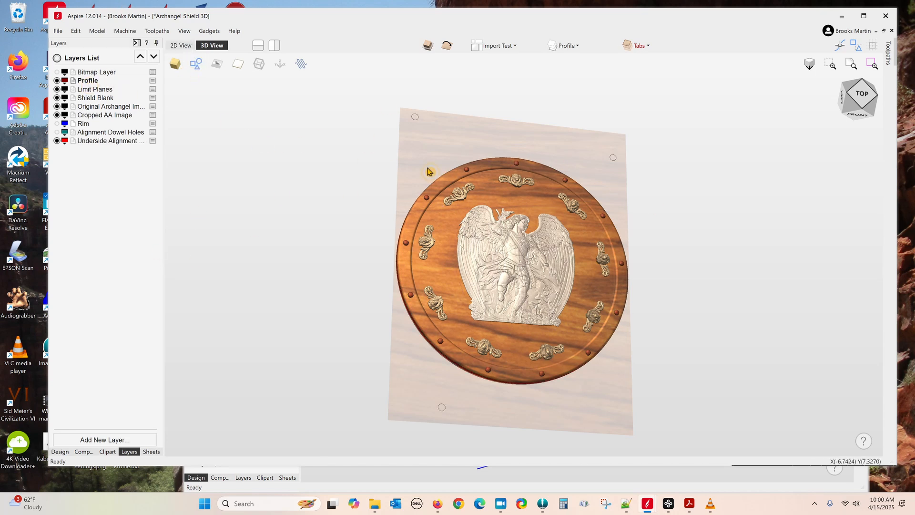
left_click(181, 47)
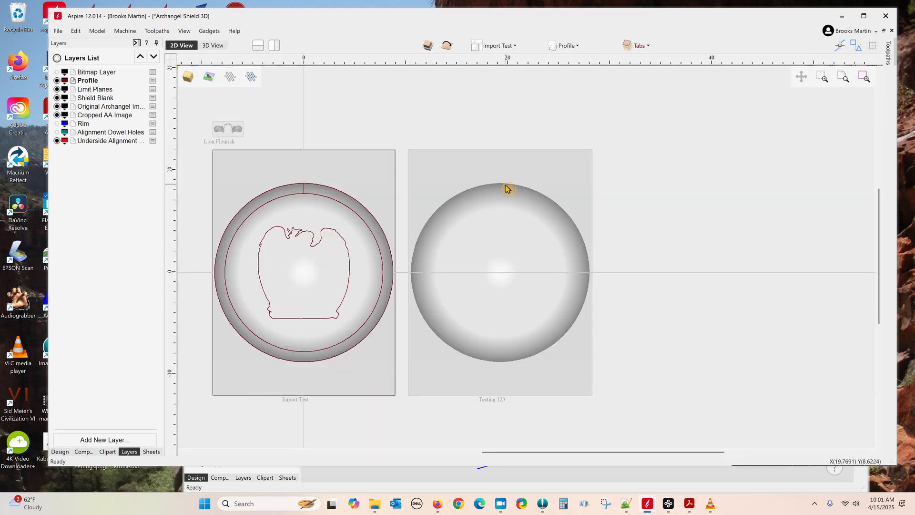
Step: Copy the shield's outer circle to the Testing 123 sheet and make that sheet active
right_click(336, 189)
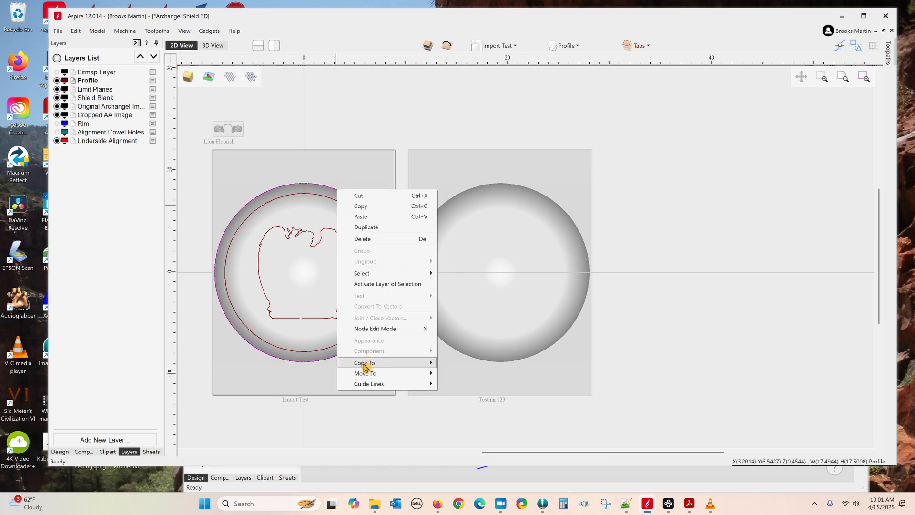
mouse_move(419, 363)
mouse_move(491, 377)
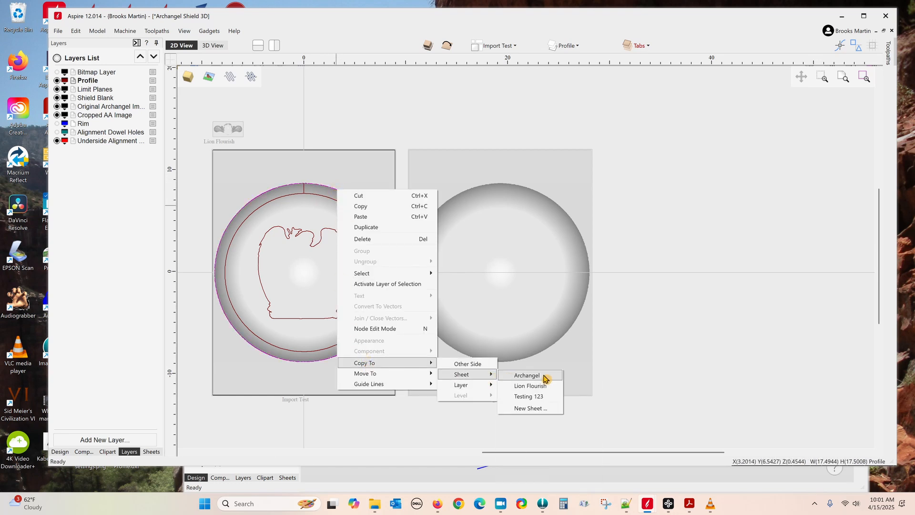
left_click(540, 400)
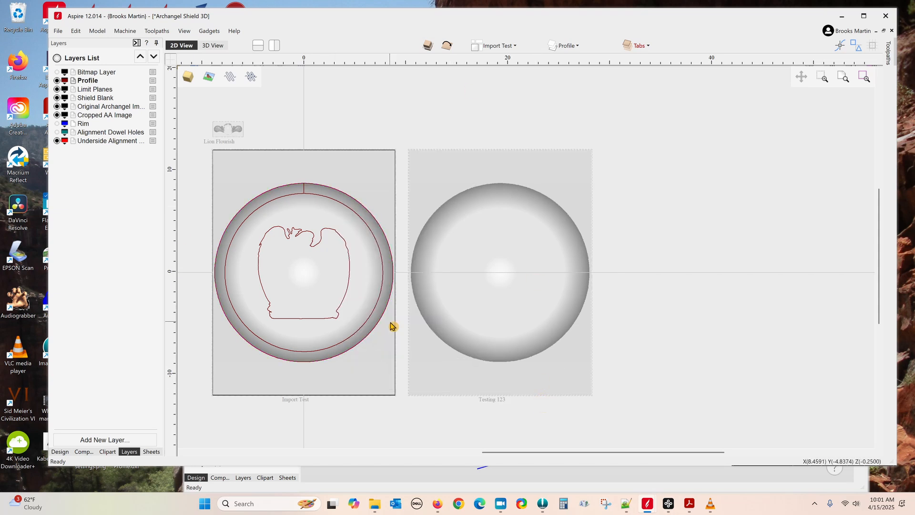
left_click(468, 364)
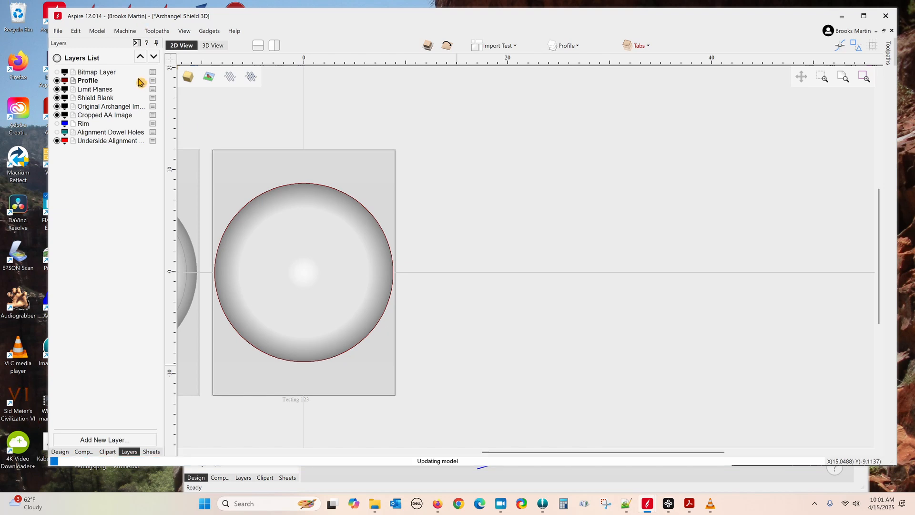
Step: Crop the Limit Planes component relief to the copied circle outline
left_click(60, 451)
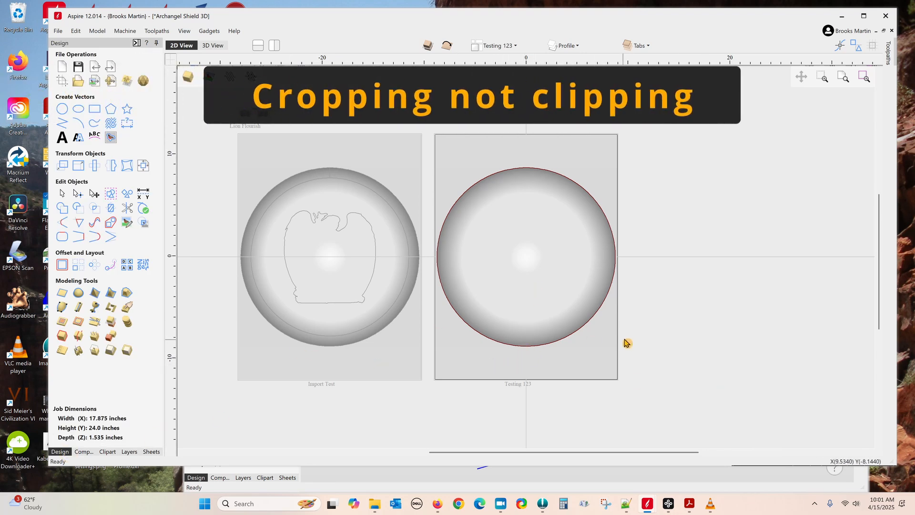
left_click(560, 285)
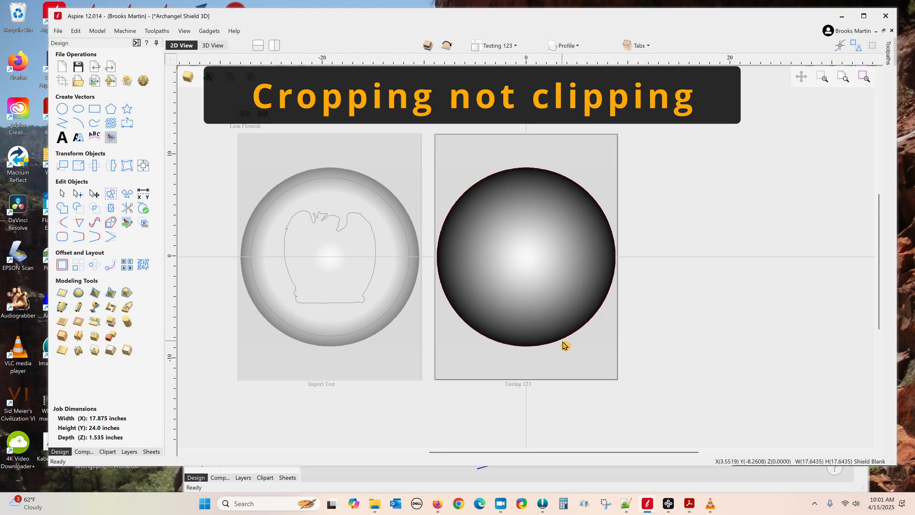
left_click(582, 353)
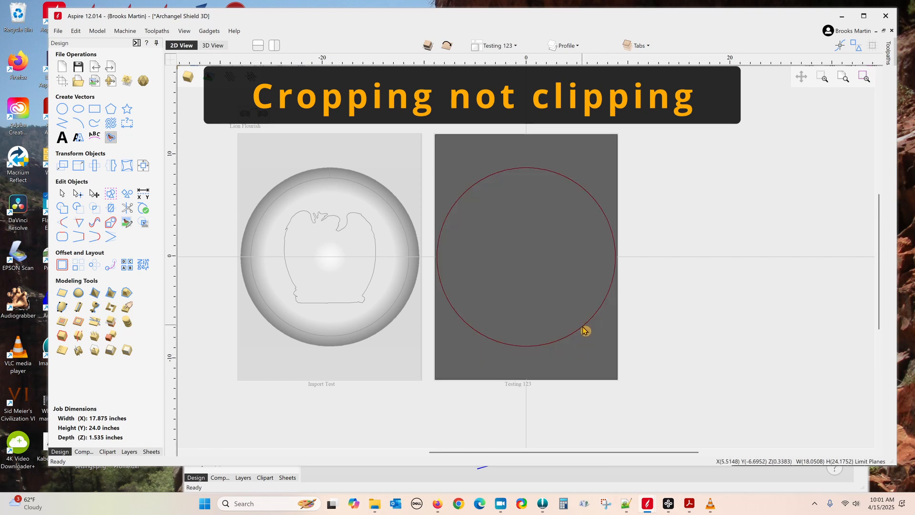
left_click(583, 330)
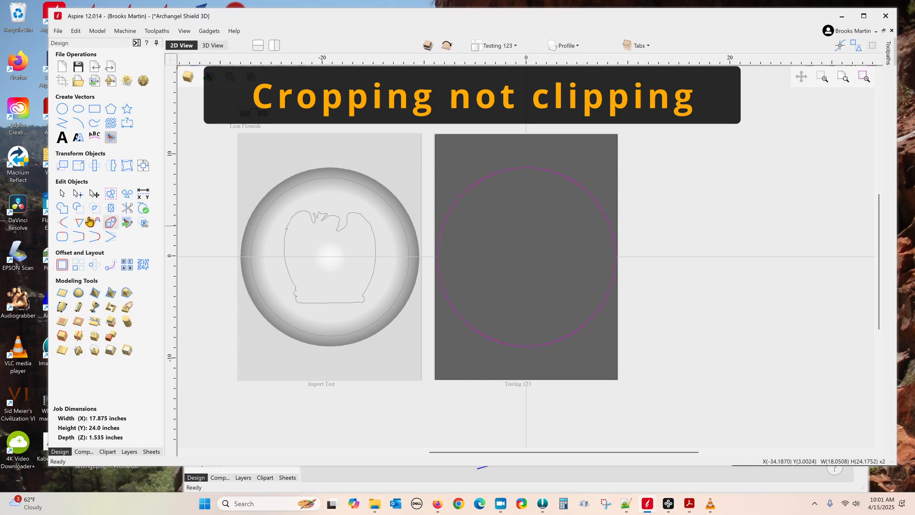
left_click(80, 324)
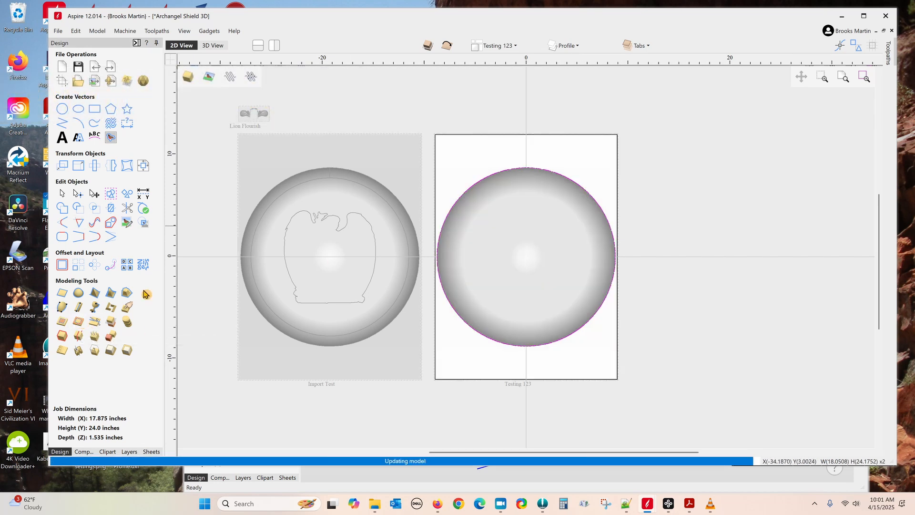
Step: Fade the board outside the circular shield and view it from front, left and edge-on
left_click(215, 45)
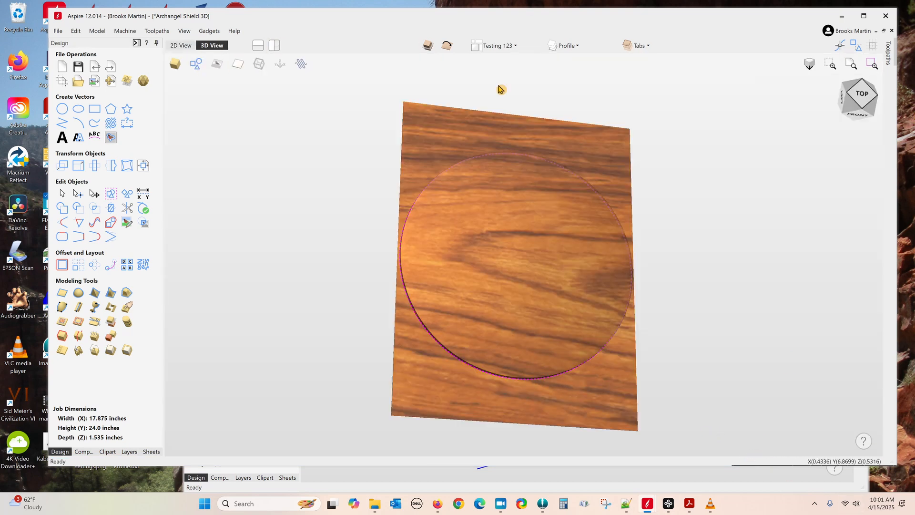
left_click(428, 51)
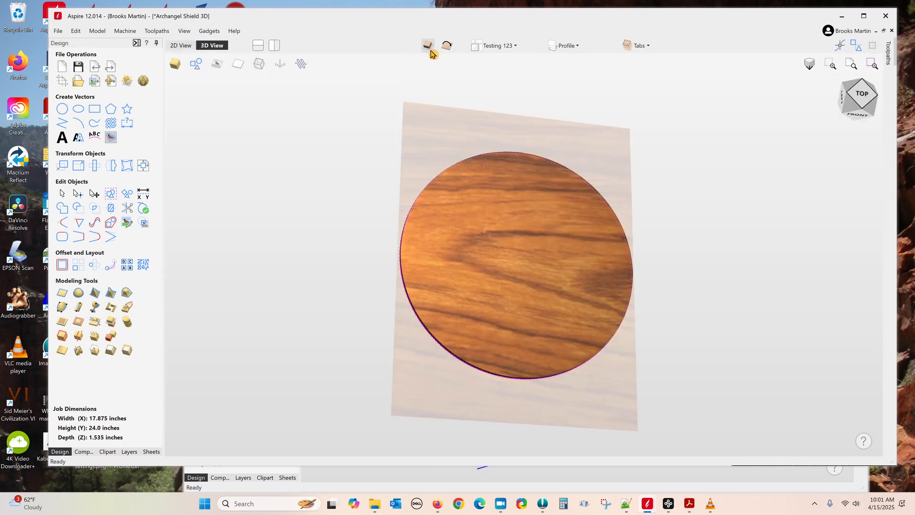
left_click_drag(640, 401, 715, 411)
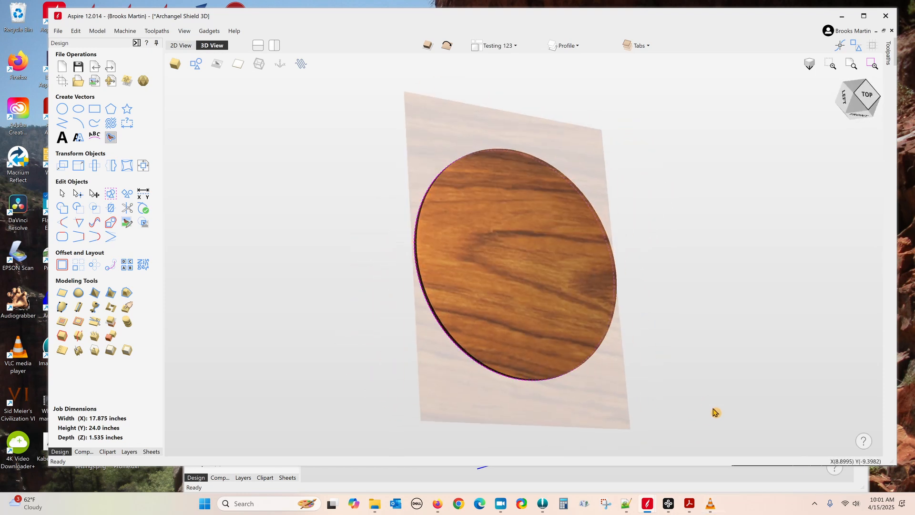
left_click_drag(586, 149, 499, 153)
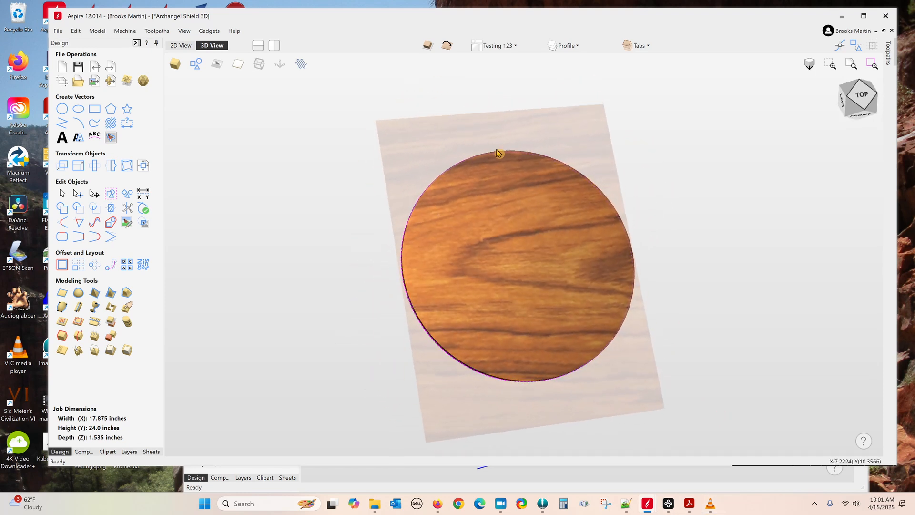
left_click_drag(655, 429, 547, 384)
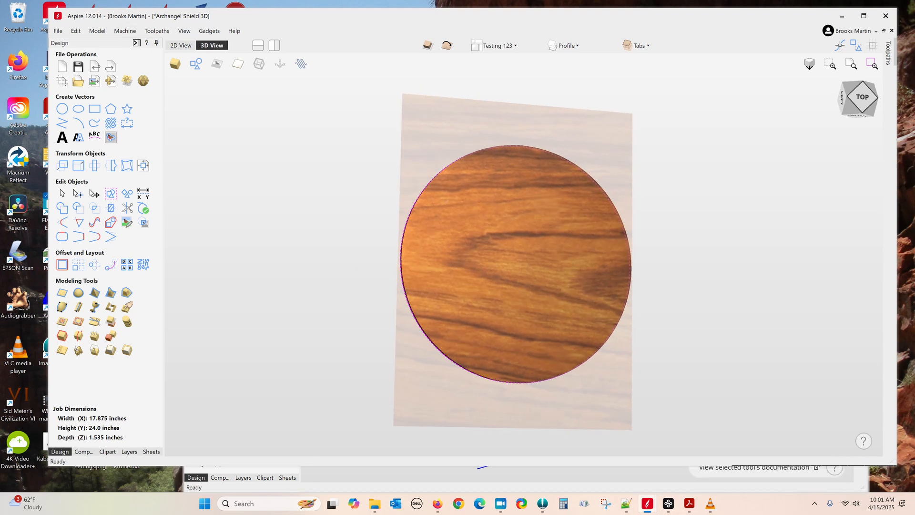
Step: Switch to the Import Test sheet and show its component tree
left_click(152, 452)
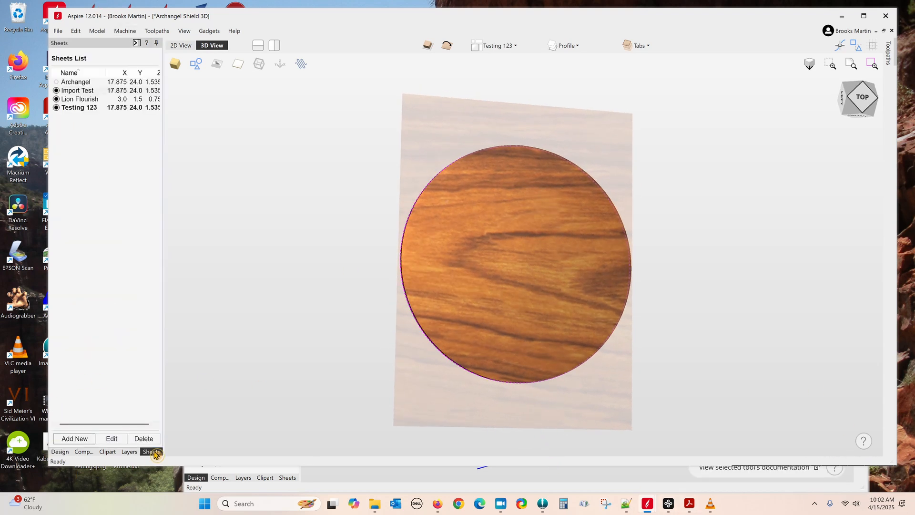
left_click(86, 94)
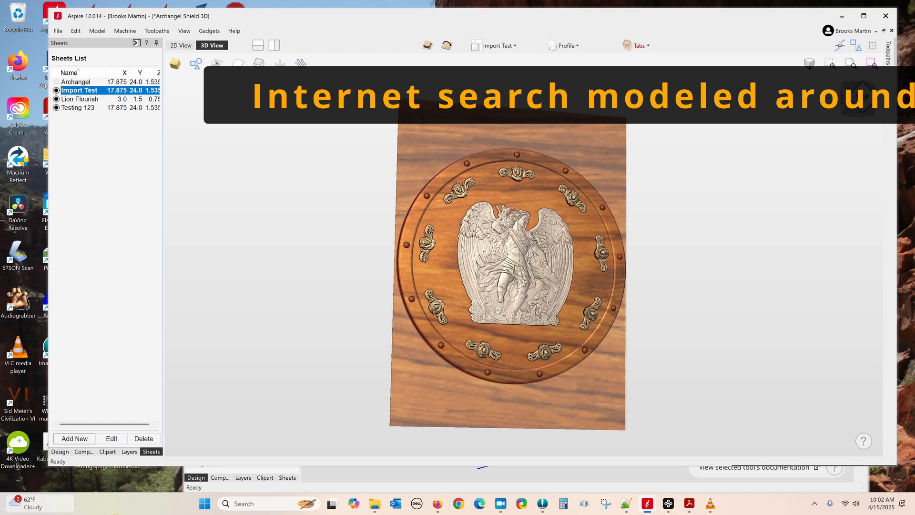
left_click(59, 452)
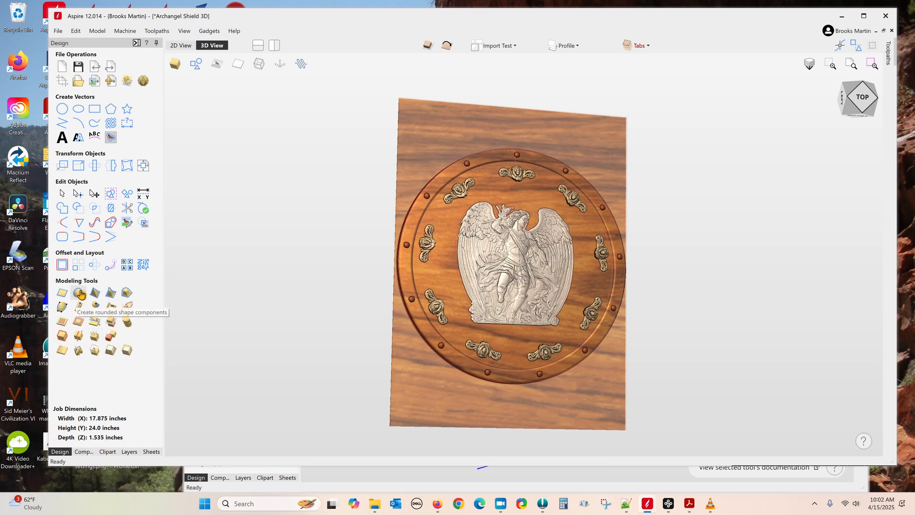
left_click(84, 452)
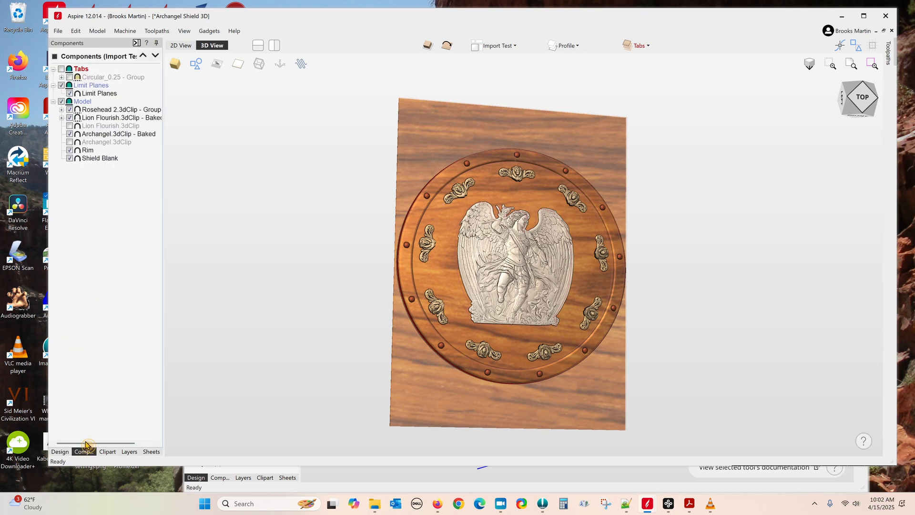
Step: Review the Rim component's round-shape settings and close them unchanged
double_click(87, 151)
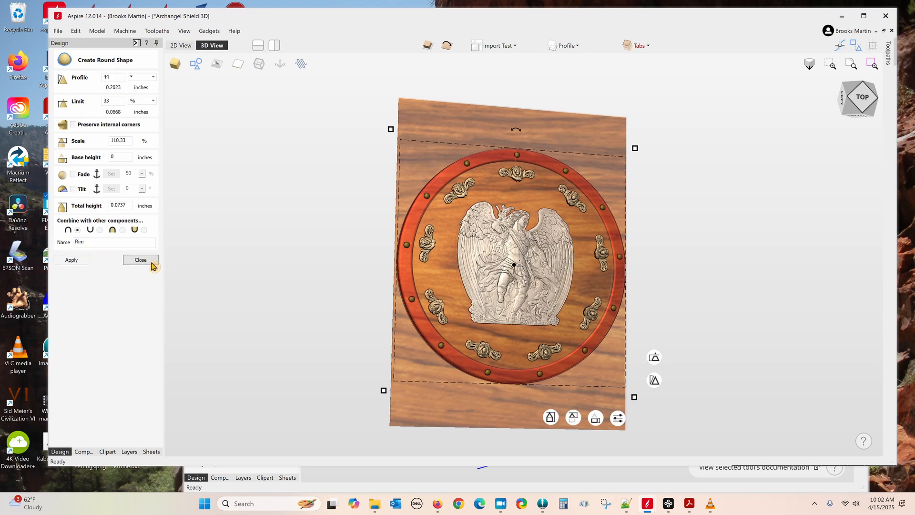
left_click(152, 262)
left_click(84, 452)
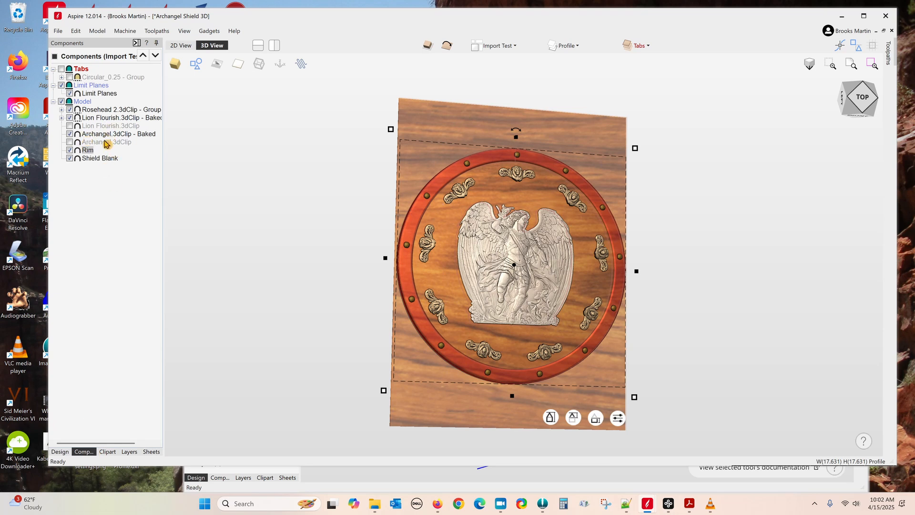
Step: Bring the Archangel Shield file window to the front
mouse_move(110, 137)
mouse_move(651, 506)
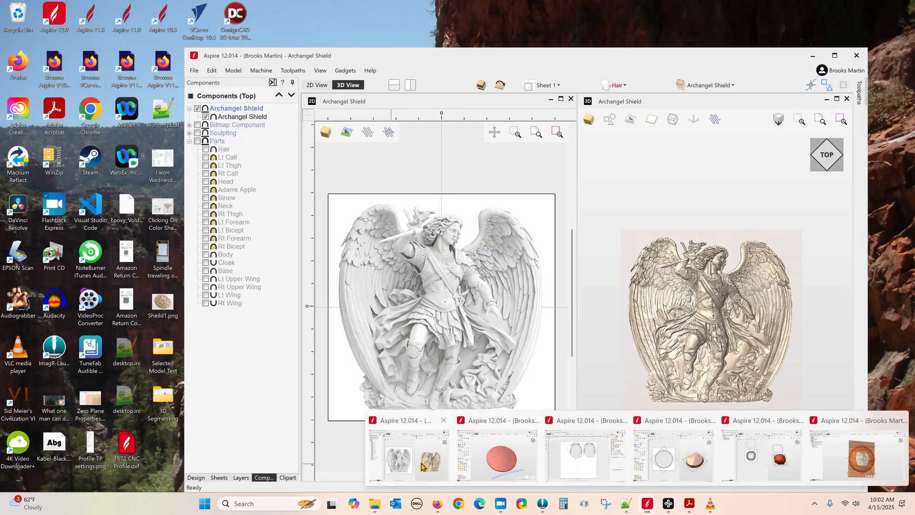
left_click(478, 447)
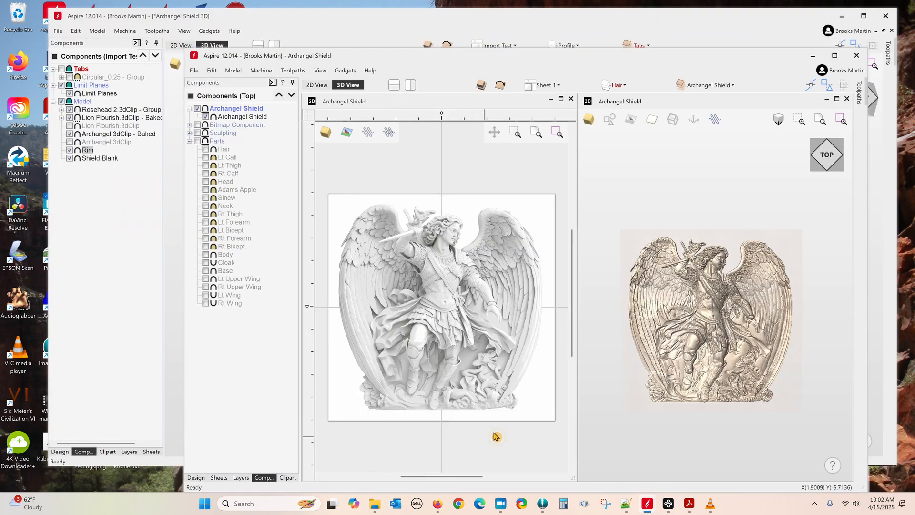
Step: Hide the combined Archangel Shield component and show the separate body-part components
left_click(198, 109)
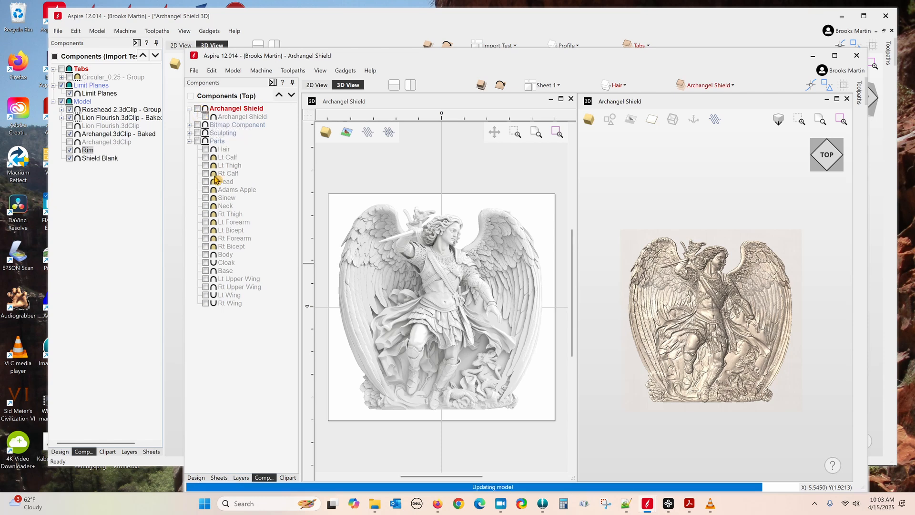
left_click(198, 142)
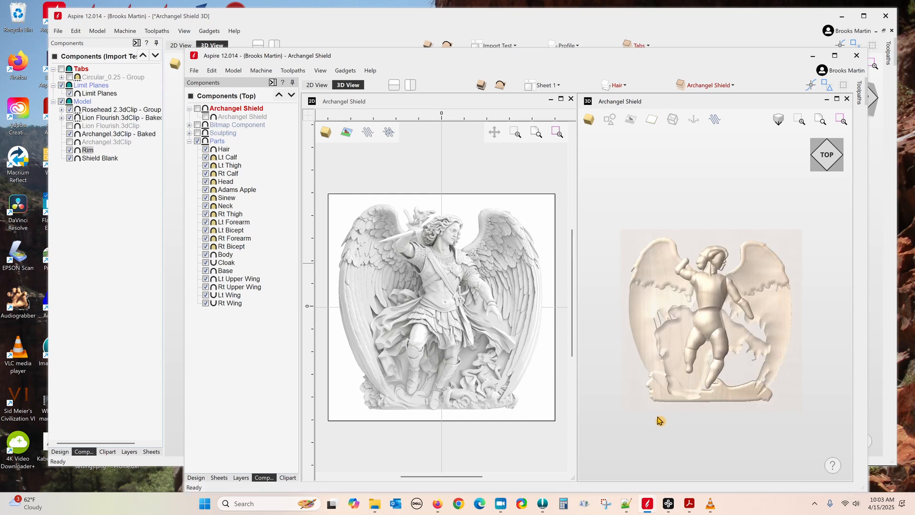
mouse_move(763, 400)
left_mouse_down()
mouse_move(768, 376)
mouse_move(768, 399)
mouse_move(782, 388)
mouse_move(759, 383)
left_mouse_up()
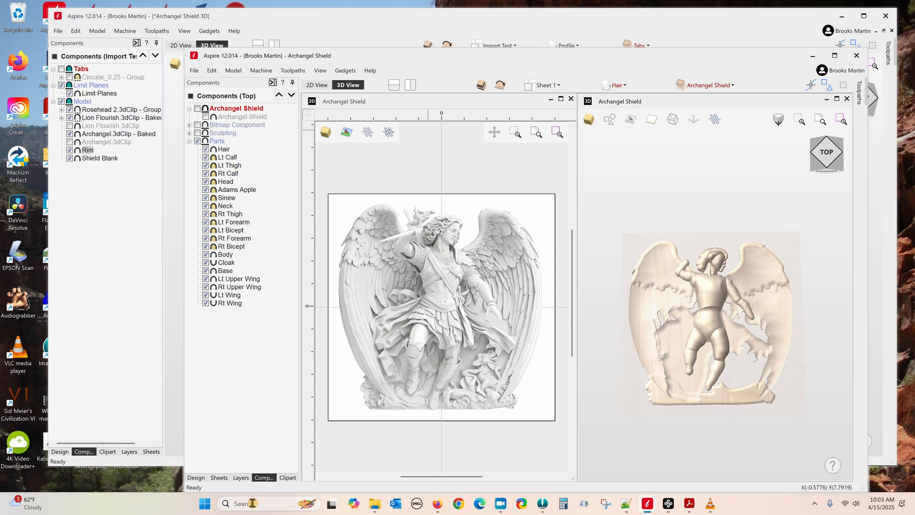
Step: Turn on the Wings, Profile, Base, Cloak, Body and all remaining vector layers
left_click(240, 478)
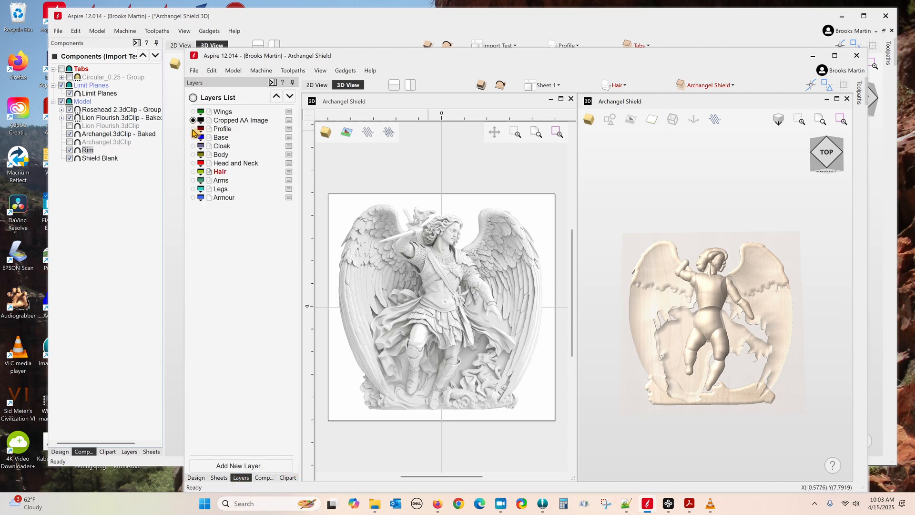
left_click(194, 111)
left_click(193, 129)
left_click(193, 137)
left_click(193, 145)
left_click(193, 154)
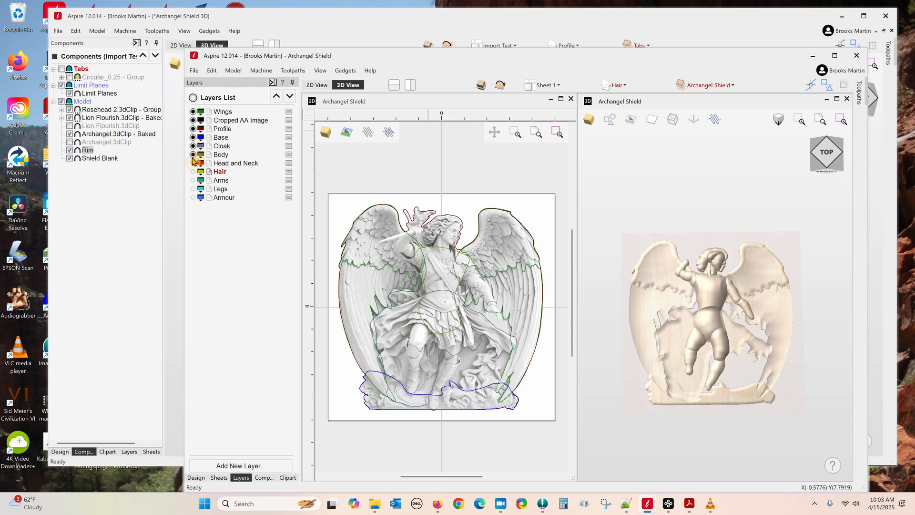
left_click(193, 98)
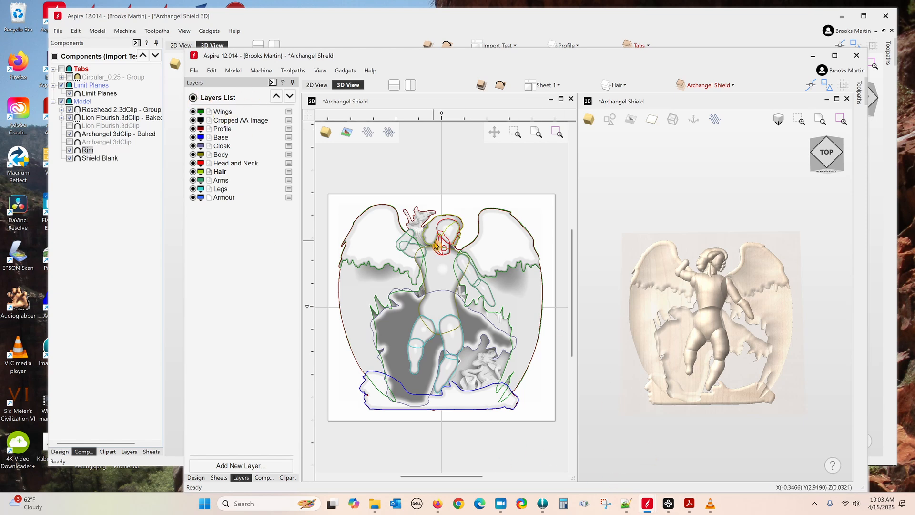
Step: Maximize the 2D view, fit the drawing with F6, and switch to the Midjourney page
left_click(560, 99)
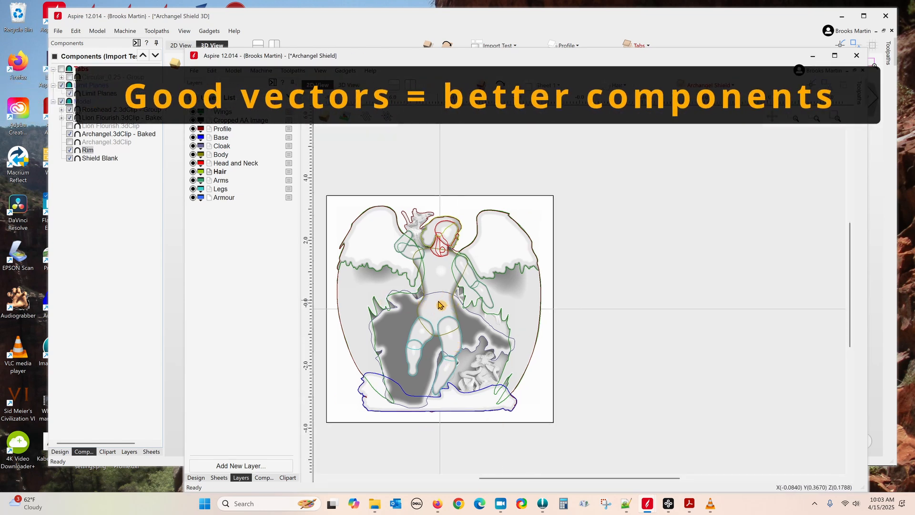
key("F6")
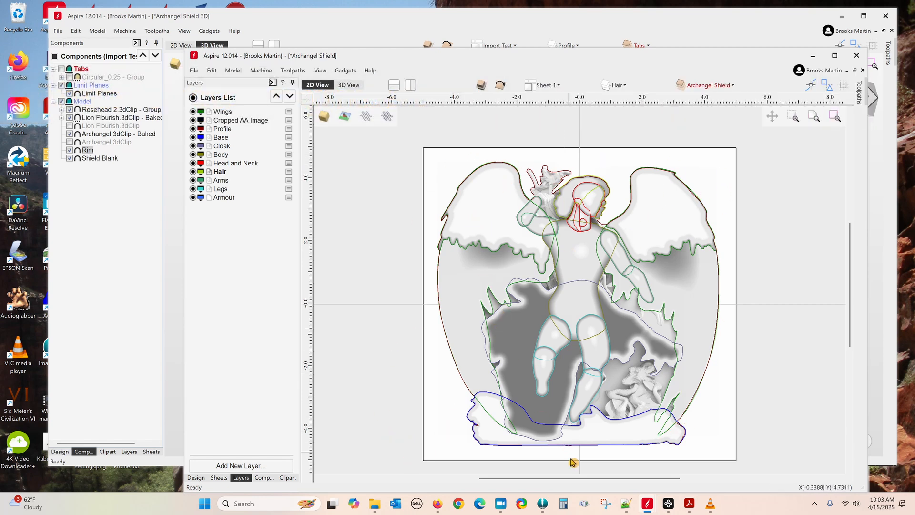
mouse_move(437, 505)
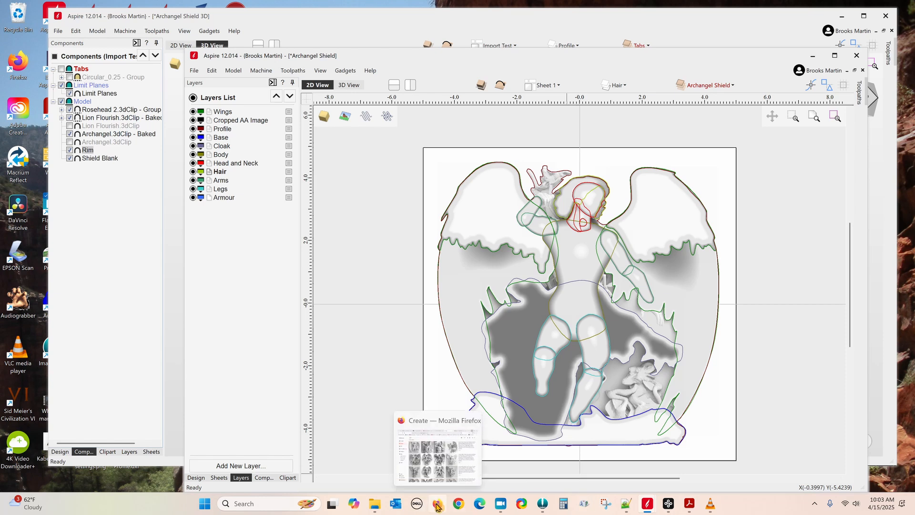
left_click(437, 504)
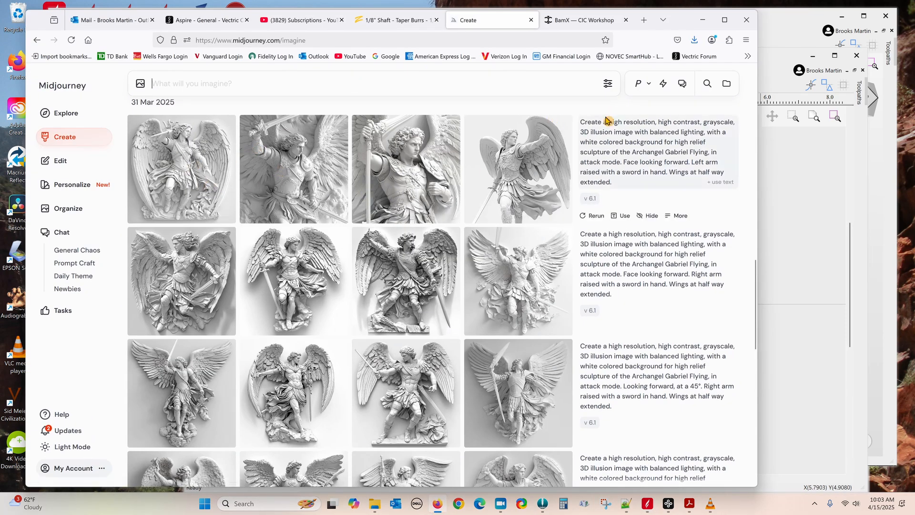
Step: Reuse the first March 31 Archangel Gabriel prompt in the imagine box, then return to Aspire
left_click_drag(580, 123, 697, 187)
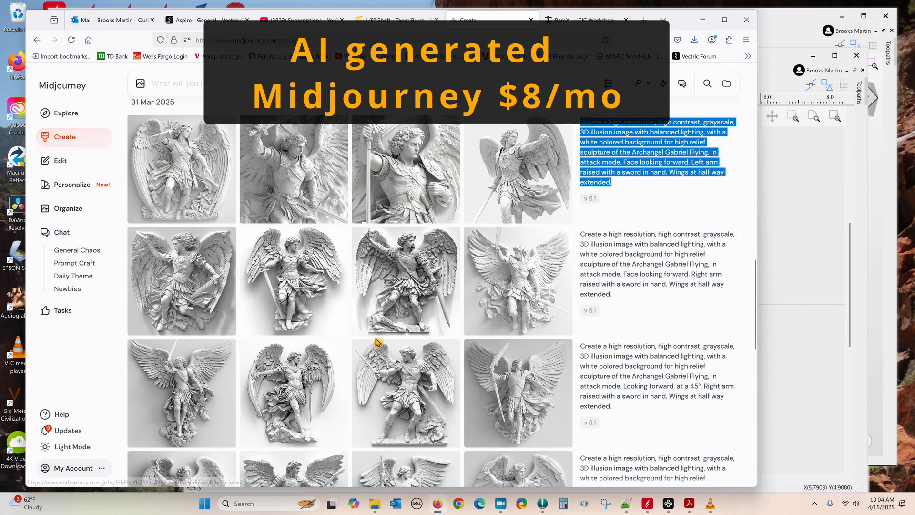
scroll(376, 342, "down", 1)
scroll(376, 342, "down", 2)
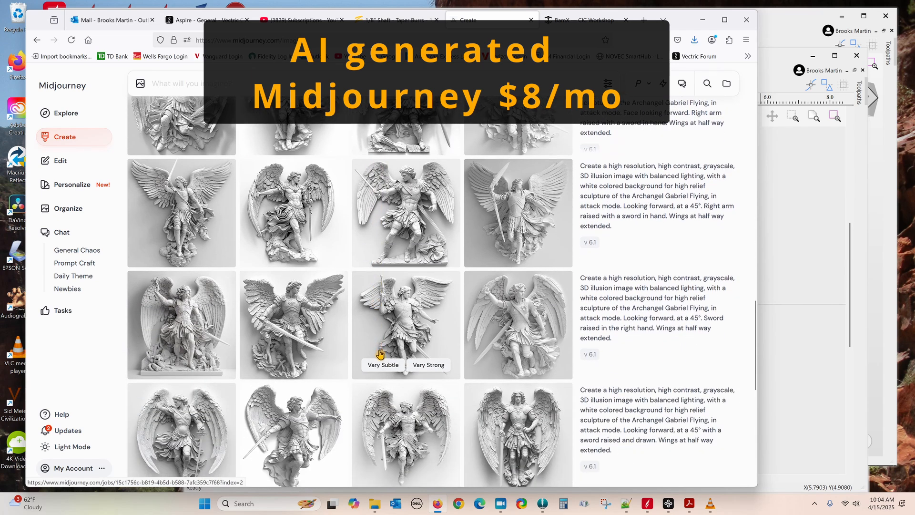
scroll(380, 354, "down", 1)
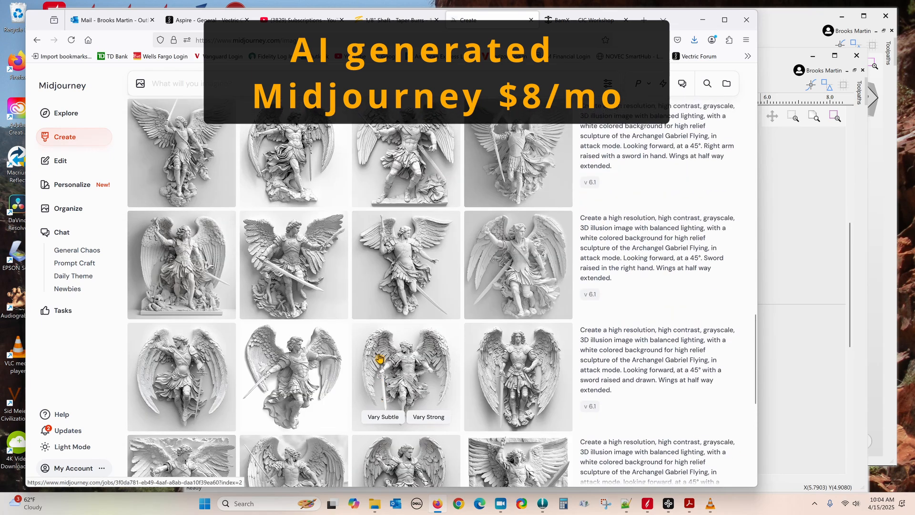
scroll(380, 357, "down", 8)
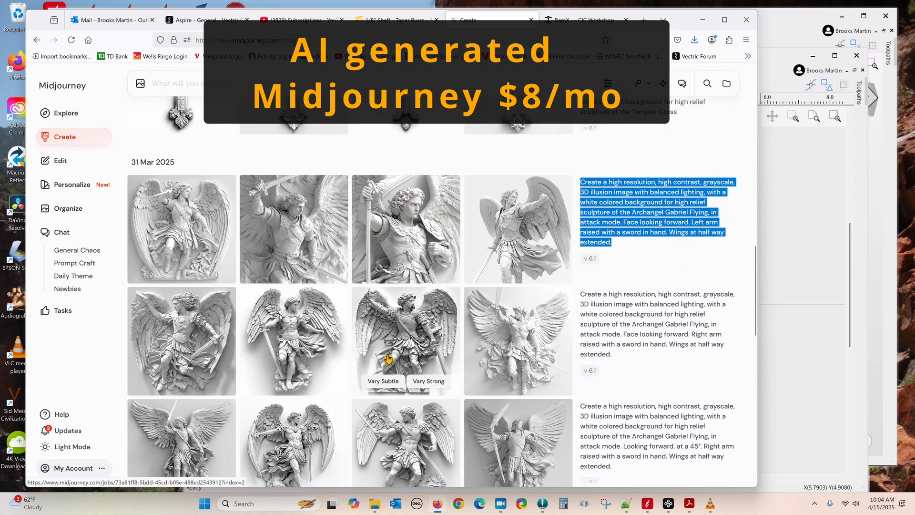
scroll(388, 357, "down", 1)
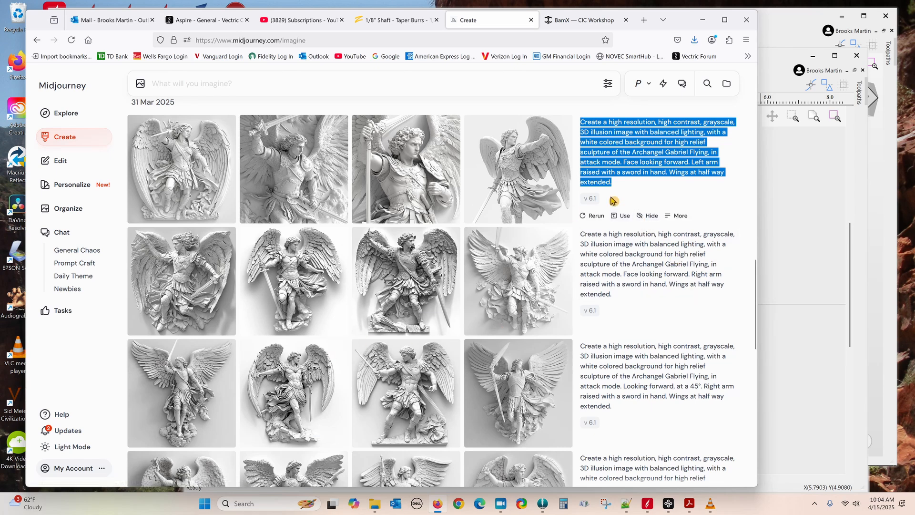
left_click(646, 188)
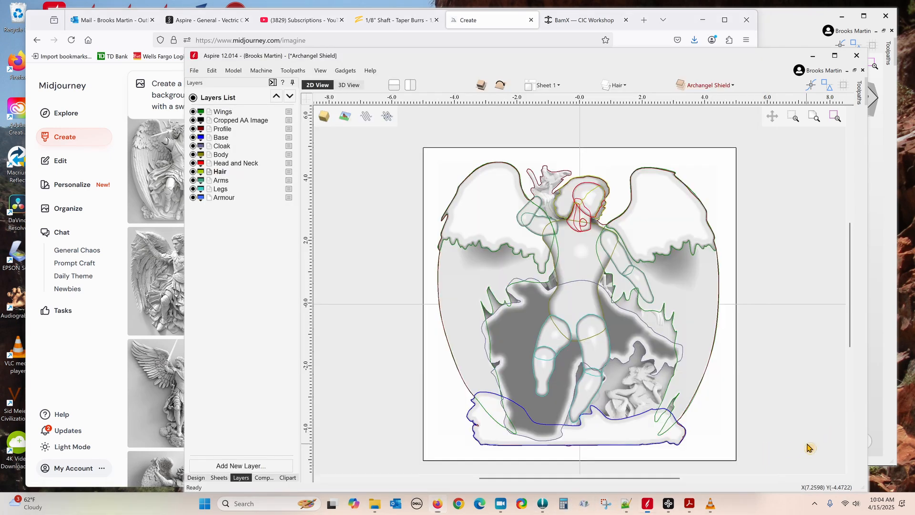
left_click(810, 449)
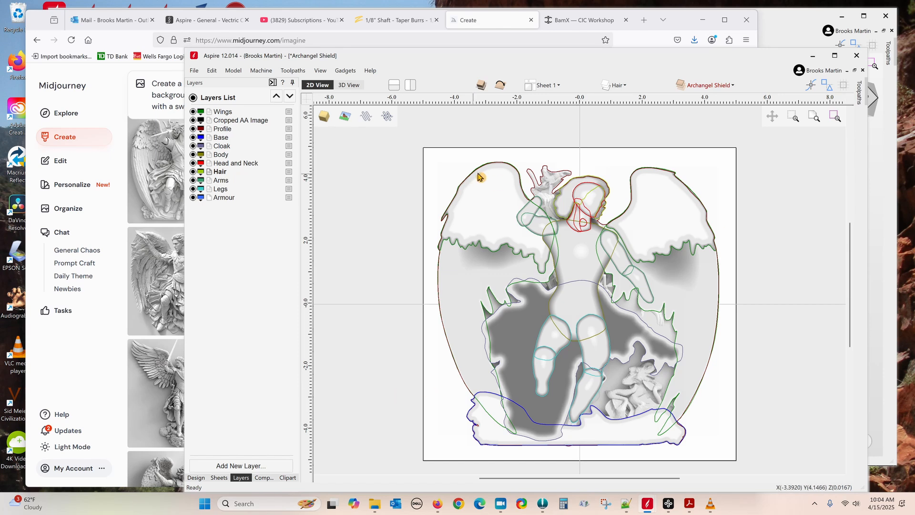
Step: Hide the bitmap relief and inspect the remaining model edge-on in 3D View
left_click(270, 478)
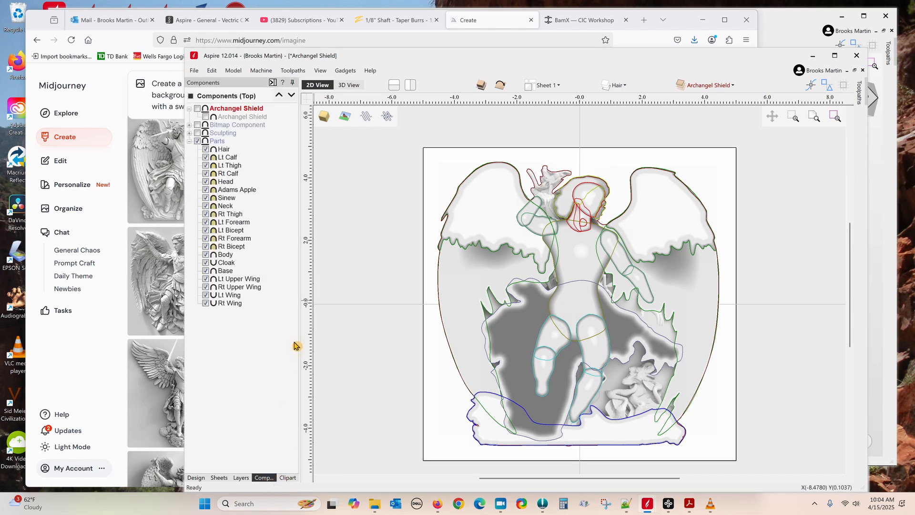
left_click(195, 140)
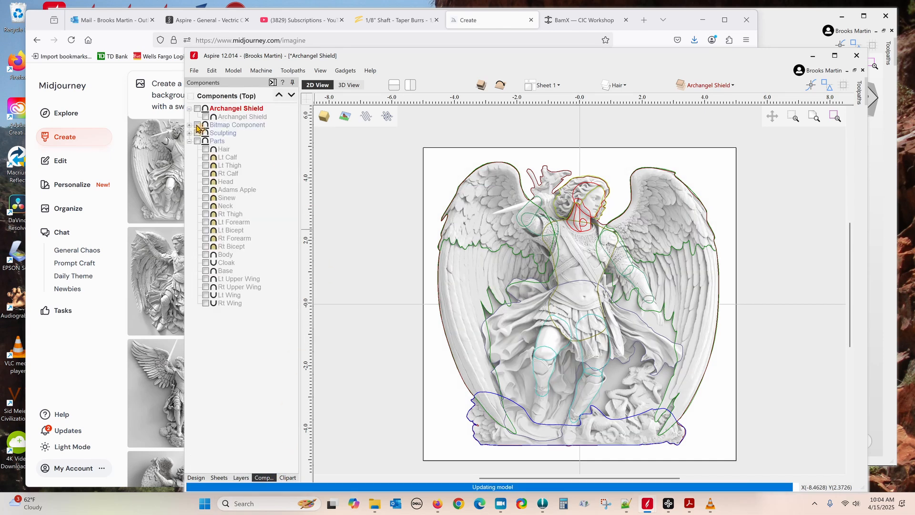
left_click(197, 125)
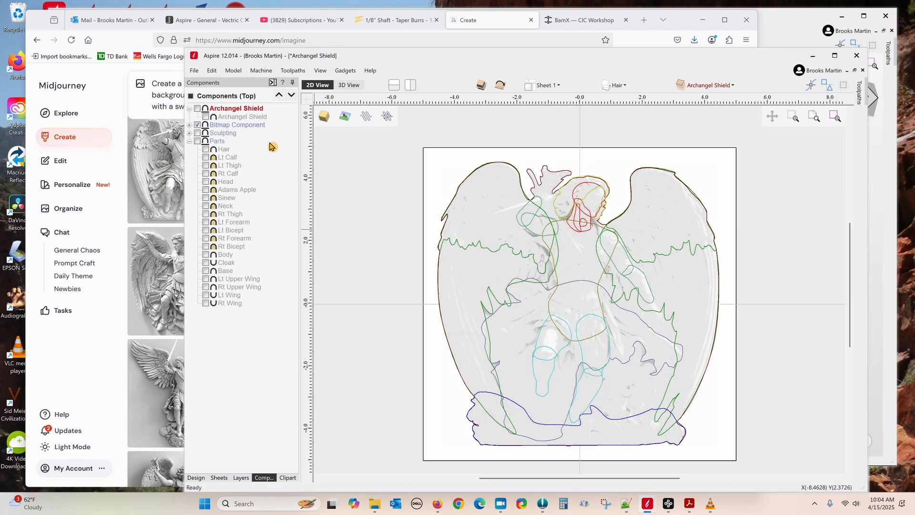
left_click(357, 86)
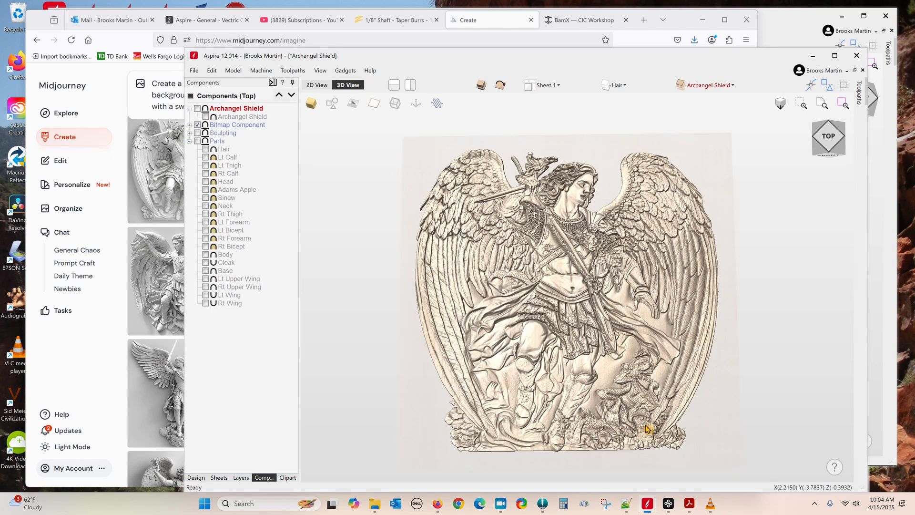
left_click_drag(720, 400, 715, 362)
left_click_drag(421, 271, 476, 302)
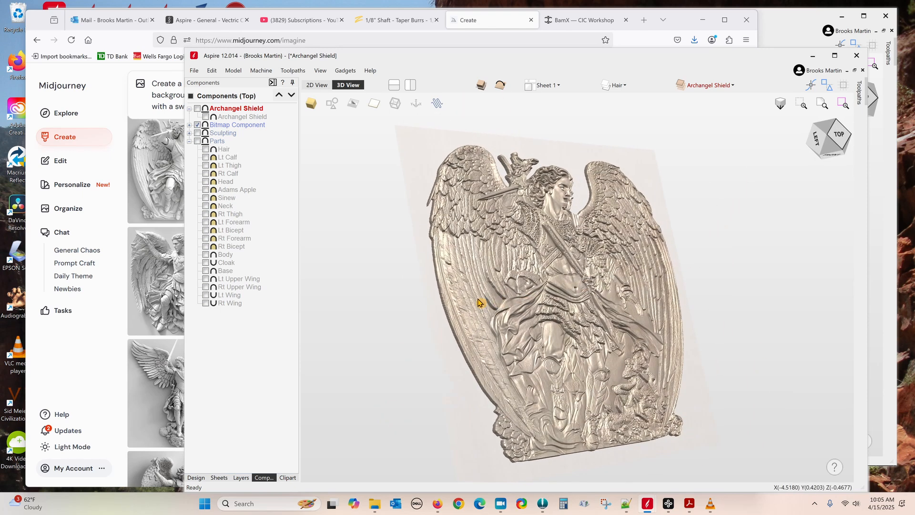
Step: Inspect the Gabriel IV Midjourney Smoothed component's properties and close them
left_click(189, 125)
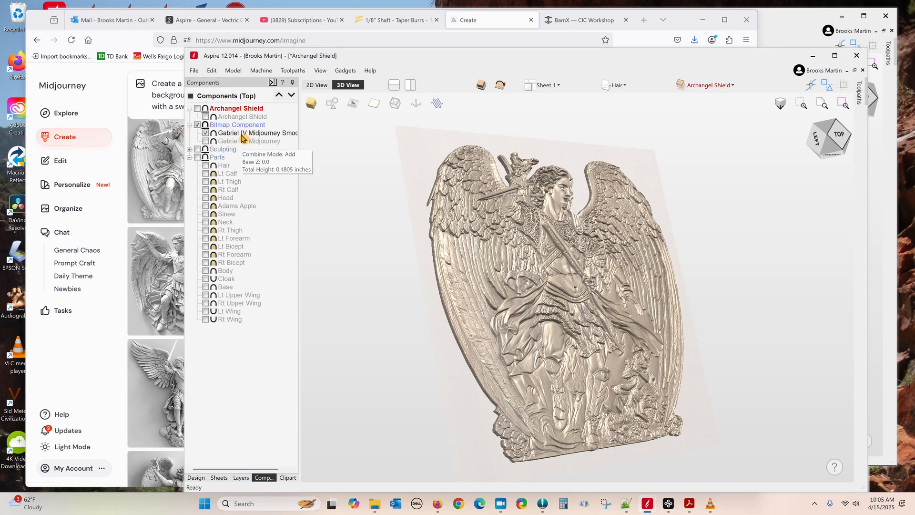
double_click(242, 133)
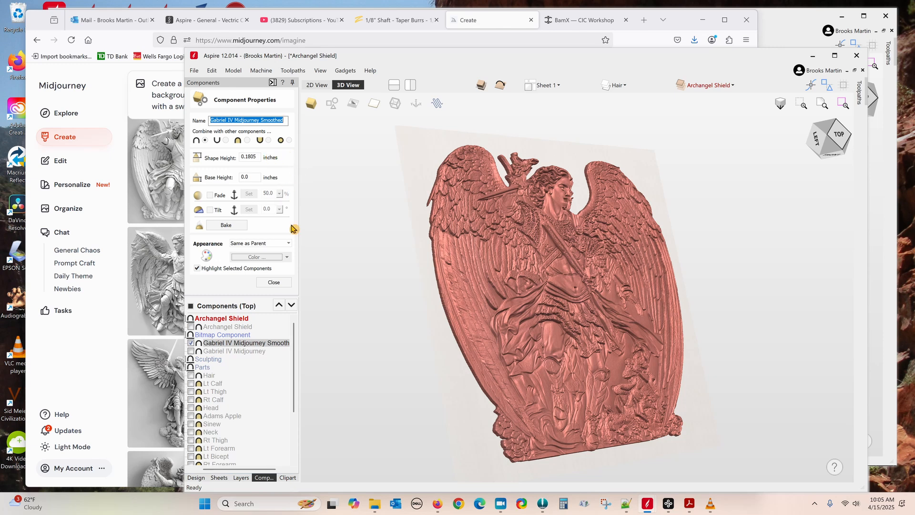
left_click(274, 282)
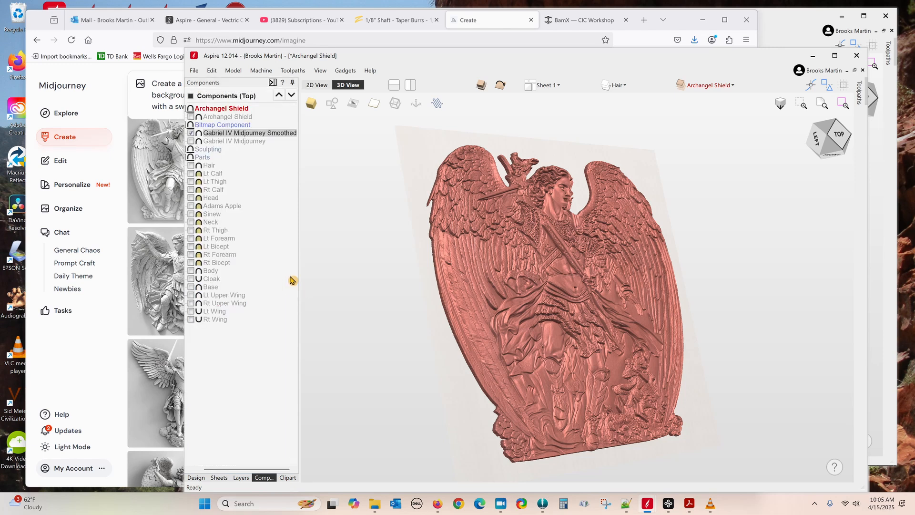
mouse_move(515, 271)
left_mouse_down()
mouse_move(725, 278)
mouse_move(625, 289)
mouse_move(649, 293)
mouse_move(516, 286)
left_mouse_up()
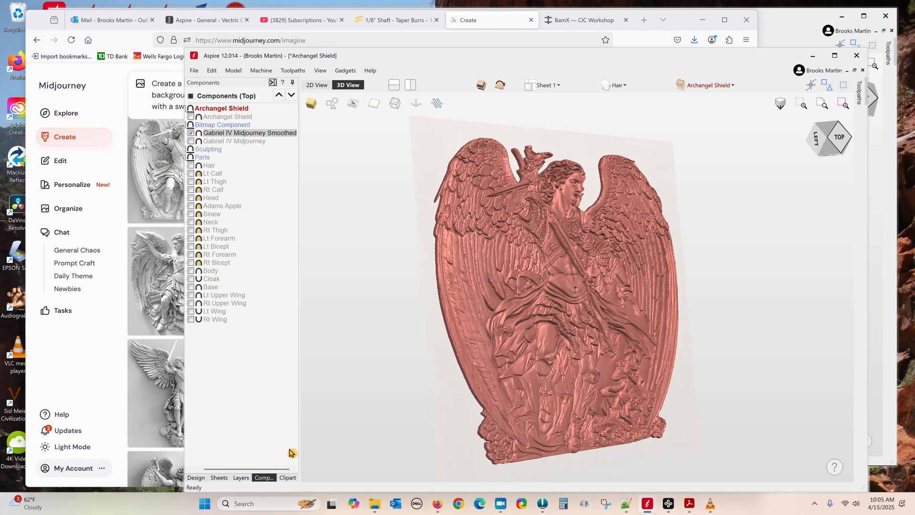
Step: Make all sculpted body parts visible with the Midjourney bitmap relief hidden
left_click(263, 477)
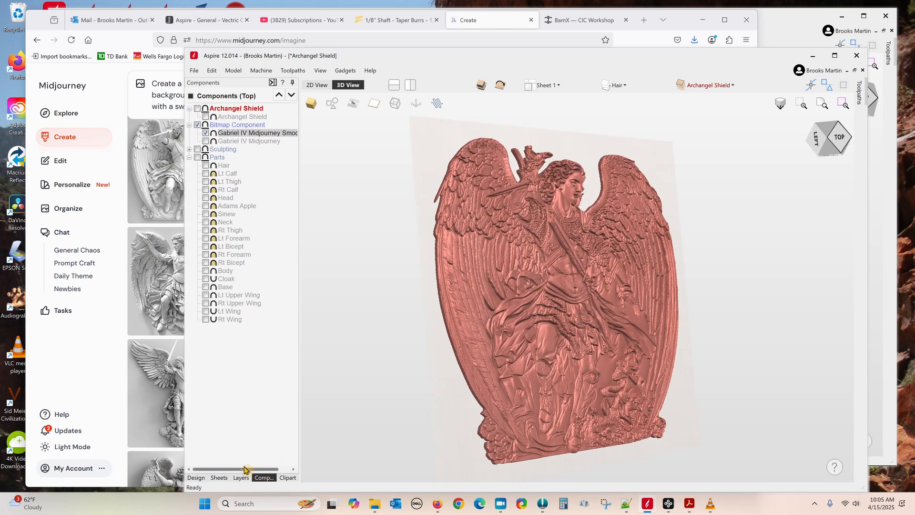
left_click(197, 158)
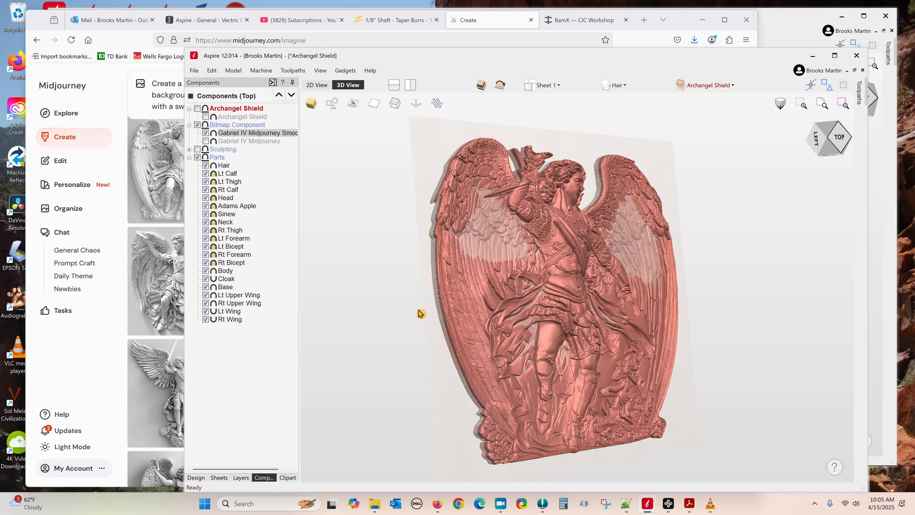
left_click_drag(412, 290, 734, 285)
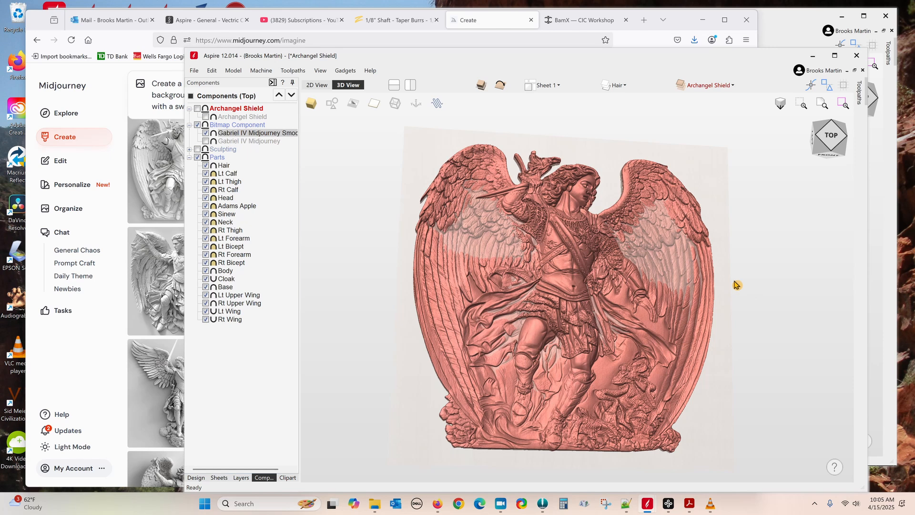
left_click(197, 125)
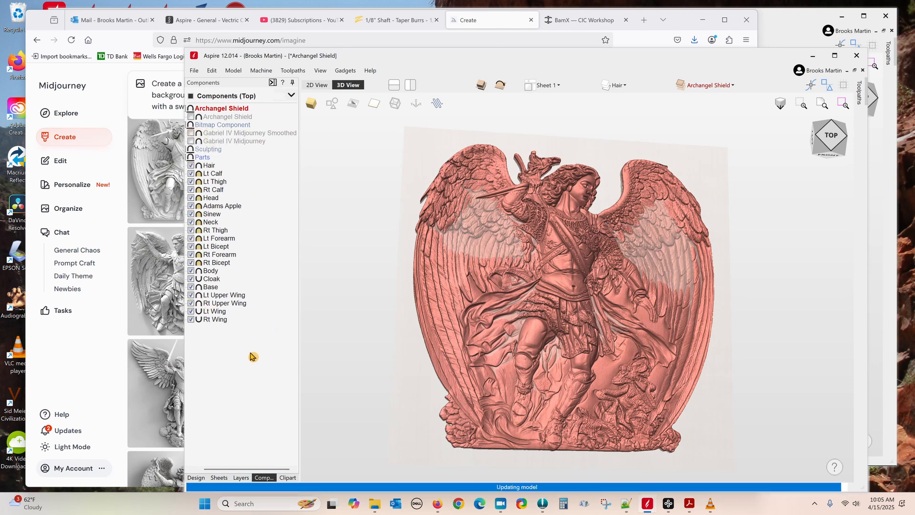
left_click(213, 320)
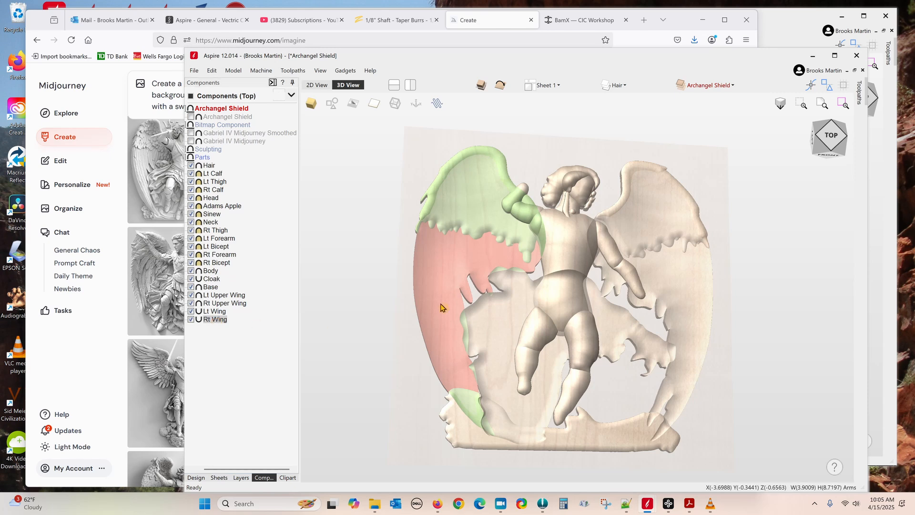
Step: Inspect the Rt Wing, Lt Wing and Rt Upper Wing round shapes, ending on Lt Wing (profile 33, scale 52.54)
double_click(215, 320)
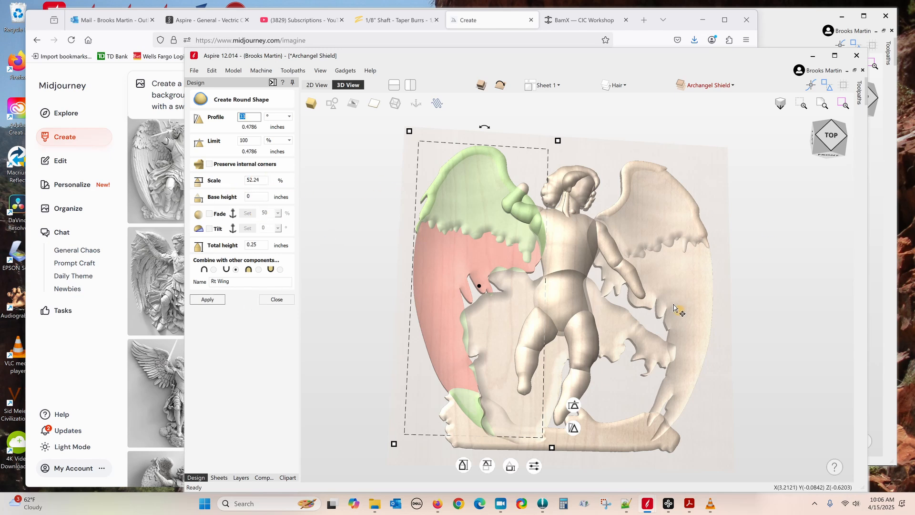
left_click(677, 281)
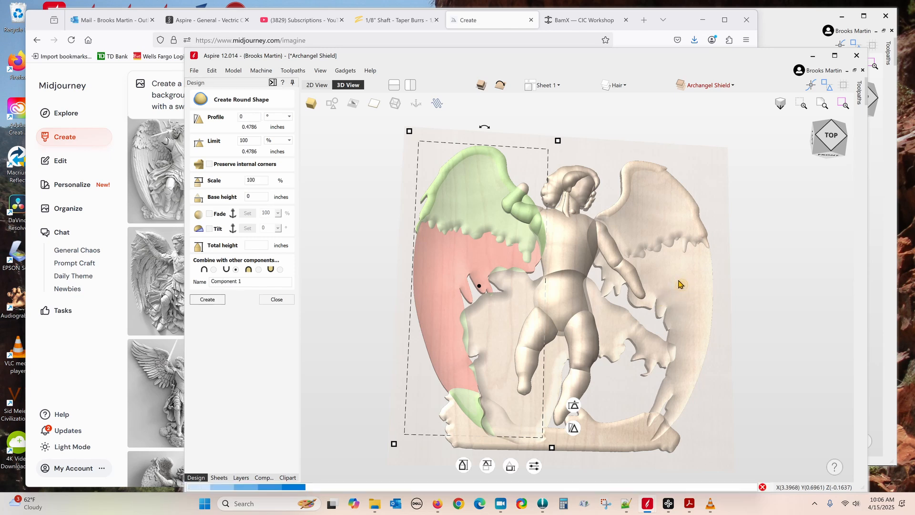
left_click(678, 283)
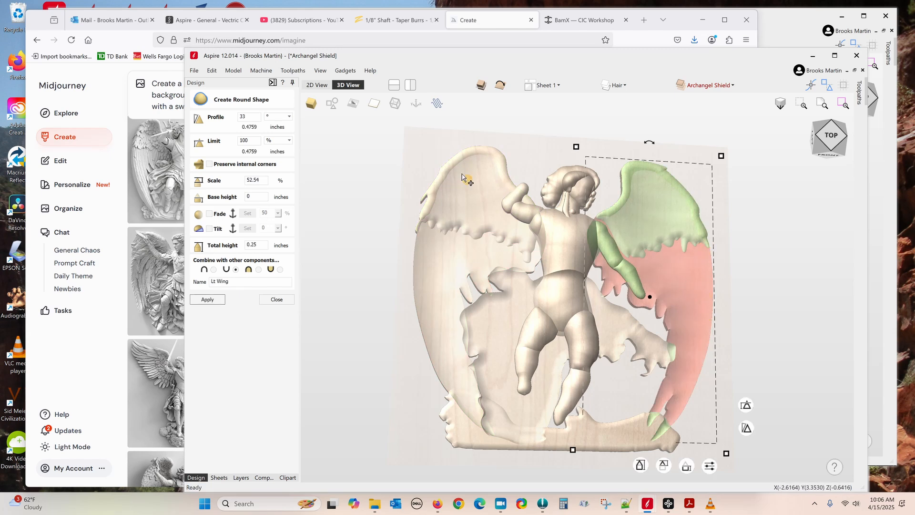
left_click(474, 204)
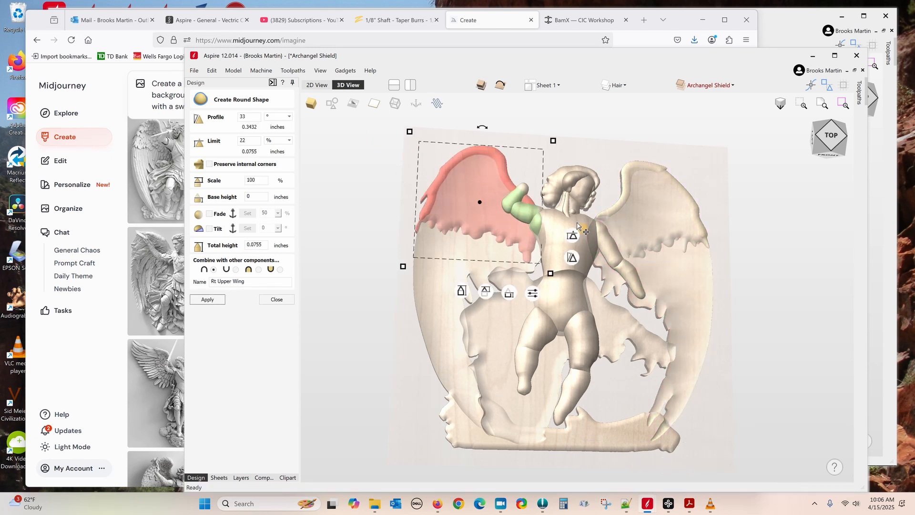
left_click(660, 217)
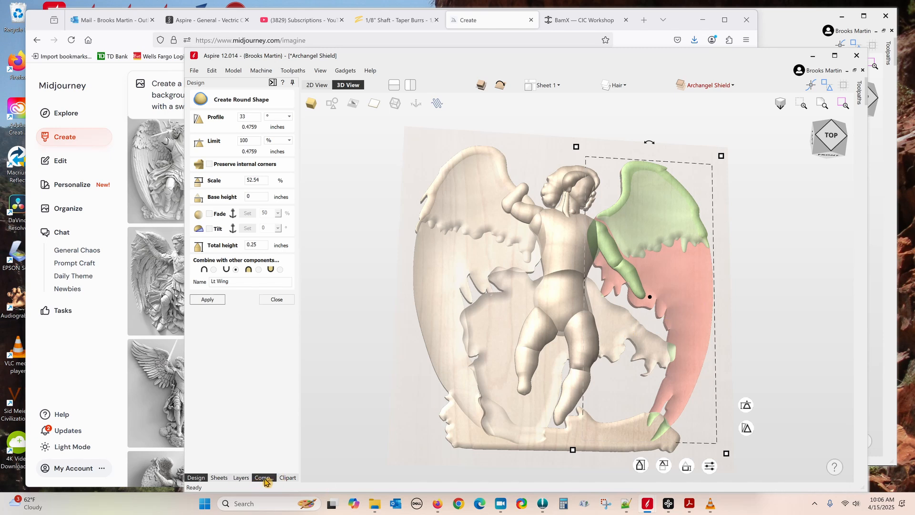
left_click(265, 478)
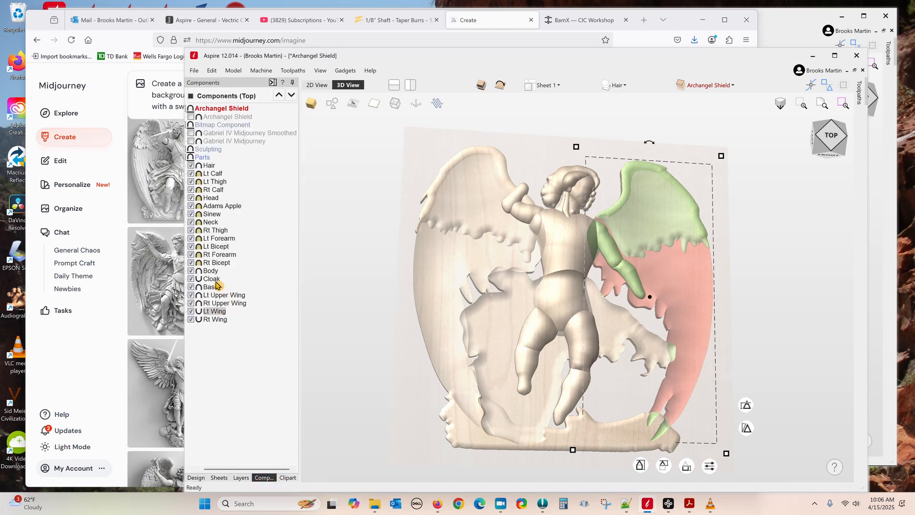
Step: Select the Base, Cloak, Body, Rt Forearm, Lt Bicept, Rt Thigh, Neck and Hair parts in turn
left_click(211, 287)
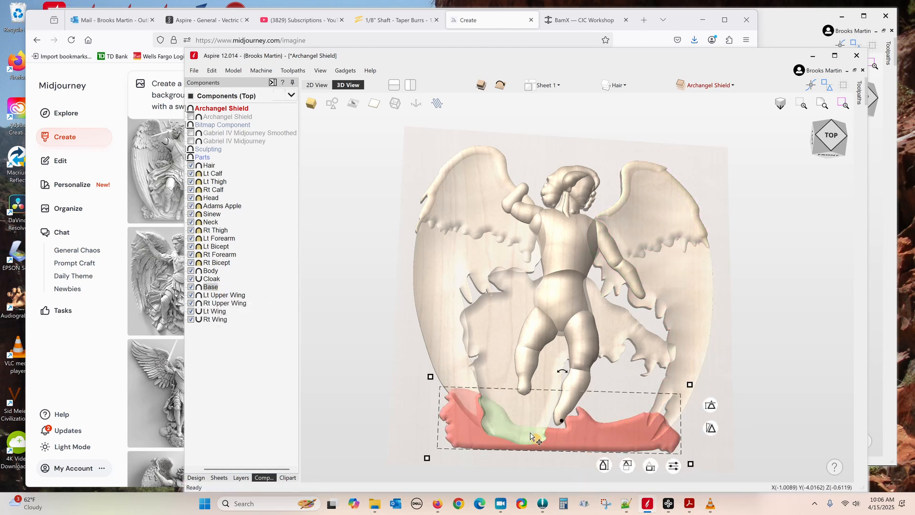
left_click(219, 279)
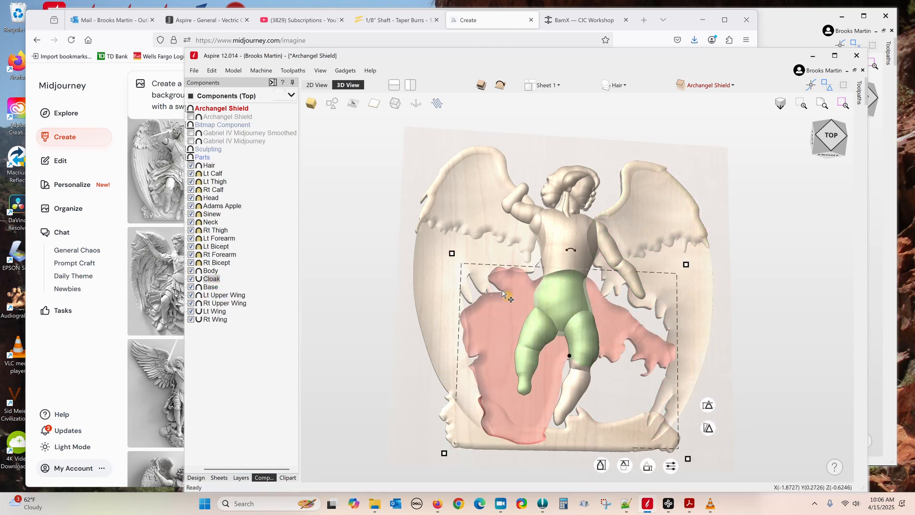
left_click(211, 271)
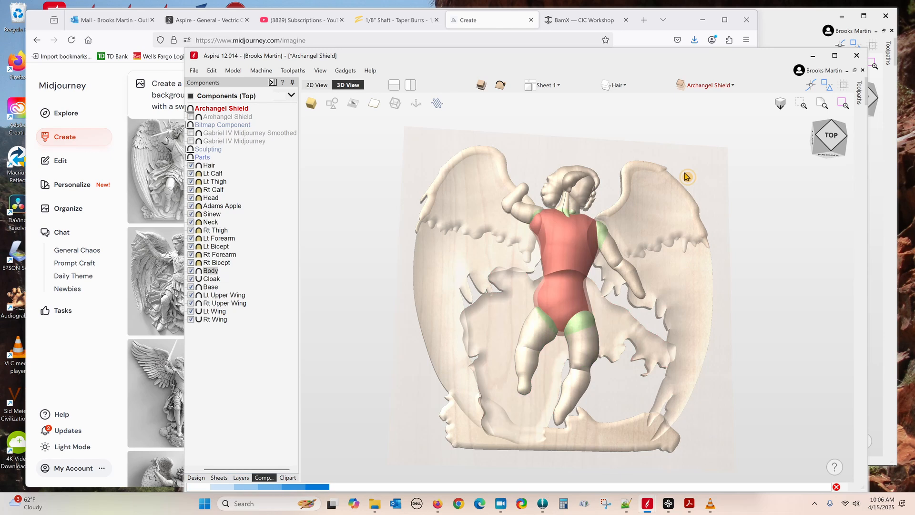
left_click(222, 255)
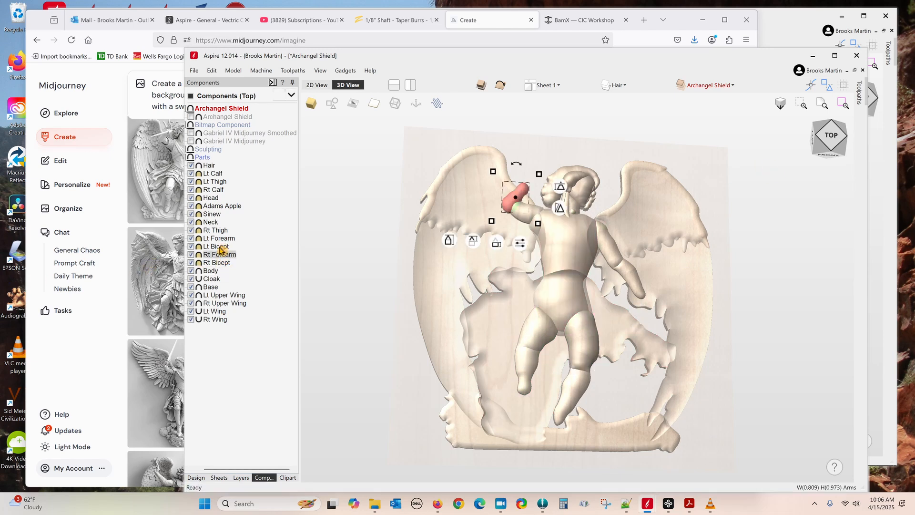
left_click(219, 246)
left_click(216, 230)
left_click(210, 223)
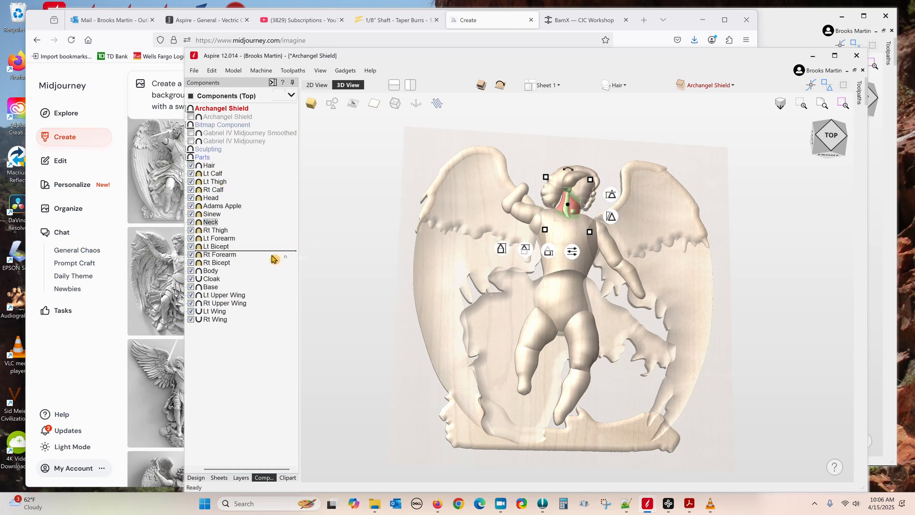
left_click(209, 165)
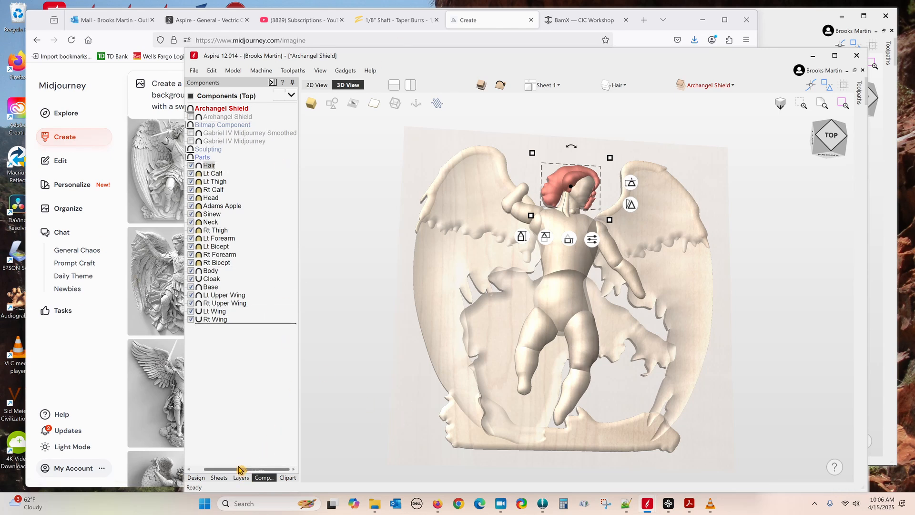
Step: Expand the Sculpting group, then close the Create Round Shape form from the Design tab
left_click_drag(238, 470, 227, 470)
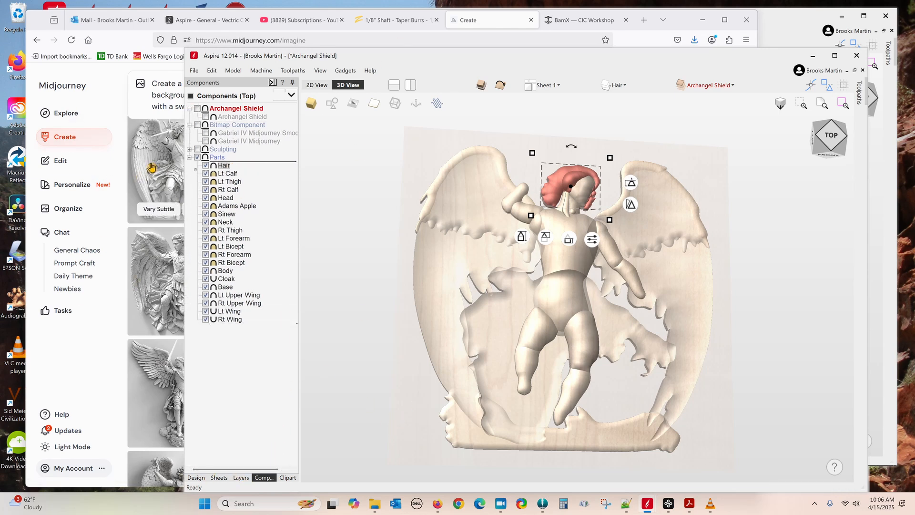
left_click(189, 150)
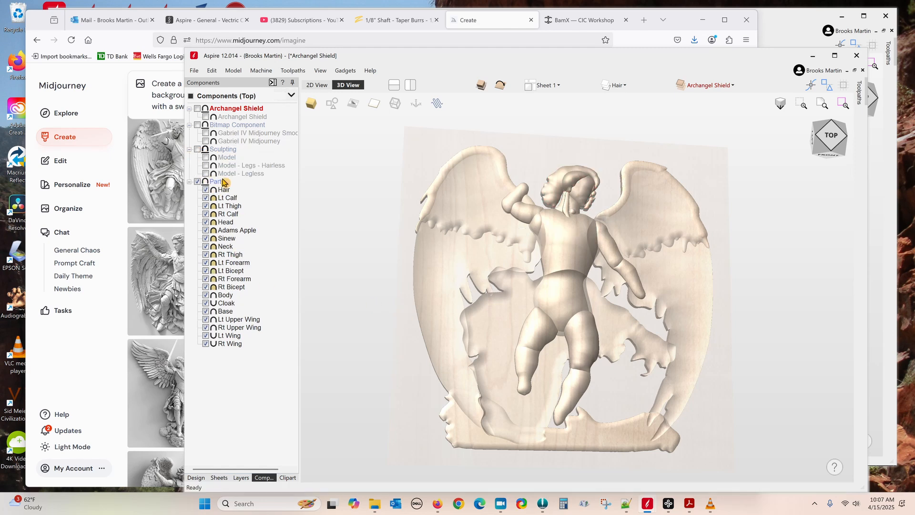
left_click(196, 477)
left_click(278, 300)
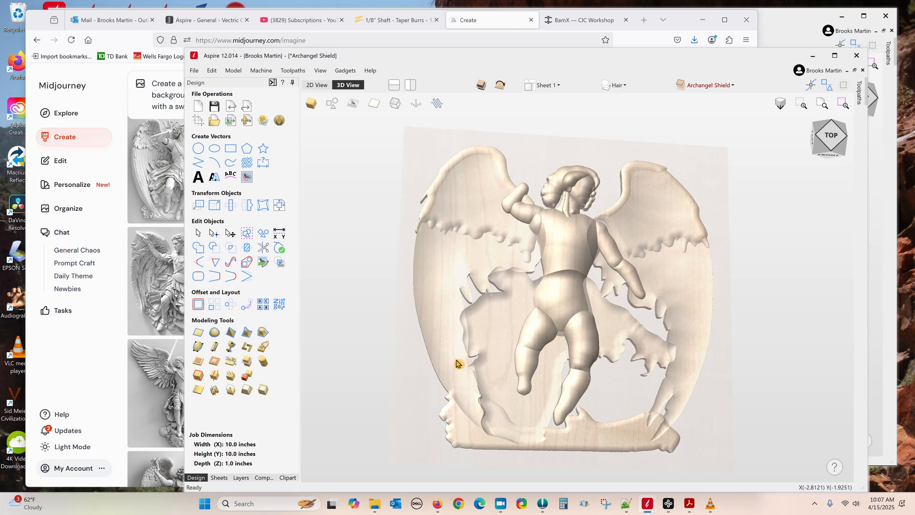
Step: Compare the full, legless and hairless-legs sculpted variants, ending with the full model with hair visible
left_click(264, 478)
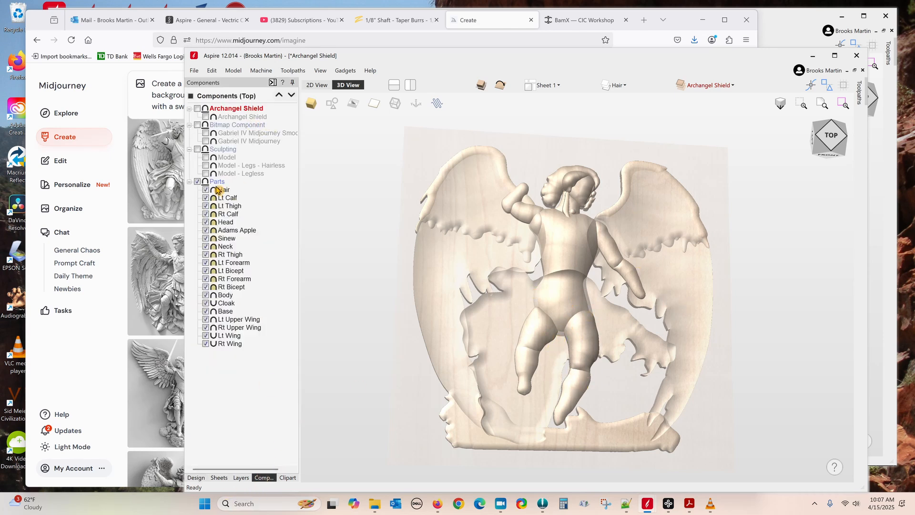
left_click(198, 149)
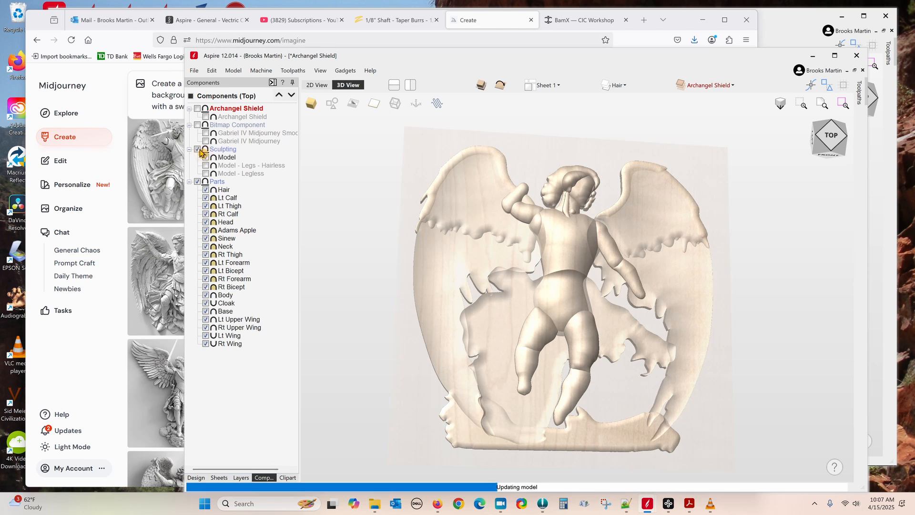
left_click(197, 182)
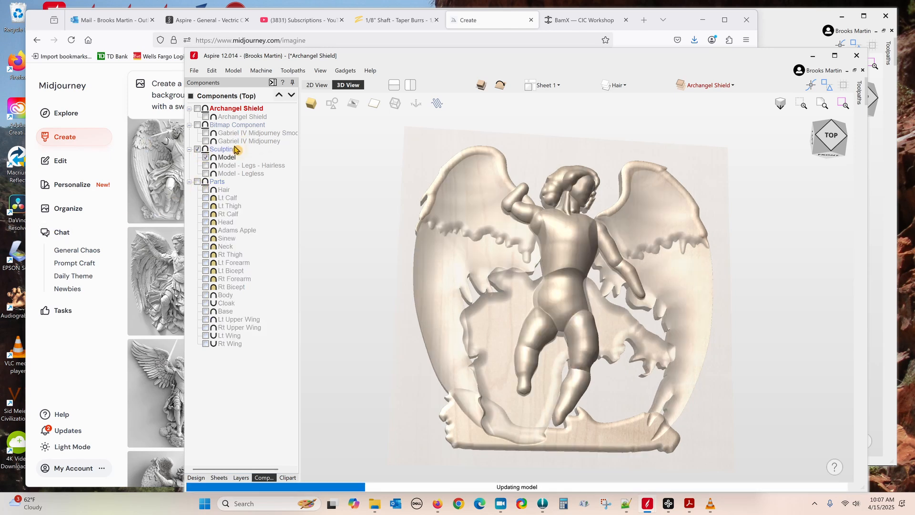
left_click(207, 158)
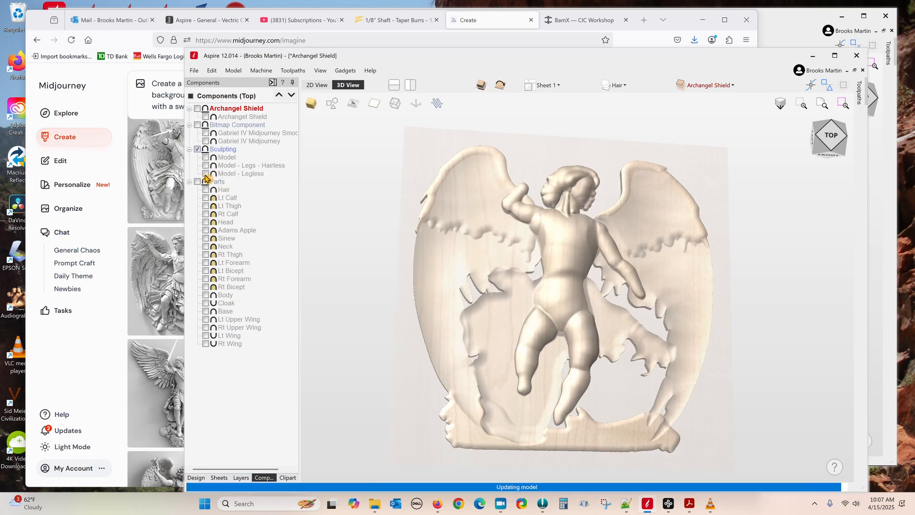
left_click(206, 174)
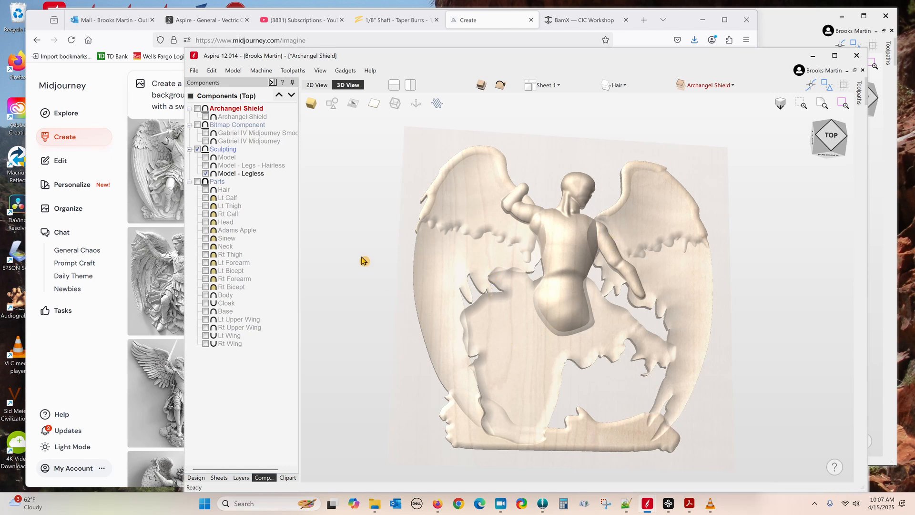
left_click(206, 166)
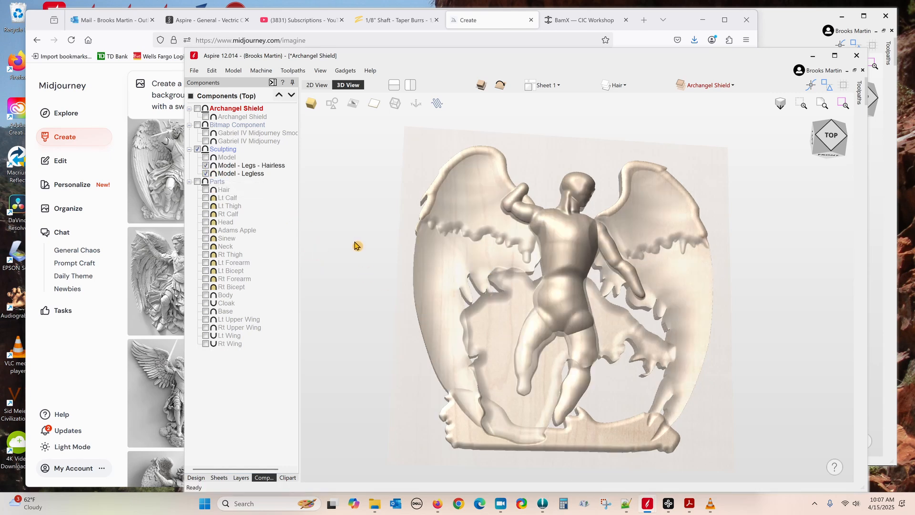
left_click(207, 173)
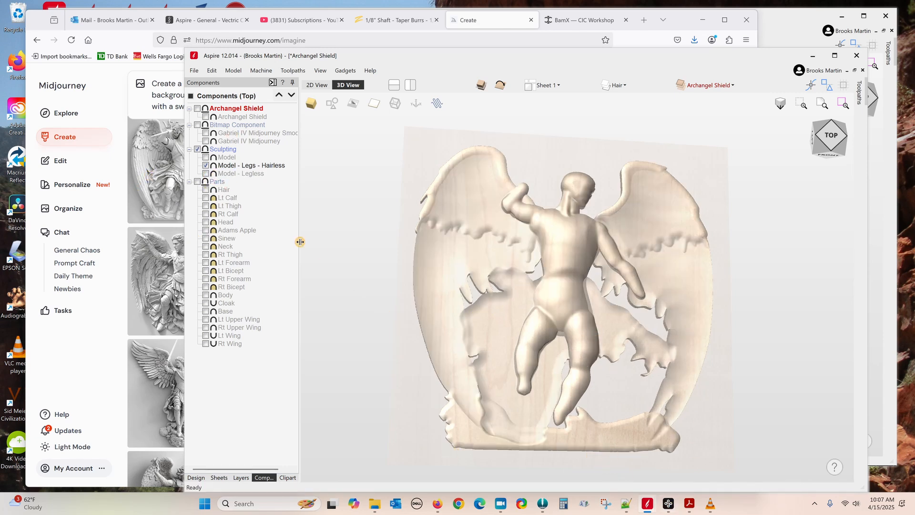
left_click(205, 165)
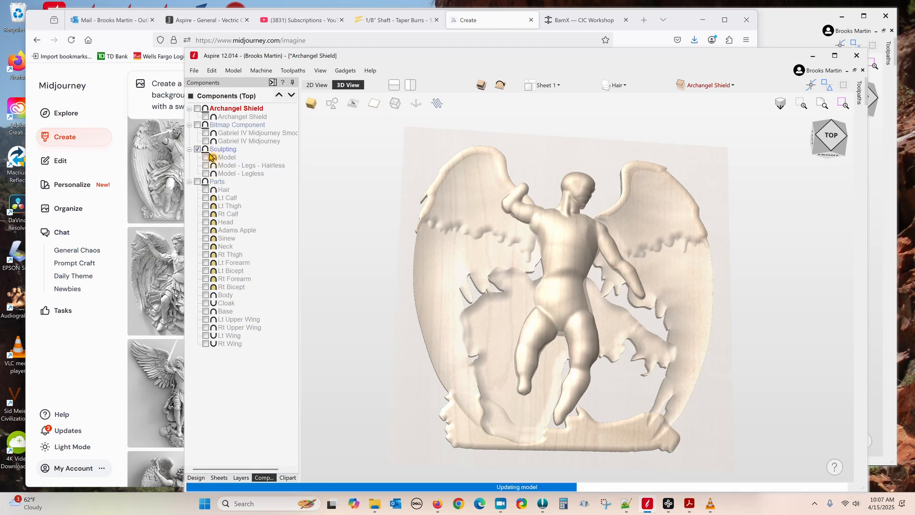
left_click(206, 157)
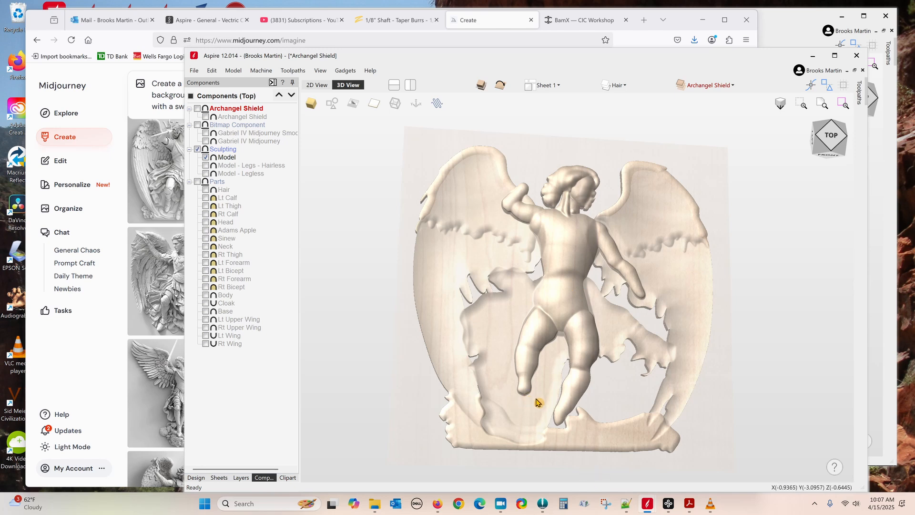
Step: Show the Archangel Shield relief, hide the Sculpting group, and orbit to view it tilted
left_click(197, 108)
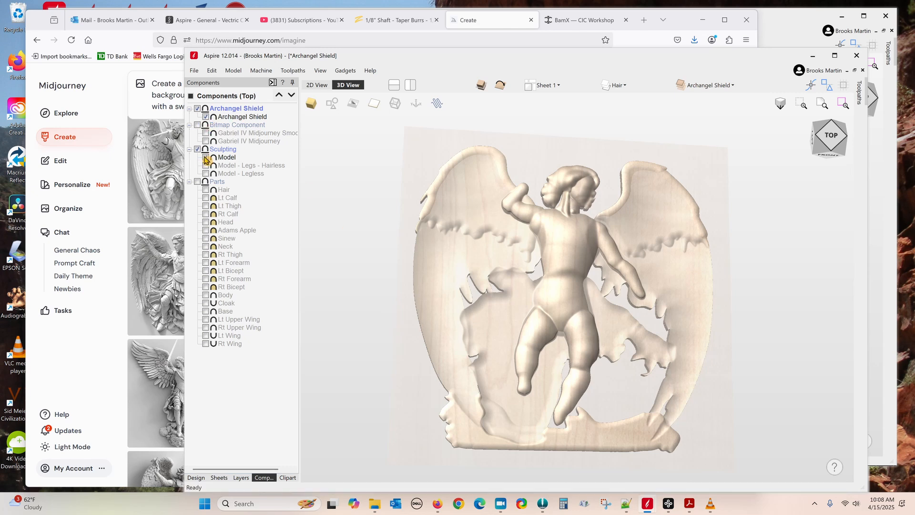
left_click(205, 158)
left_click(197, 150)
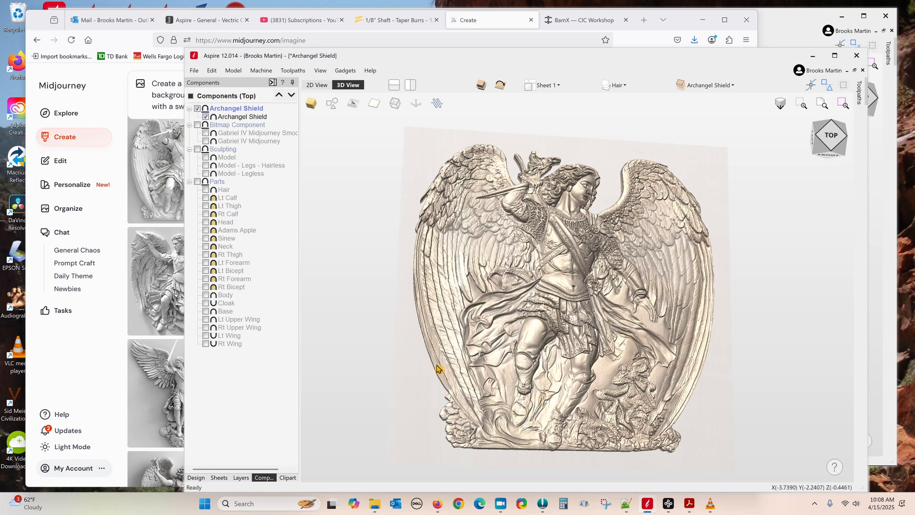
left_click_drag(406, 367, 436, 400)
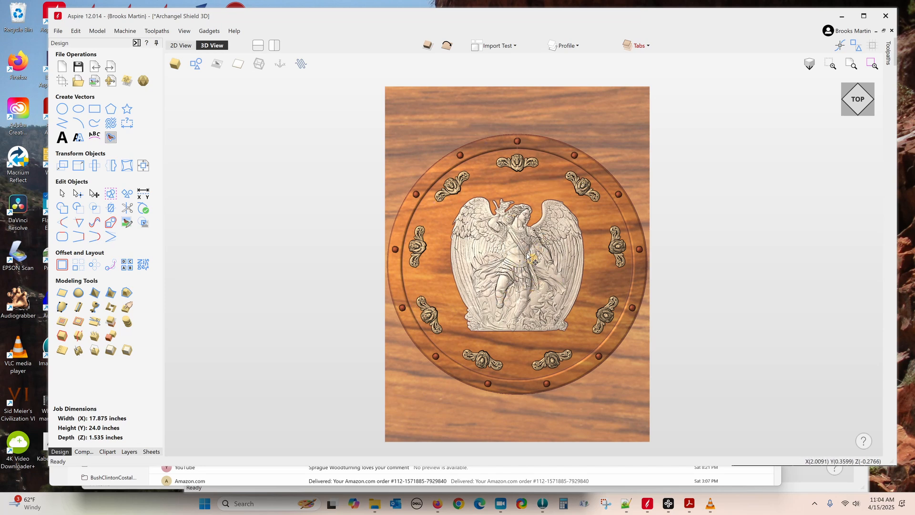
Step: Hide the Rosehead 2.3dClip ornaments and show the Lion Flourish.3dClip component
left_click(82, 452)
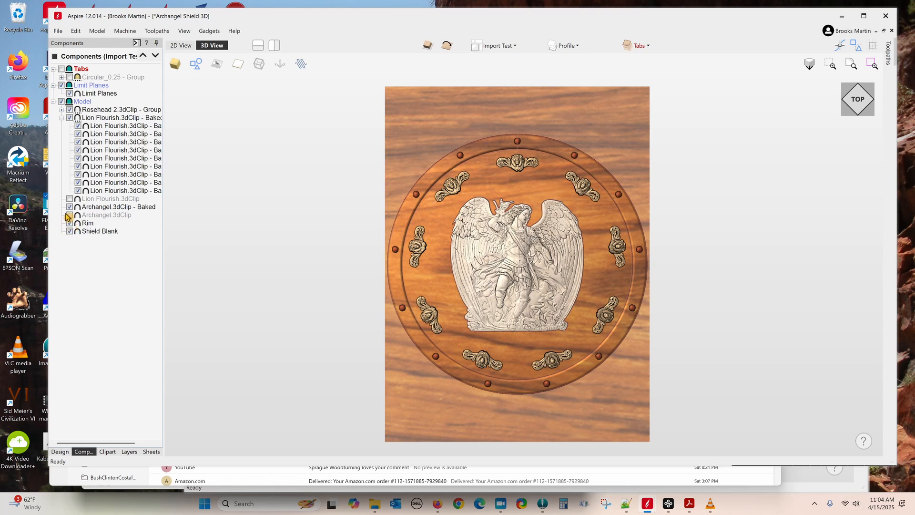
left_click(69, 110)
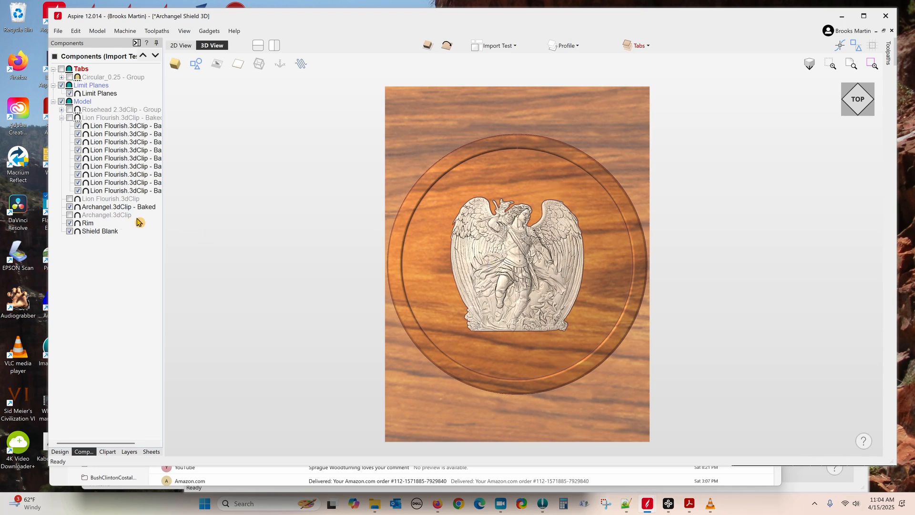
left_click(70, 199)
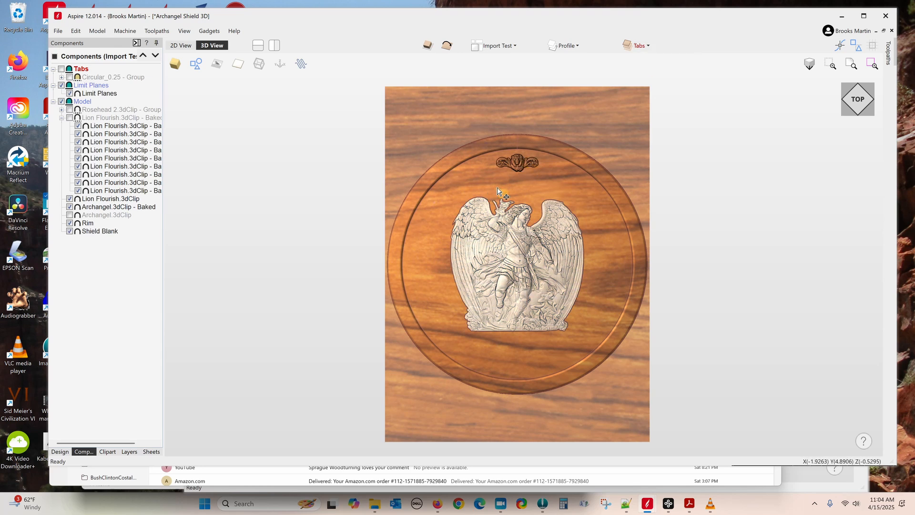
Step: Make the Lion Flourish sheet active from the Sheets list
left_click(154, 452)
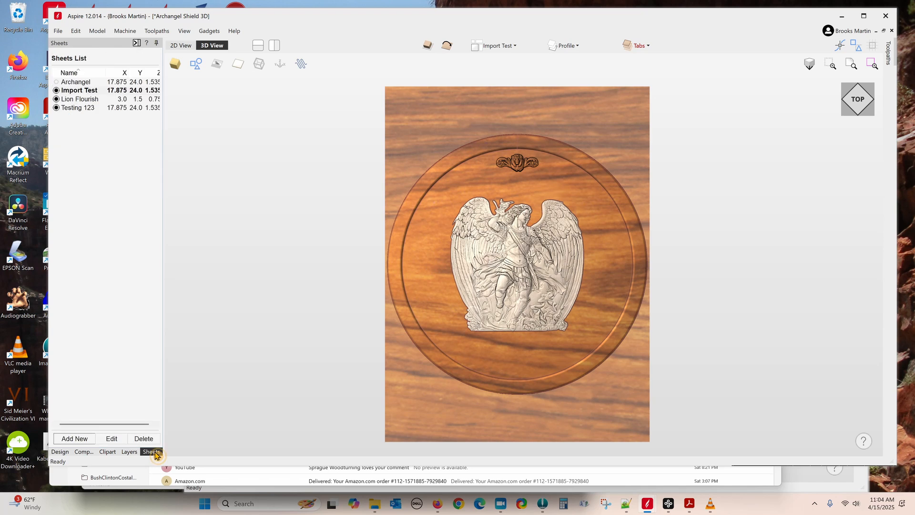
left_click(83, 101)
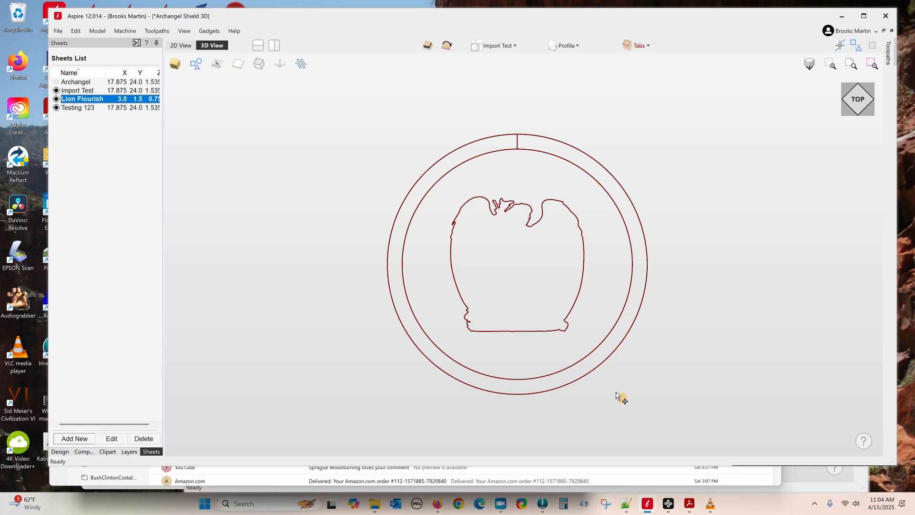
scroll(531, 274, "up", 4)
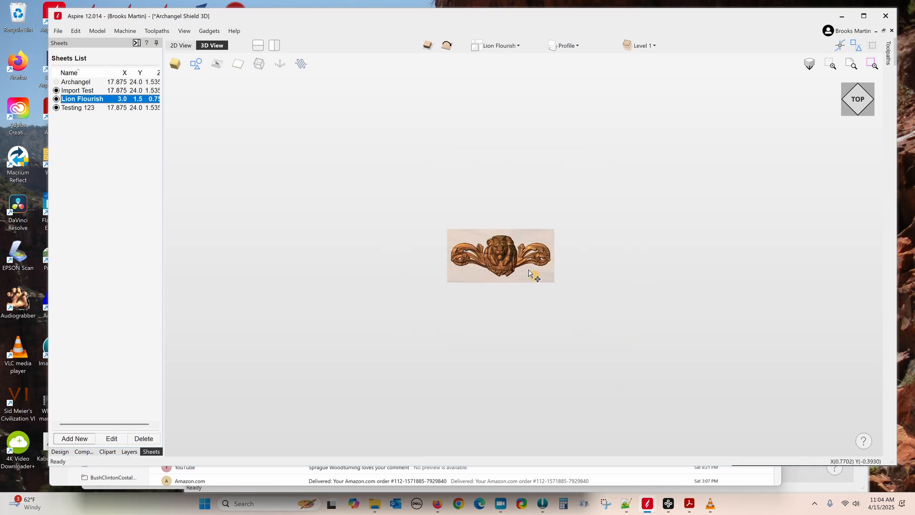
scroll(522, 278, "up", 3)
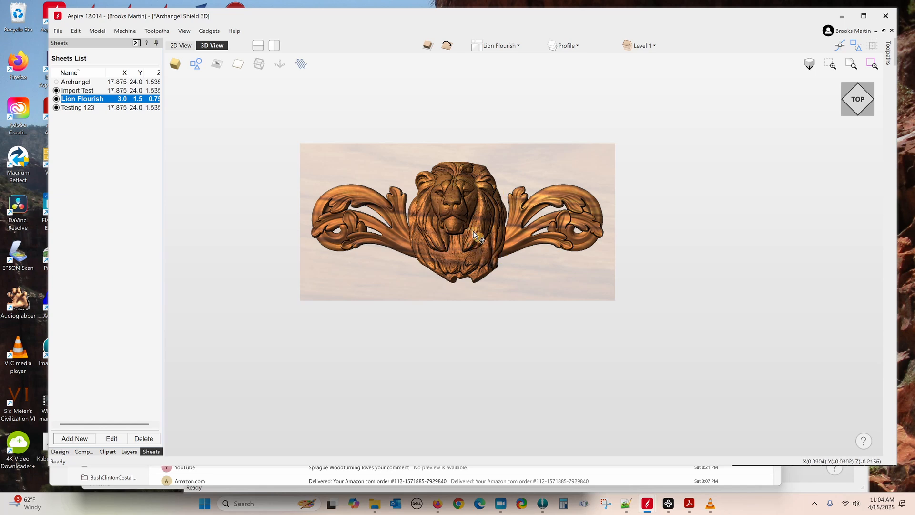
Step: Import the lion sculpture STL into the Lion Head project, then open a new Firefox tab
mouse_move(647, 506)
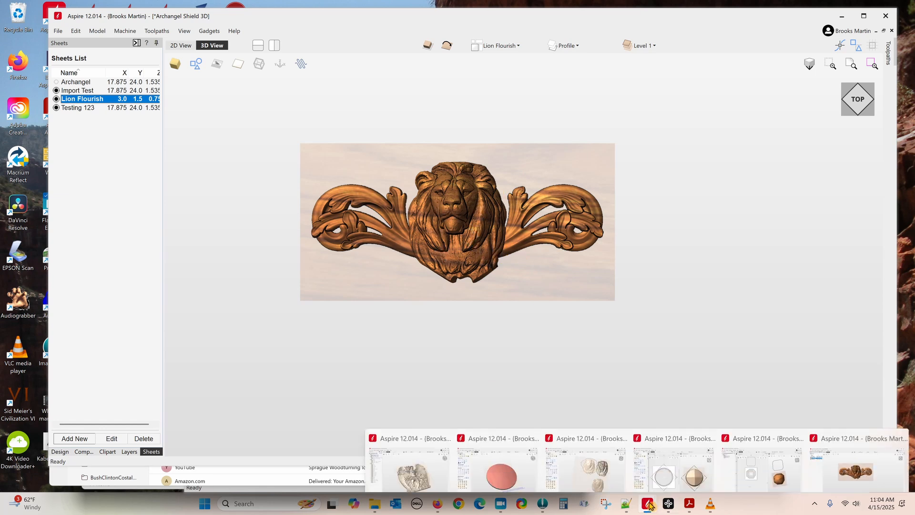
mouse_move(708, 458)
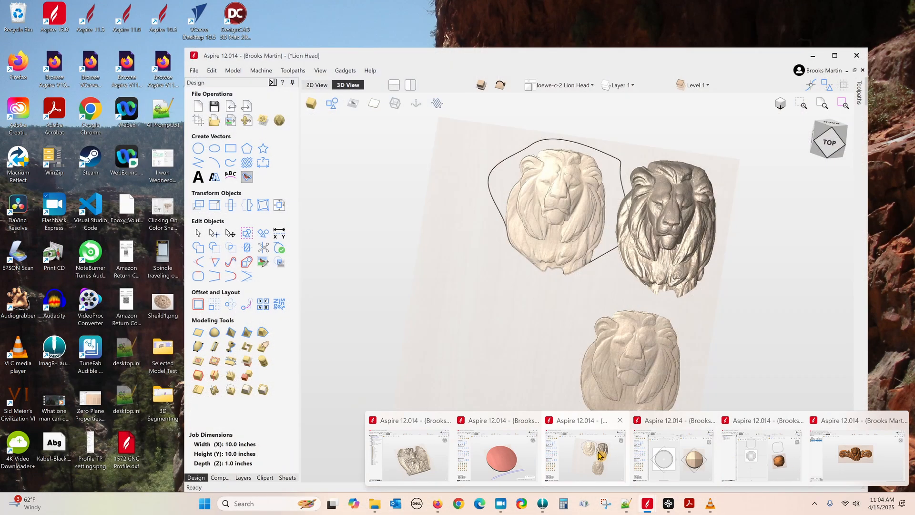
left_click(600, 457)
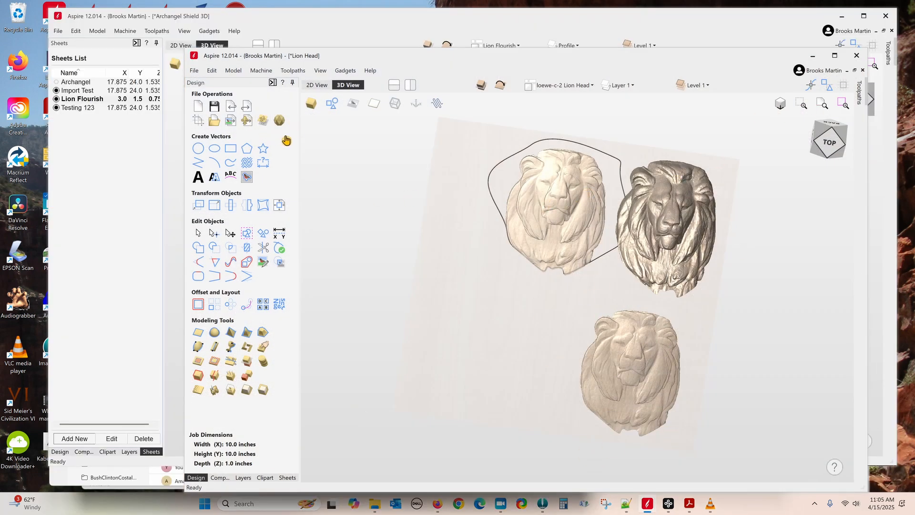
left_click(280, 121)
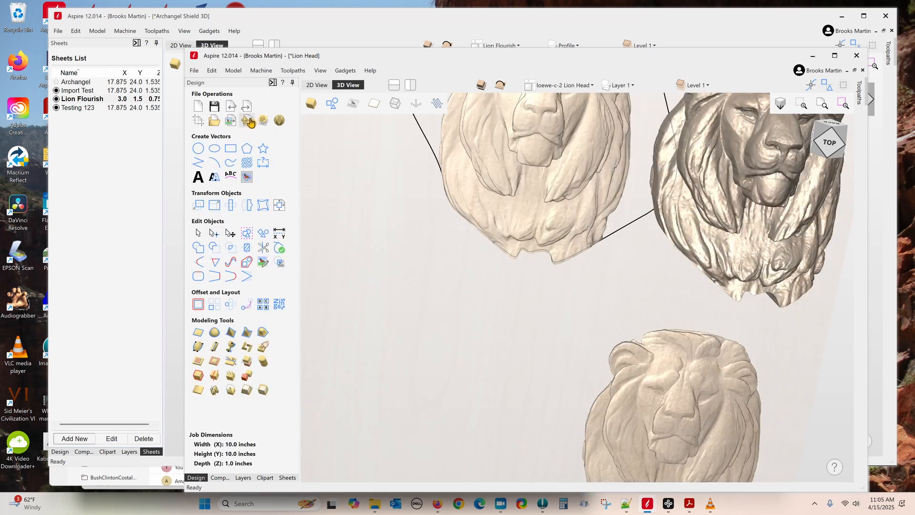
left_click(246, 122)
left_click(246, 122)
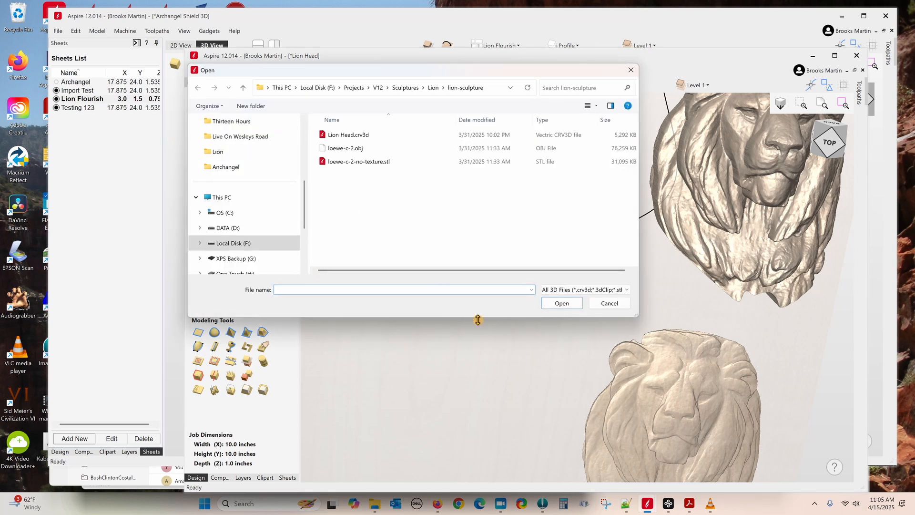
double_click(351, 163)
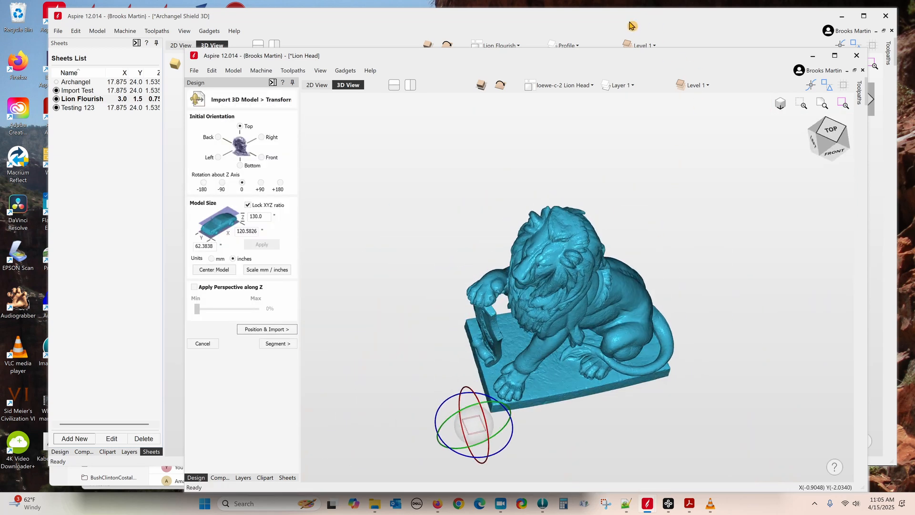
left_click(433, 507)
left_click(670, 24)
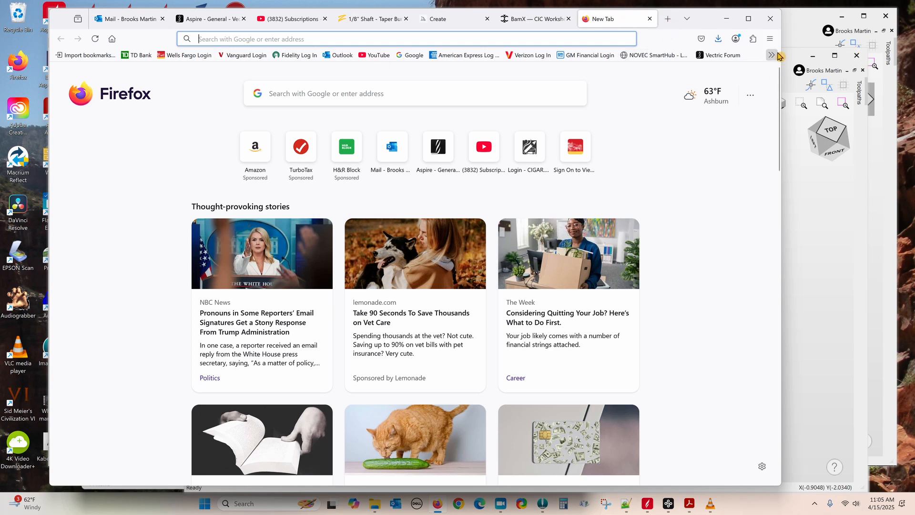
Step: Open the Scan The World full collection bookmark and scroll down to lion sculptures like Lion of Nectanebo
left_click(772, 55)
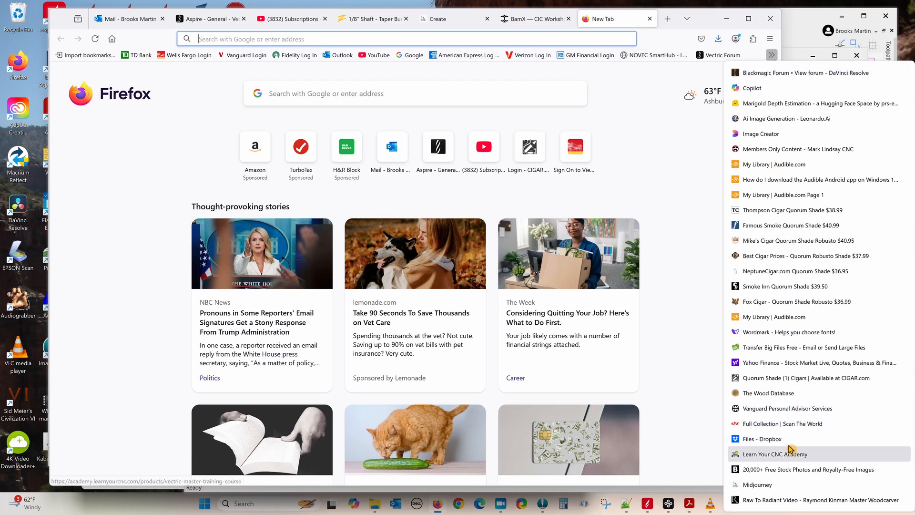
left_click(790, 424)
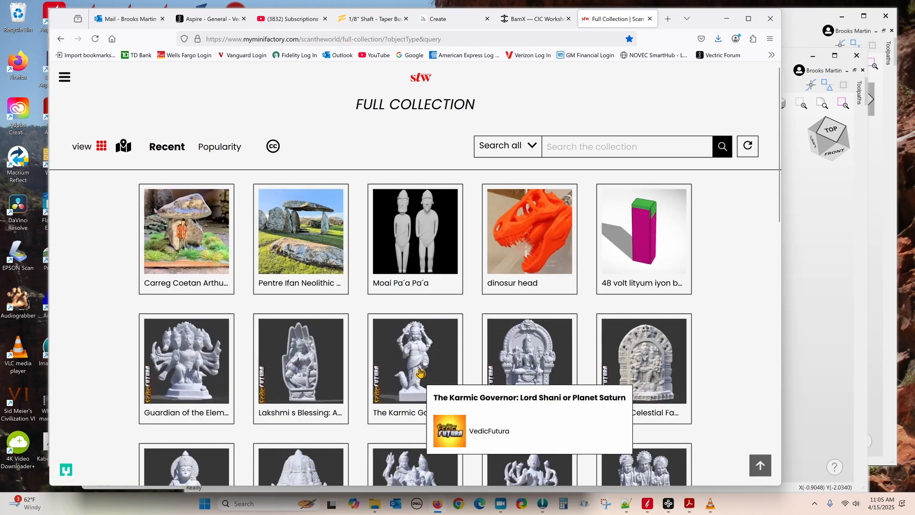
scroll(416, 319, "down", 7)
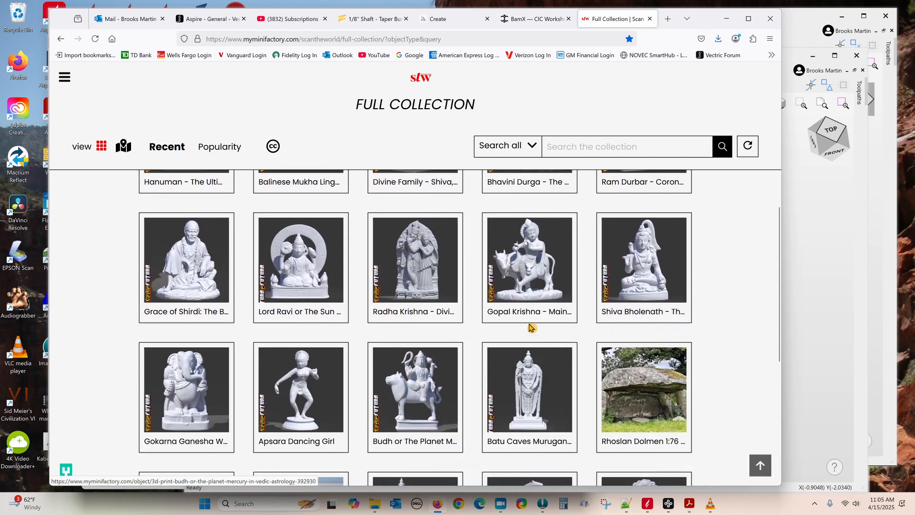
scroll(397, 355, "down", 3)
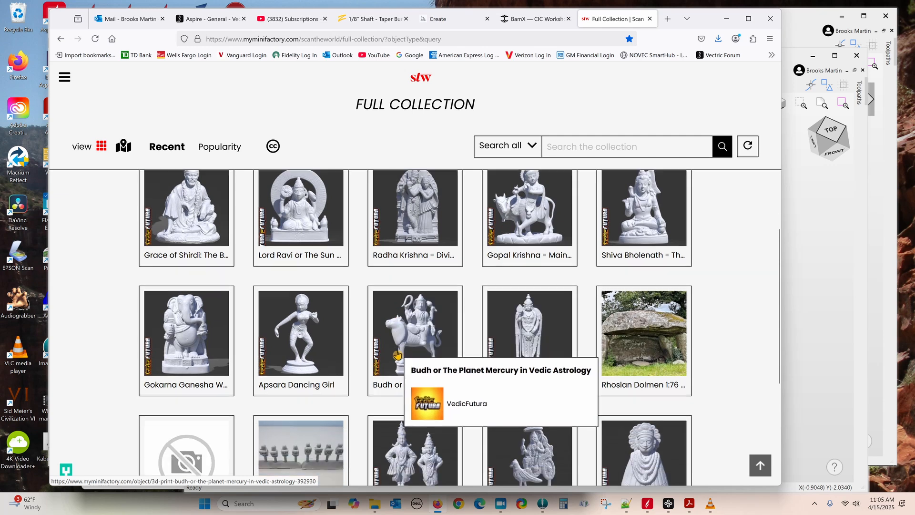
scroll(397, 355, "down", 3)
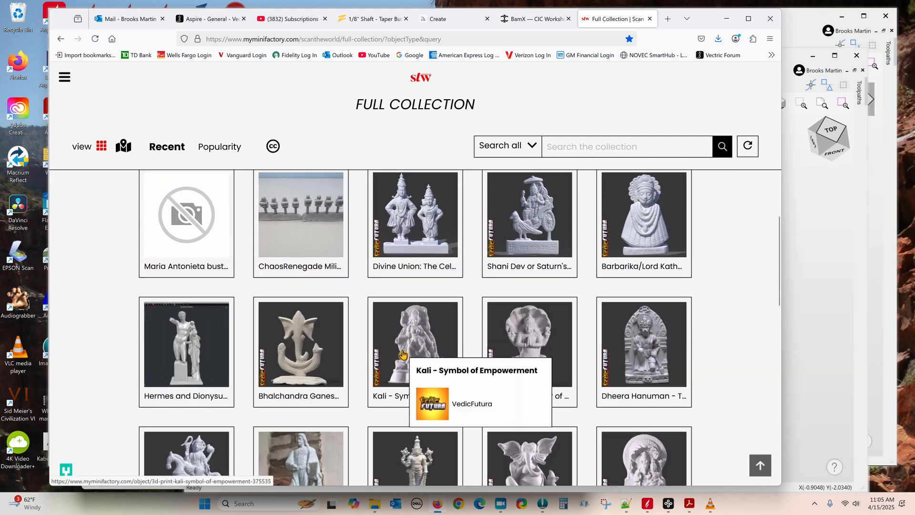
scroll(388, 379, "down", 5)
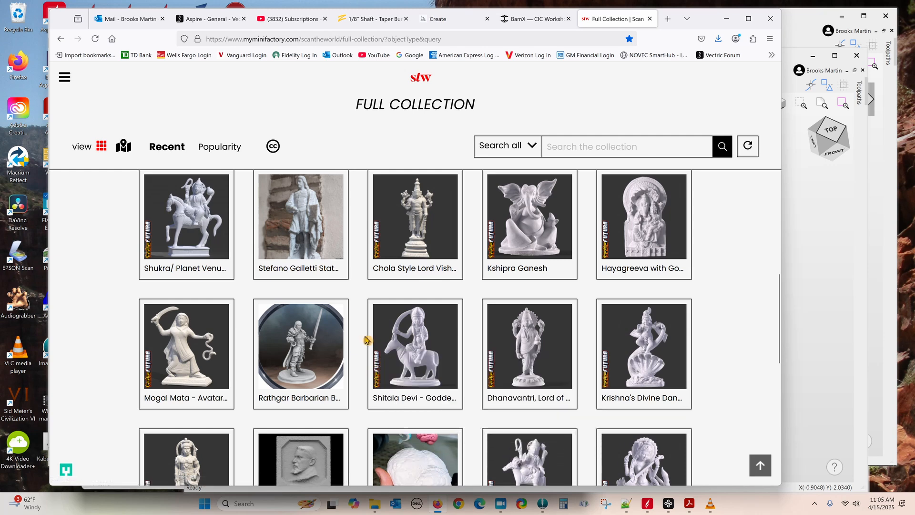
scroll(369, 341, "down", 1)
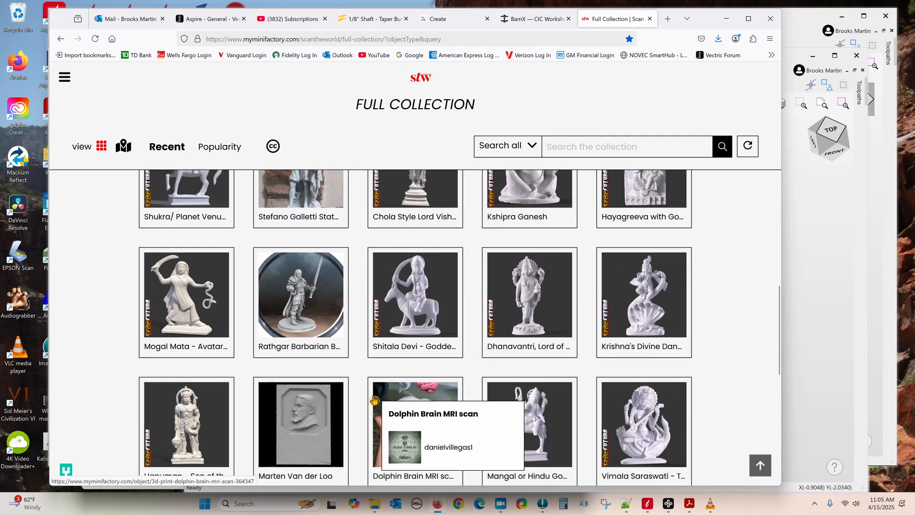
scroll(364, 396, "down", 4)
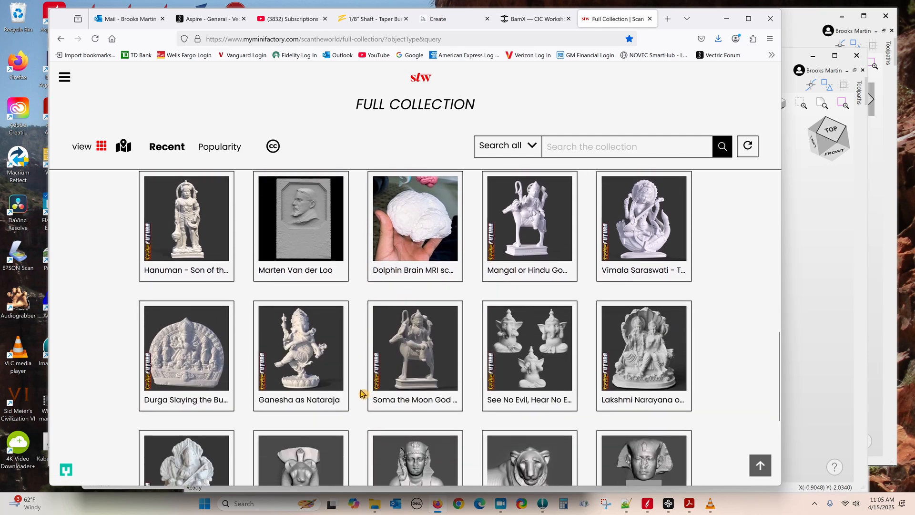
scroll(361, 393, "down", 2)
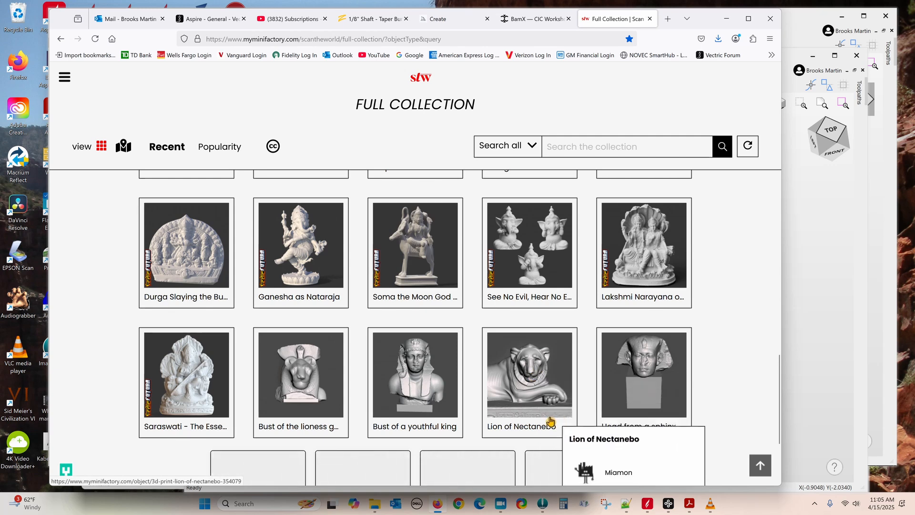
left_click(809, 26)
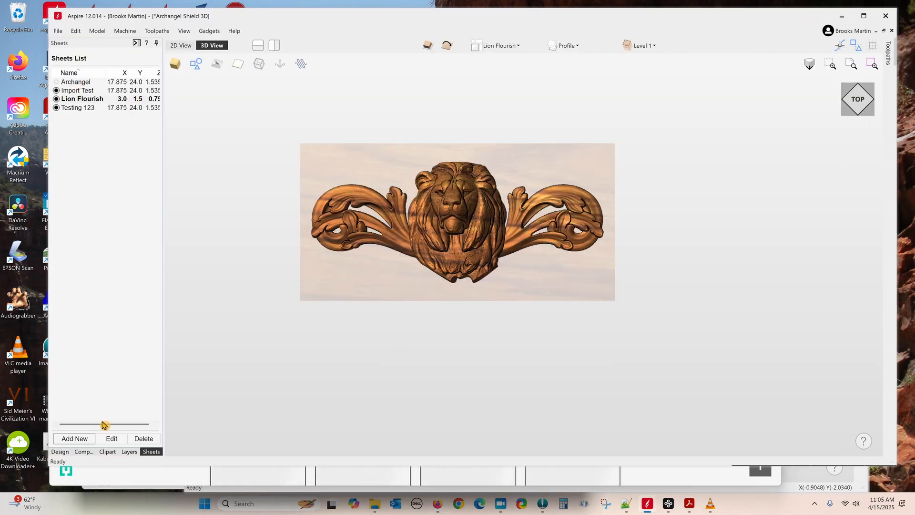
Step: Show loewe-c-2-no-texture and hide the Lion Flourish and Lion Head.3dClip components
left_click(84, 451)
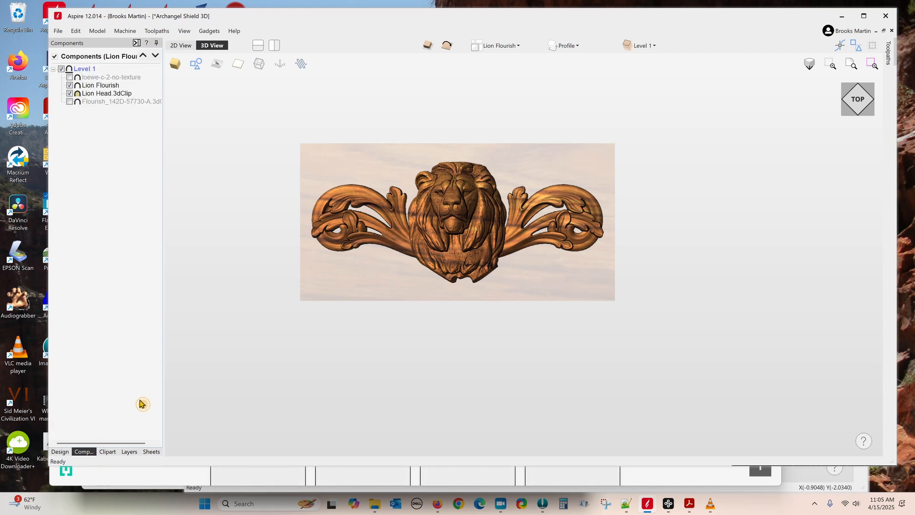
left_click(70, 77)
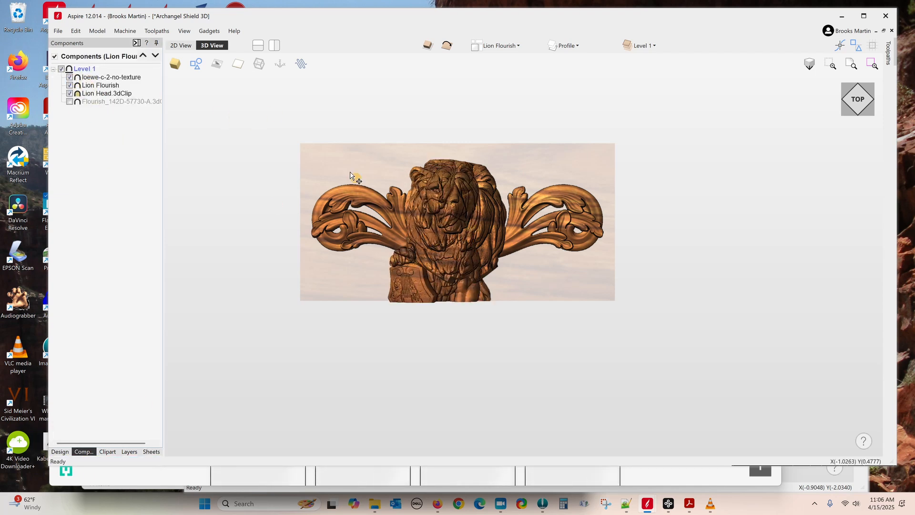
left_click(70, 86)
left_click(70, 94)
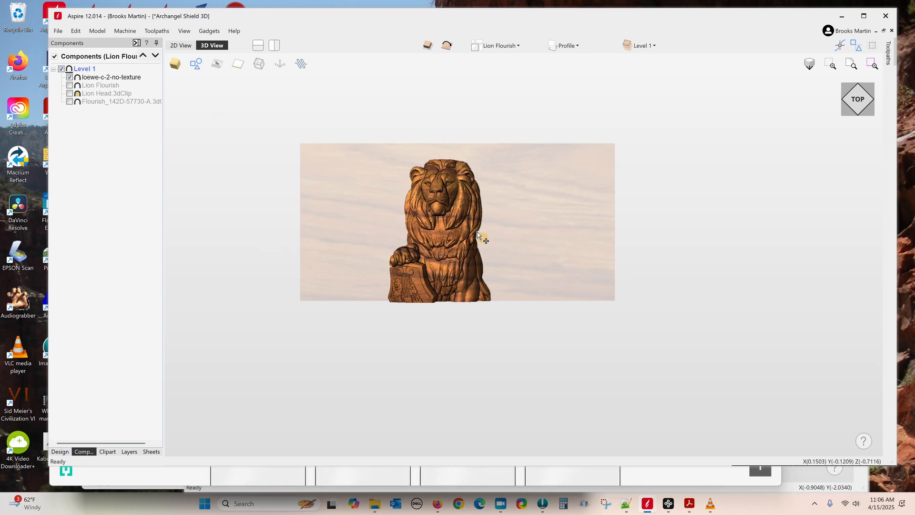
left_click_drag(615, 227, 666, 220)
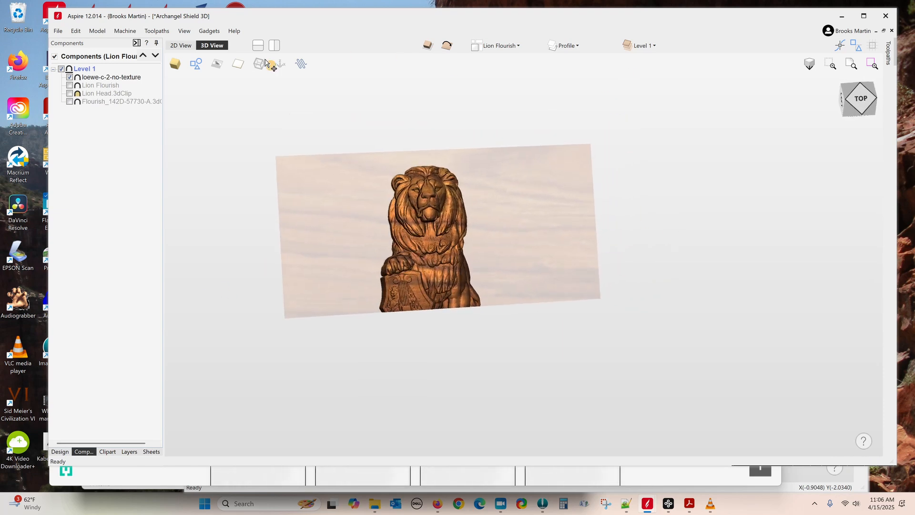
Step: Switch to the flat 2D view and review the layer list
left_click(181, 45)
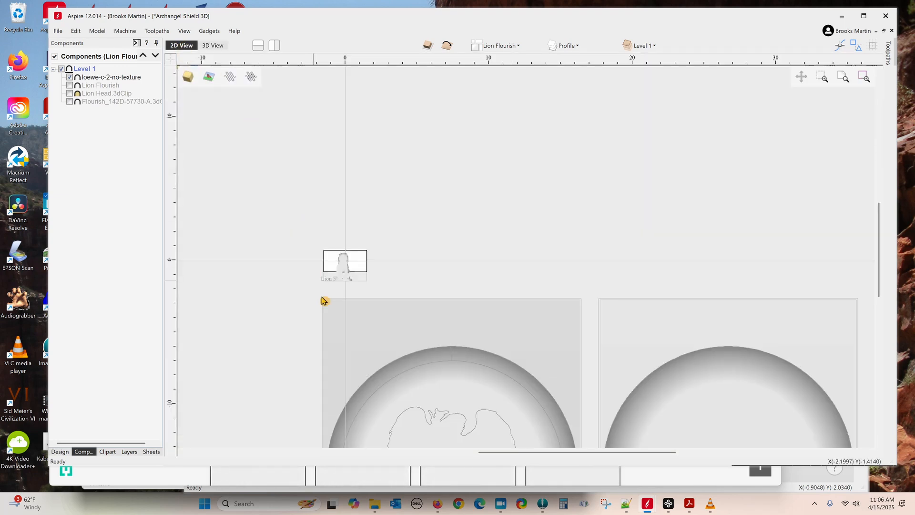
scroll(345, 274, "up", 5)
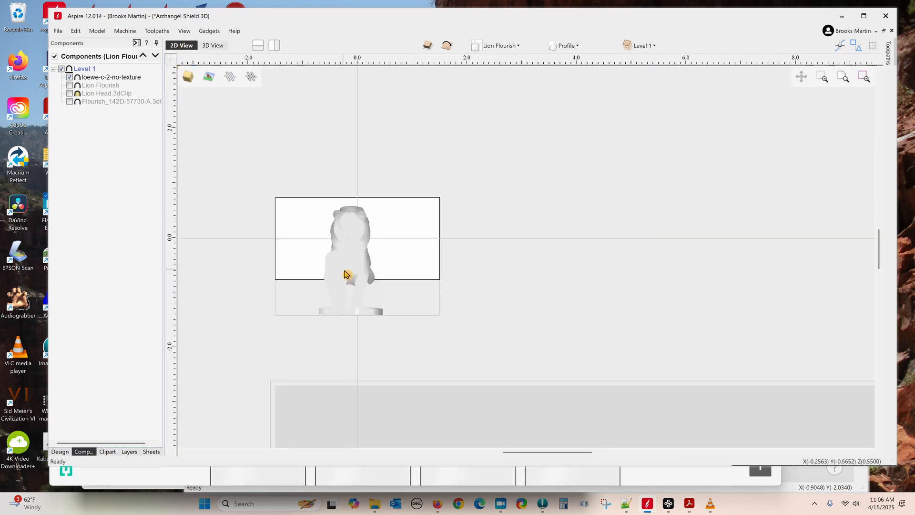
scroll(345, 274, "up", 3)
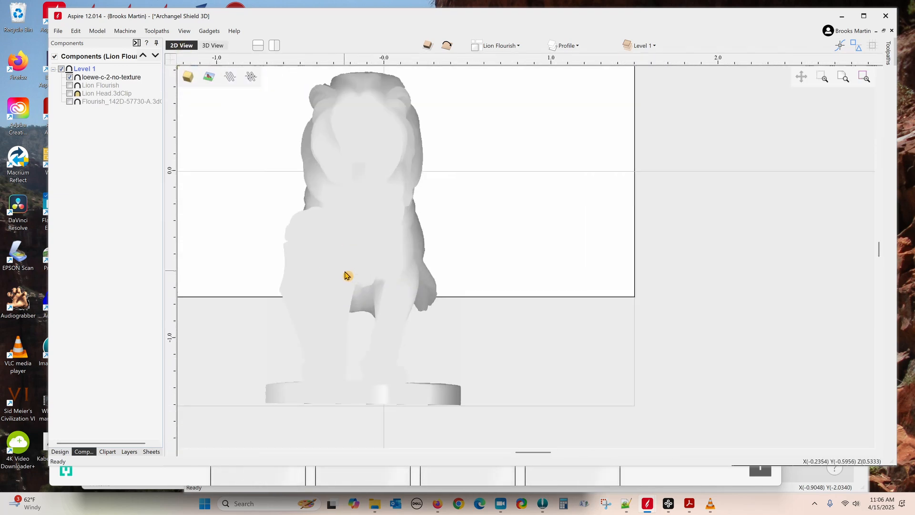
left_click(129, 451)
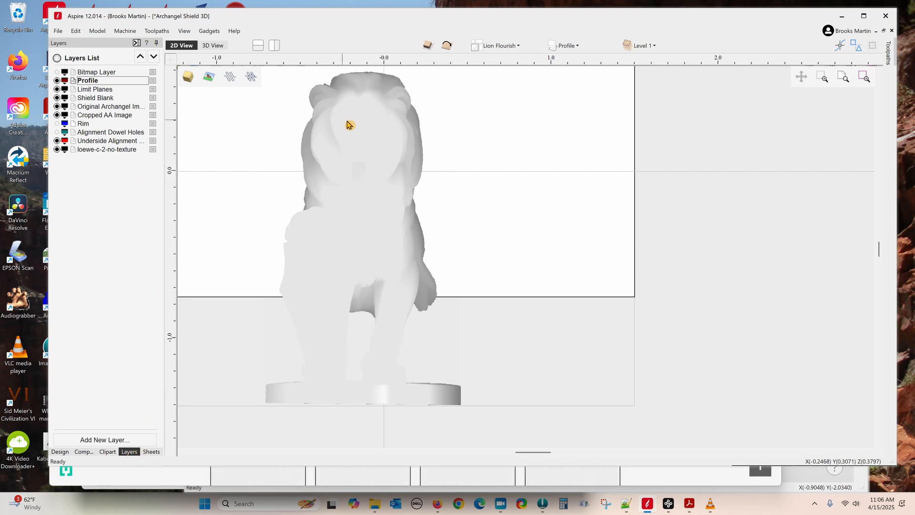
scroll(516, 161, "down", 3)
scroll(515, 164, "down", 1)
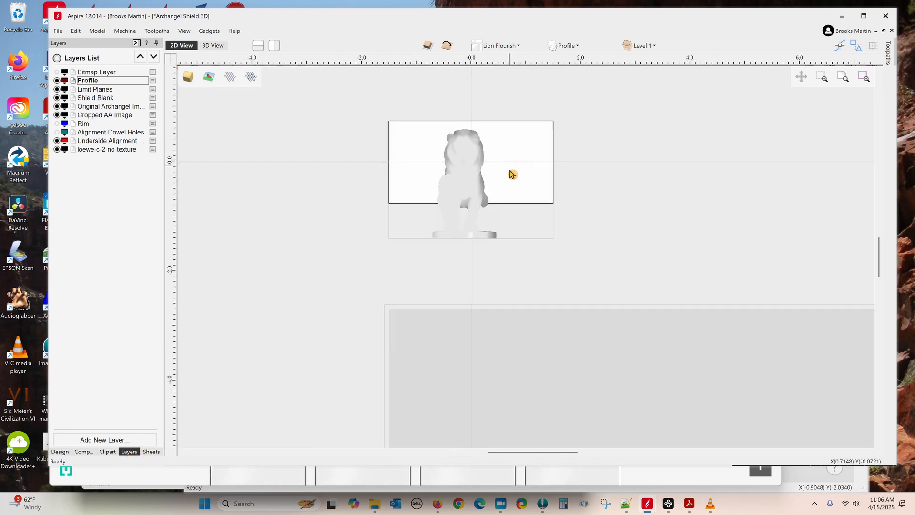
mouse_move(647, 509)
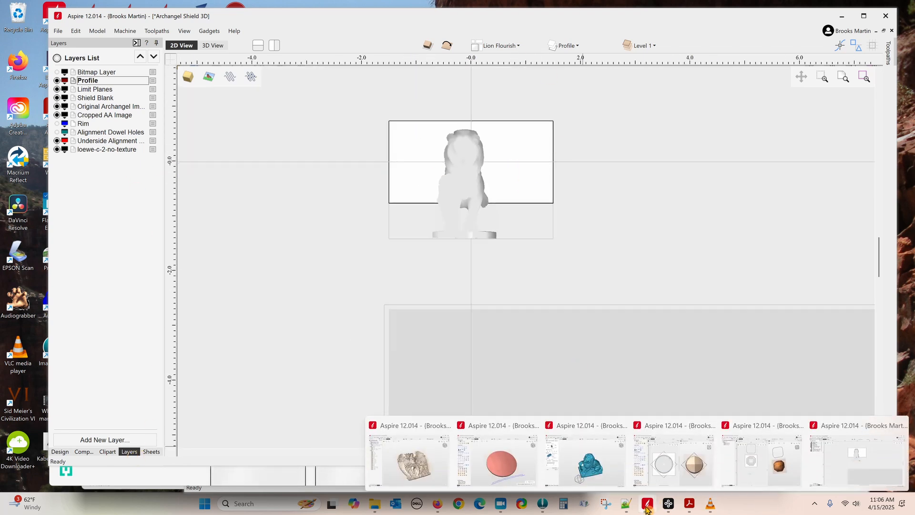
Step: Orient the imported lion with Left orientation and a +90° Z rotation, facing forward
left_click(592, 456)
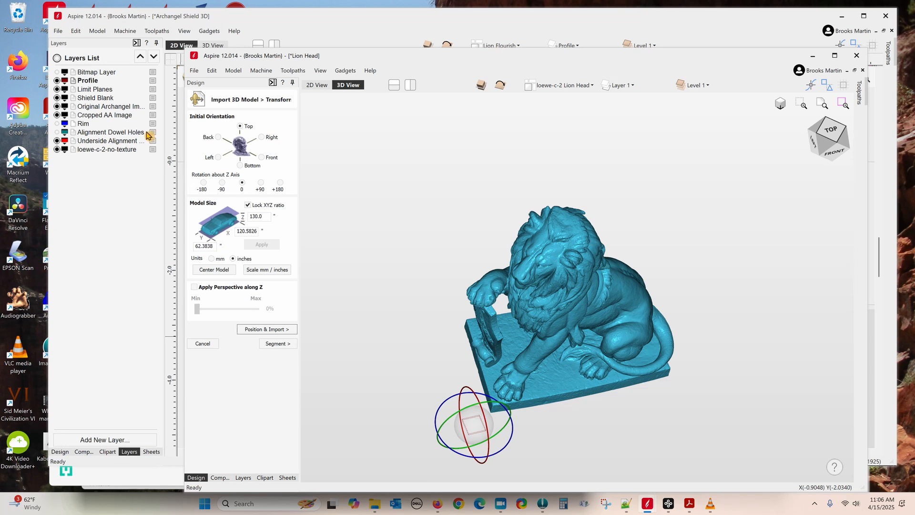
left_click(218, 158)
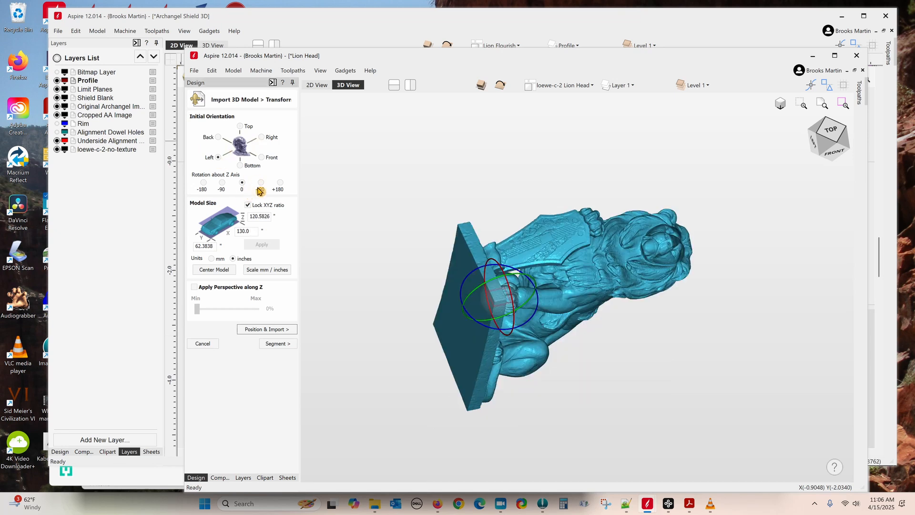
left_click(262, 185)
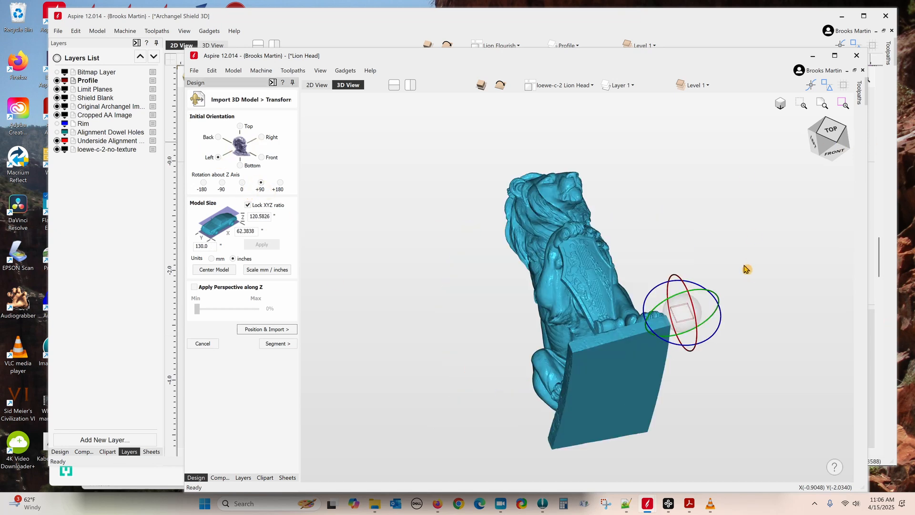
left_click(834, 131)
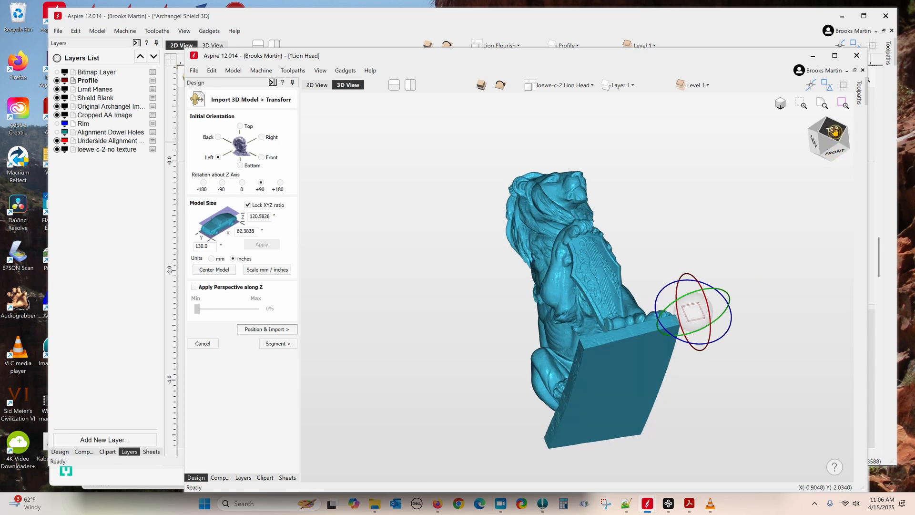
left_click(836, 142)
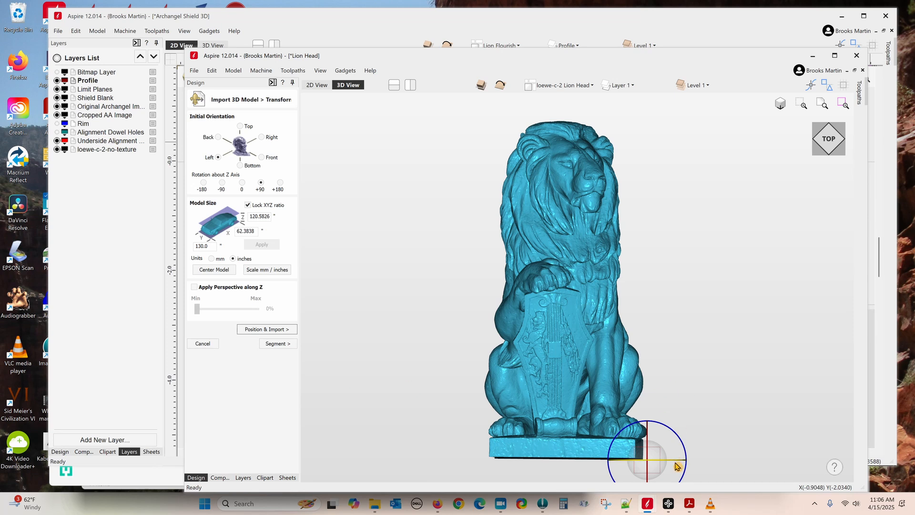
left_click_drag(683, 463, 638, 465)
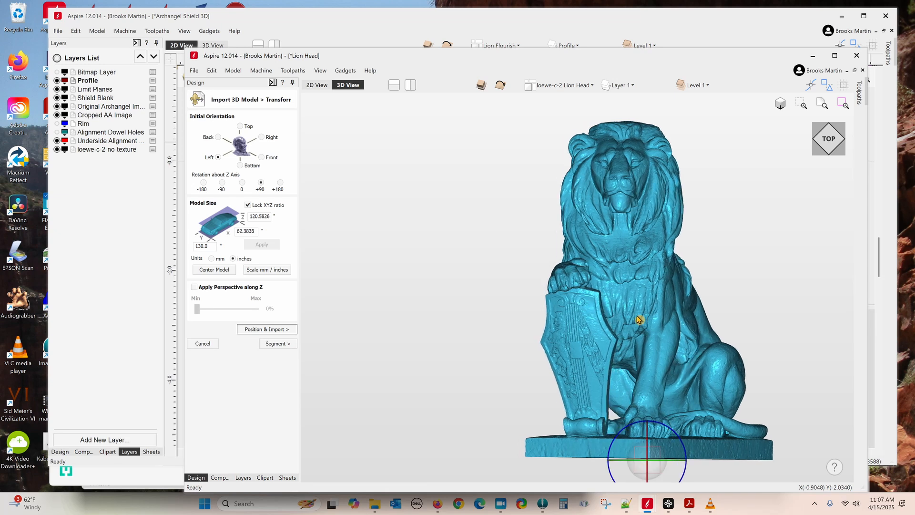
Step: Centre the lion and scale it from millimetres to inches (5.1181 × 3.7447 × 4.4294)
left_click(205, 270)
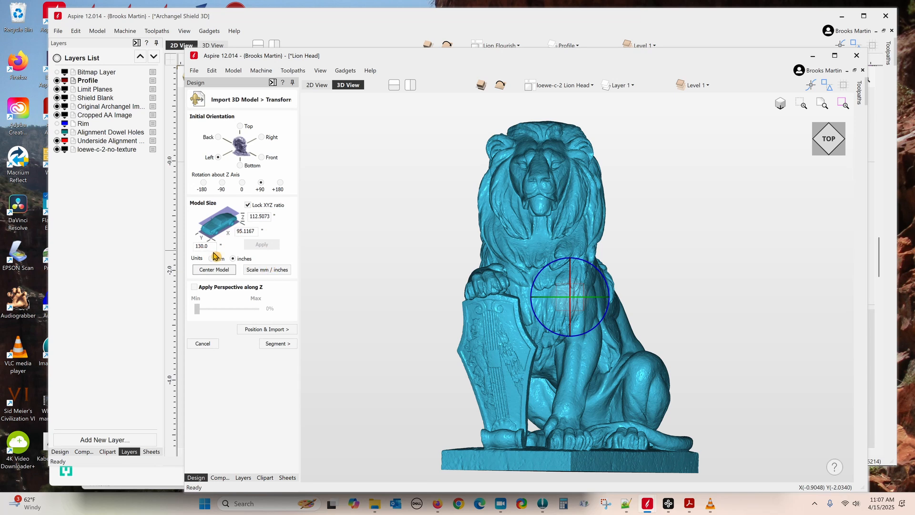
left_click(282, 270)
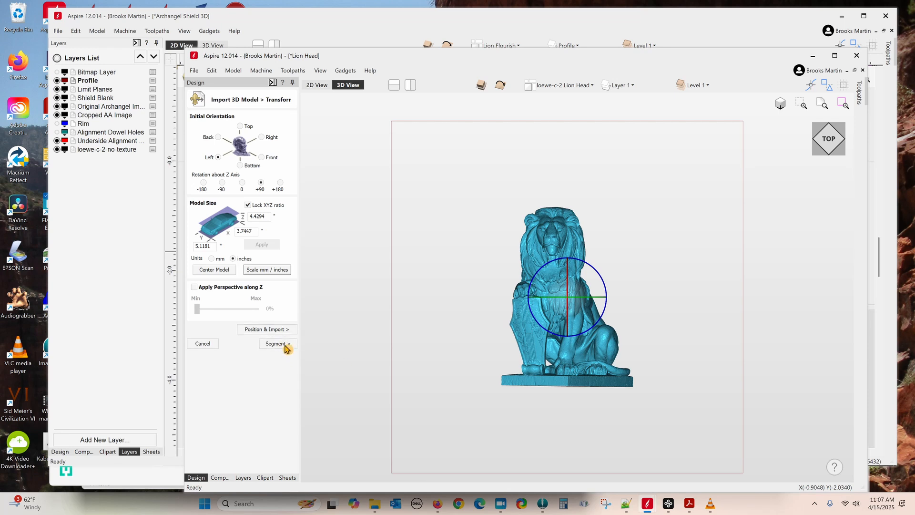
left_click(285, 330)
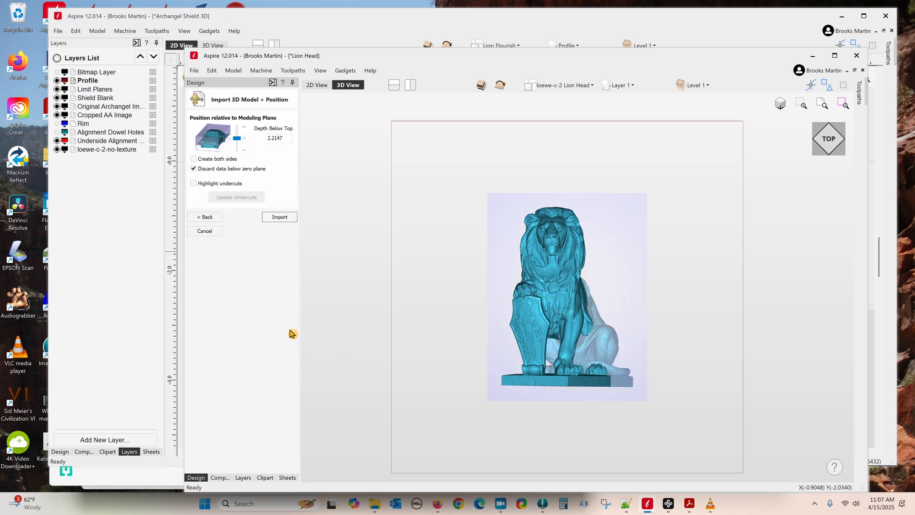
Step: Set Depth Below Top to 1.9046 inches and import the seated lion as a relief
left_click_drag(760, 308, 480, 310)
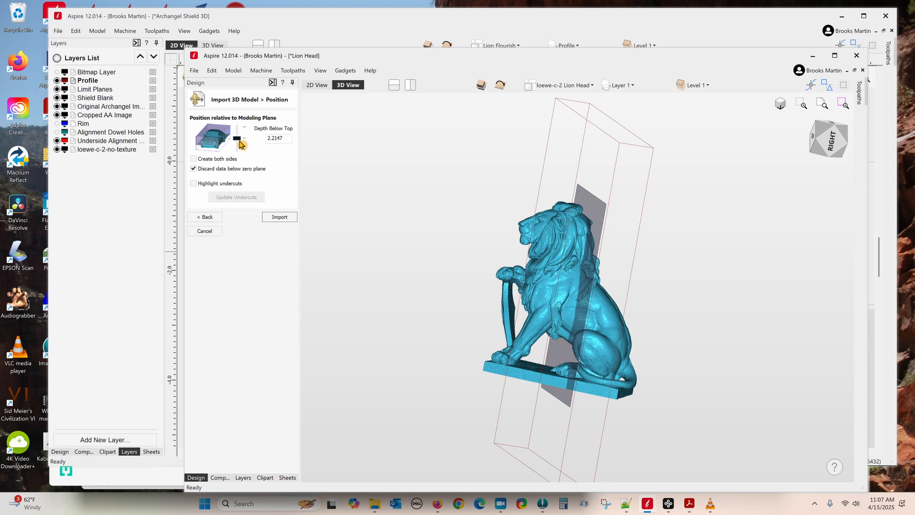
left_click_drag(237, 143, 238, 144)
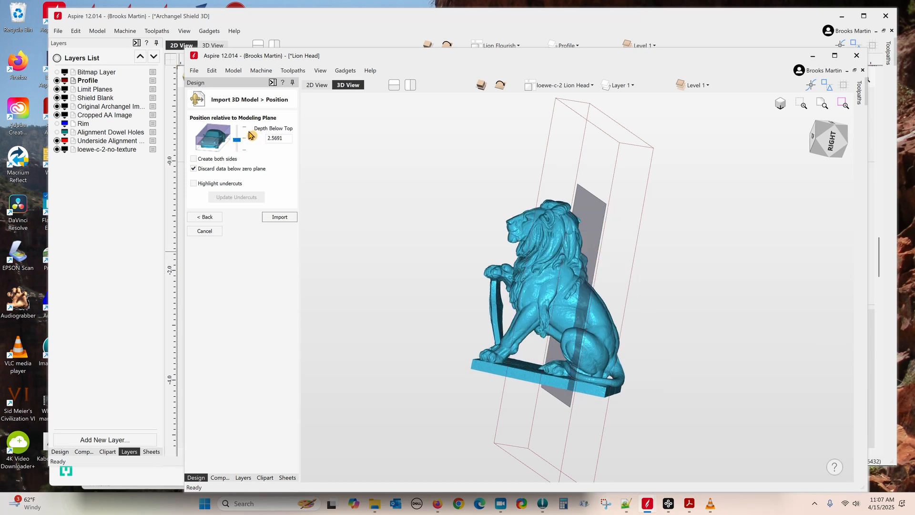
key("Up")
key("Up")
key("Up")
key("Up")
key("Up")
key("Up")
key("Up")
key("Up")
key("Up")
key("Up")
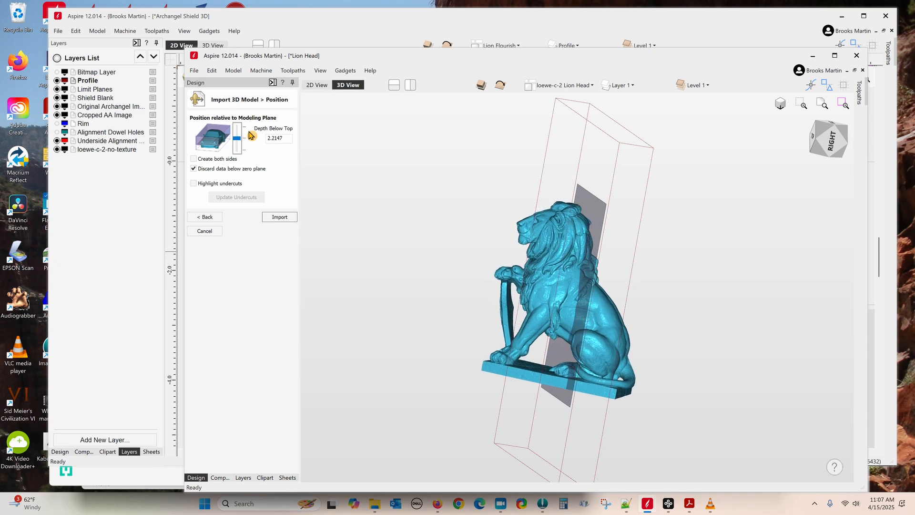
key("Up")
key("Up")
key("Up")
key("Up")
key("Up")
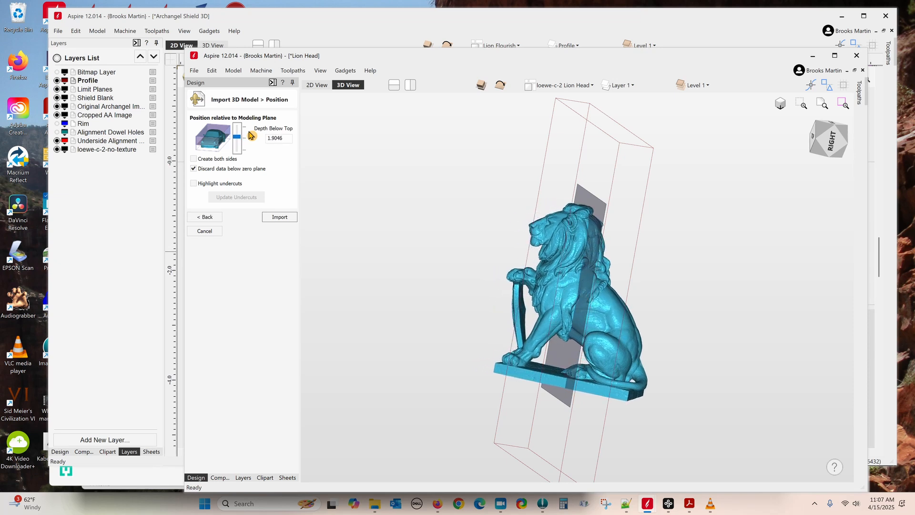
left_click_drag(448, 326, 702, 376)
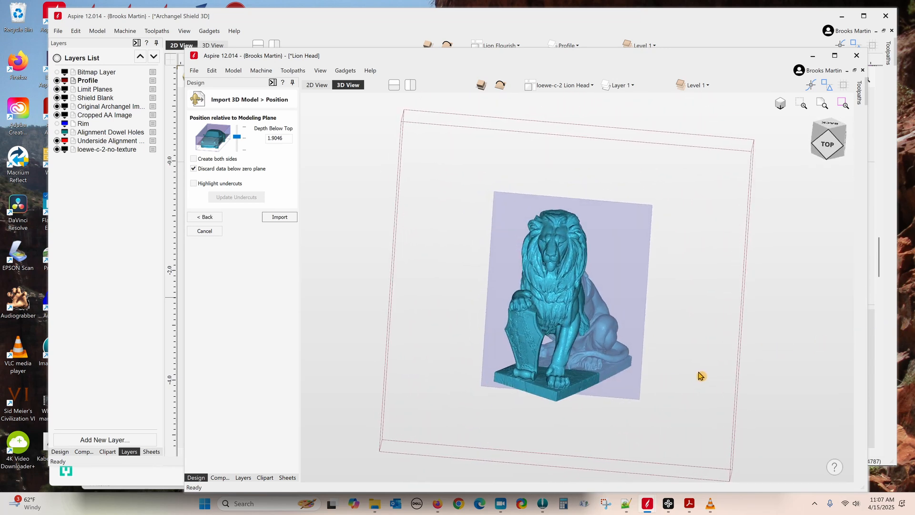
left_click_drag(466, 259, 482, 277)
left_click(280, 217)
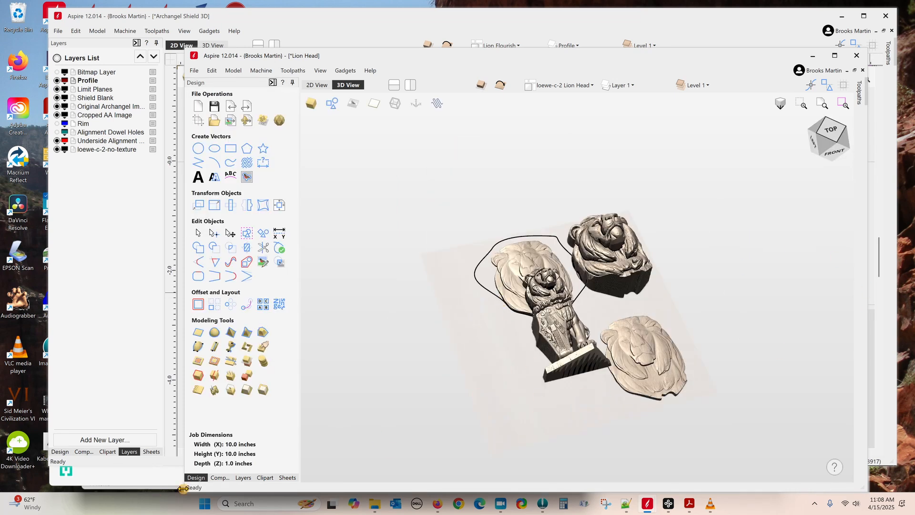
Step: Hide loewe-c-2-no-texture and both Lion Head copies, view from top, and select the Z Adjust lion head
left_click(220, 478)
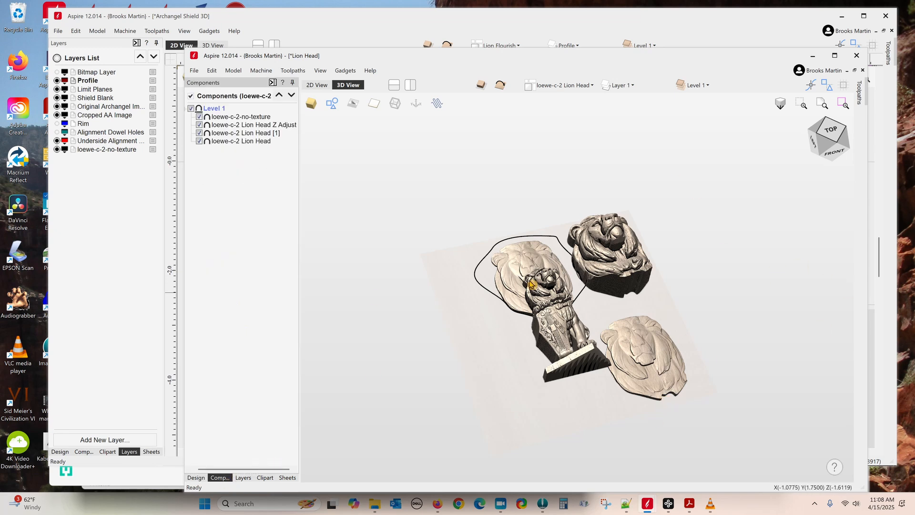
left_click(200, 118)
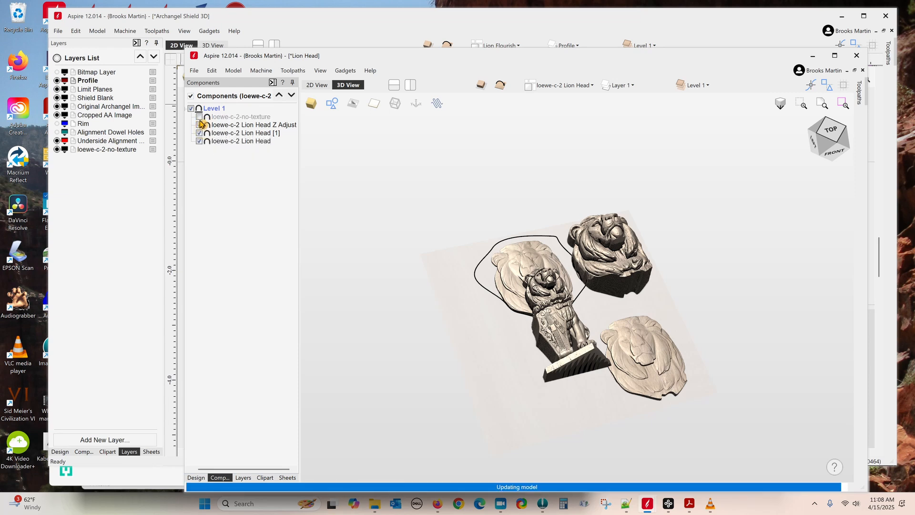
left_click(200, 134)
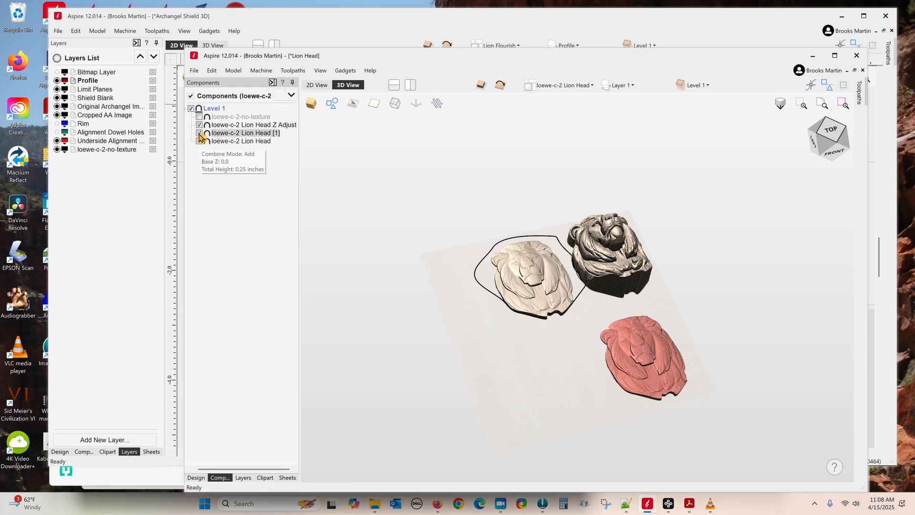
left_click(199, 141)
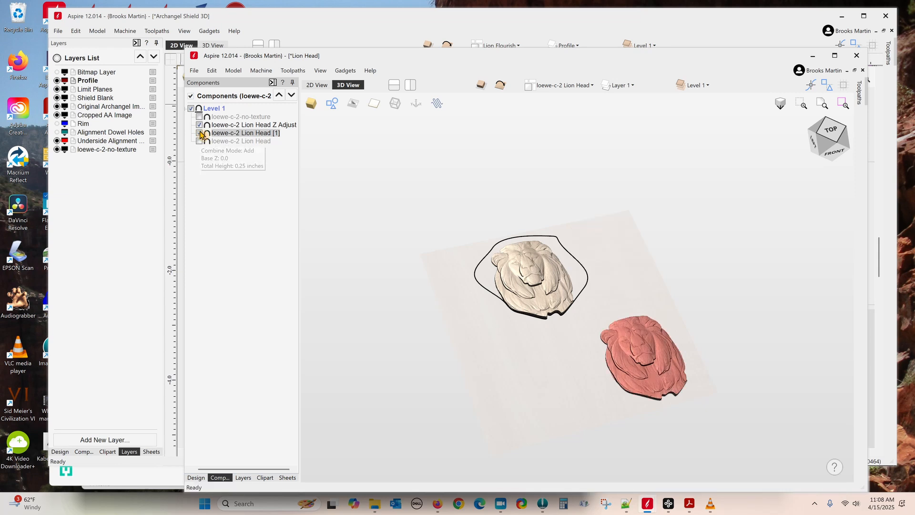
left_click(200, 133)
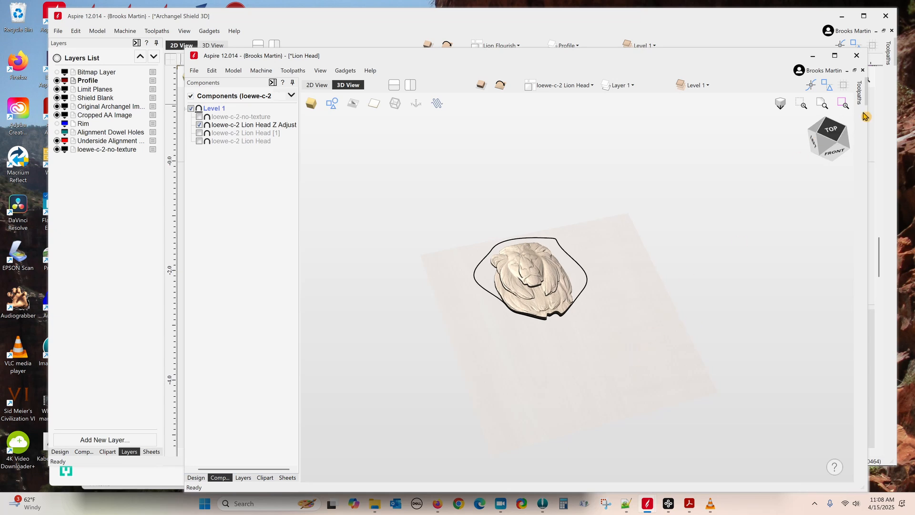
left_click(831, 130)
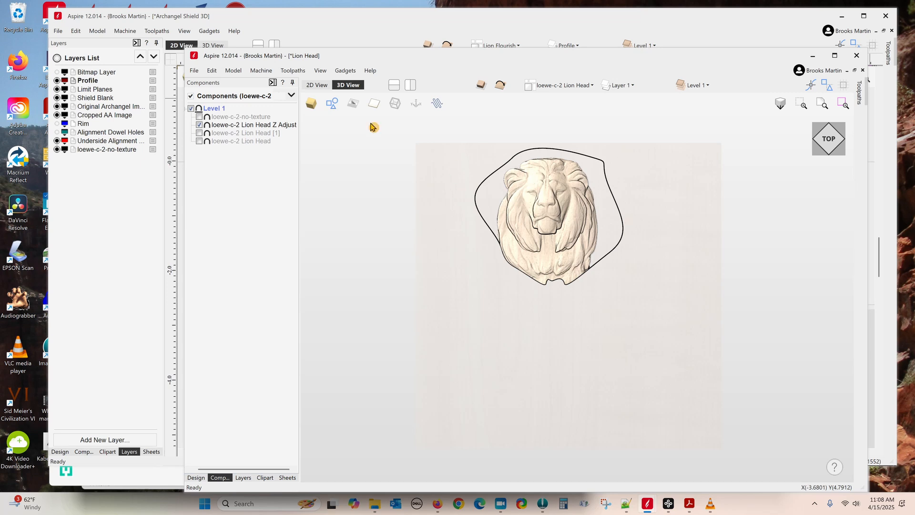
left_click(260, 125)
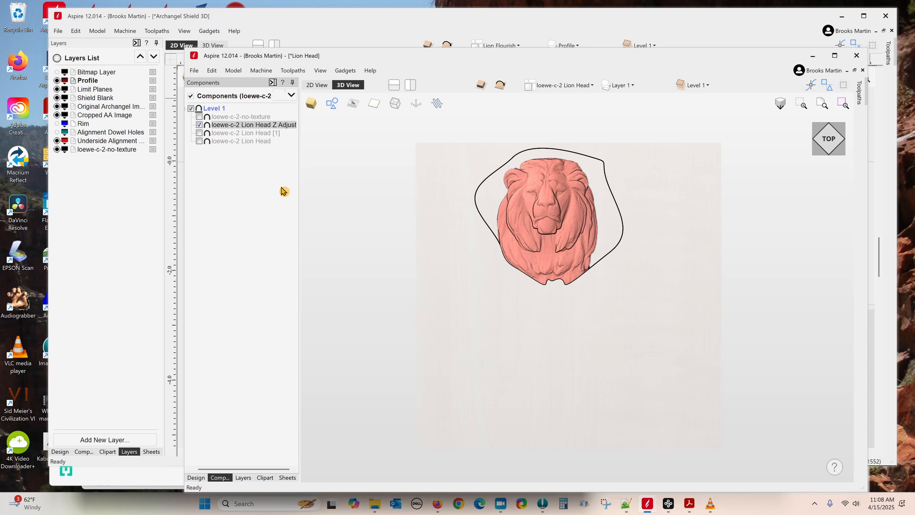
Step: Start the Emboss tool on the lion head, then cancel it at the warning
left_click(196, 478)
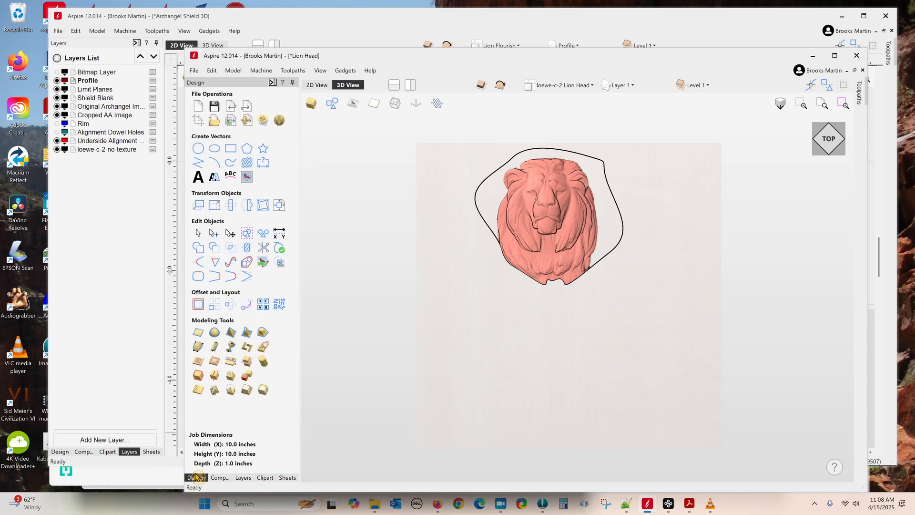
left_click(215, 390)
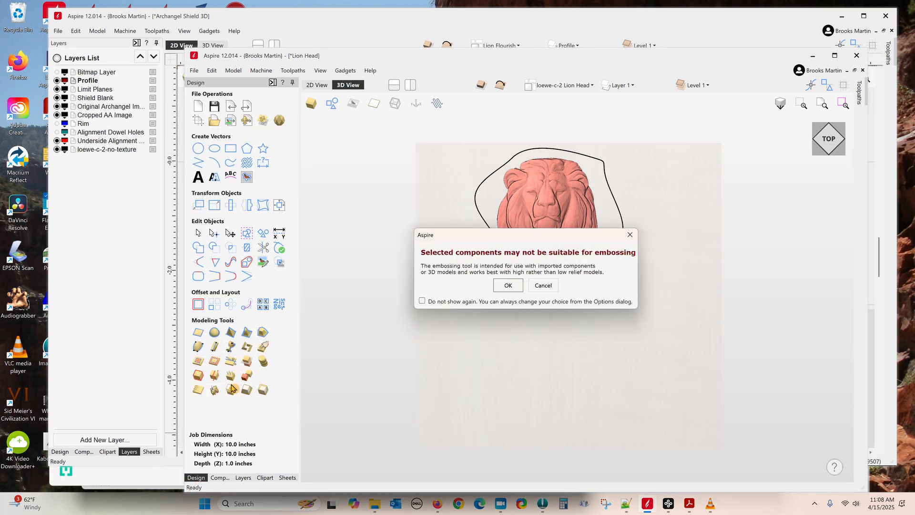
left_click(543, 285)
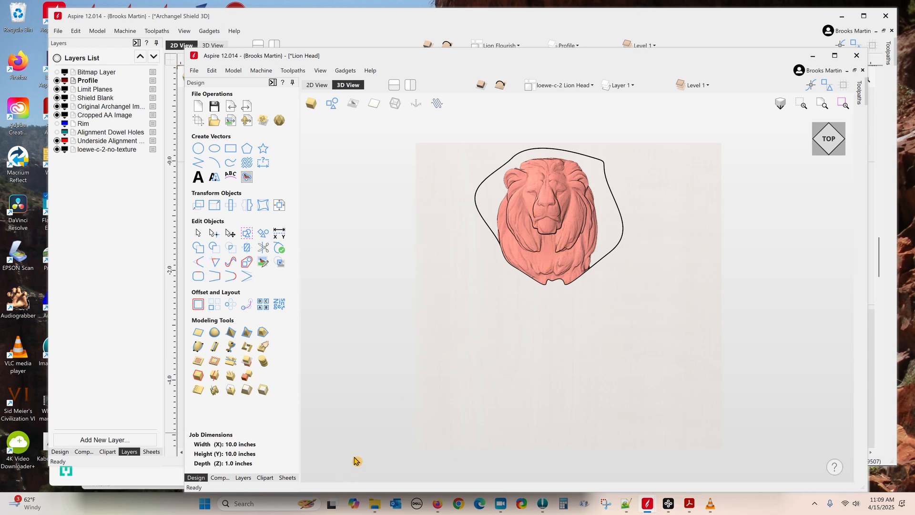
Step: Select the lion head model in Components, then switch to the Archangel Shield 3D window
left_click(219, 478)
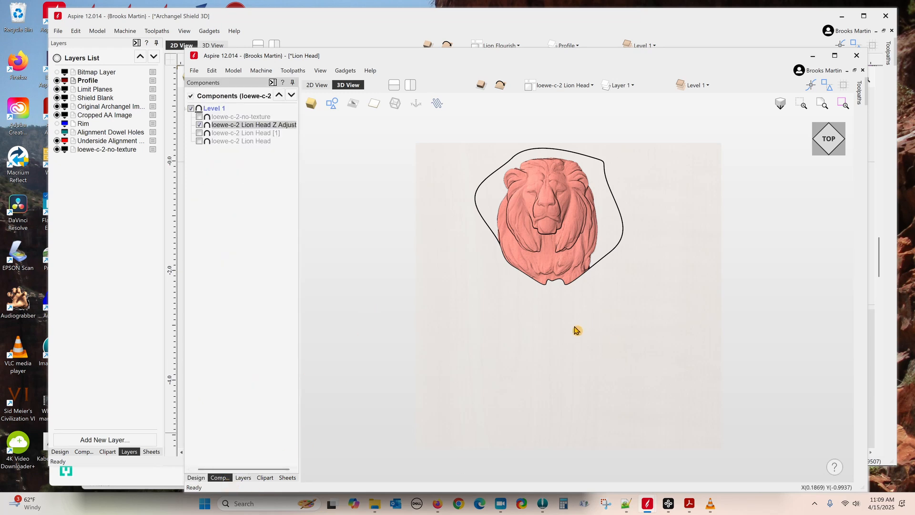
left_click(554, 219)
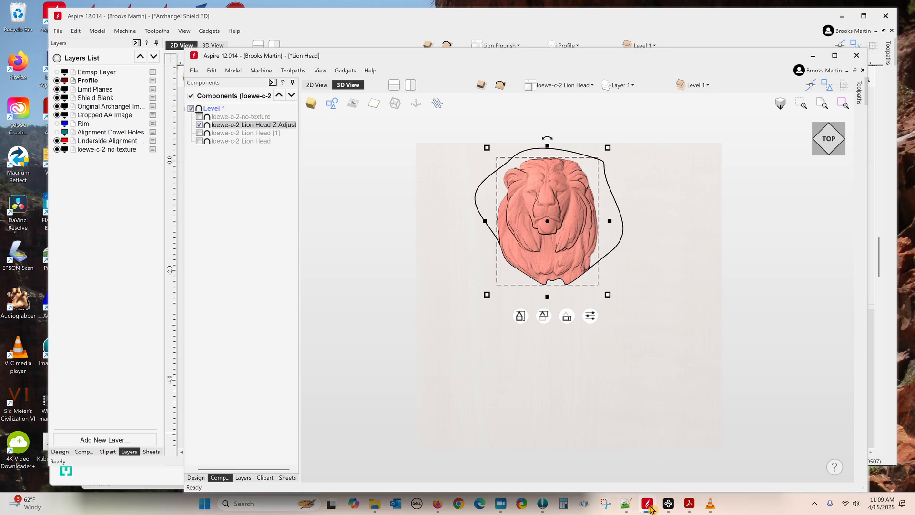
mouse_move(649, 509)
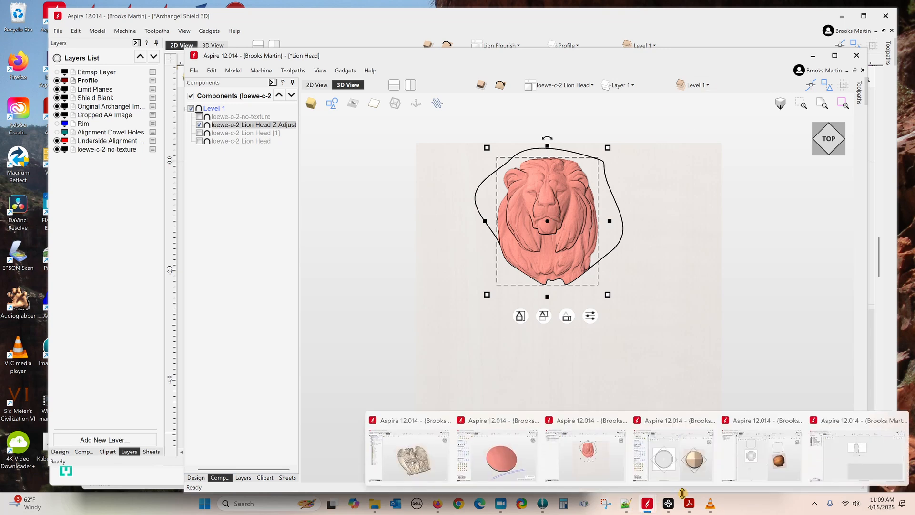
left_click(858, 435)
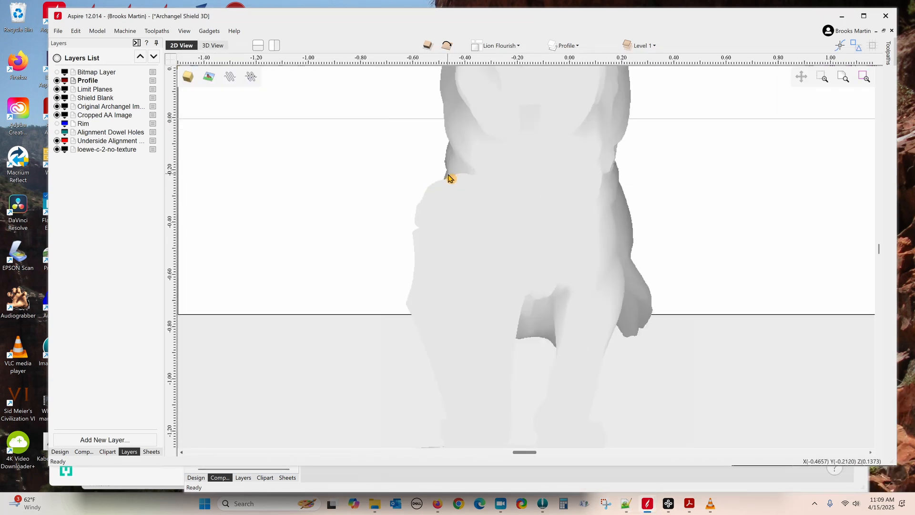
Step: In Components, hide loewe-c-2-no-texture and show Lion Head.3dClip and Flourish_142D-57730-A.3dClip
scroll(448, 178, "up", 5)
scroll(446, 198, "down", 3)
left_click(83, 452)
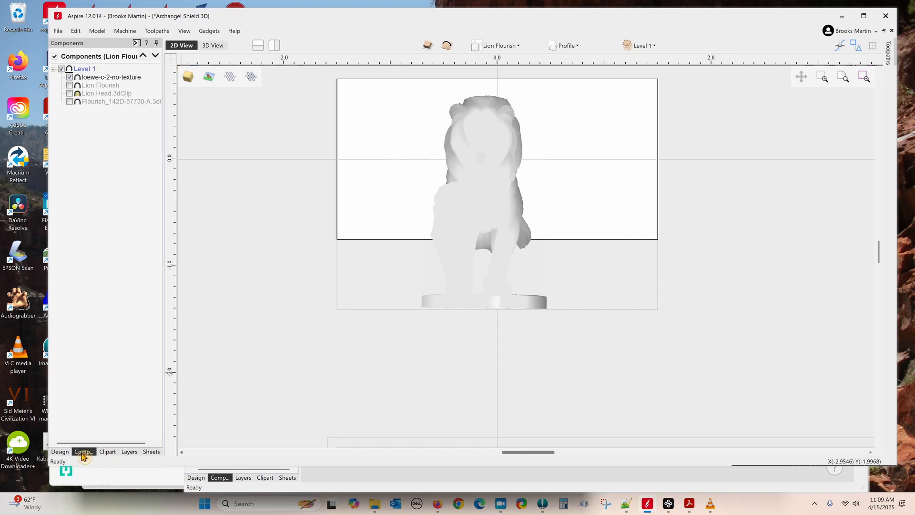
left_click(70, 77)
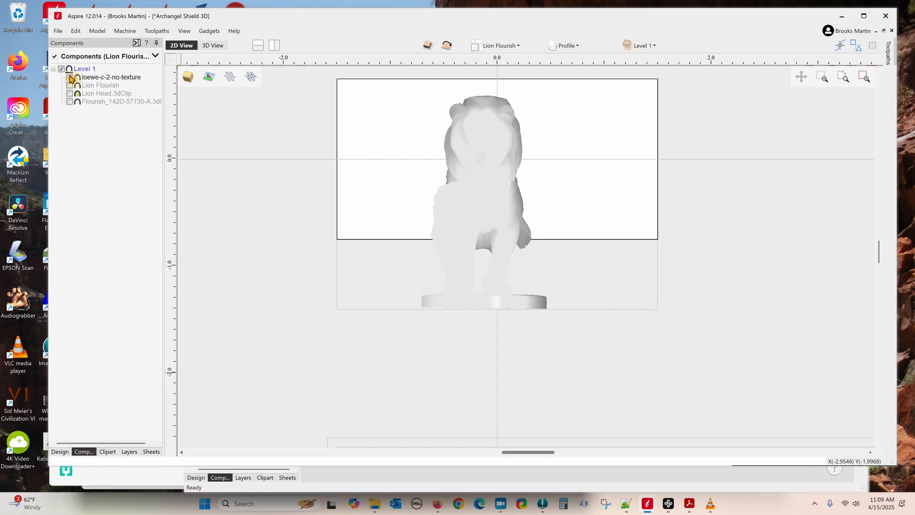
left_click(70, 94)
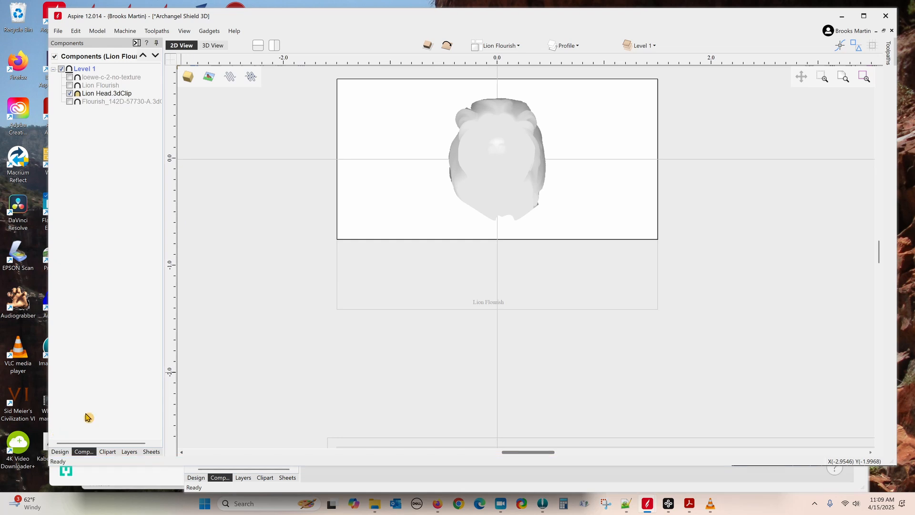
left_click(70, 102)
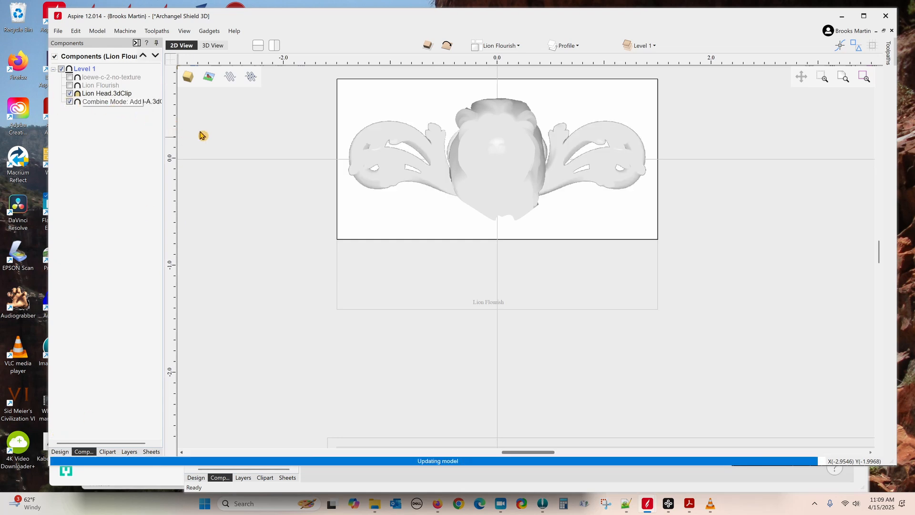
Step: Select the Flourish_142D-57730-A.3dClip, toggle Lion Flourish on and off, and split 2D/3D views
left_click(116, 103)
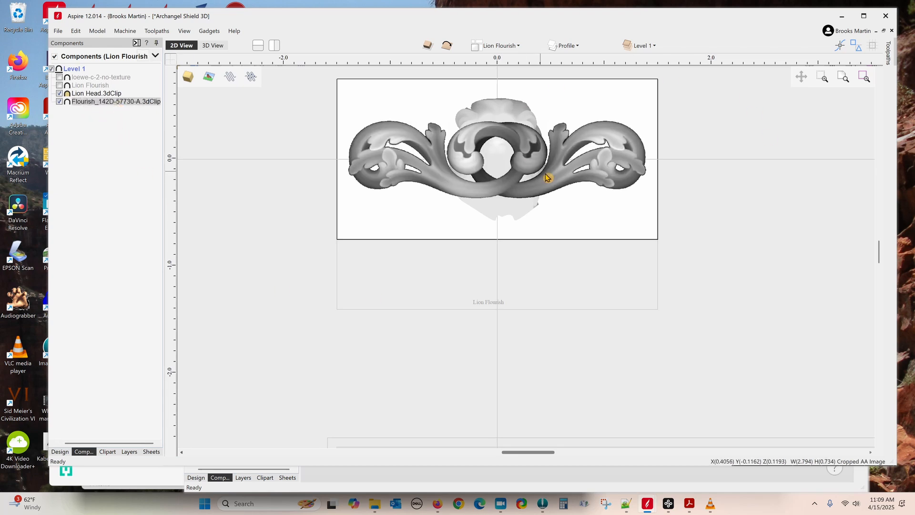
left_click(60, 86)
left_click(60, 85)
left_click(279, 47)
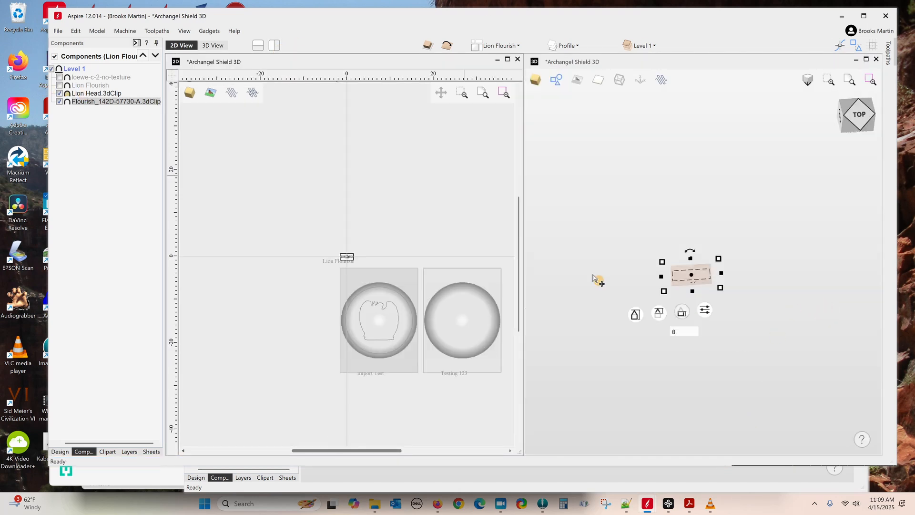
Step: Show only the combined Lion Flourish relief, hiding the separate Lion Head and flourish clips
scroll(656, 272, "up", 4)
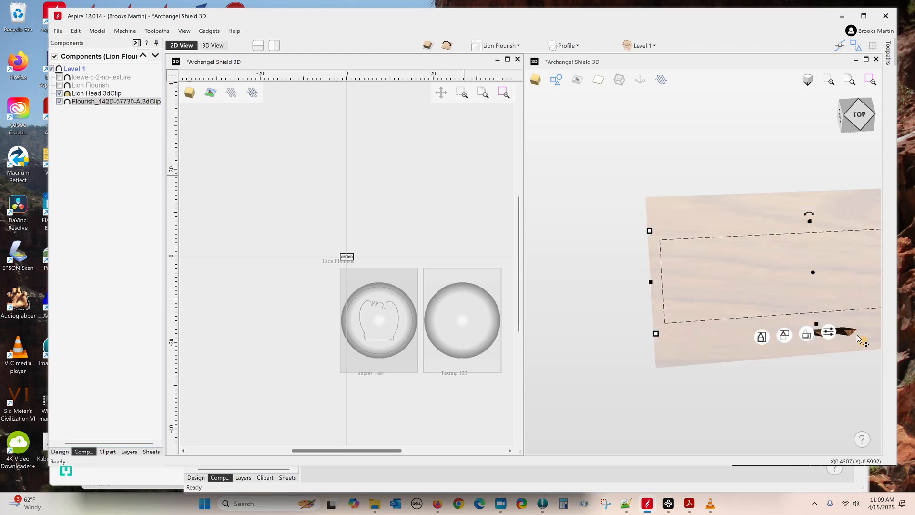
left_click_drag(847, 352, 784, 341)
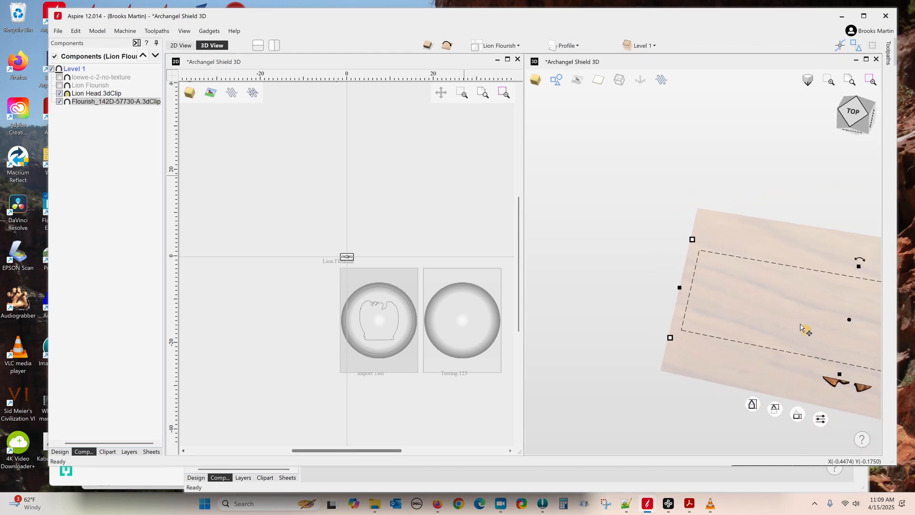
middle_click_drag(801, 322, 685, 313)
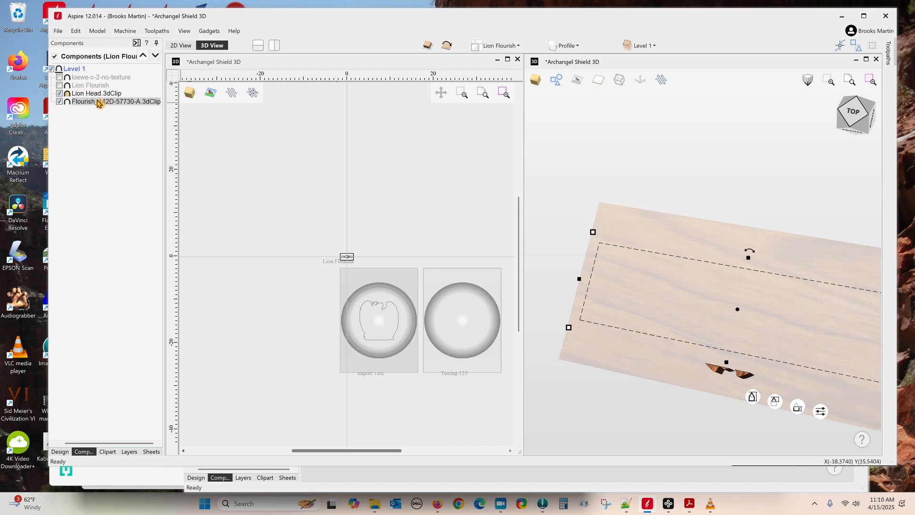
mouse_move(80, 97)
left_click(60, 86)
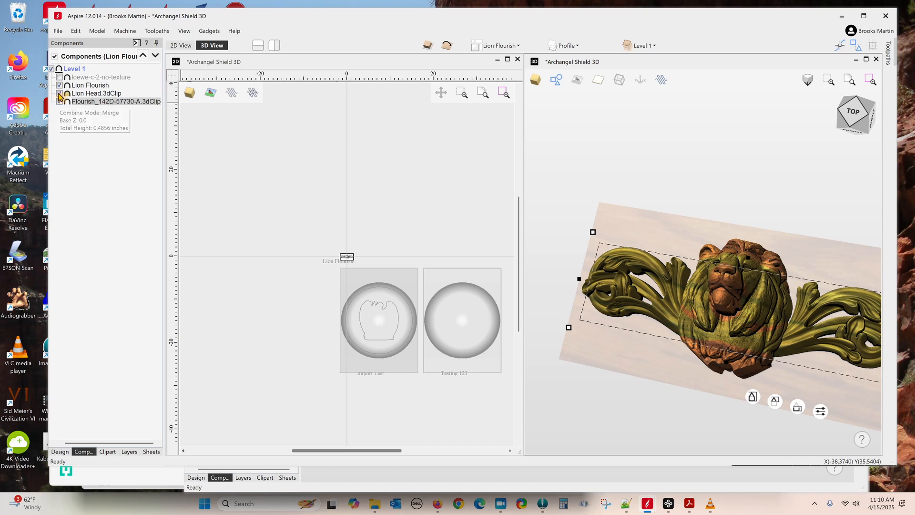
left_click(60, 94)
left_click(59, 102)
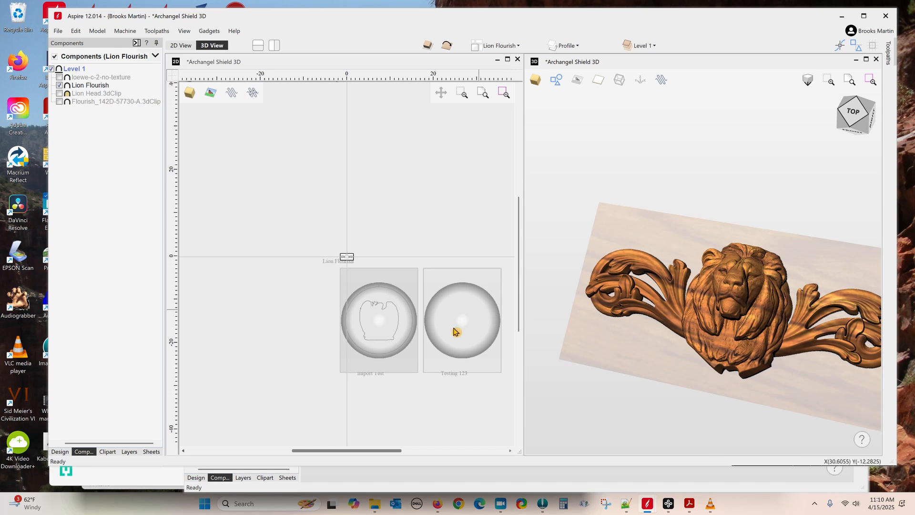
scroll(430, 366, "down", 2)
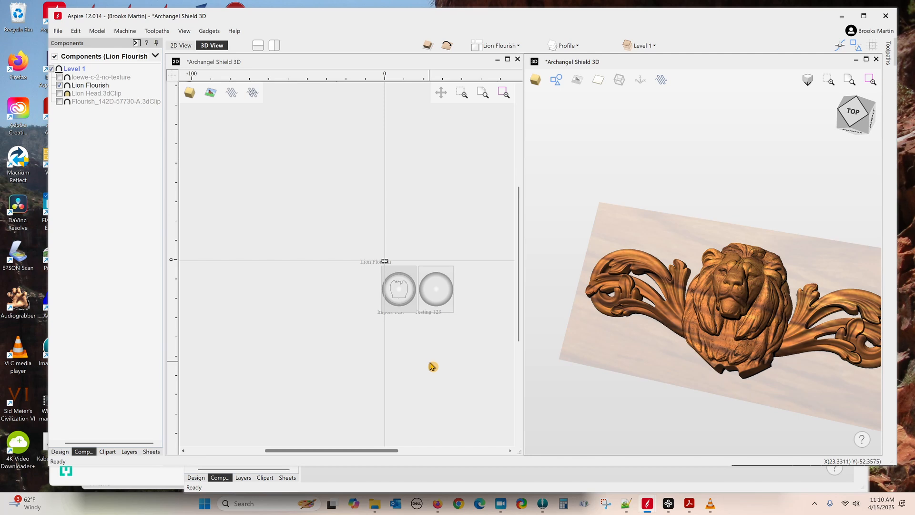
left_click(438, 298)
Step: Open the Testing 123 sheet, then switch to the Import Test sheet with the shield
double_click(438, 299)
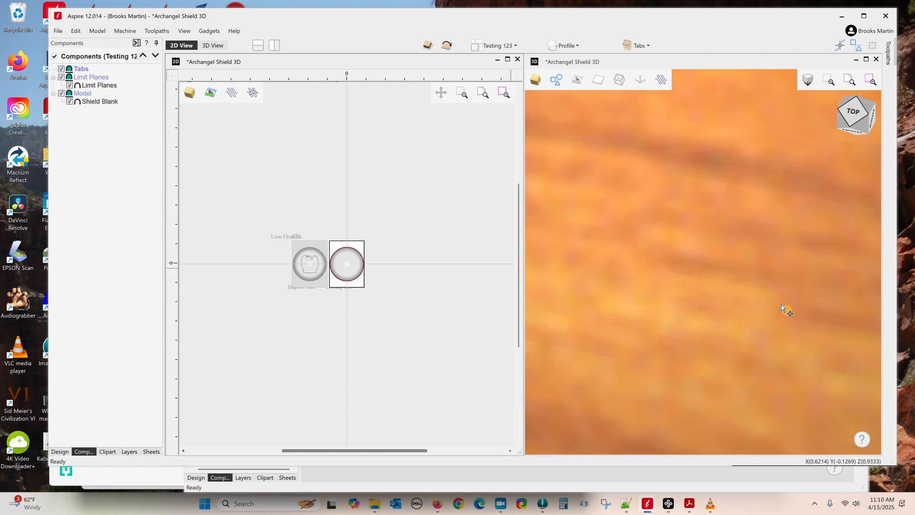
scroll(716, 270, "down", 10)
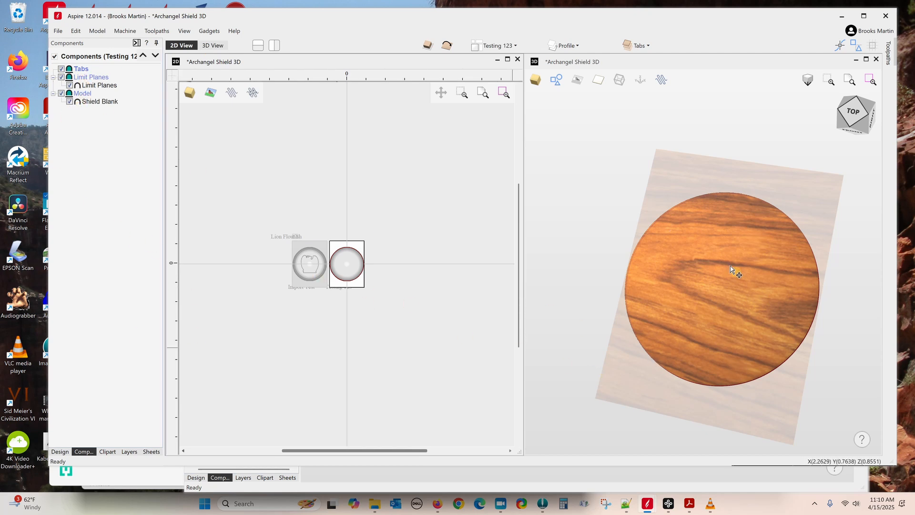
mouse_move(645, 508)
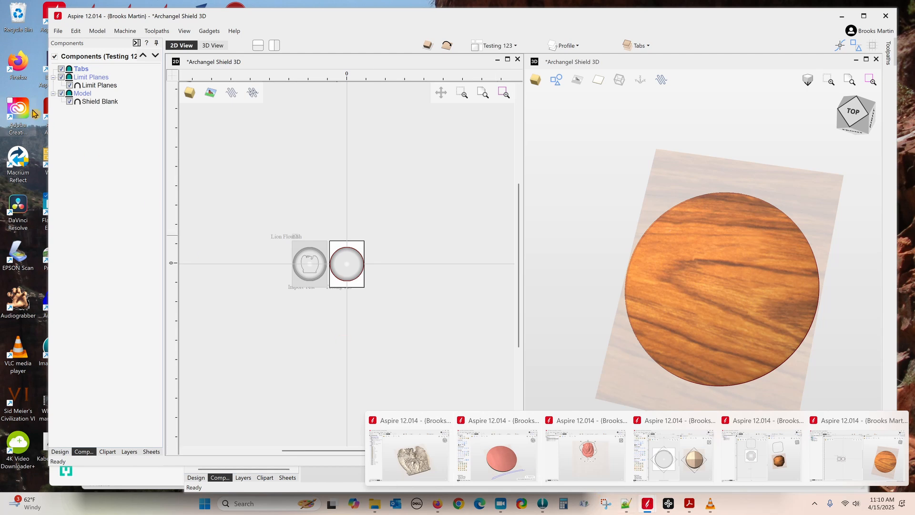
left_click(312, 272)
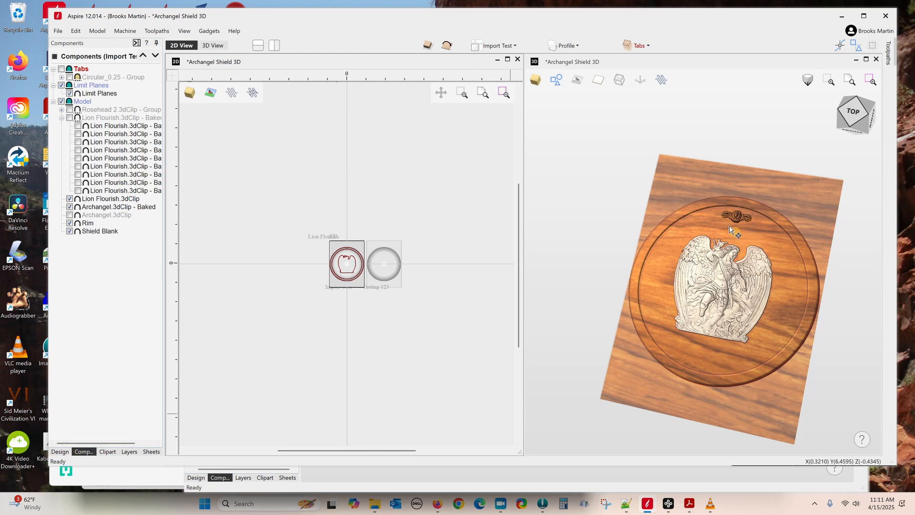
Step: Start Circular Copy and dismiss the improper argument error from copying with nothing selected
left_click(60, 451)
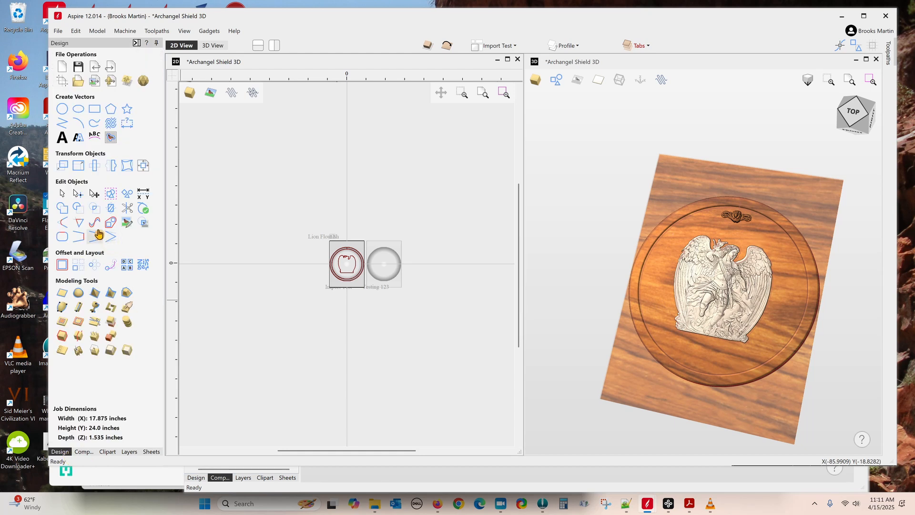
left_click(94, 266)
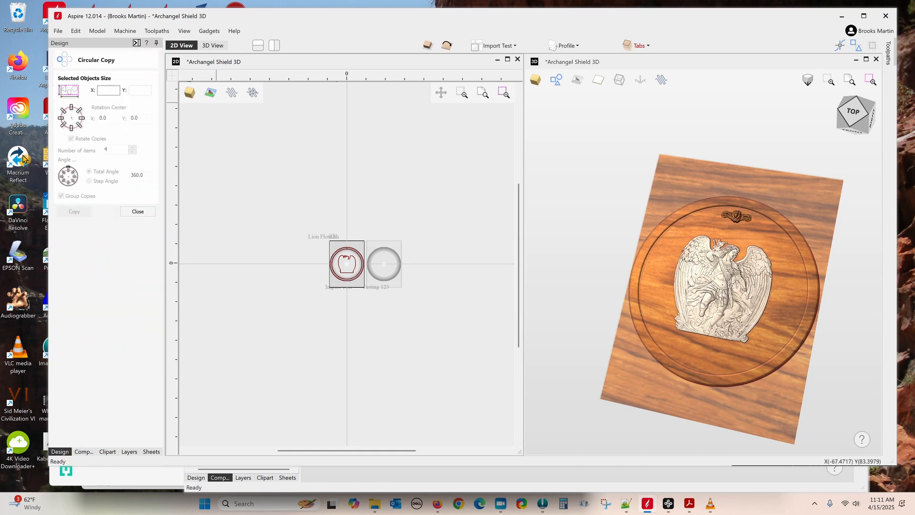
left_click(72, 124)
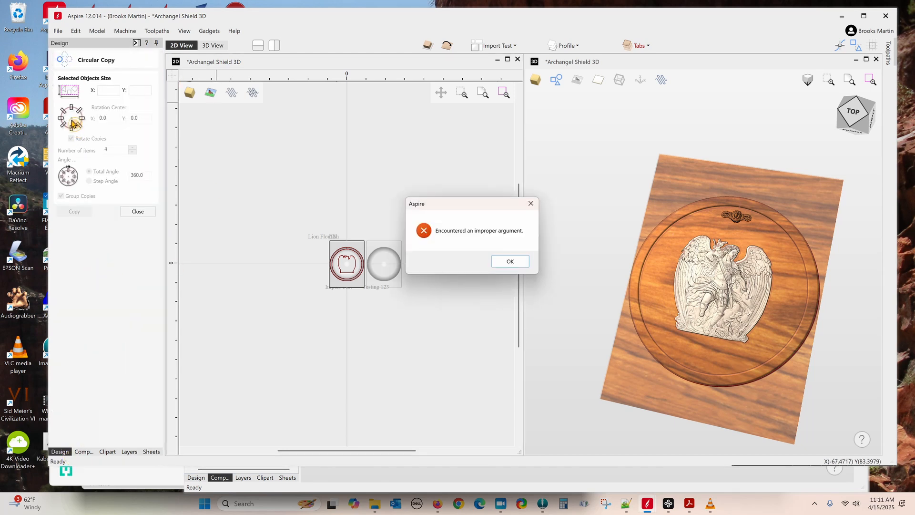
left_click(526, 265)
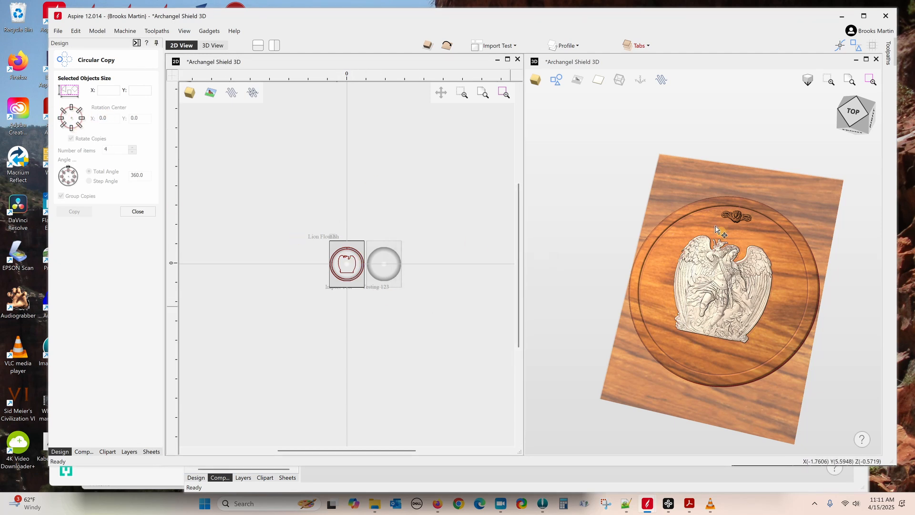
Step: Circular-copy the selected lion flourish into 4 ungrouped copies around the shield centre
left_click(737, 220)
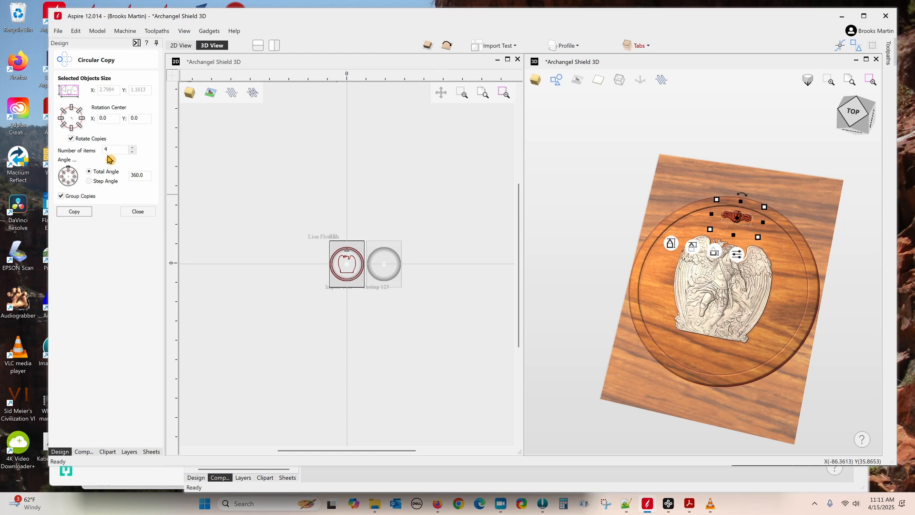
double_click(119, 148)
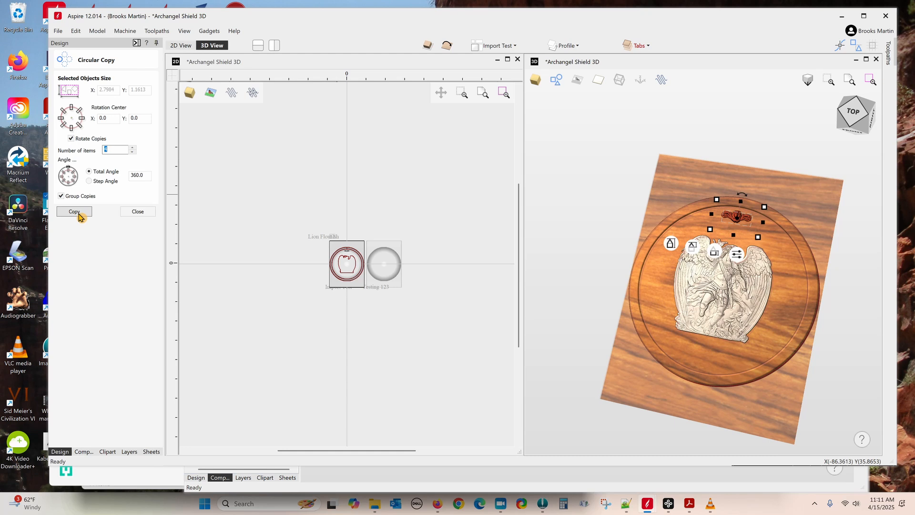
left_click(61, 196)
left_click(78, 216)
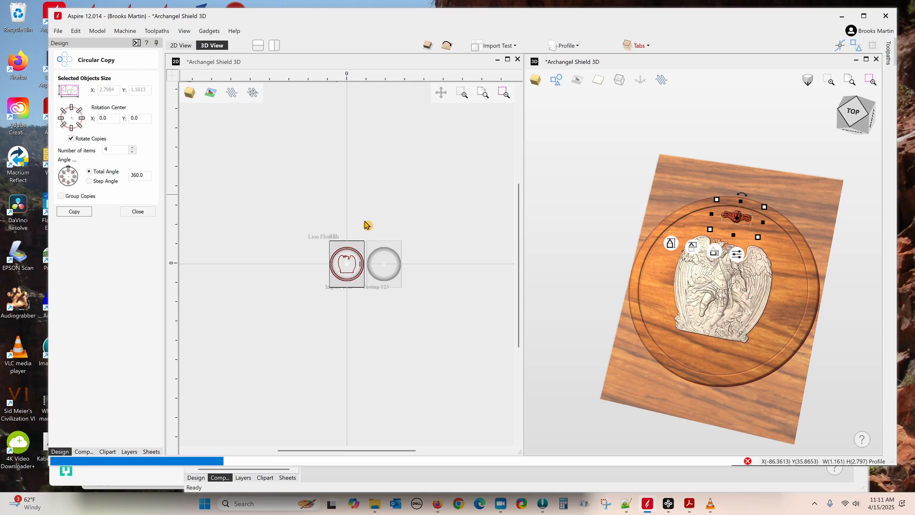
left_click(8, 510)
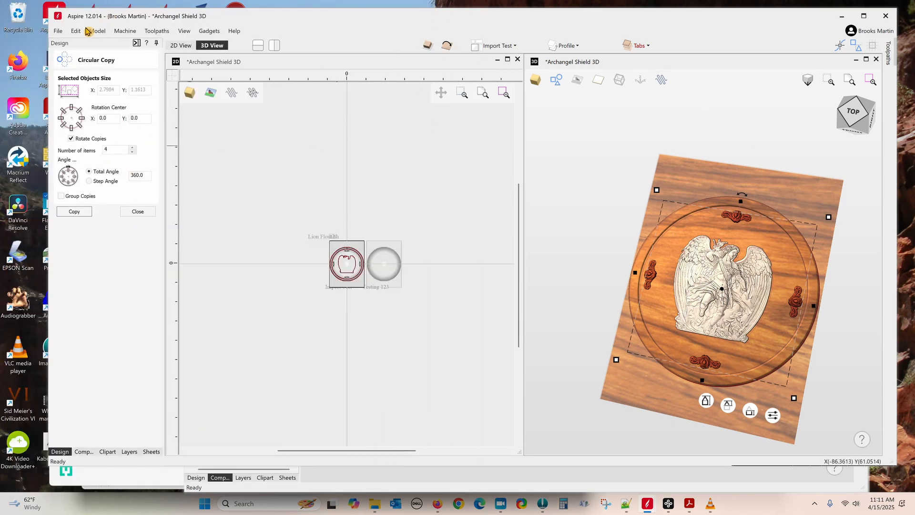
Step: Undo the 4-copy array, recopy with 9 items around the rim, and close Circular Copy
left_click(80, 31)
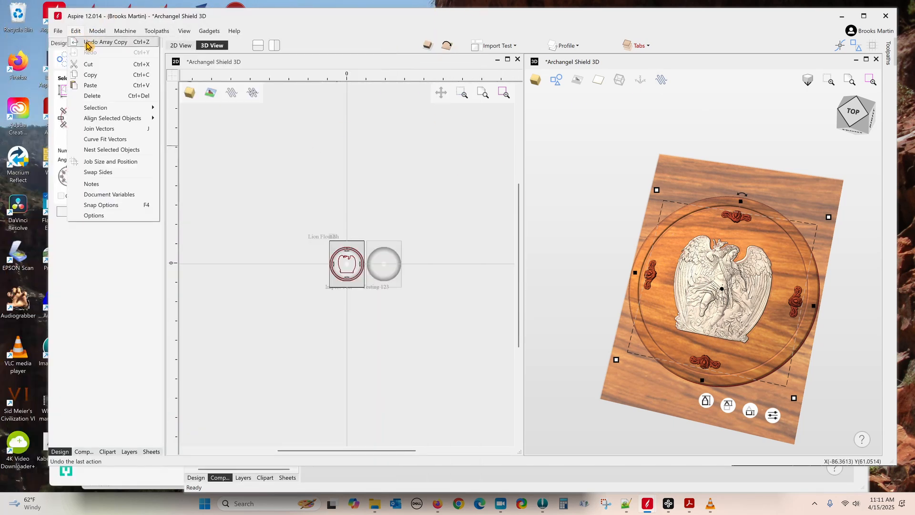
left_click(87, 43)
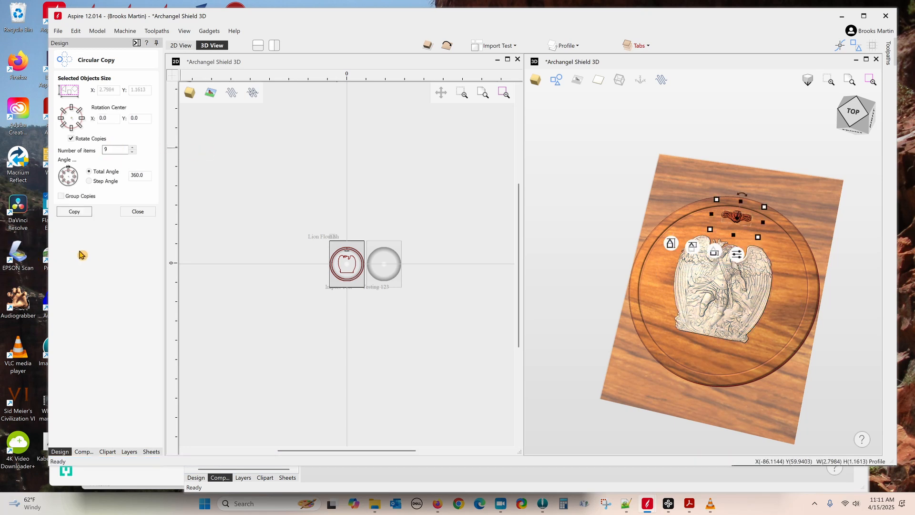
left_click(75, 212)
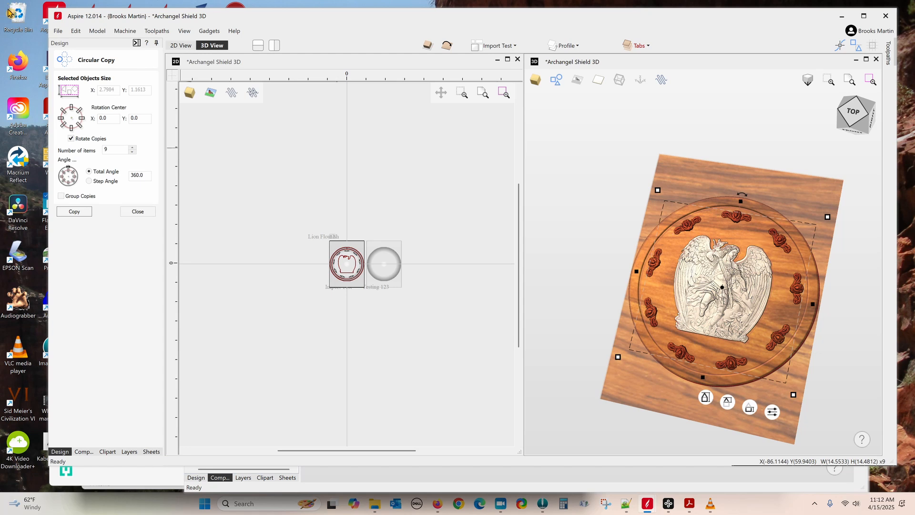
left_click(138, 211)
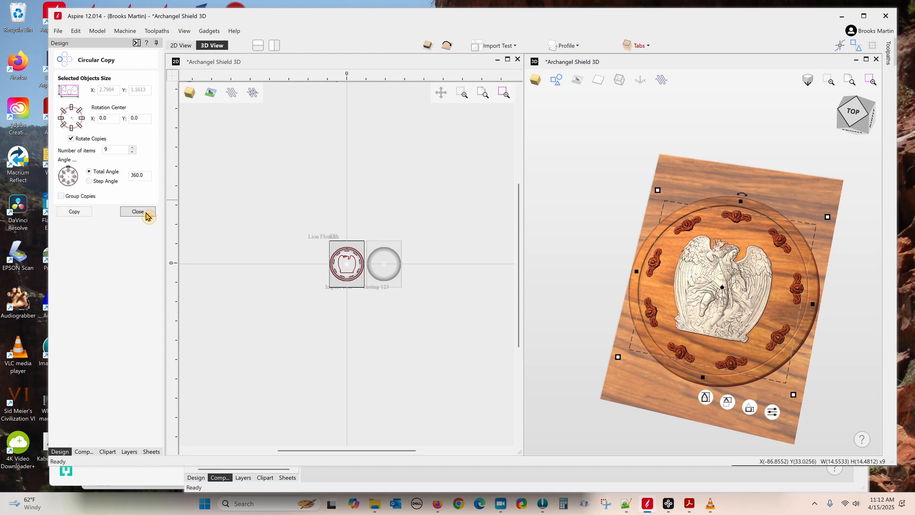
Step: Group the nine Lion Flourish copies in Components and collapse the new group
left_click(84, 451)
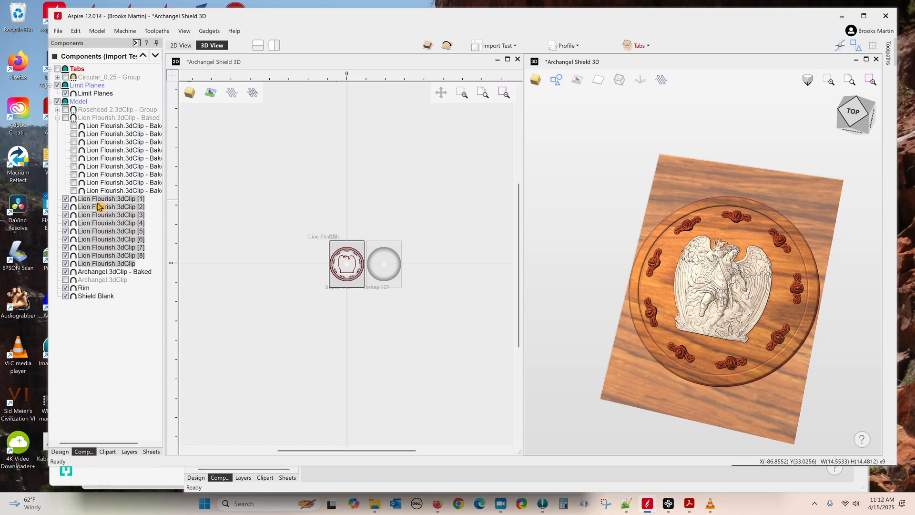
right_click(109, 232)
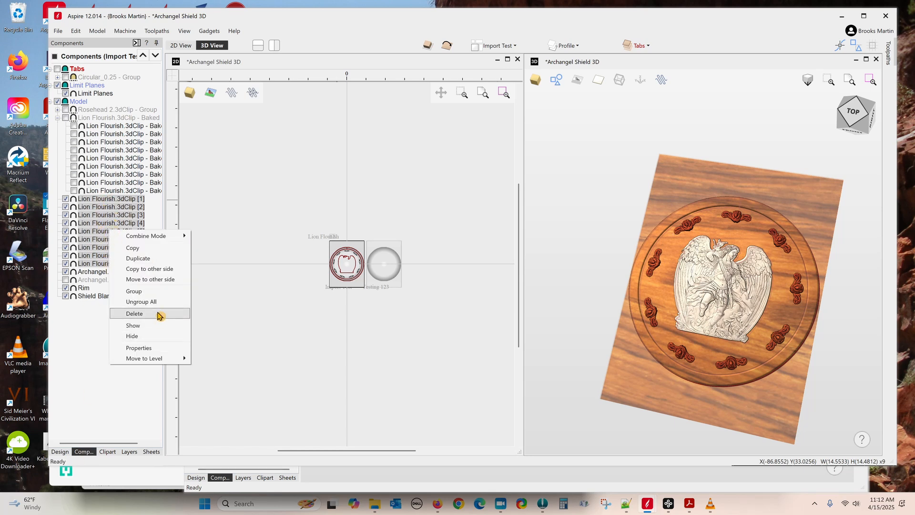
left_click(134, 291)
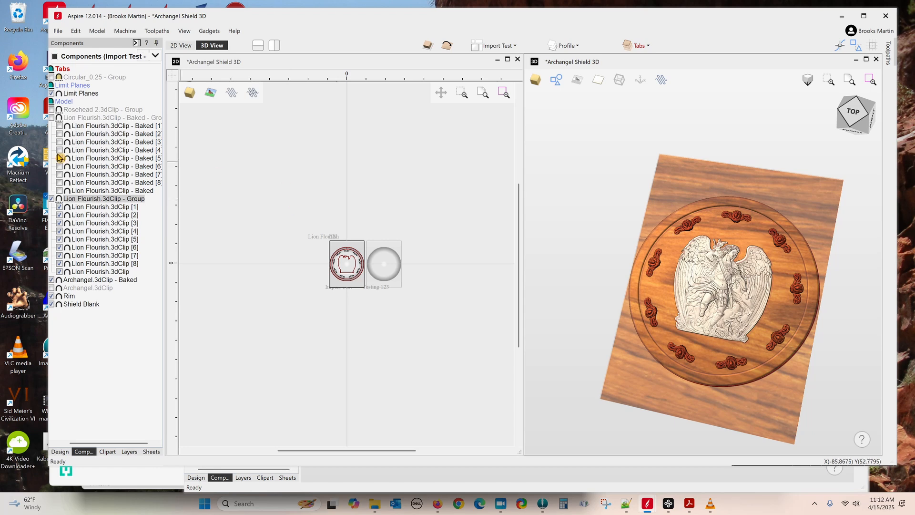
left_click_drag(110, 444, 92, 445)
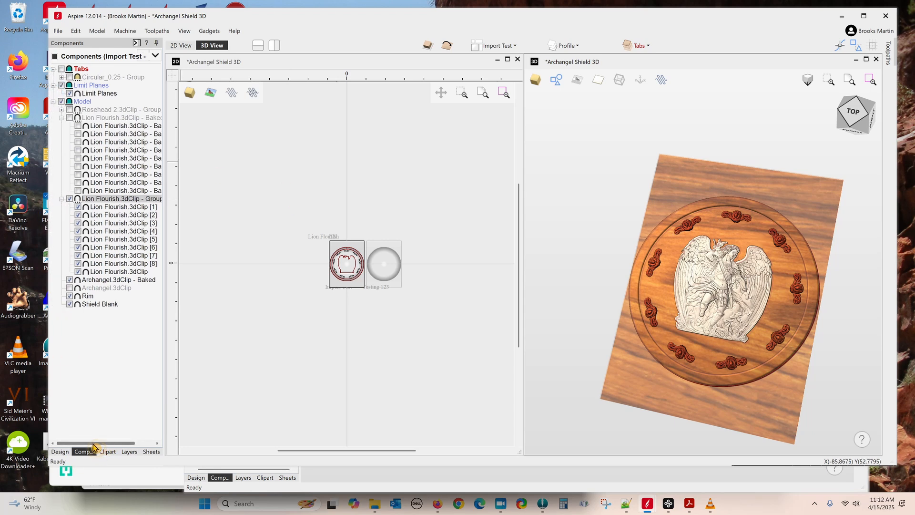
left_click(62, 200)
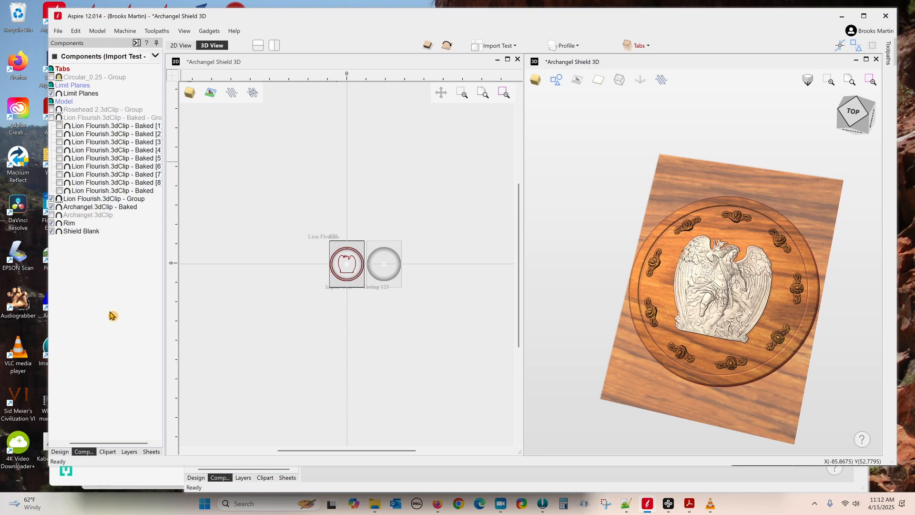
Step: Hide the new group, show the Lion Flourish.3dClip - Baked group, and view from the top
left_click_drag(120, 445, 97, 446)
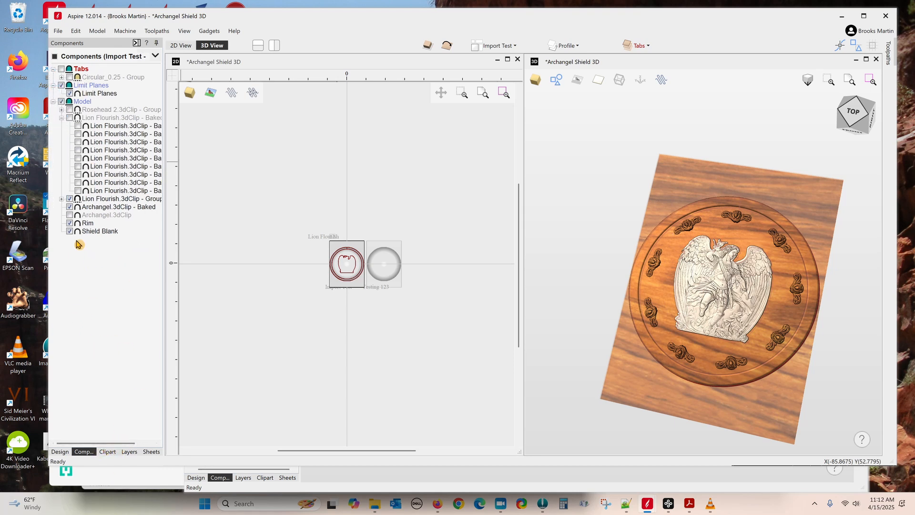
left_click(70, 199)
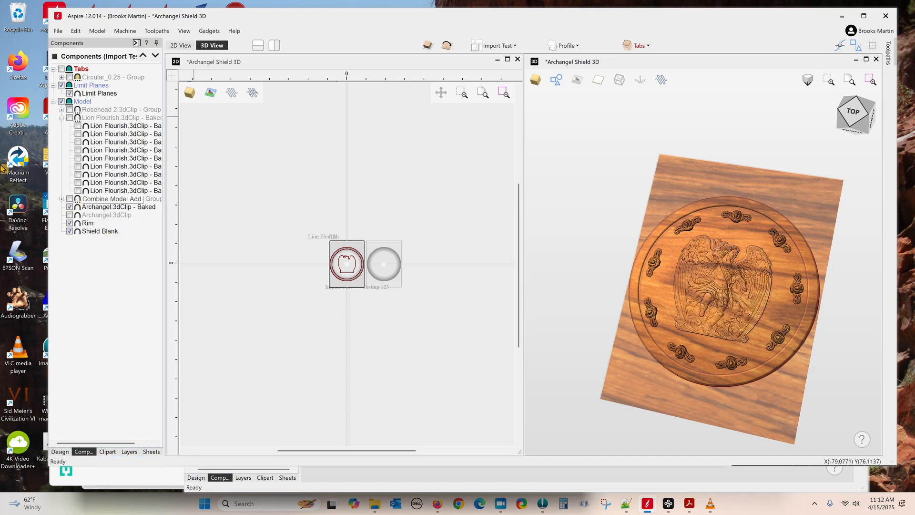
left_click(70, 118)
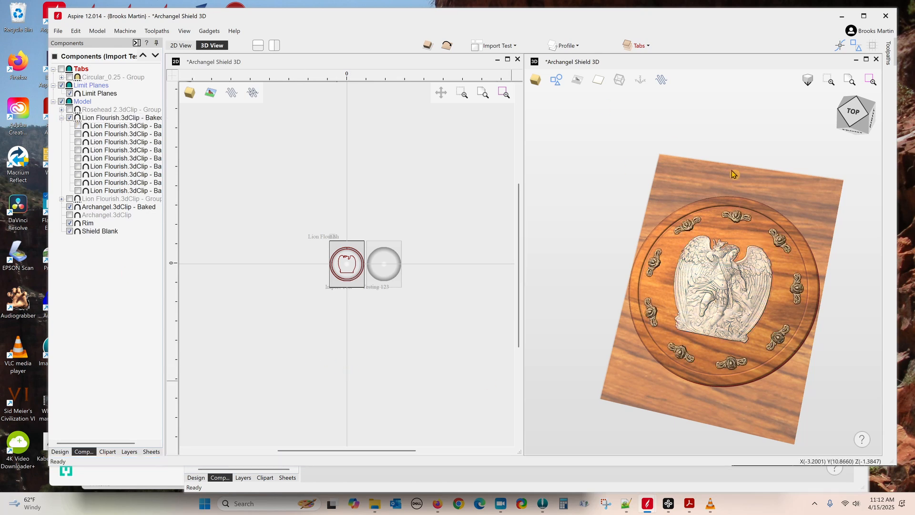
left_click(857, 114)
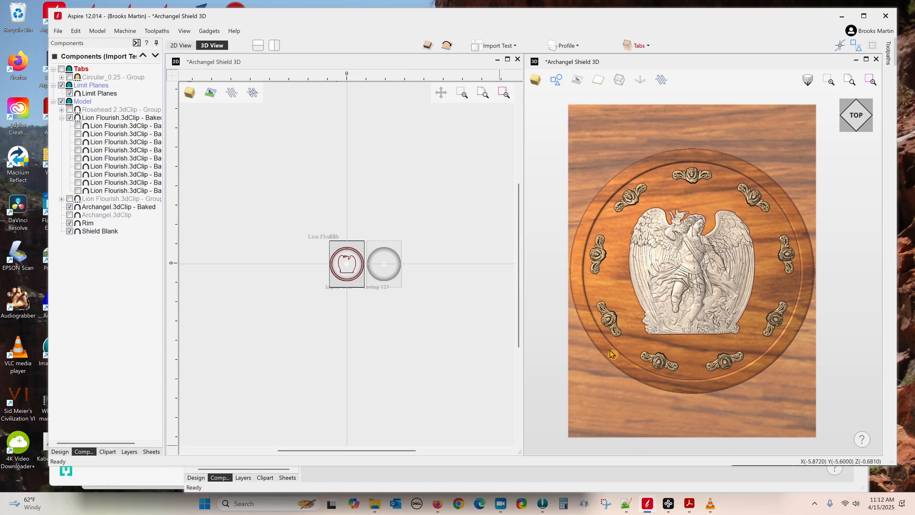
Step: Switch to the Rosehead nailhead file and inspect its Model With 22.0° Draft component
mouse_move(654, 504)
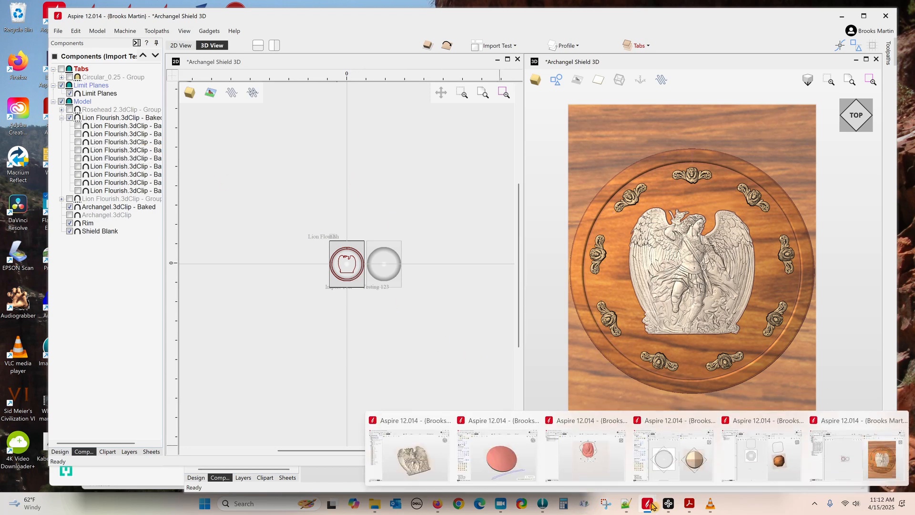
left_click(662, 467)
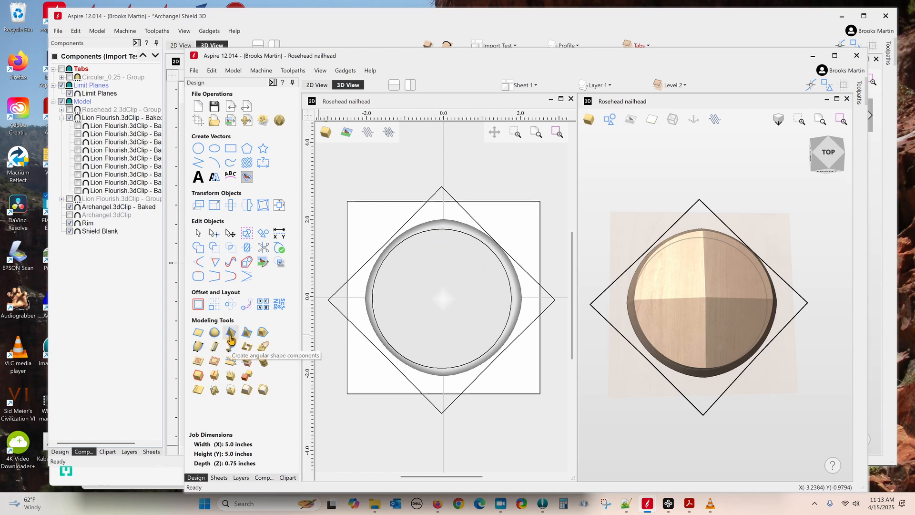
left_click(264, 478)
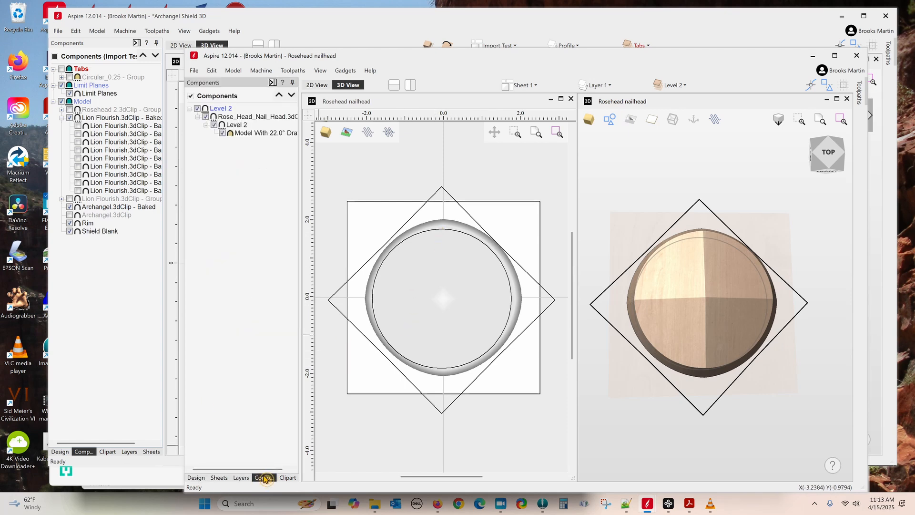
left_click(253, 134)
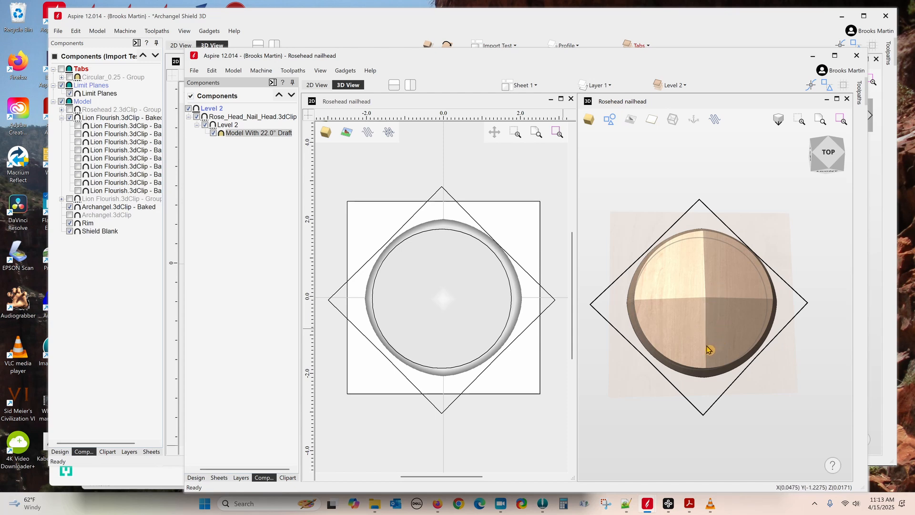
Step: Bring the Lion Shield 3D project forward, showing its octagonal Rosehead 2 nailhead model
mouse_move(656, 511)
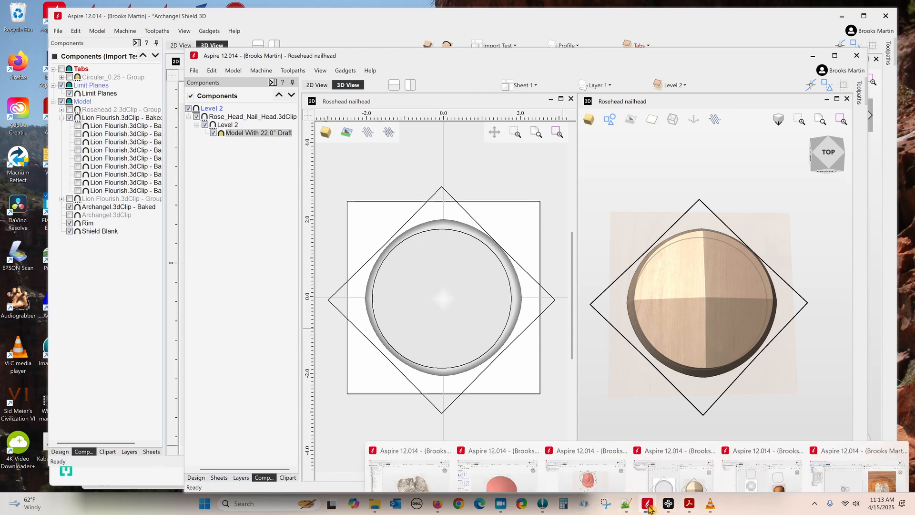
left_click(767, 442)
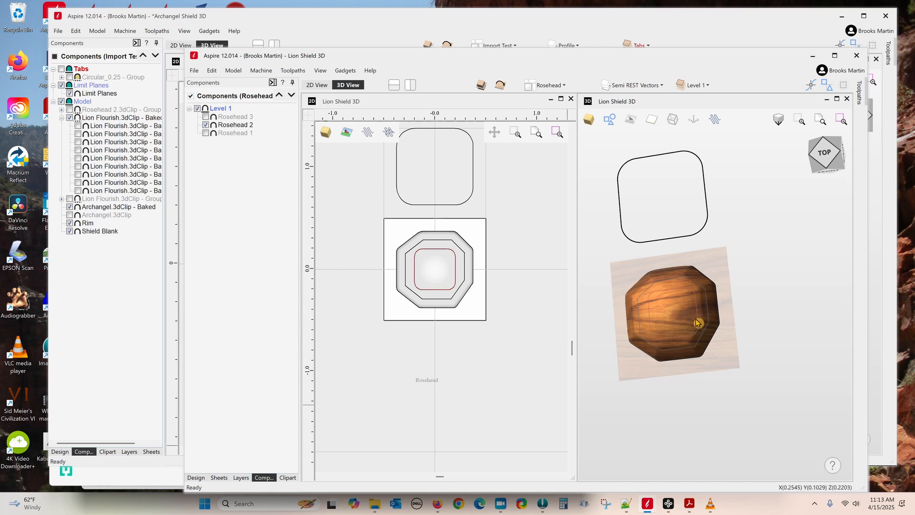
Step: Toggle Rosehead 1, 2 and 3 on and off to compare the nailhead variants
left_click(206, 133)
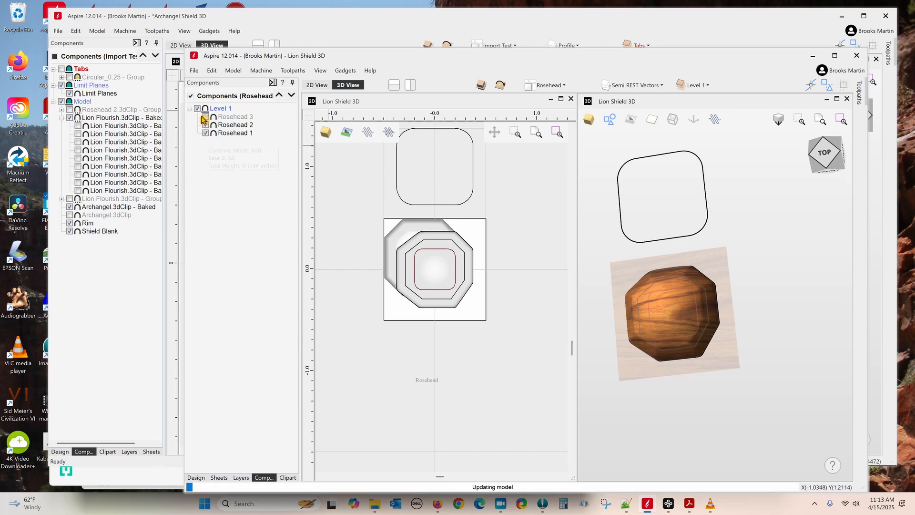
left_click(206, 117)
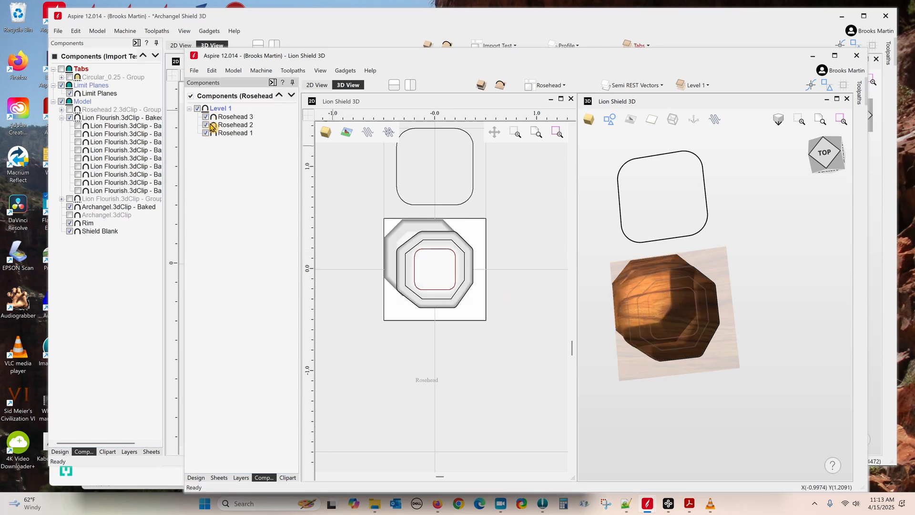
left_click(206, 125)
left_click(206, 133)
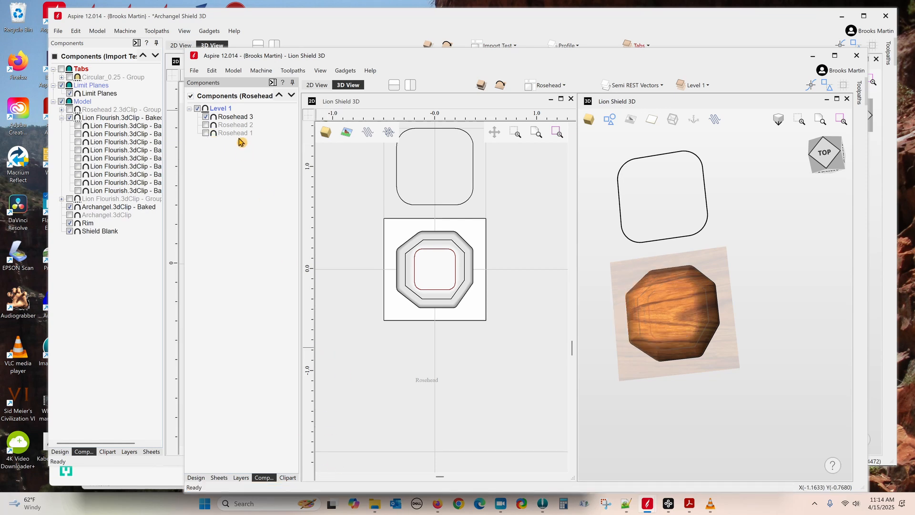
left_click(206, 133)
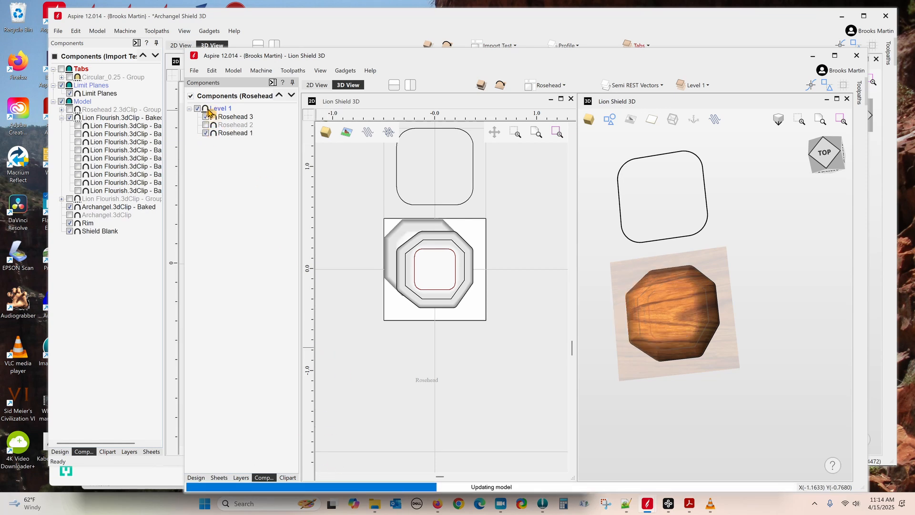
Step: Hide Rosehead 3 and Rosehead 1 so only Rosehead 2 stays visible, and return to the design tools
left_click(212, 118)
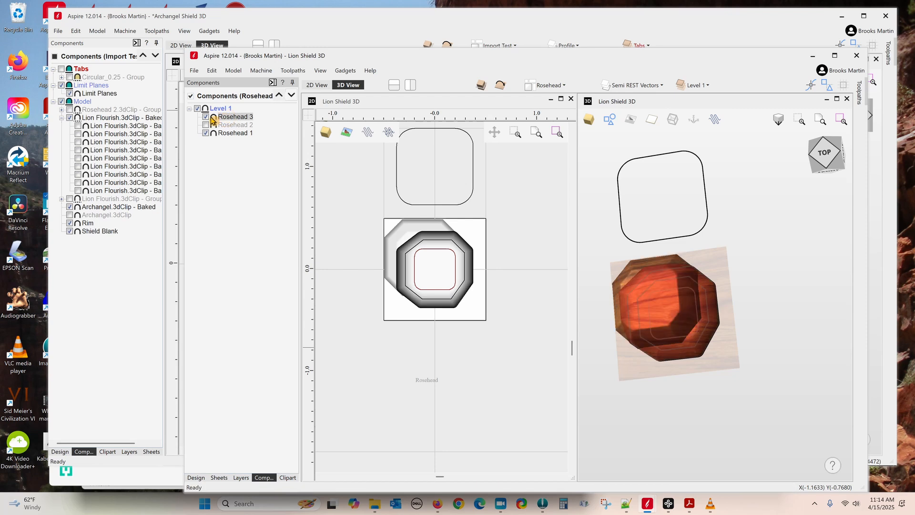
left_click(206, 117)
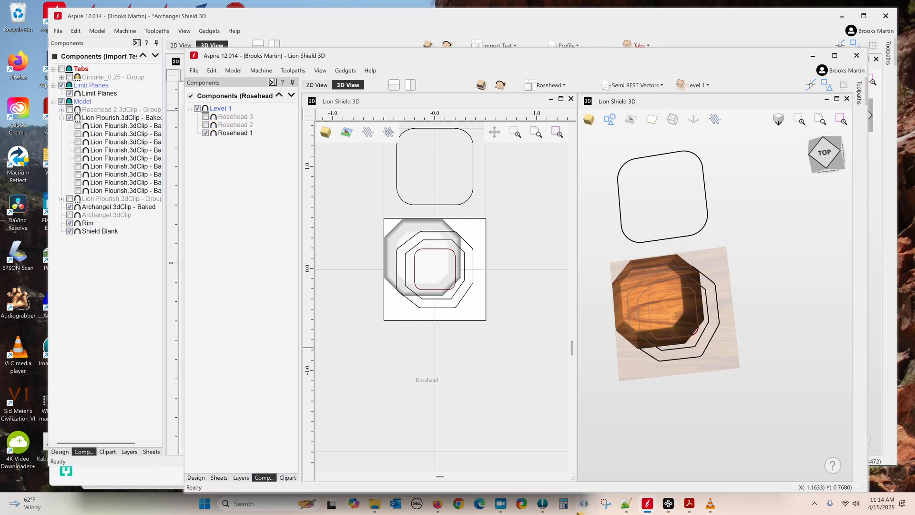
left_click(206, 125)
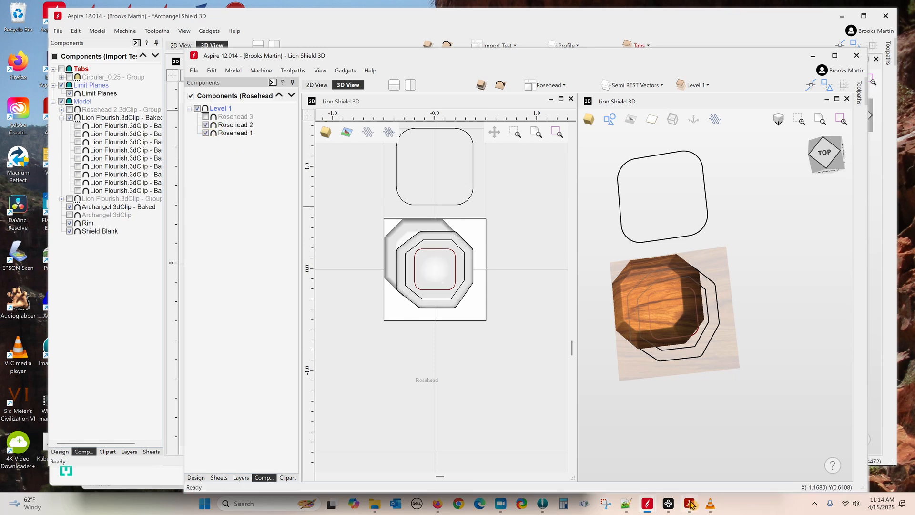
mouse_move(690, 503)
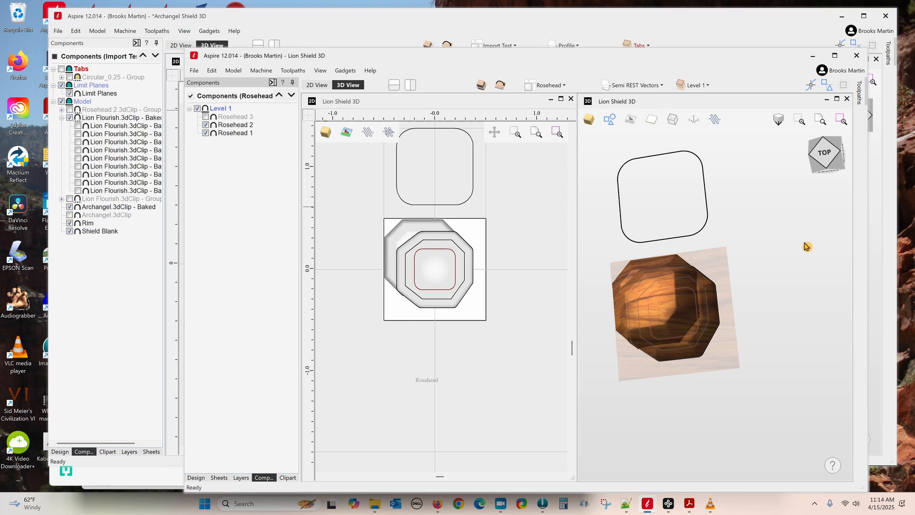
left_click(206, 133)
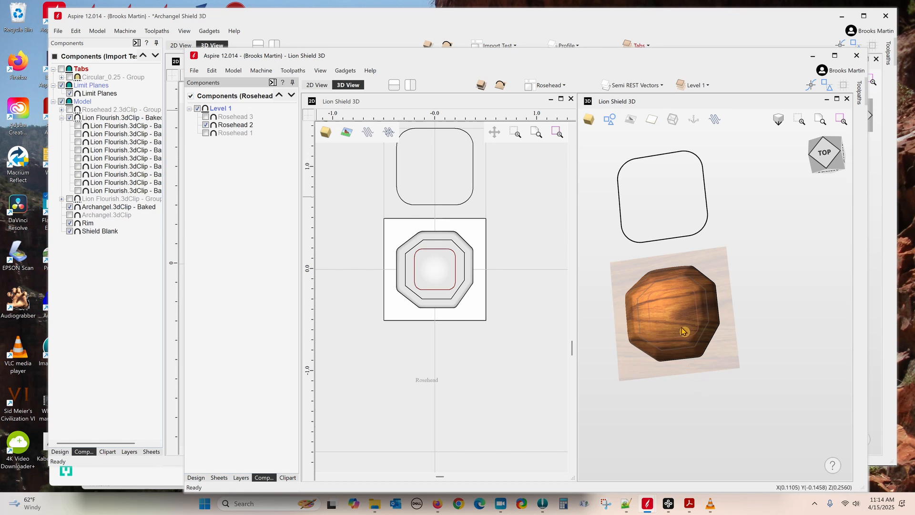
left_click(196, 478)
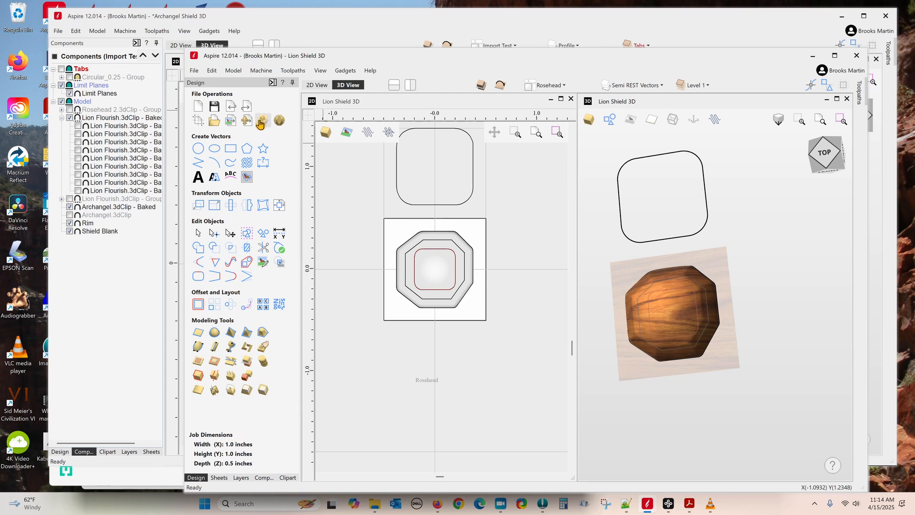
Step: Check the STL export settings, then export the Rosehead 2 component as 3D clipart
left_click(280, 121)
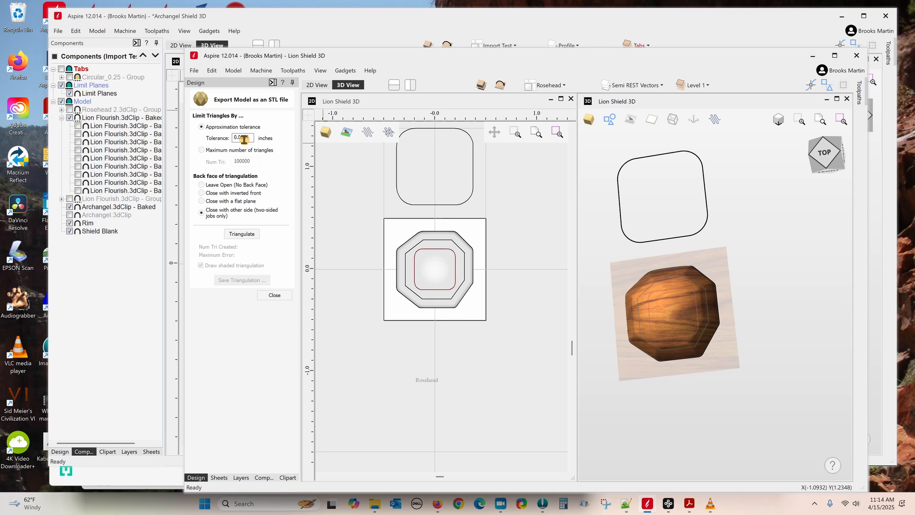
left_click(274, 295)
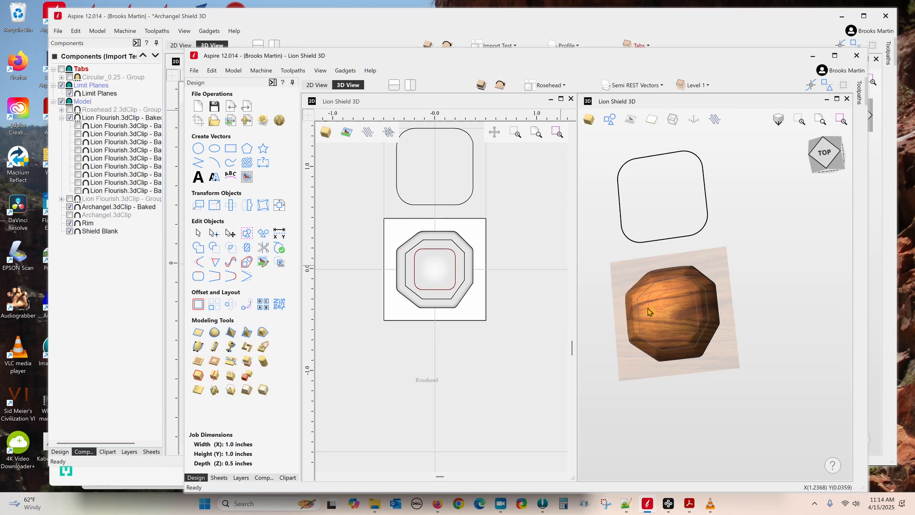
right_click(669, 315)
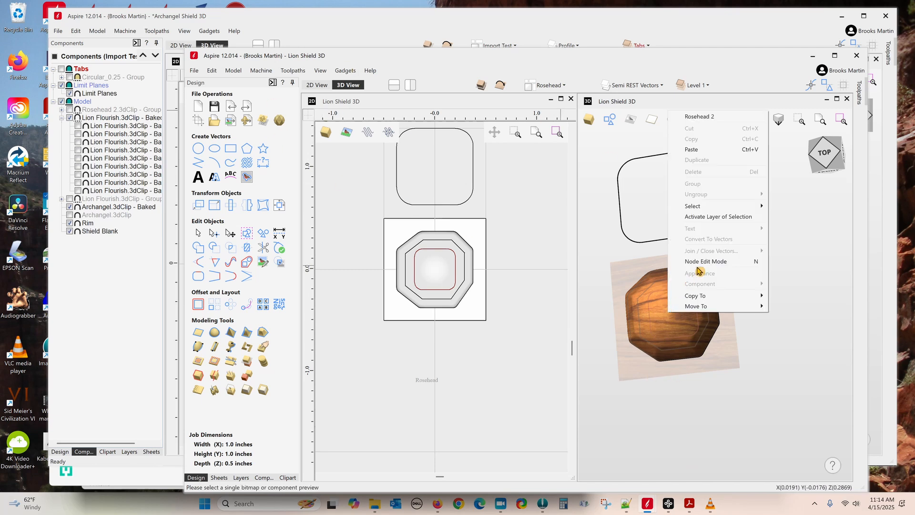
left_click(265, 478)
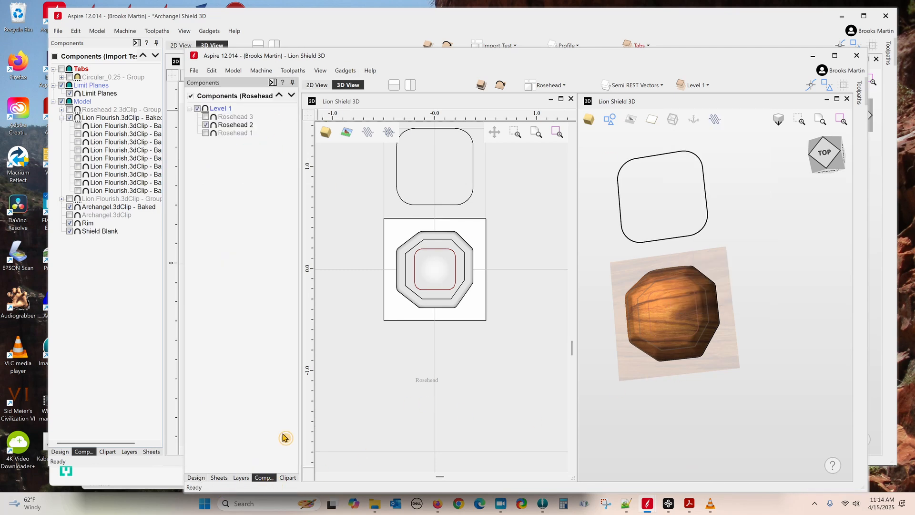
right_click(248, 127)
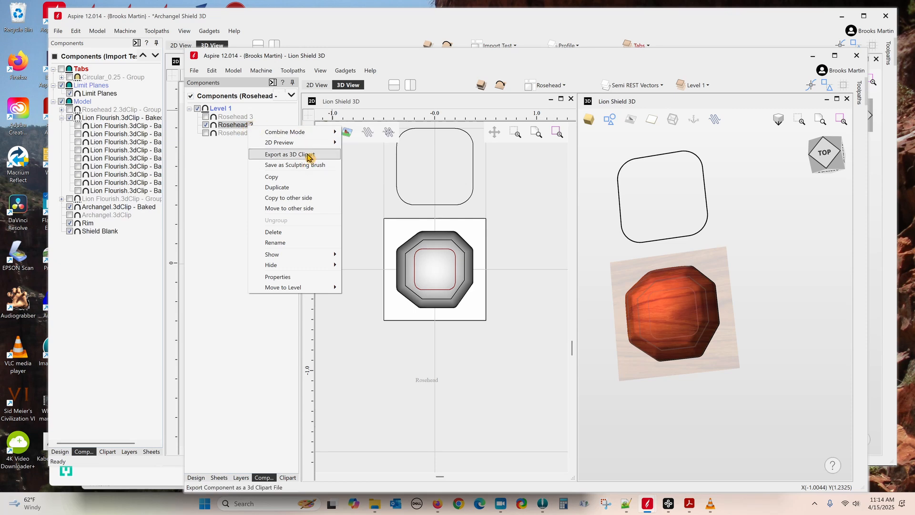
left_click(288, 478)
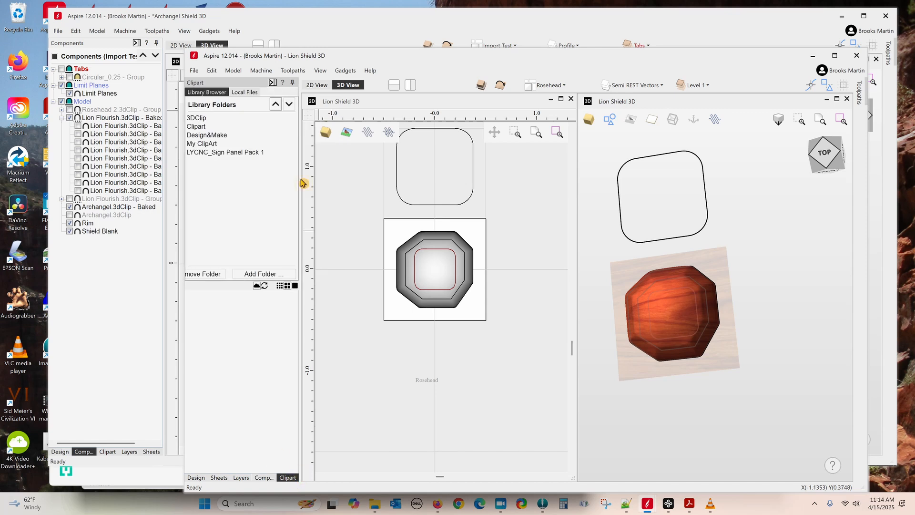
Step: Open the My ClipArt library folder and zoom out on the Lion Shield relief
left_click(203, 144)
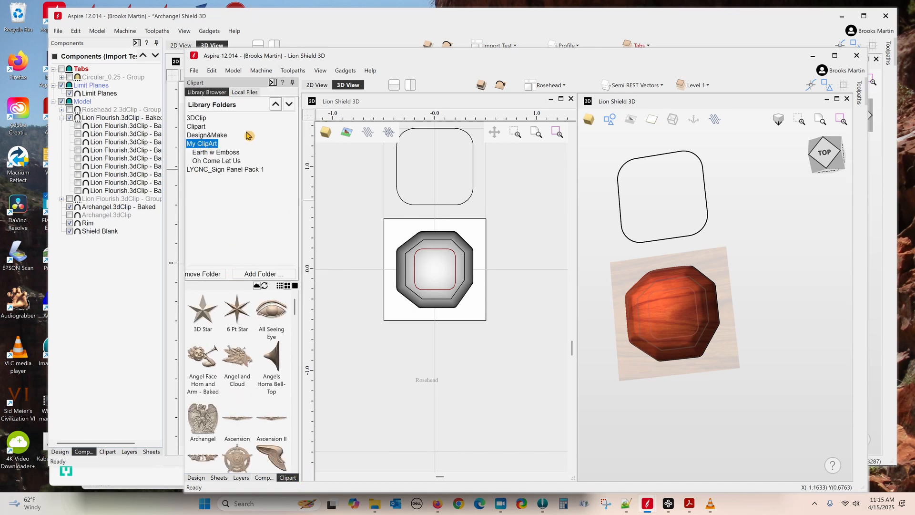
scroll(233, 407, "down", 10)
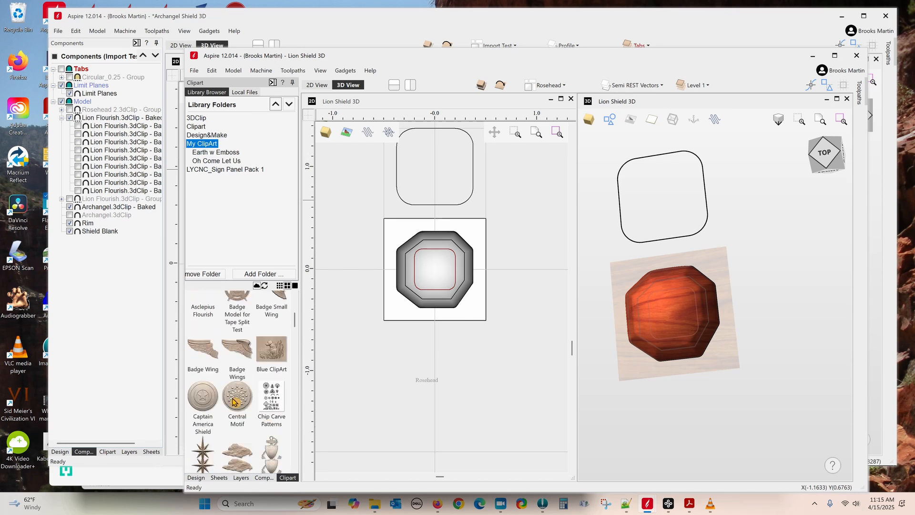
scroll(230, 406, "down", 15)
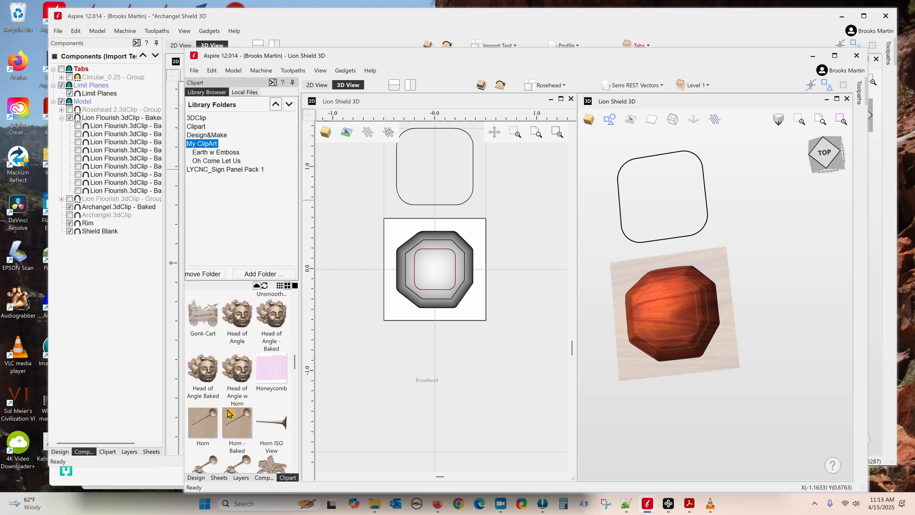
scroll(224, 421, "down", 5)
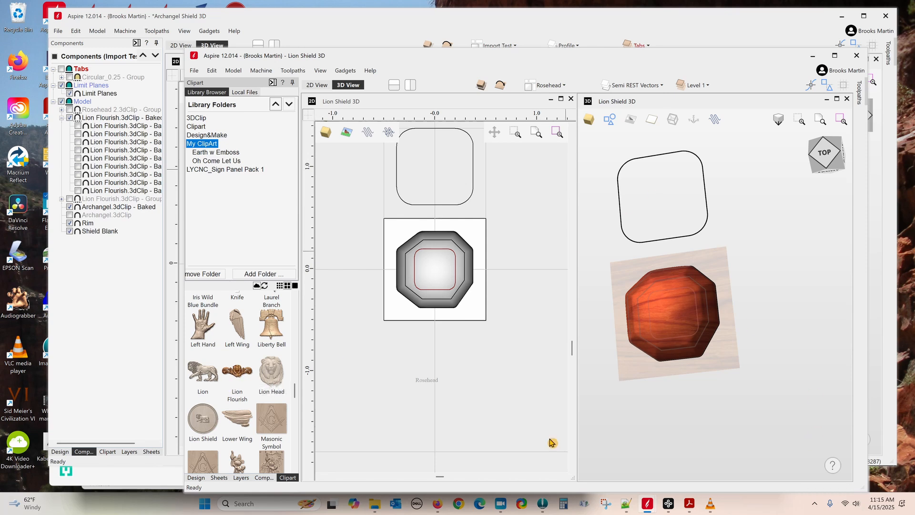
scroll(253, 391, "down", 5)
scroll(248, 397, "down", 3)
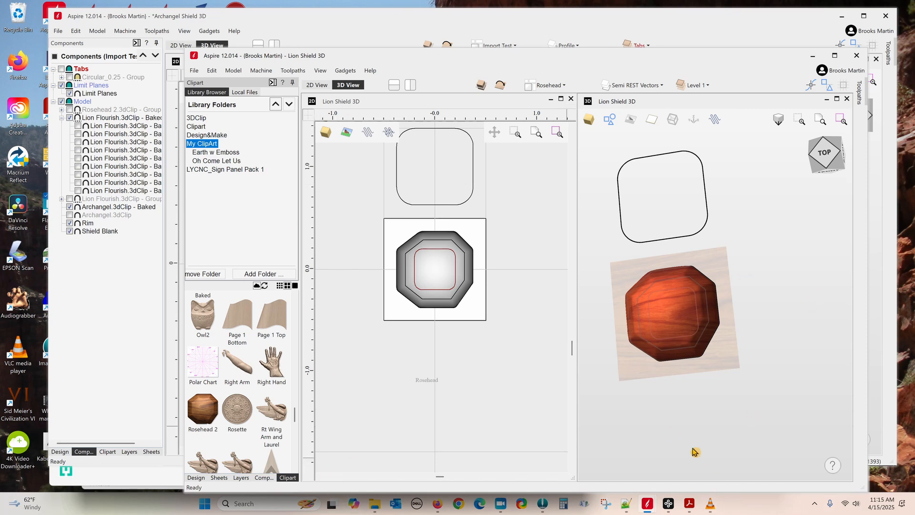
scroll(476, 400, "down", 6)
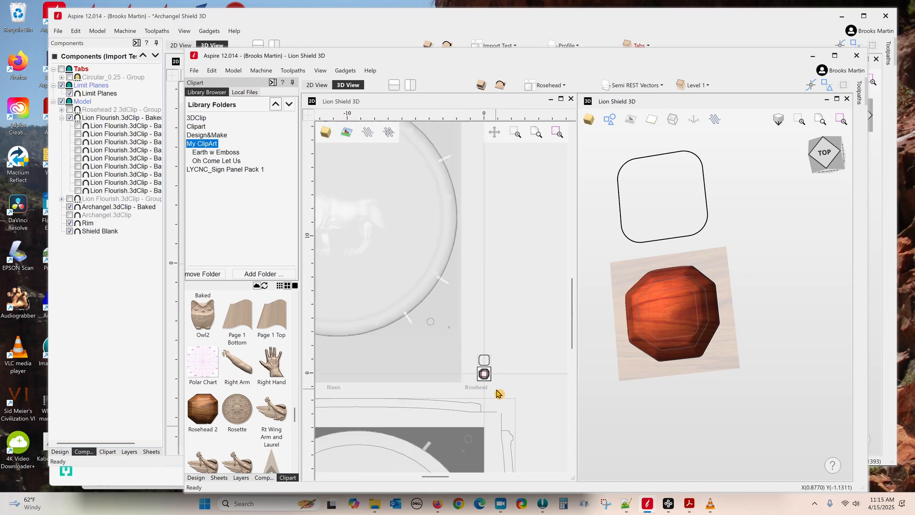
scroll(378, 267, "down", 4)
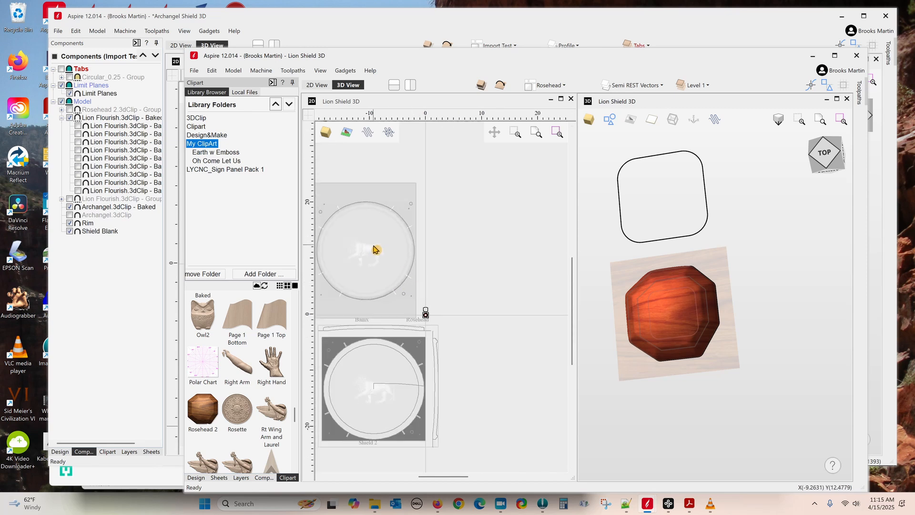
Step: Activate the round shield sheet, turn the lion shield face-on in 3D, and switch to Archangel Shield
left_click(362, 256)
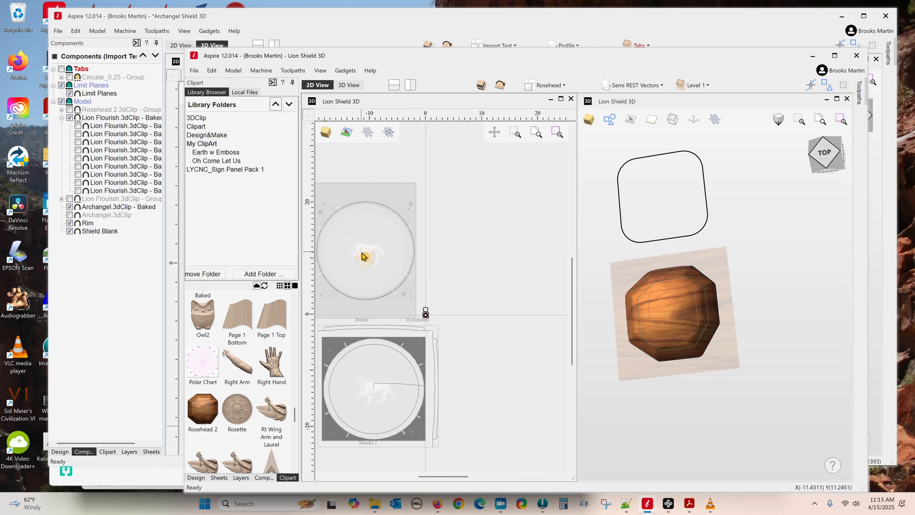
double_click(364, 256)
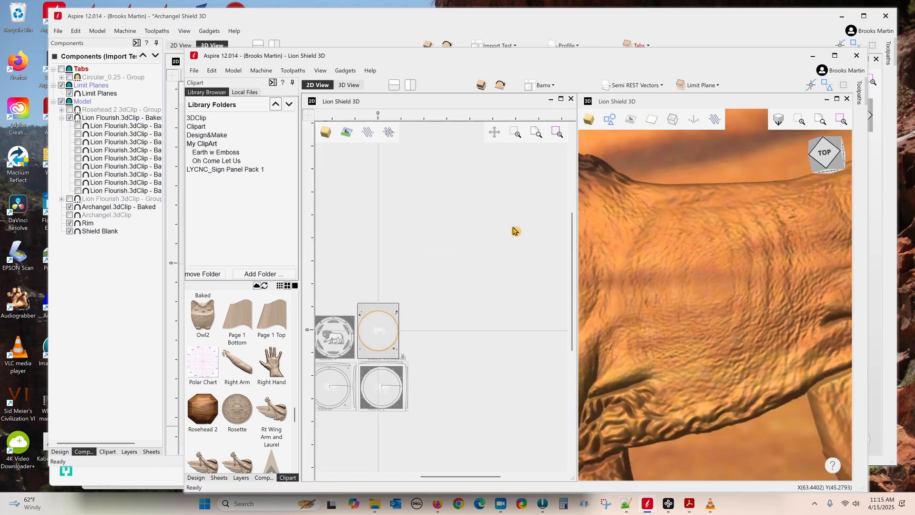
scroll(748, 349, "down", 8)
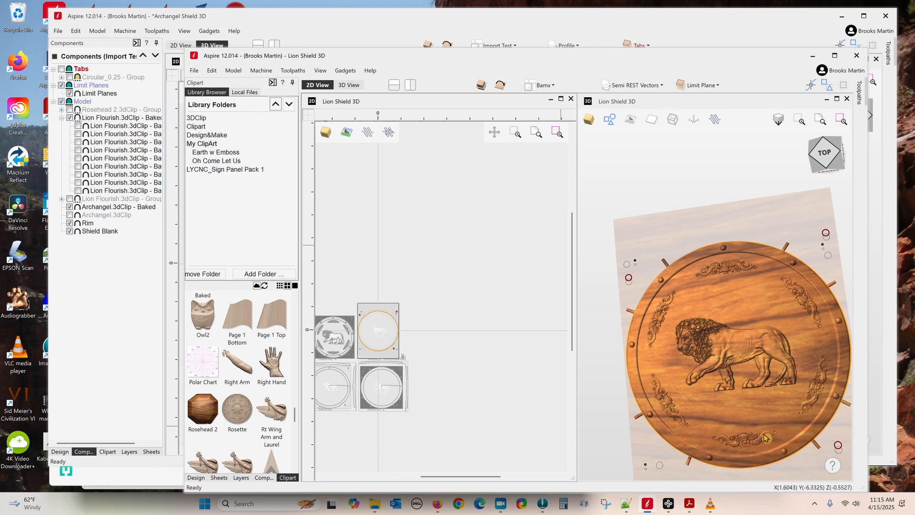
left_click(765, 430)
left_click_drag(764, 431, 757, 448)
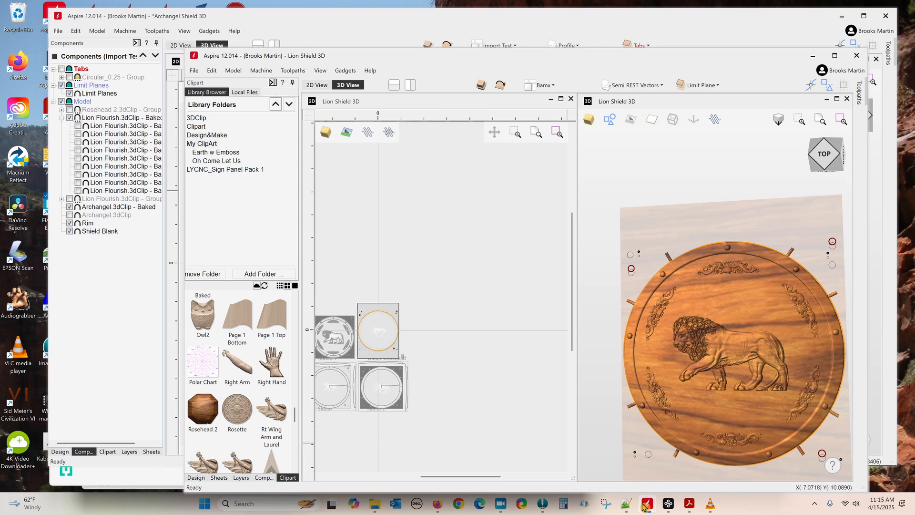
mouse_move(650, 506)
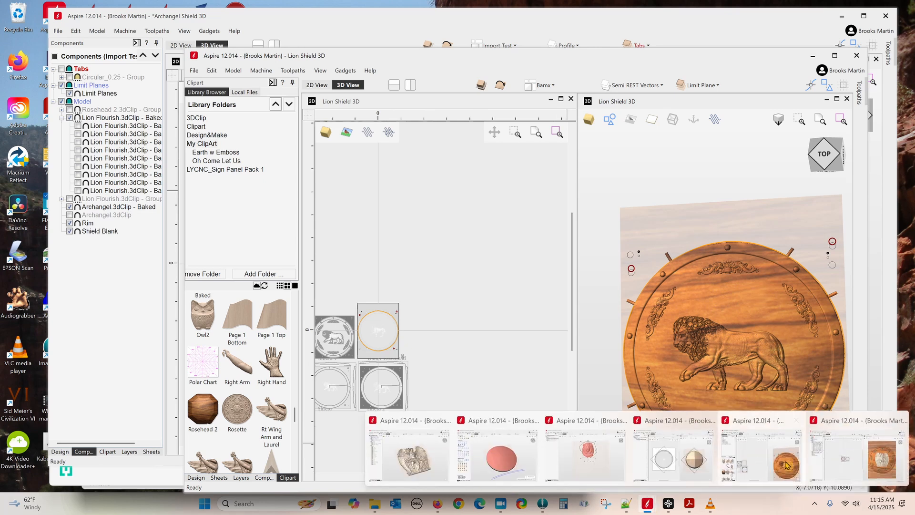
left_click(857, 443)
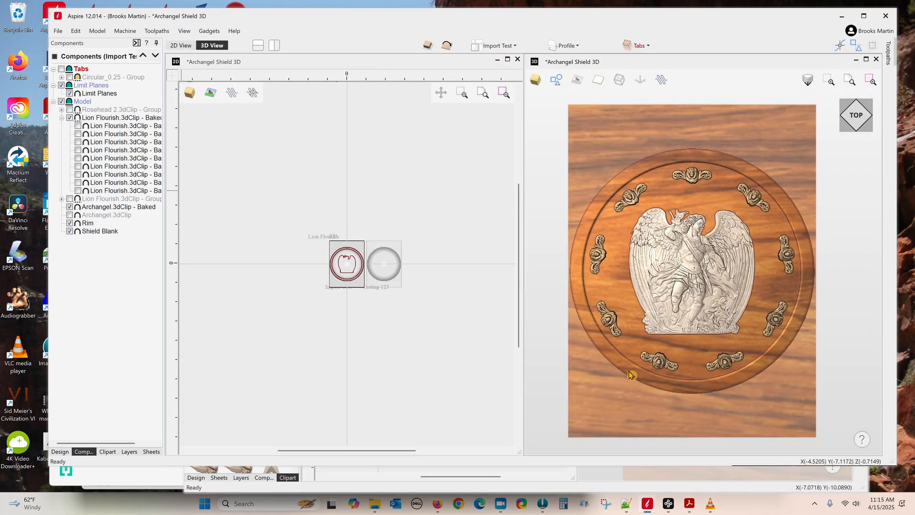
Step: Expand the Rosehead 2.3dClip group and toggle it on, off, then on to show the rim studs
left_click(62, 110)
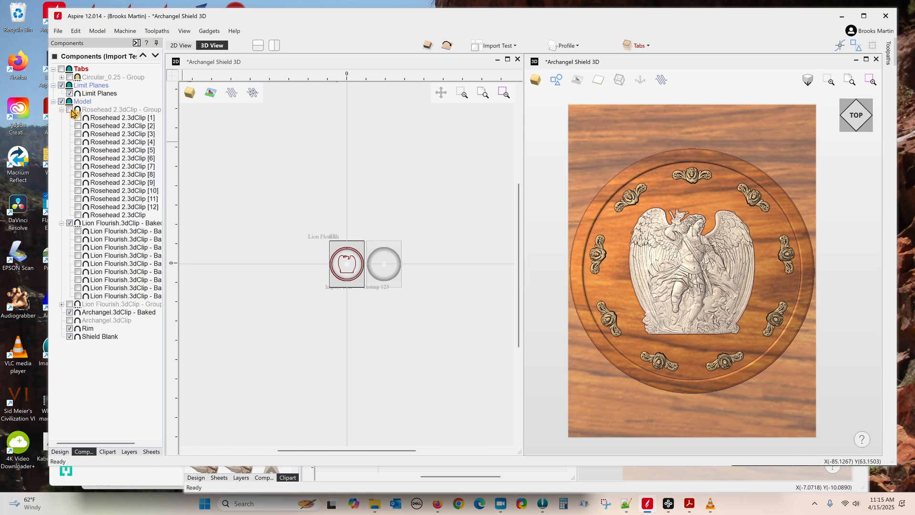
left_click(71, 109)
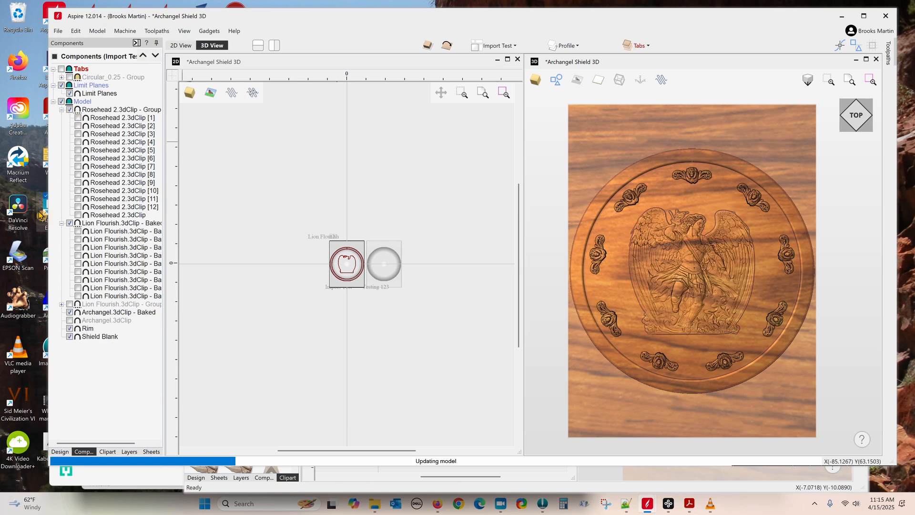
left_click(79, 215)
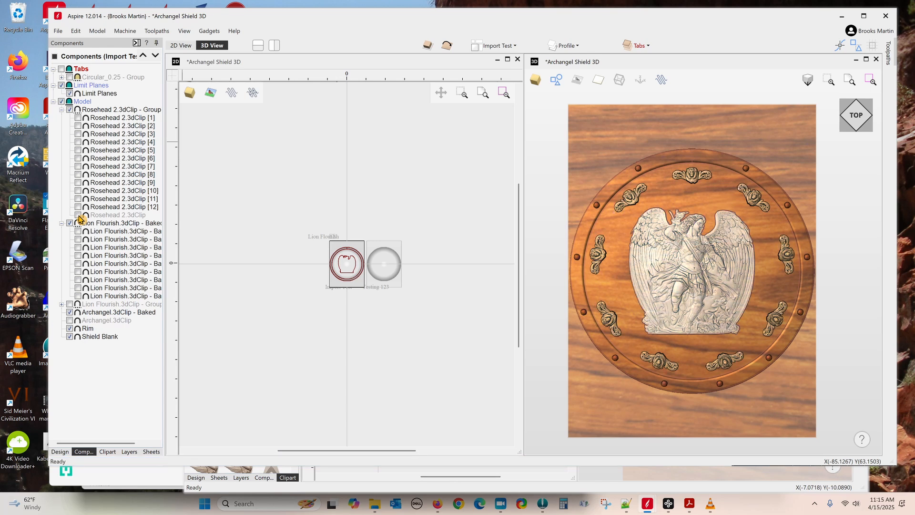
left_click(79, 216)
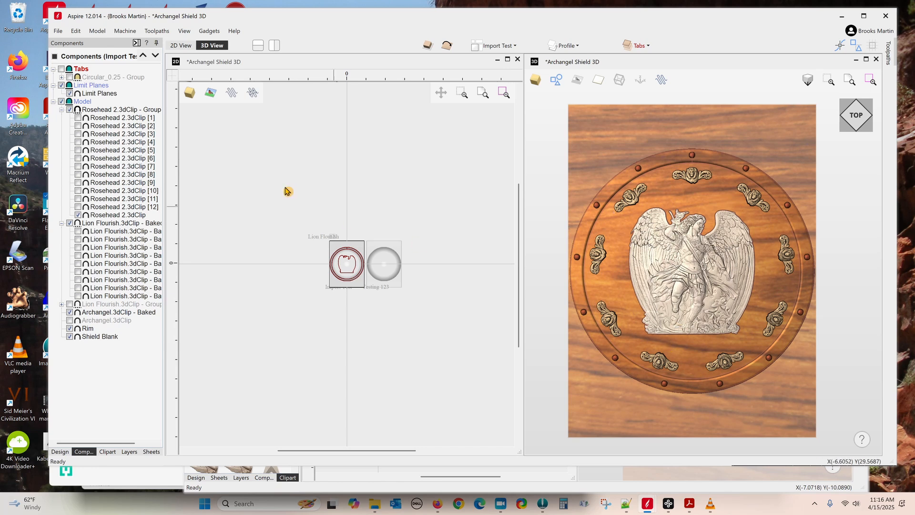
Step: Confirm in Component Properties that the Limit Planes level has a -0.25 base height
right_click(102, 86)
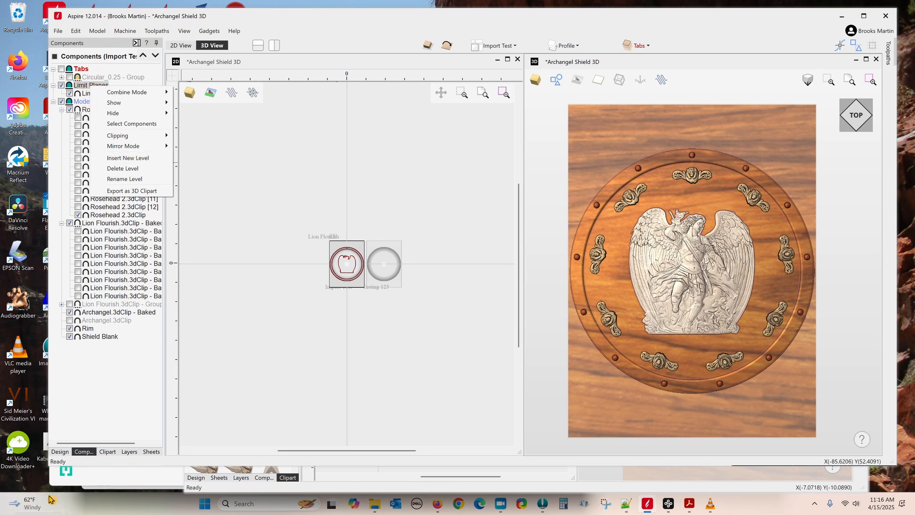
left_click(60, 451)
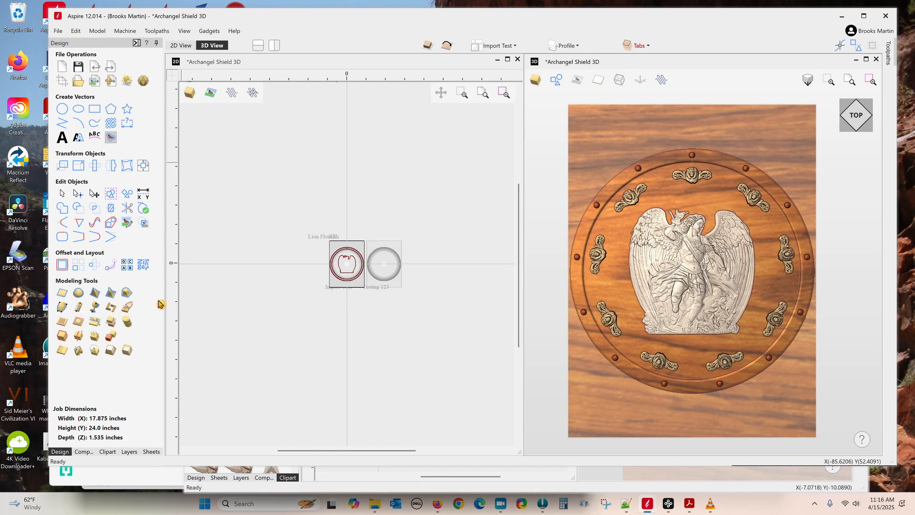
left_click(84, 451)
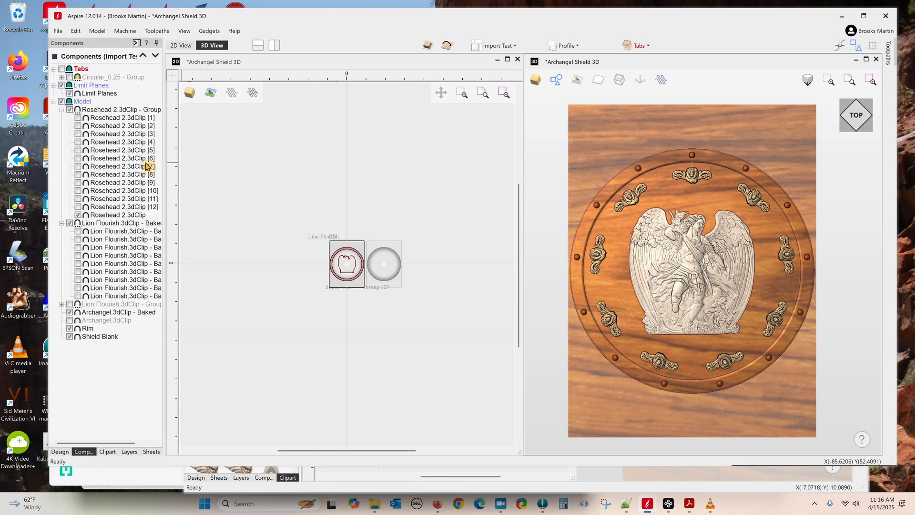
double_click(94, 95)
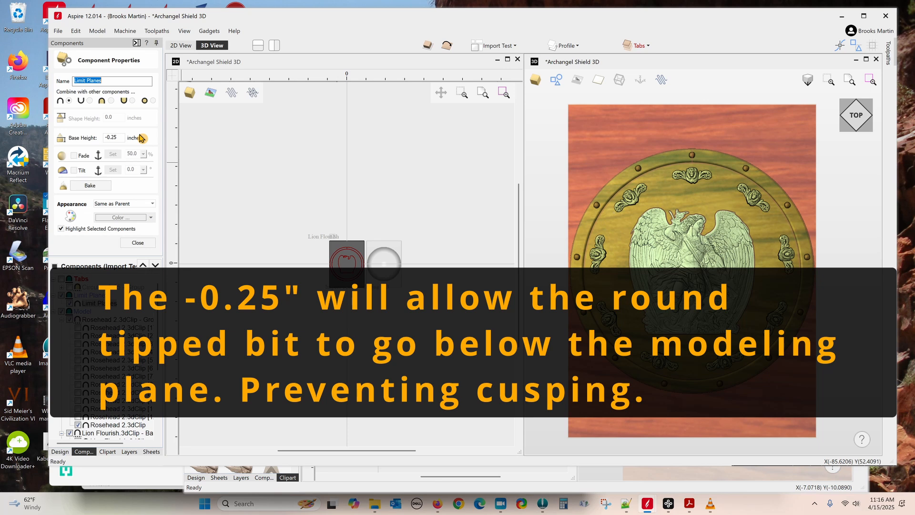
mouse_move(769, 435)
left_mouse_down()
mouse_move(746, 381)
mouse_move(715, 231)
mouse_move(763, 419)
mouse_move(779, 432)
left_mouse_up()
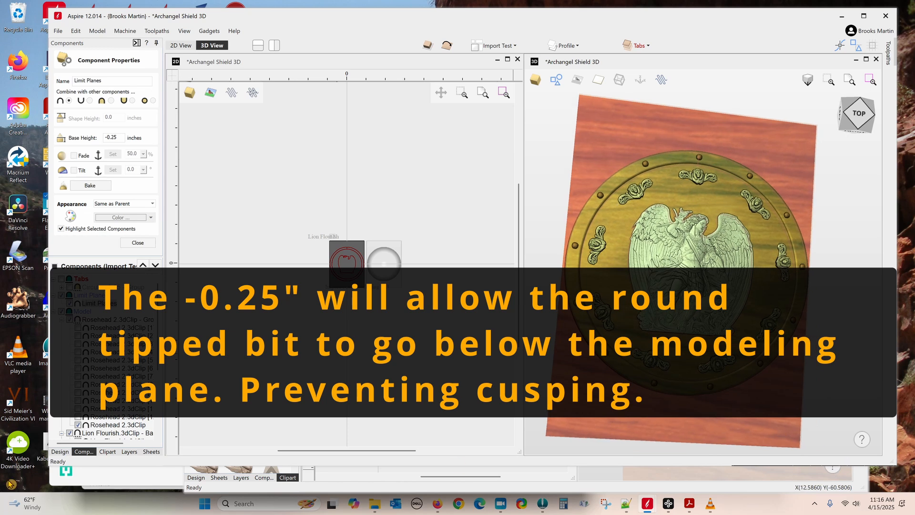
left_click(137, 243)
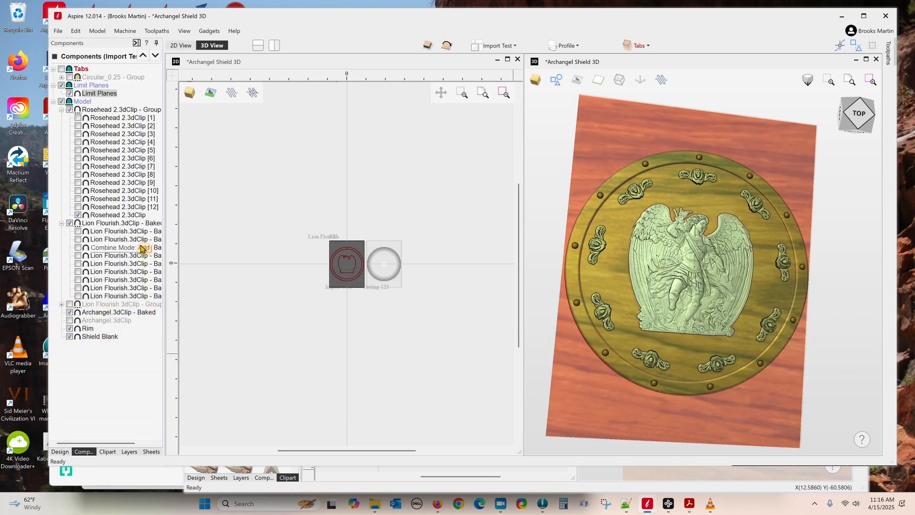
Step: Show the Circular_0.25 holding tabs, collapse the Model branch, and open the 3DClip clipart folder
left_click(62, 69)
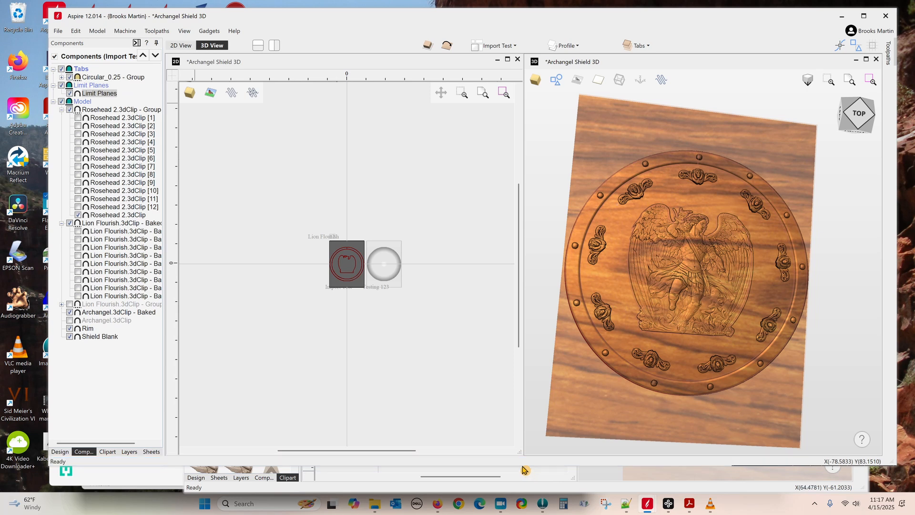
left_click(53, 102)
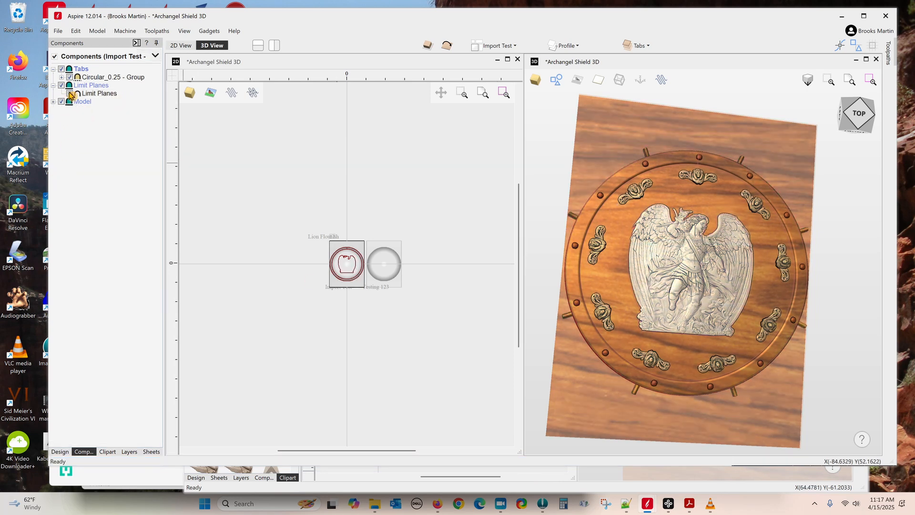
left_click(97, 79)
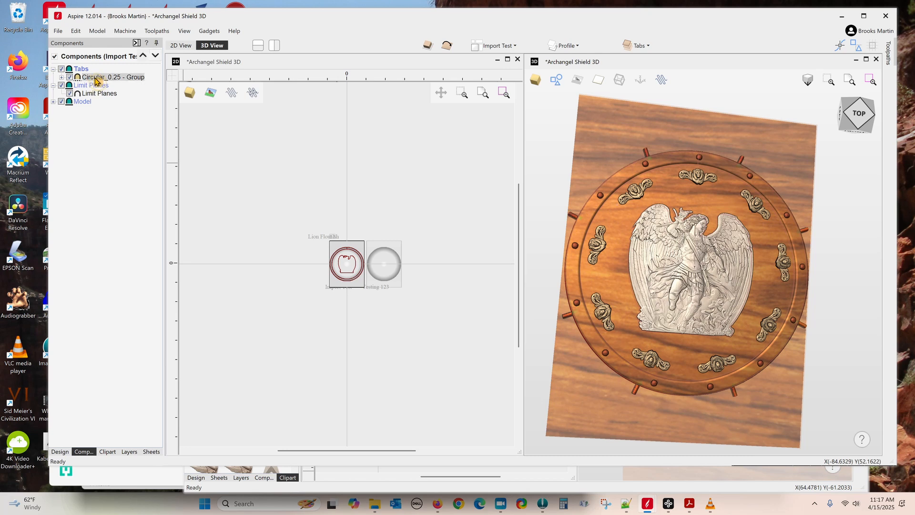
left_click(107, 453)
left_click(63, 78)
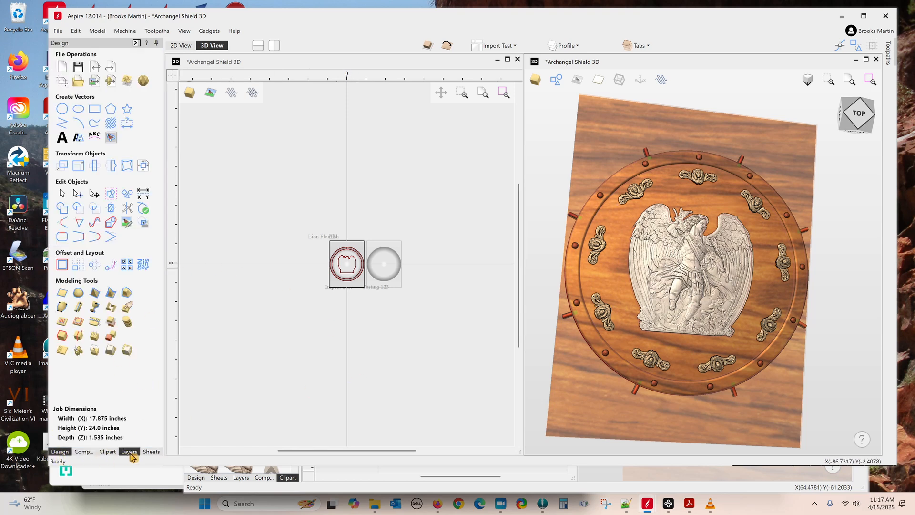
Step: Browse the clipart library to the 3D Tabs folder with Circular, Pyramid, Rectangular and Truncated tabs
left_click(105, 452)
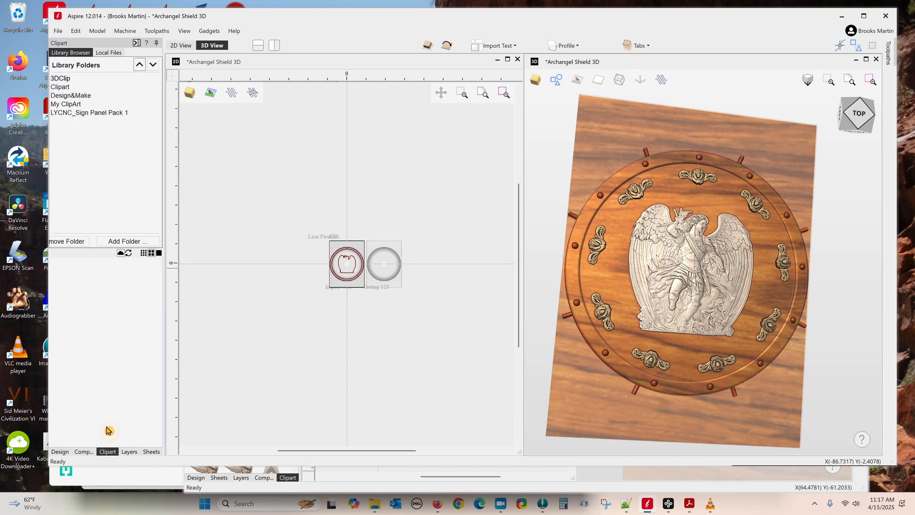
left_click(58, 80)
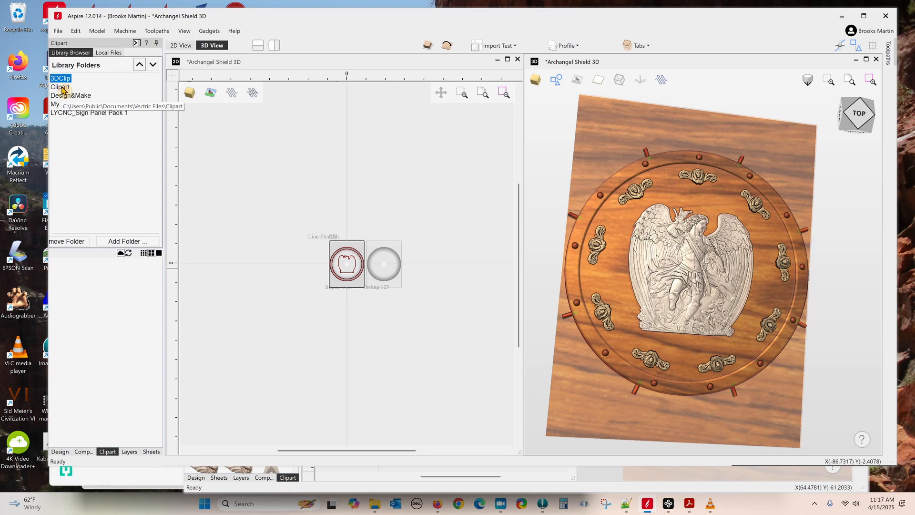
left_click(61, 87)
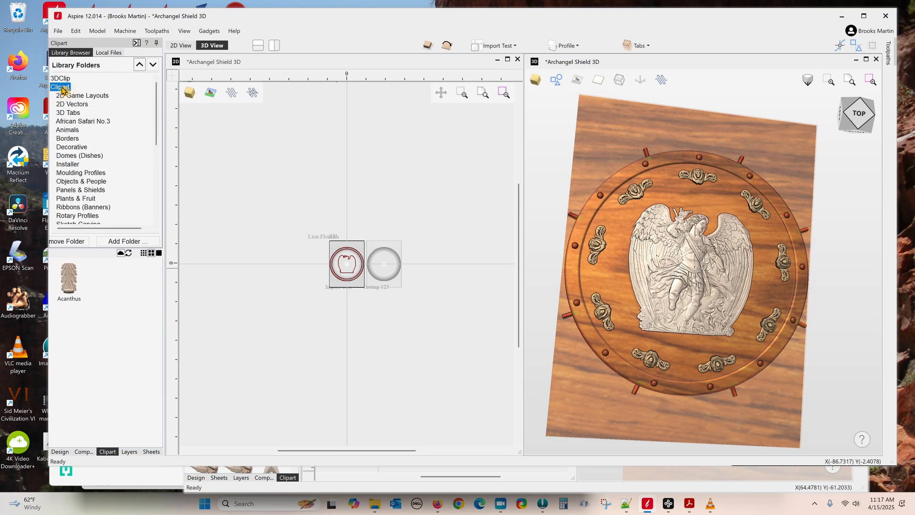
left_click(76, 113)
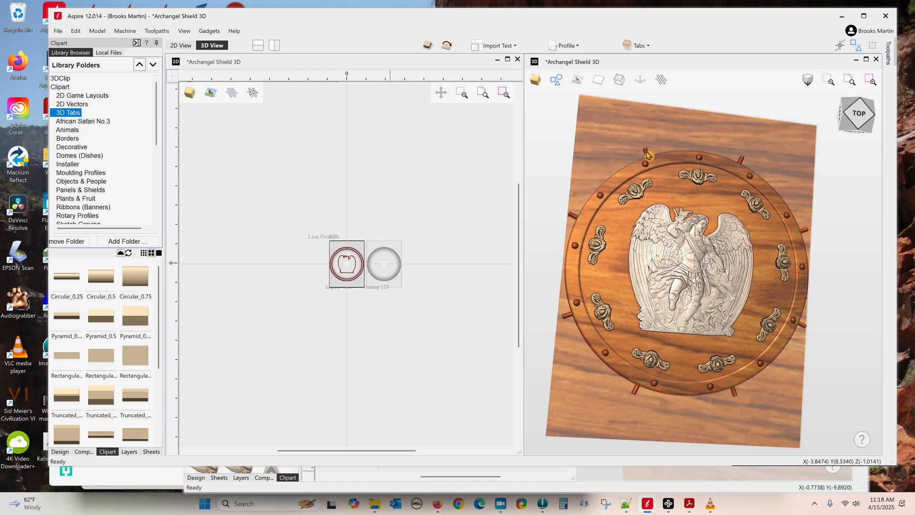
Step: Orbit the shield edge-on and underneath, displaying both sides of the model
left_click_drag(724, 414, 682, 234)
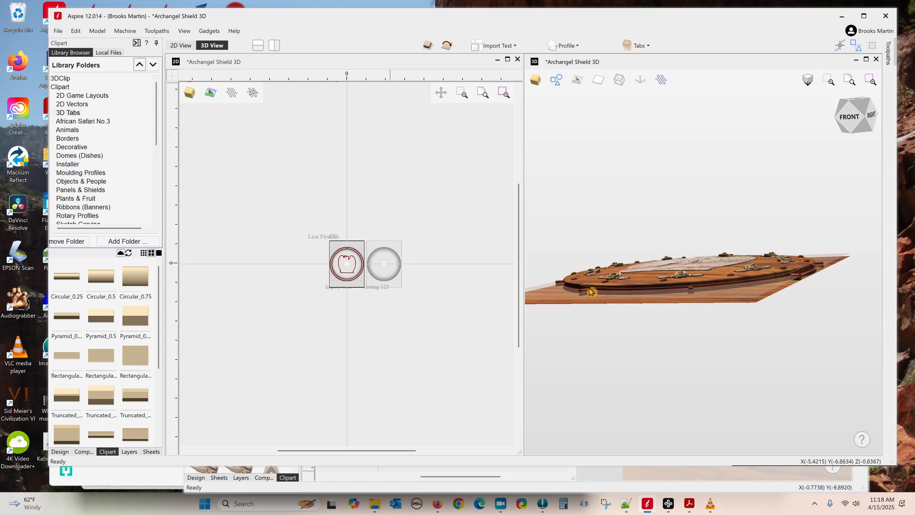
left_click_drag(753, 170, 787, 313)
left_click_drag(791, 143, 763, 174)
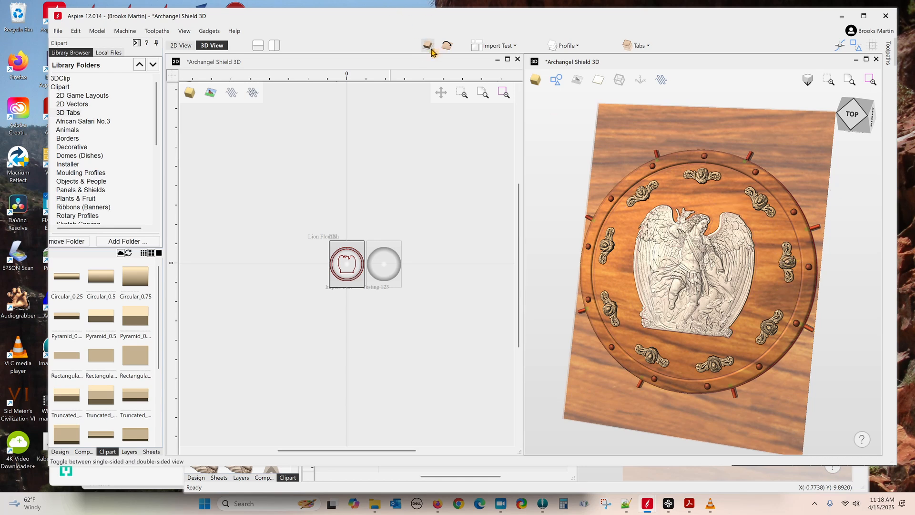
left_click(446, 46)
left_click_drag(755, 293, 549, 195)
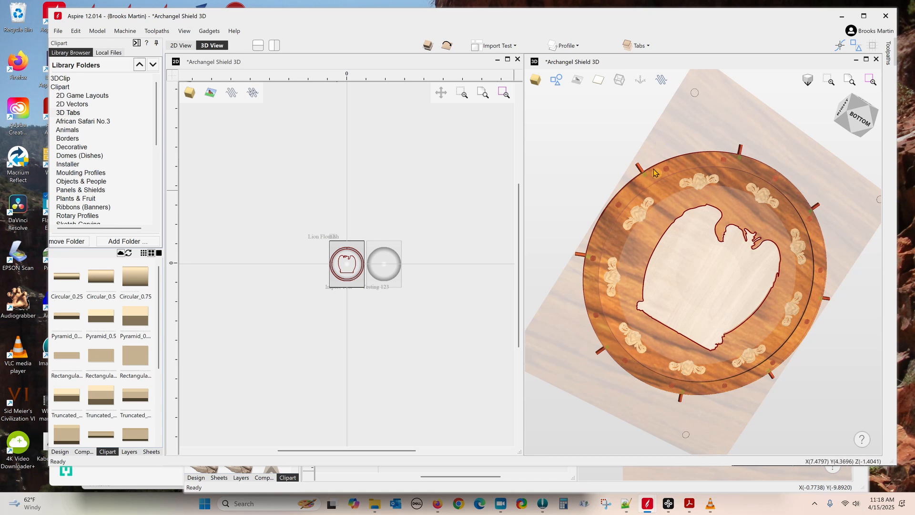
Step: Return to the top face and open Material Setup showing 1.535-inch thickness and 0.13-inch gaps
left_click_drag(628, 170, 654, 380)
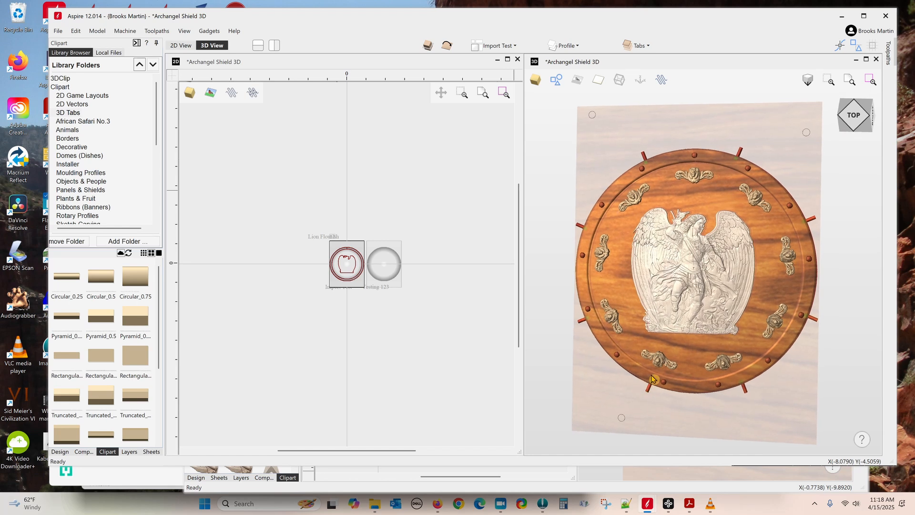
left_click(62, 452)
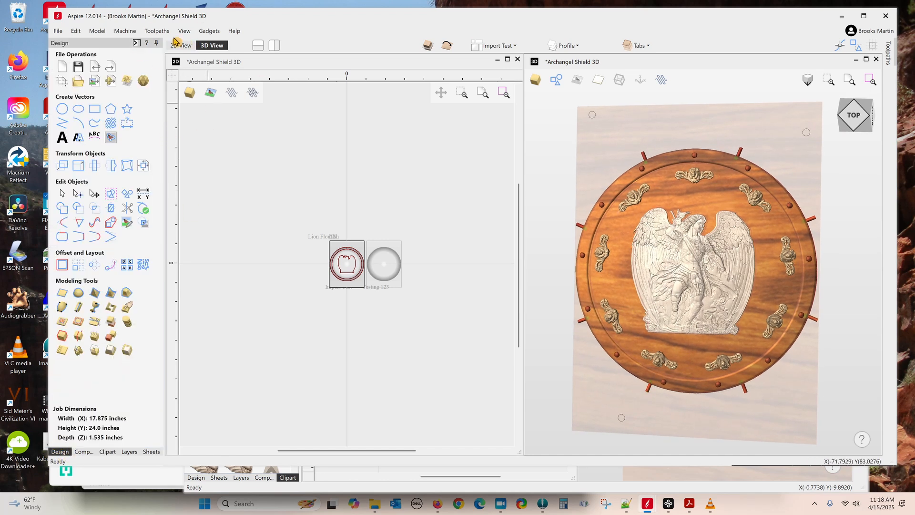
left_click(136, 44)
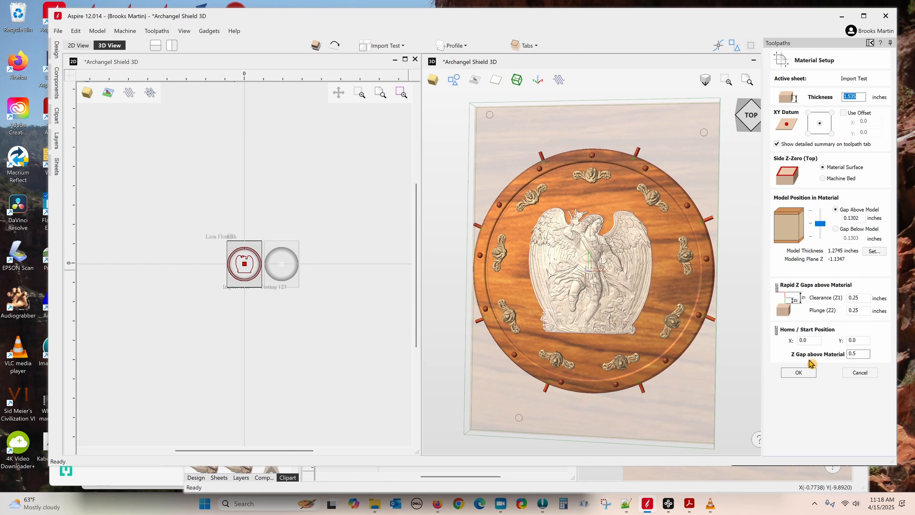
Step: Cancel Material Setup, then zoom and pan the 2D view to centre the shield outlines
left_click(859, 372)
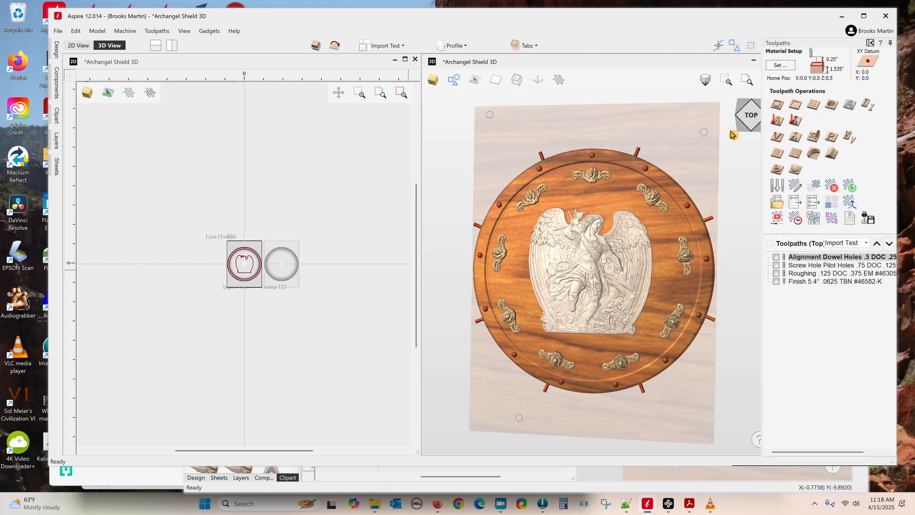
double_click(704, 137)
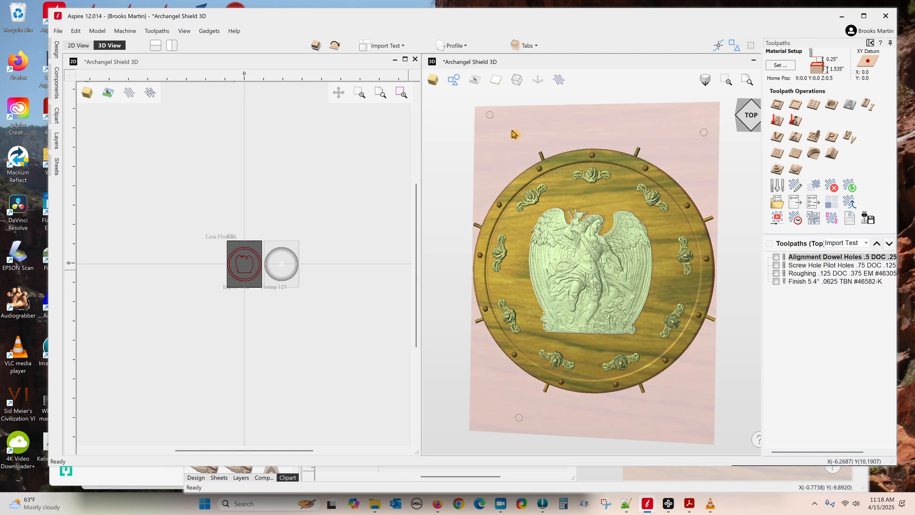
left_click(493, 122)
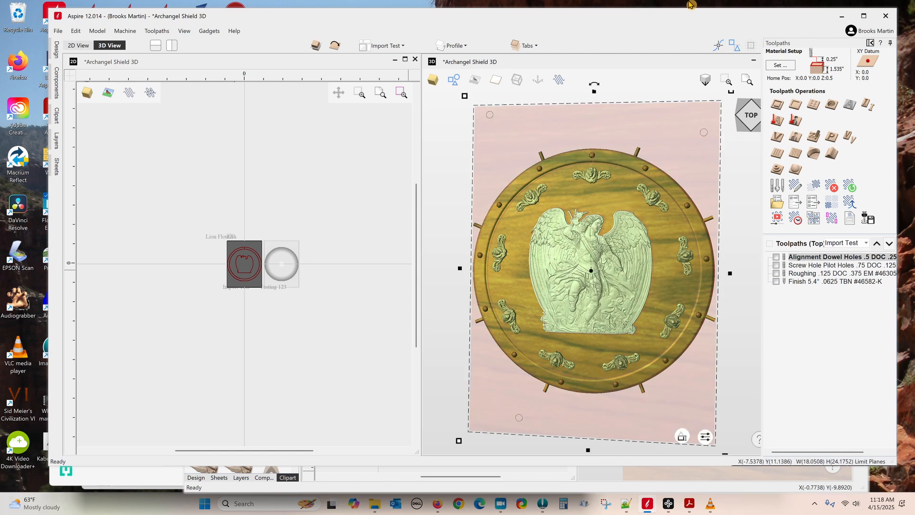
scroll(229, 262, "up", 5)
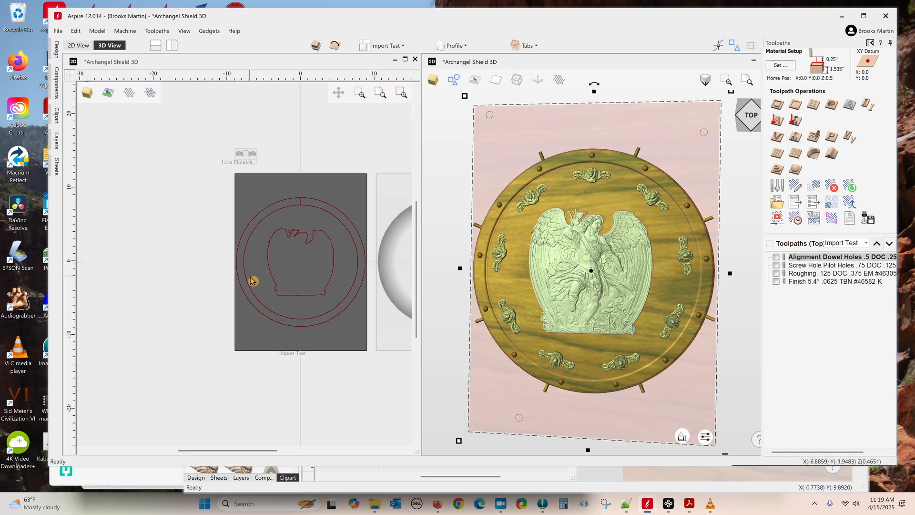
middle_click_drag(337, 249, 280, 275)
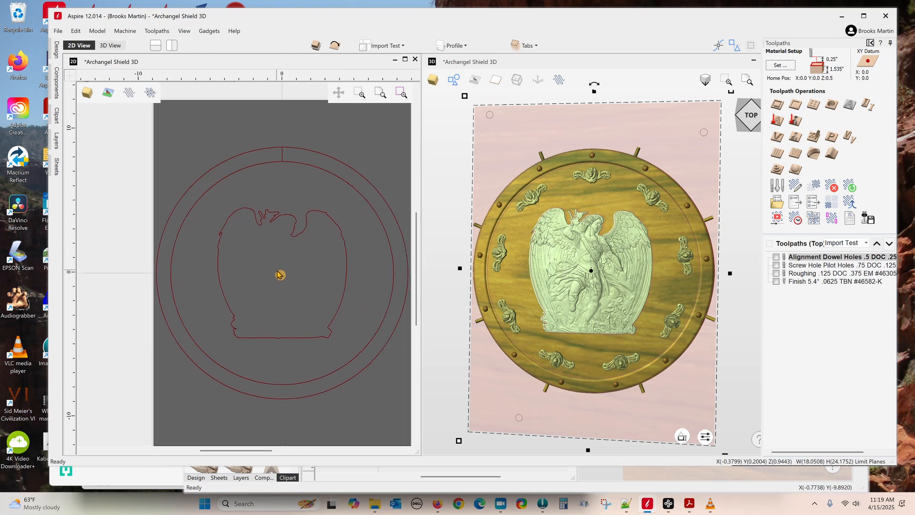
left_click(118, 158)
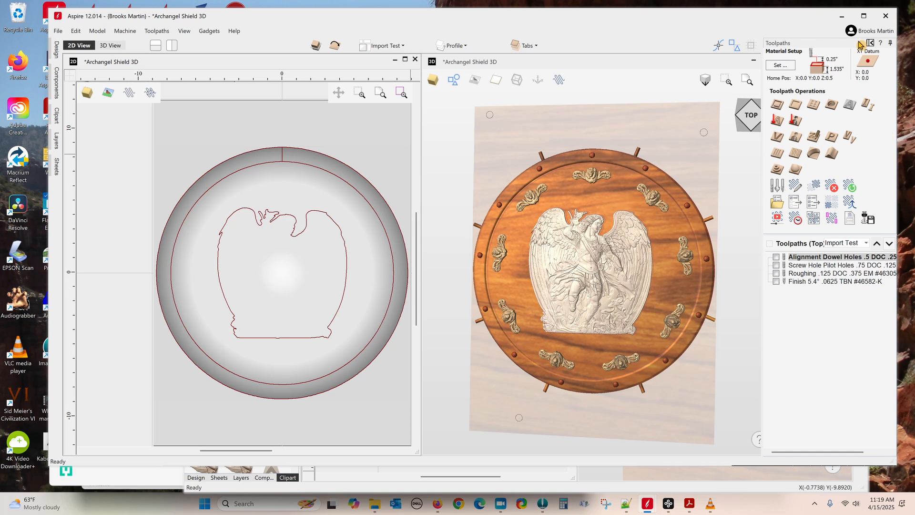
Step: Show the Alignment Dowel Holes layer, go back to the Design tools, and switch to Firefox
left_click(462, 48)
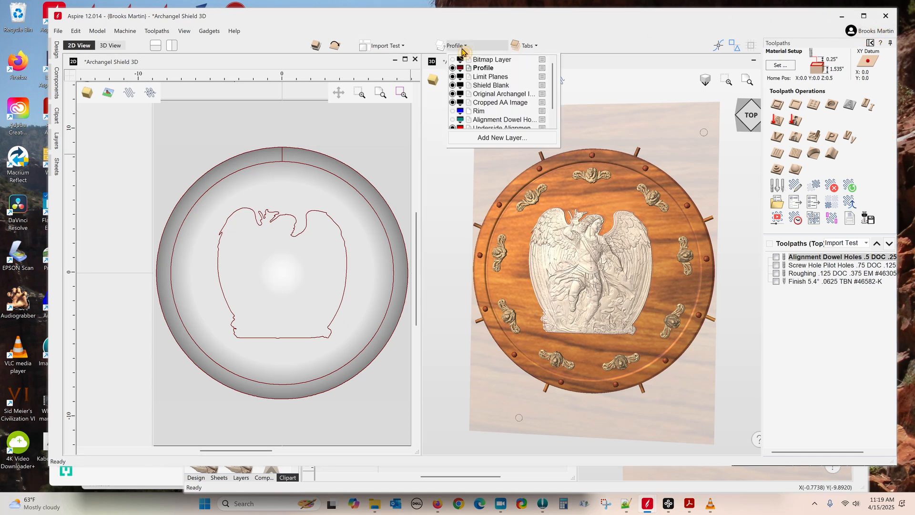
left_click(453, 119)
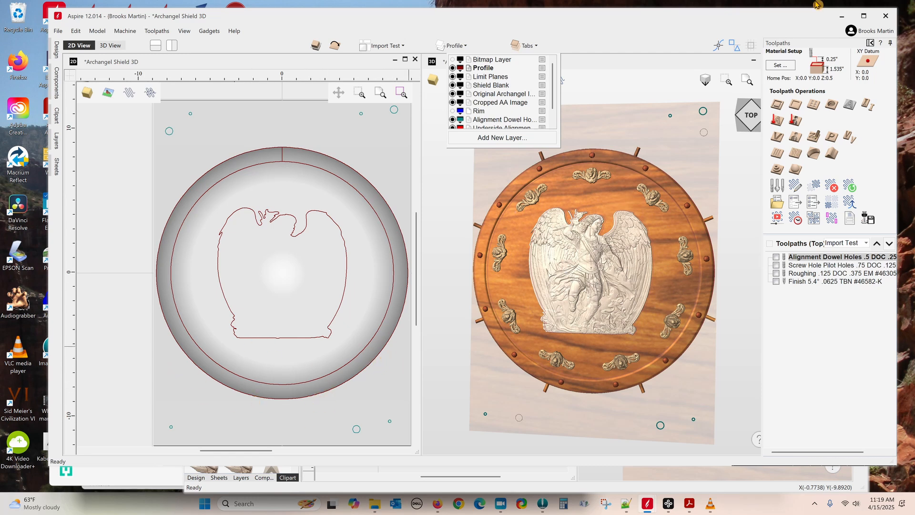
left_click(870, 43)
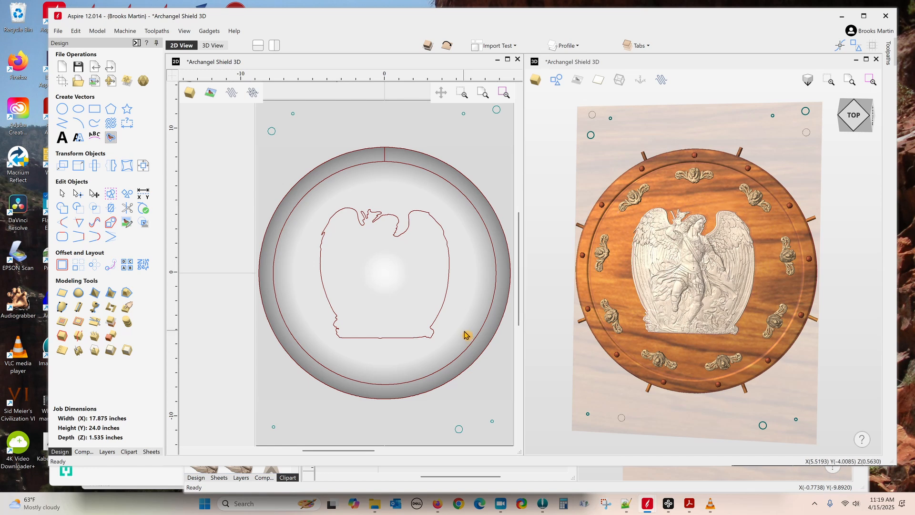
left_click(438, 503)
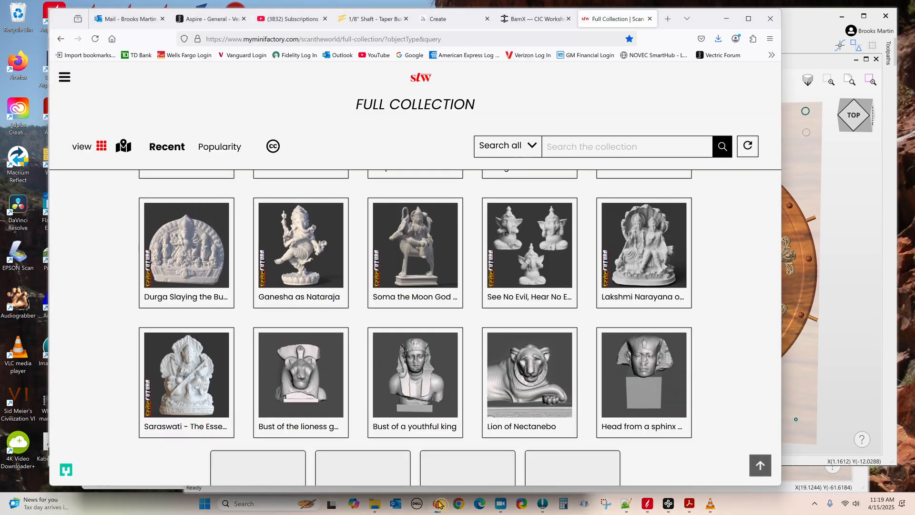
Step: Browse the BamX bamboo-core sheets page in Firefox, then bring the Aspire shield project forward
left_click(528, 19)
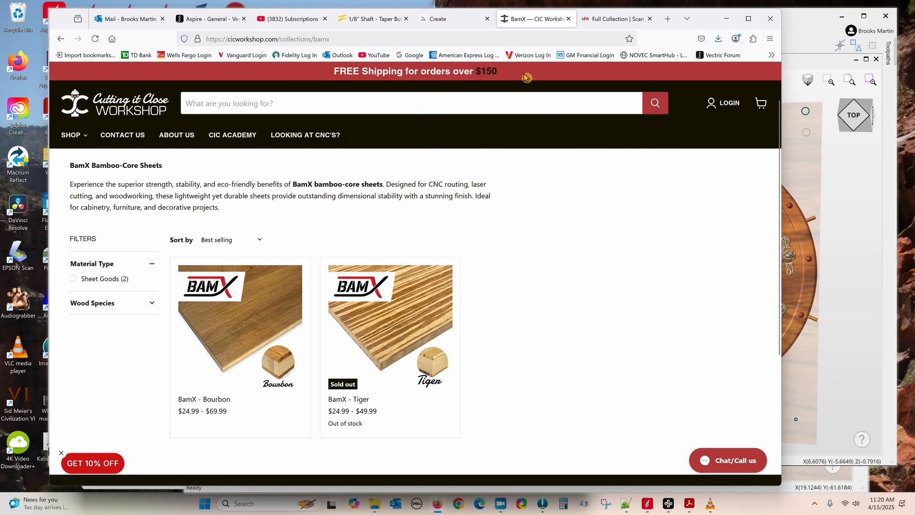
left_click(863, 310)
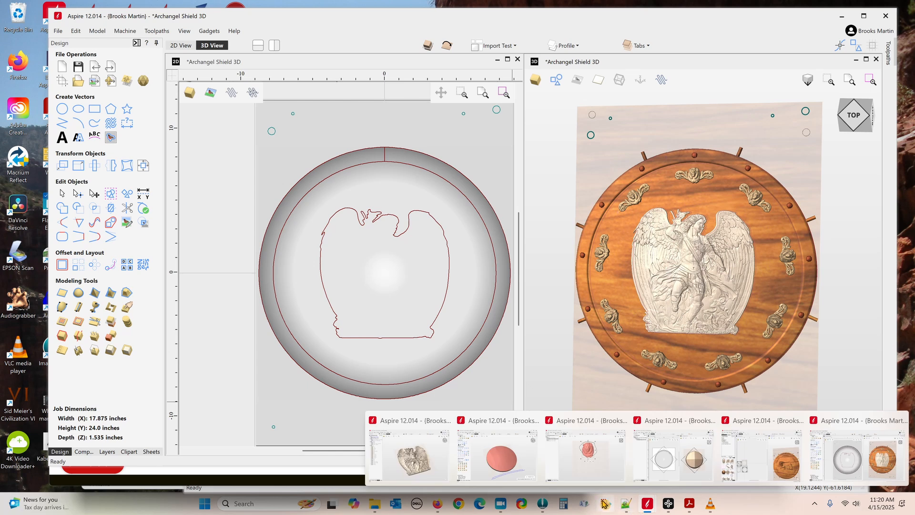
mouse_move(372, 509)
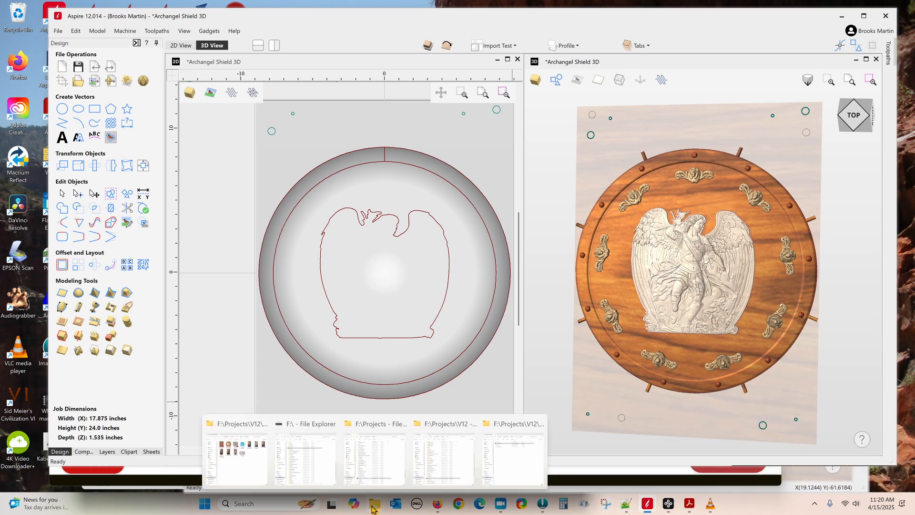
Step: Open the Anchangel project folder and view 'Grain Pop between 120 and 220 Grits.jpg'
left_click(240, 420)
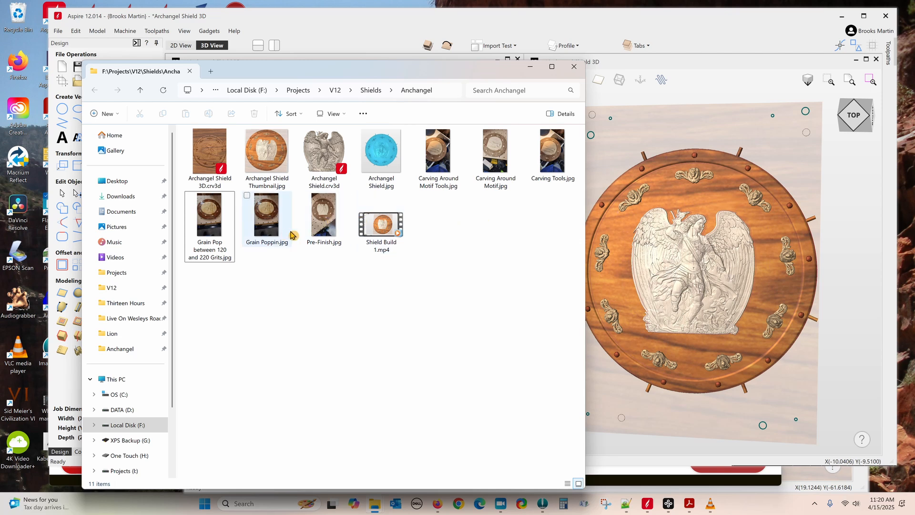
double_click(213, 223)
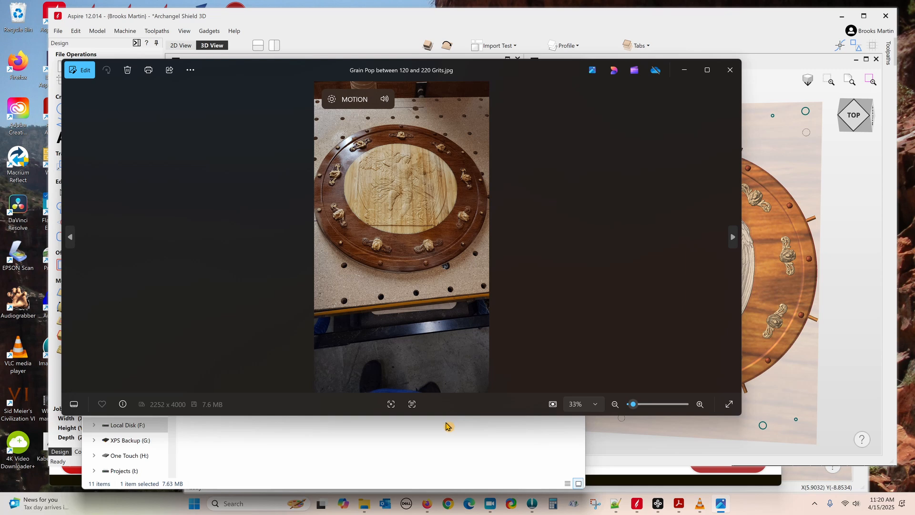
Step: Enlarge and zoom the viewer, browse the Pre-Finish and Grain Poppin photos to Shield Build 1.mp4, then close it
double_click(446, 415)
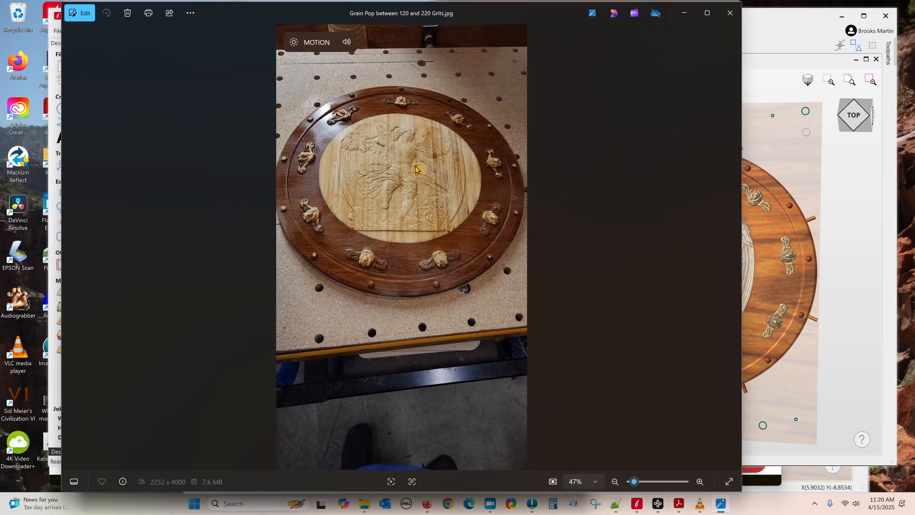
scroll(413, 184, "up", 4)
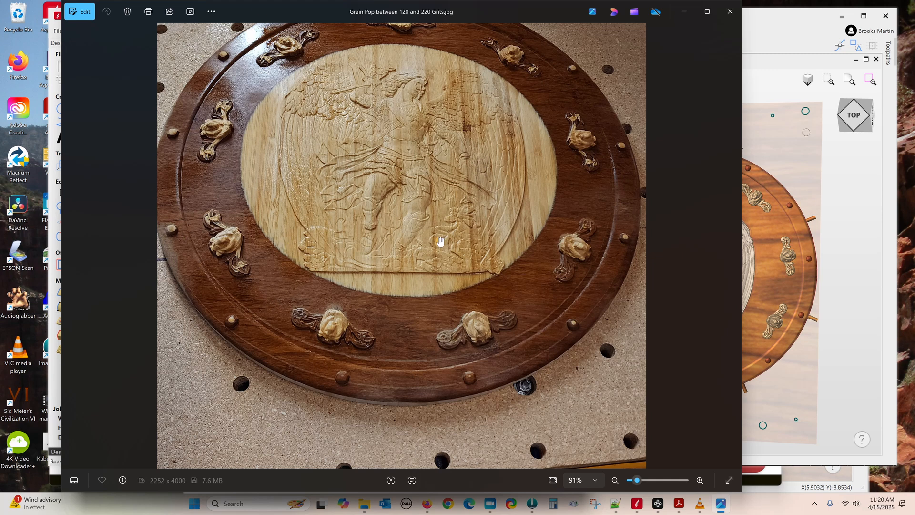
left_click(734, 247)
left_click(734, 247)
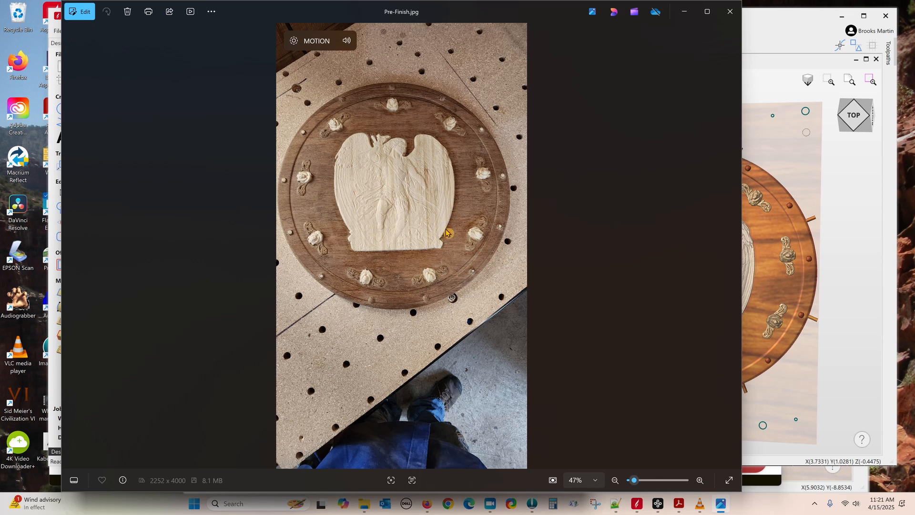
left_click(68, 247)
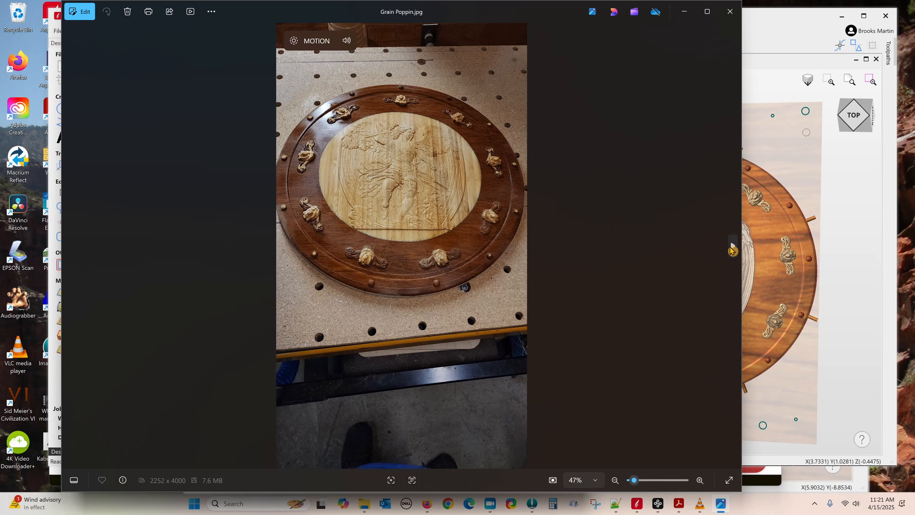
left_click(732, 249)
left_click(732, 248)
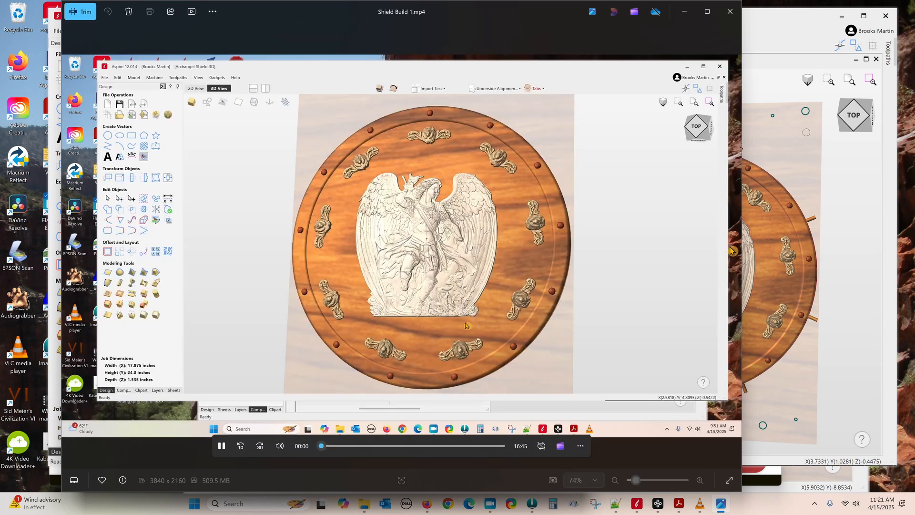
key("Escape")
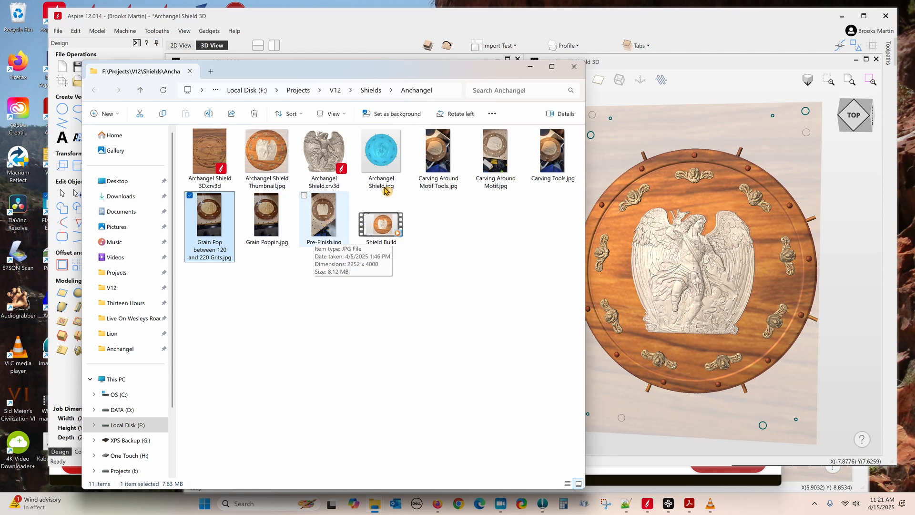
Step: Zoom to about 195% on the Carving Around Motif Tools photo, then return to Firefox
double_click(443, 155)
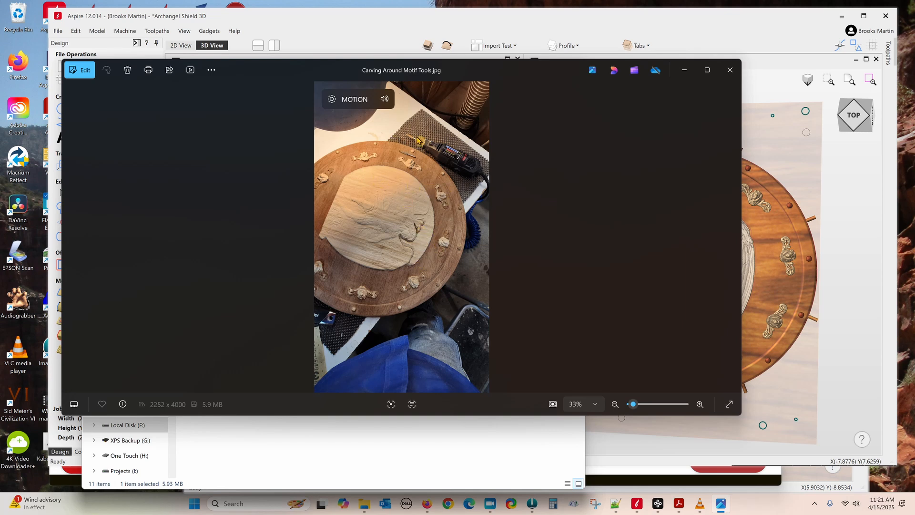
scroll(418, 139, "up", 6)
scroll(388, 241, "up", 1)
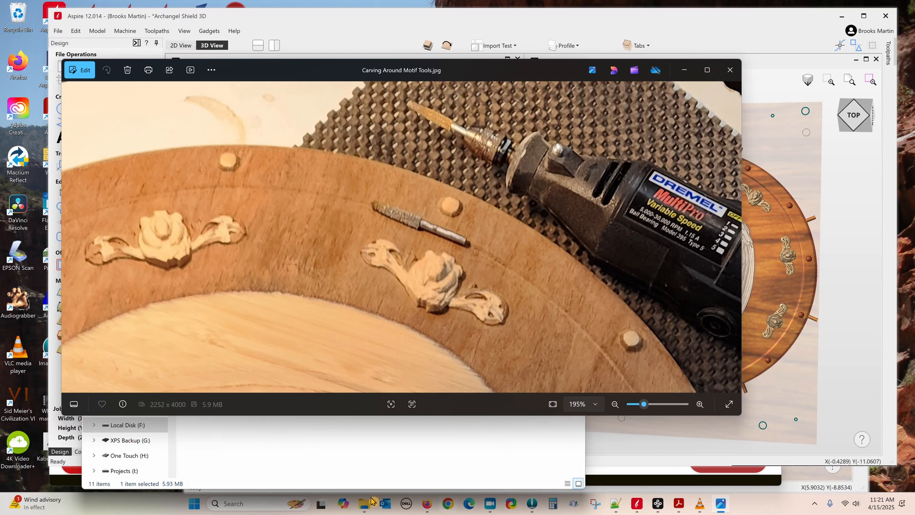
left_click(428, 506)
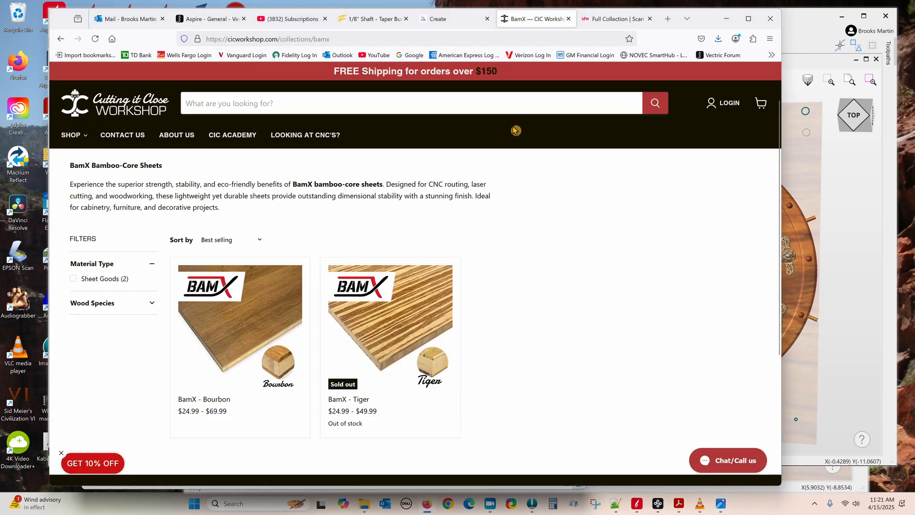
Step: On Kutzall's 1/8" shaft Taper Burr page, compare Coarse and Very Coarse, pick Fine, then return to Aspire
left_click(376, 19)
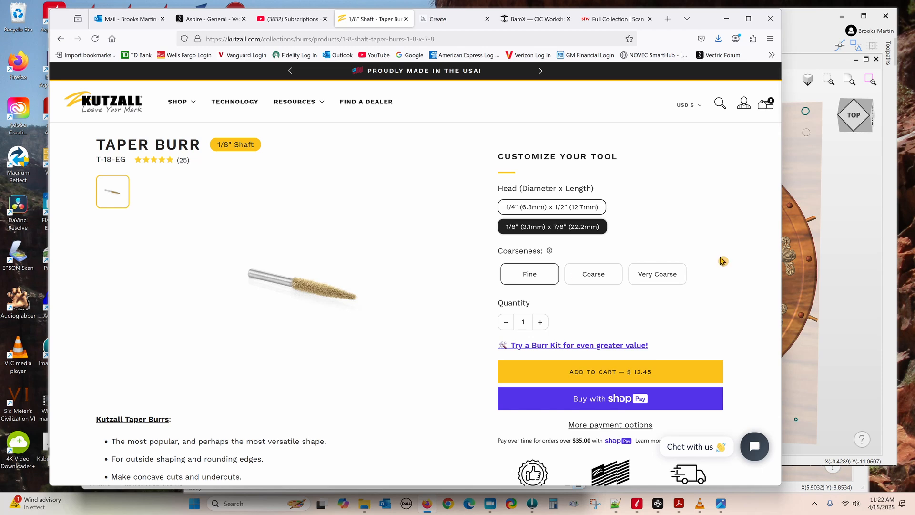
left_click(604, 275)
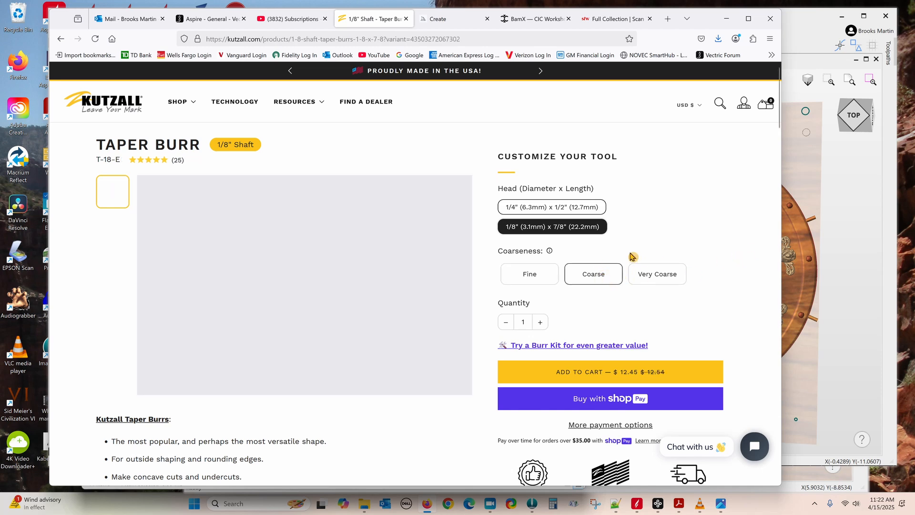
left_click(668, 281)
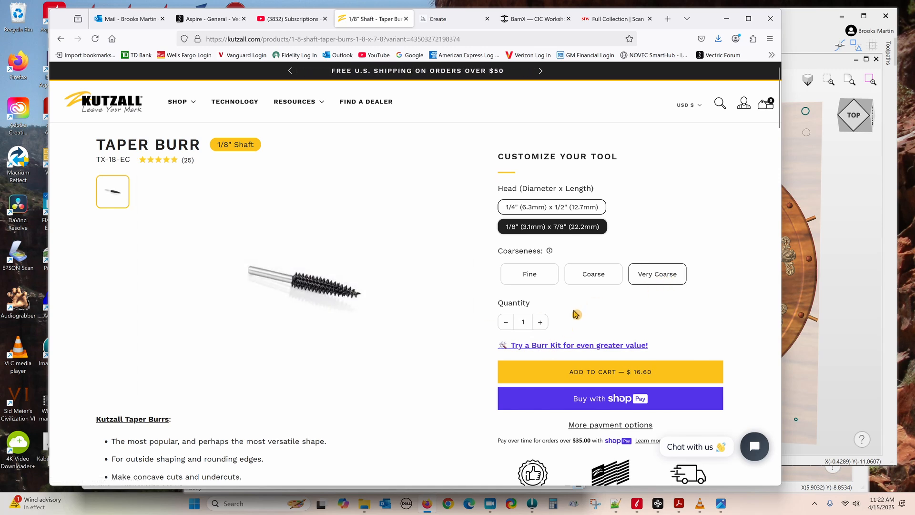
left_click(532, 280)
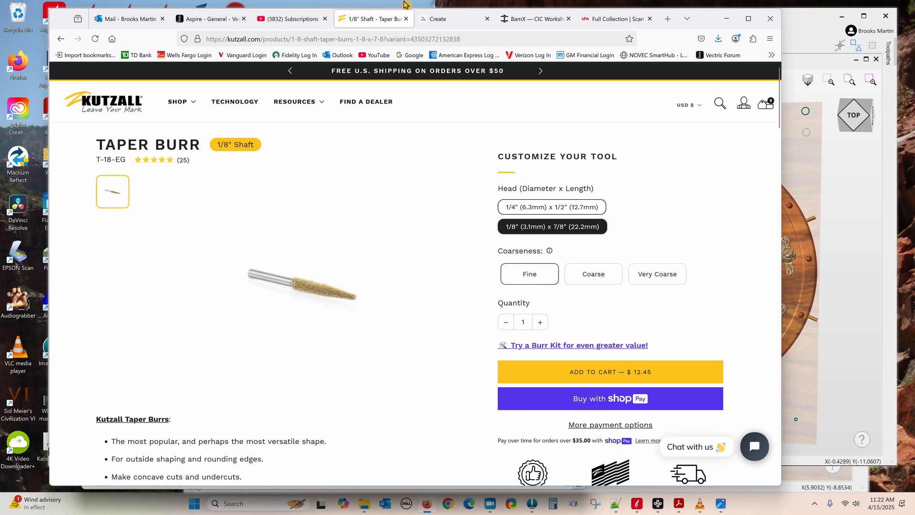
left_click(853, 410)
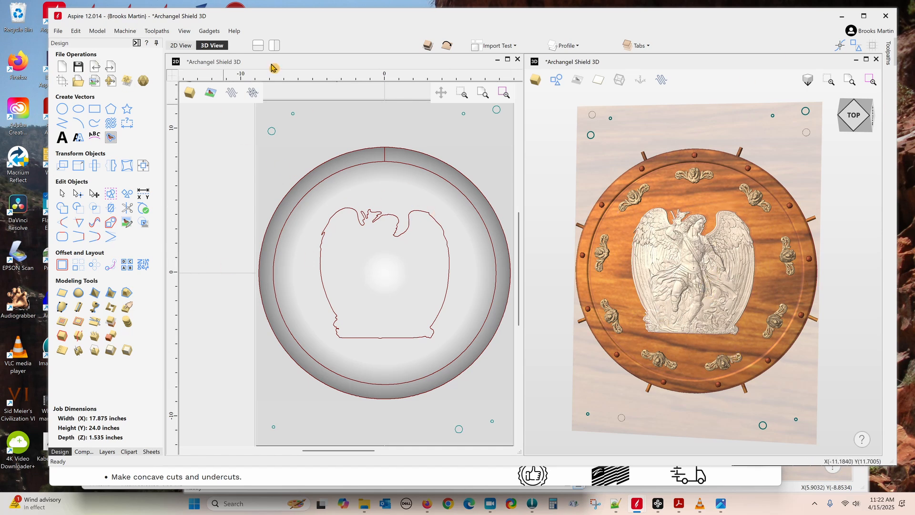
Step: Check the Toolpaths panel, then expand the Model group in the components tree
left_click(136, 43)
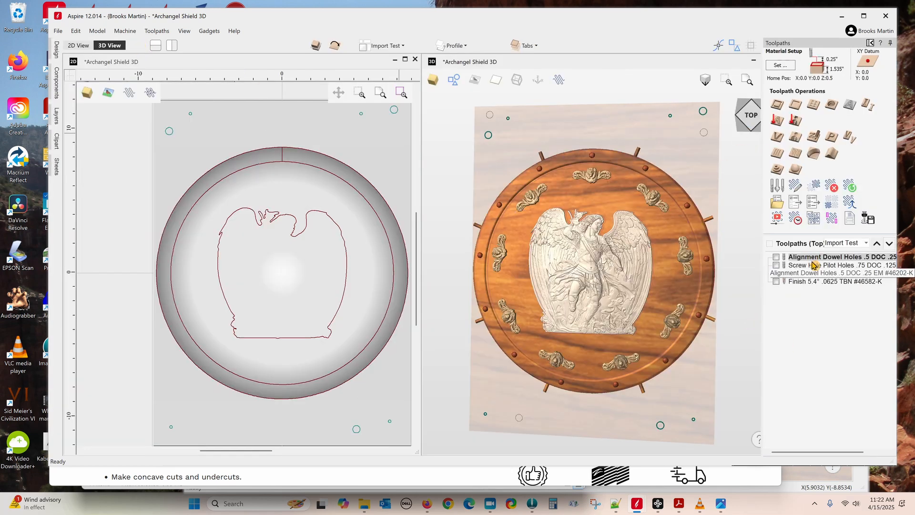
mouse_move(809, 277)
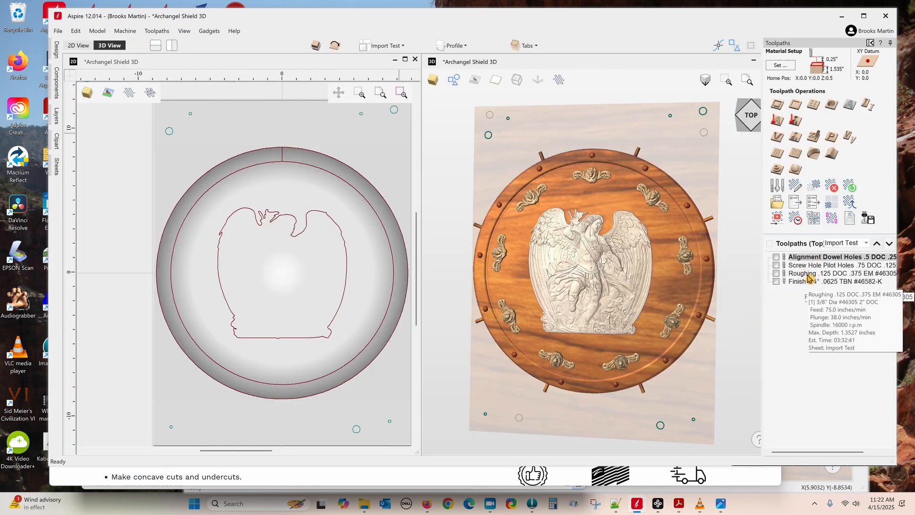
left_click(873, 43)
left_click(80, 452)
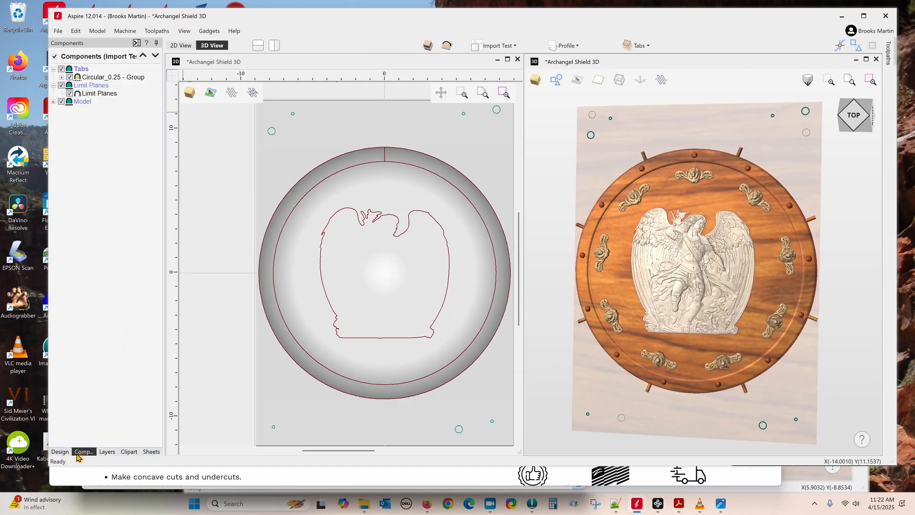
left_click(53, 102)
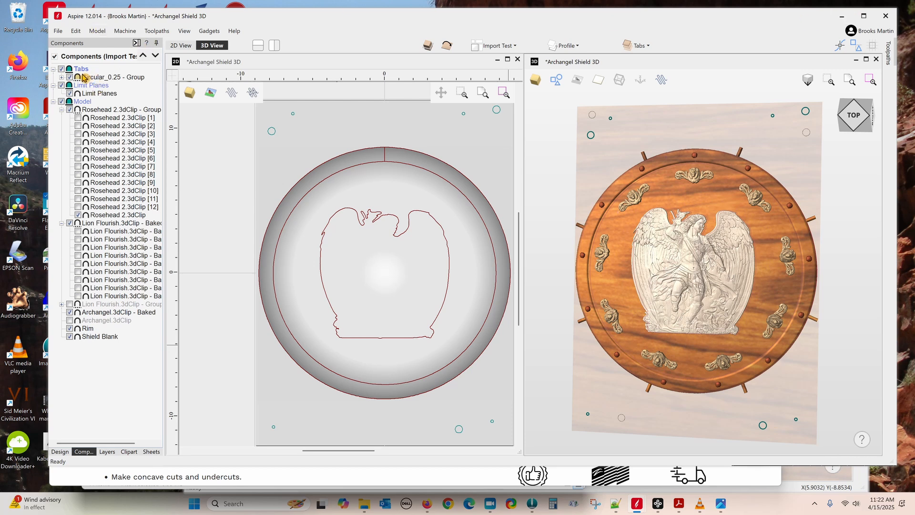
Step: Review the Roughing toolpath settings without changes, then open Preview Toolpaths
left_click(136, 43)
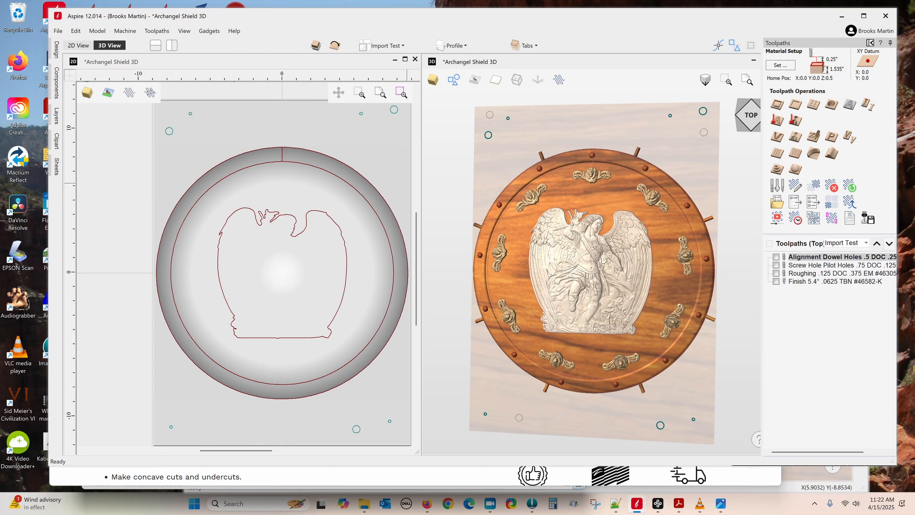
double_click(805, 277)
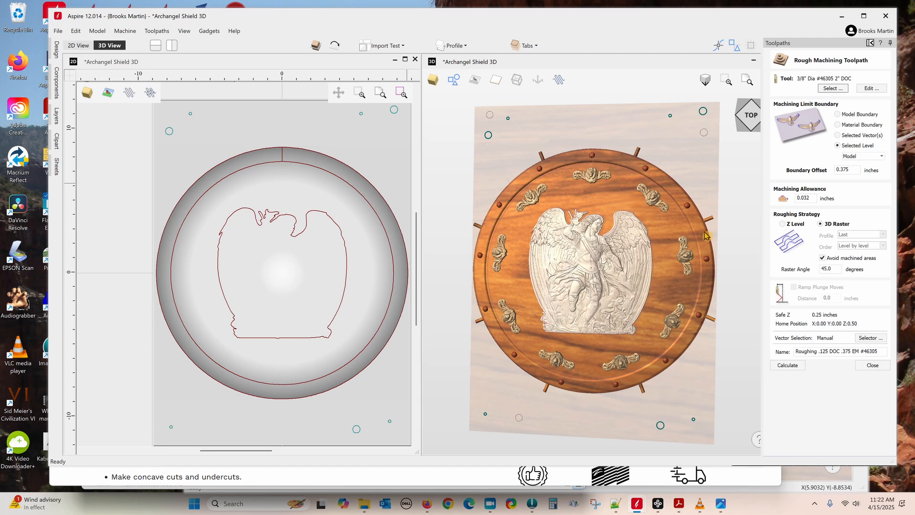
left_click(873, 365)
left_click(871, 43)
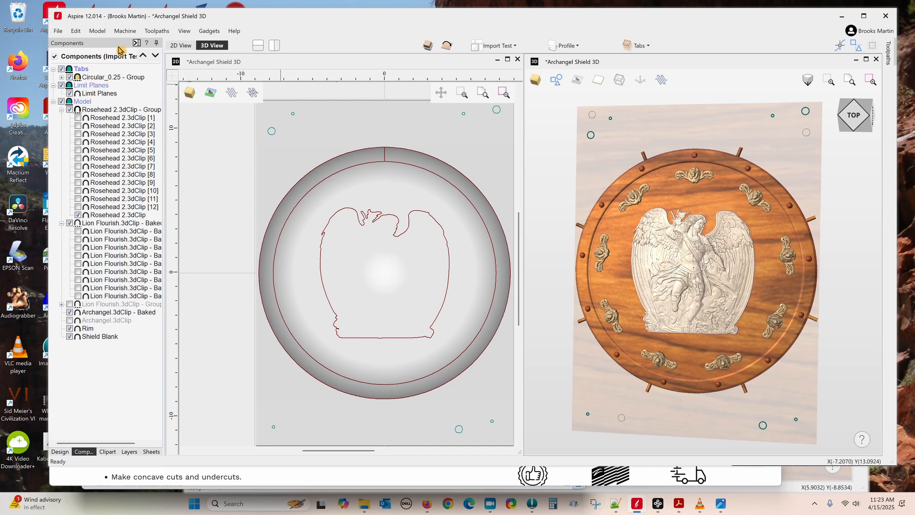
left_click(137, 43)
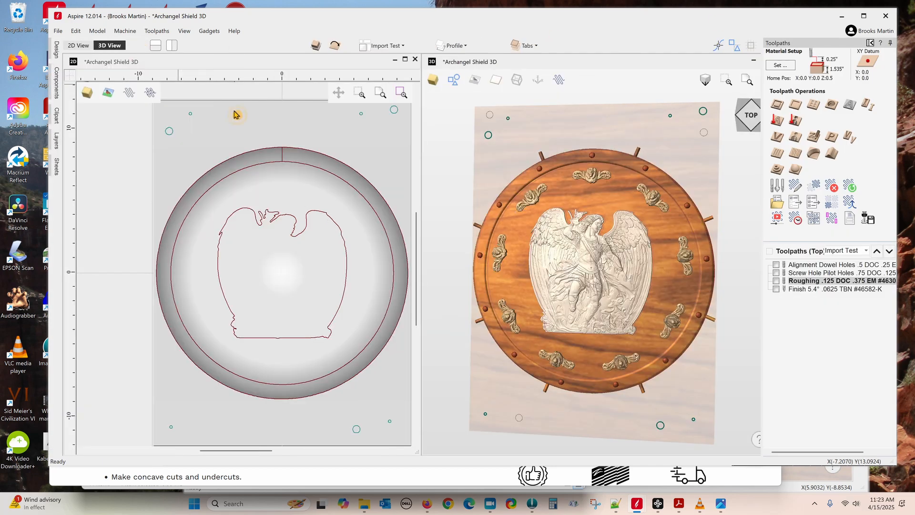
left_click(776, 220)
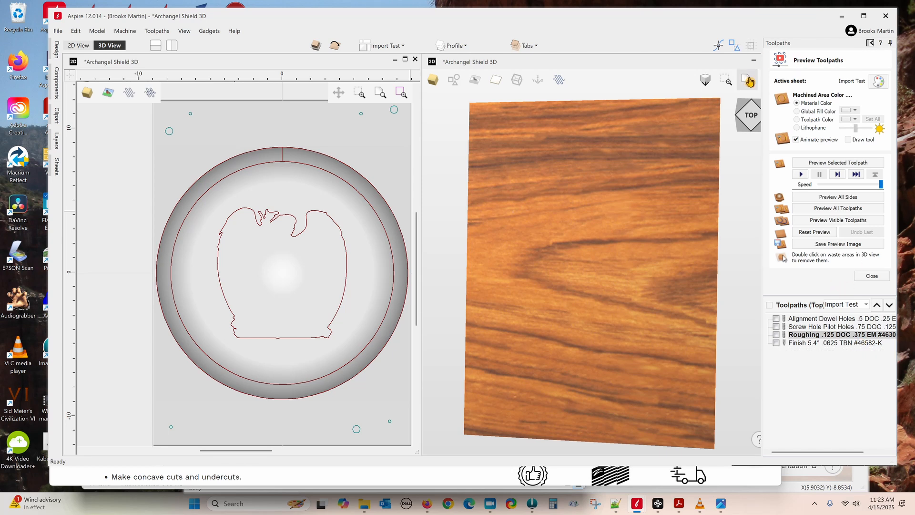
Step: Maximize the 3D view and run the Roughing toolpath simulation on the wood block
double_click(722, 66)
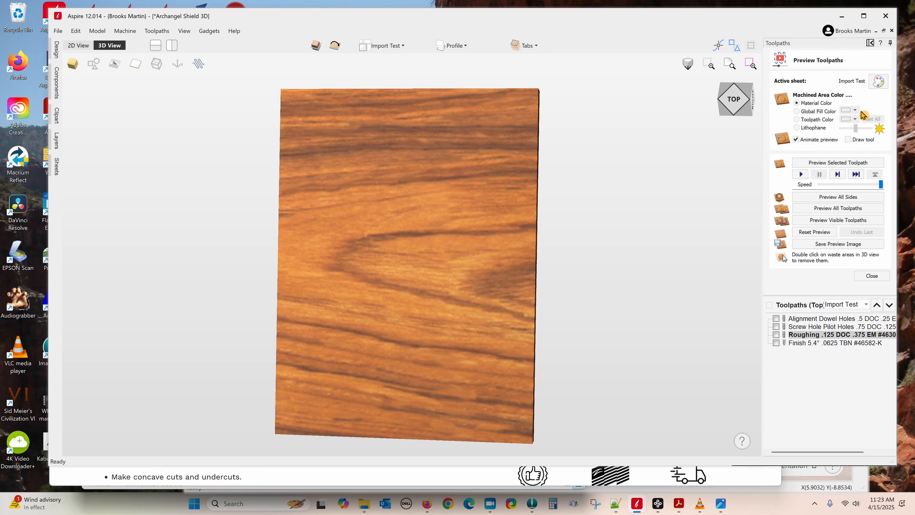
left_click(832, 165)
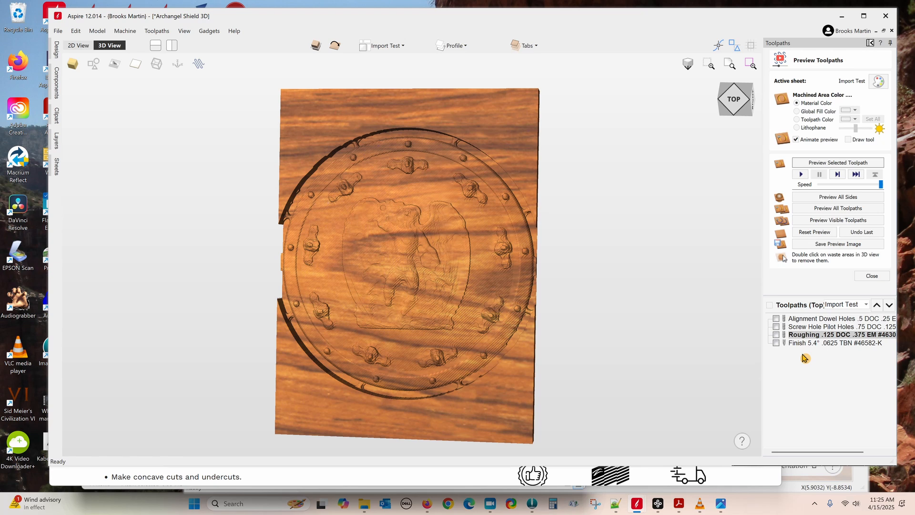
double_click(859, 335)
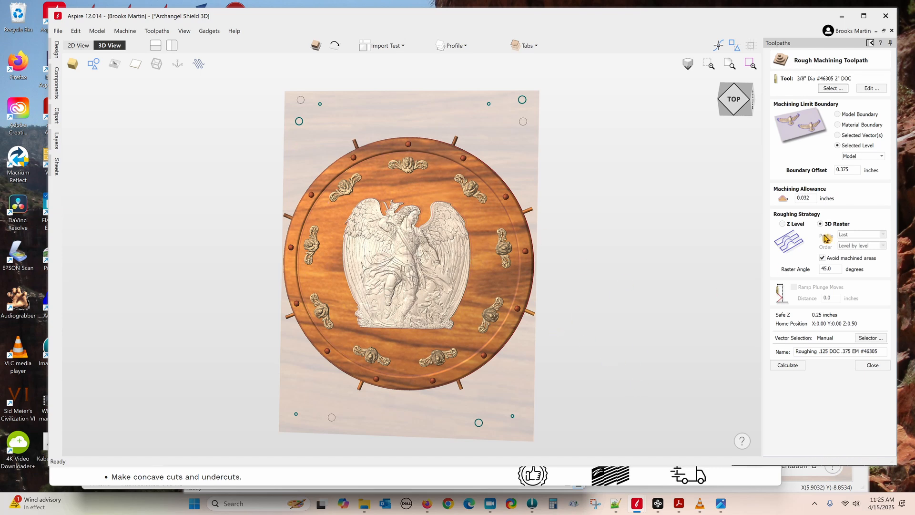
left_click(873, 365)
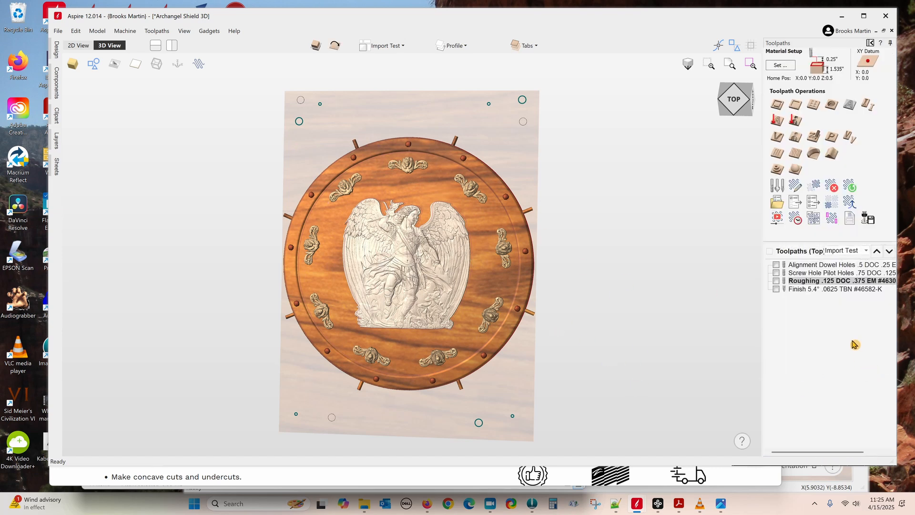
left_click(796, 221)
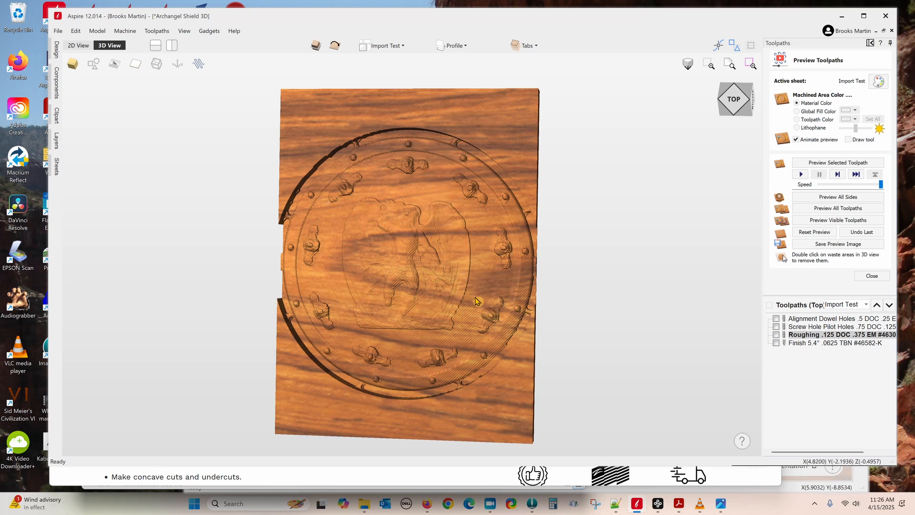
Step: Select the Finish toolpath and run its cutting simulation
left_click(816, 344)
left_click(839, 163)
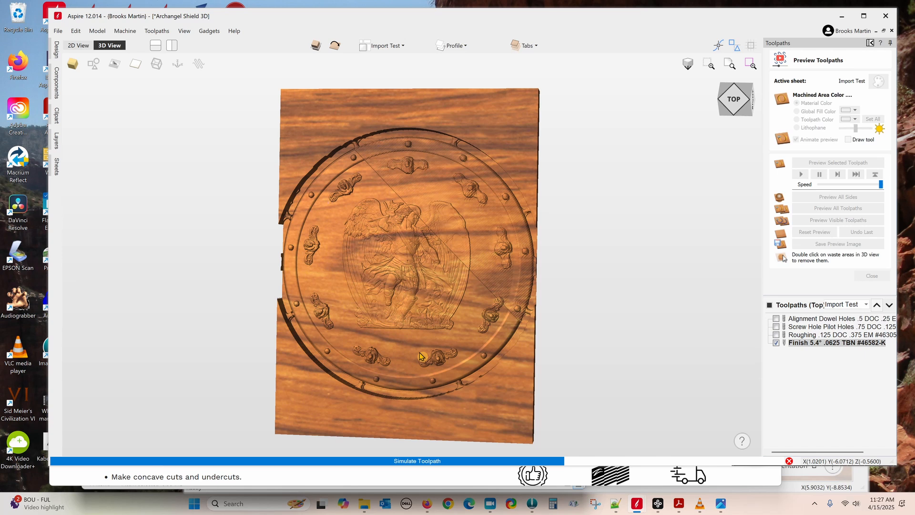
Step: Inspect the post-processor's TAPE_SPLITTING (line 44) and POST_NAME (line 18) lines, then return to Aspire
left_click(617, 503)
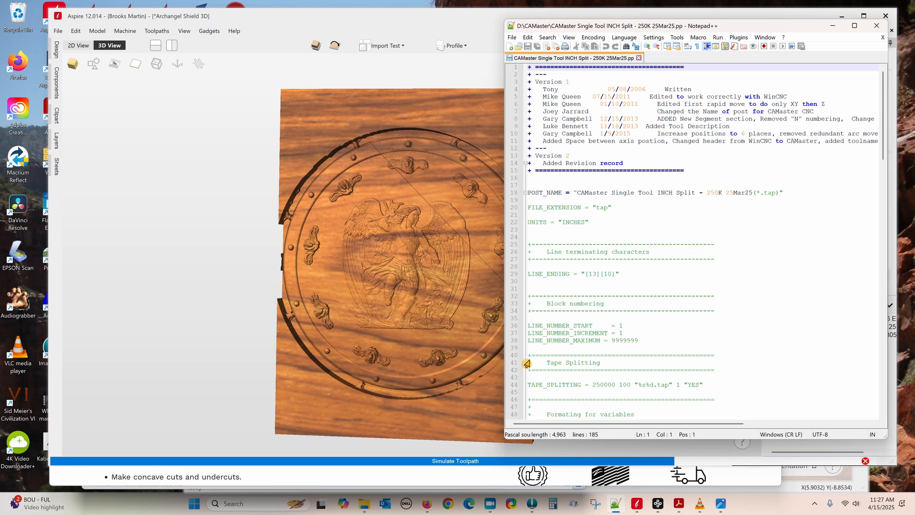
left_click_drag(529, 385, 713, 387)
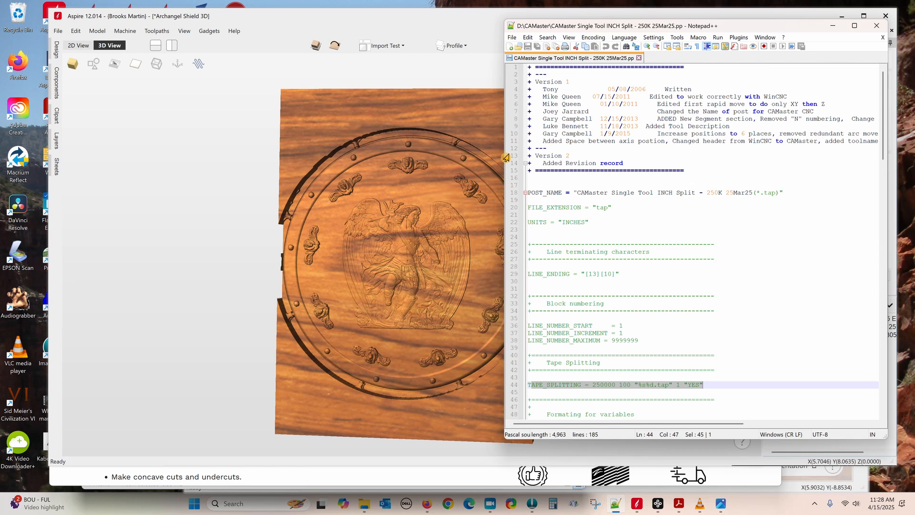
left_click_drag(580, 193, 794, 194)
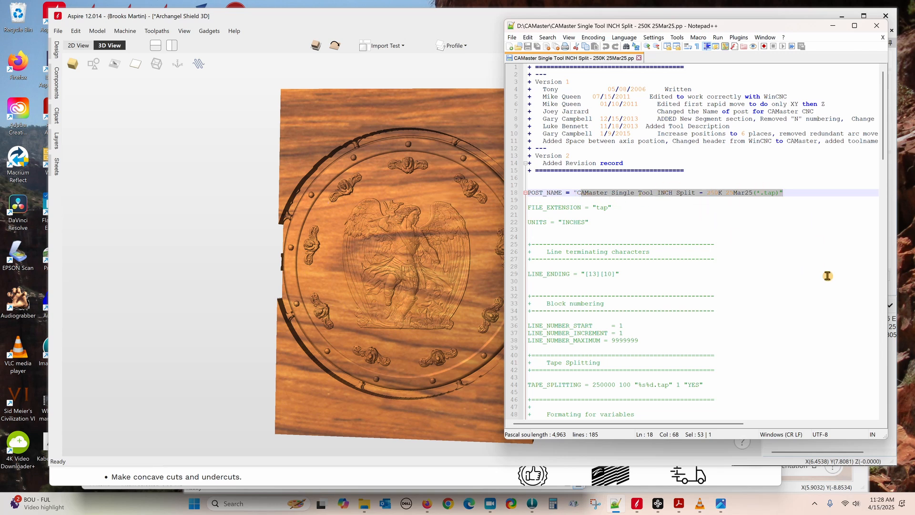
left_click(193, 167)
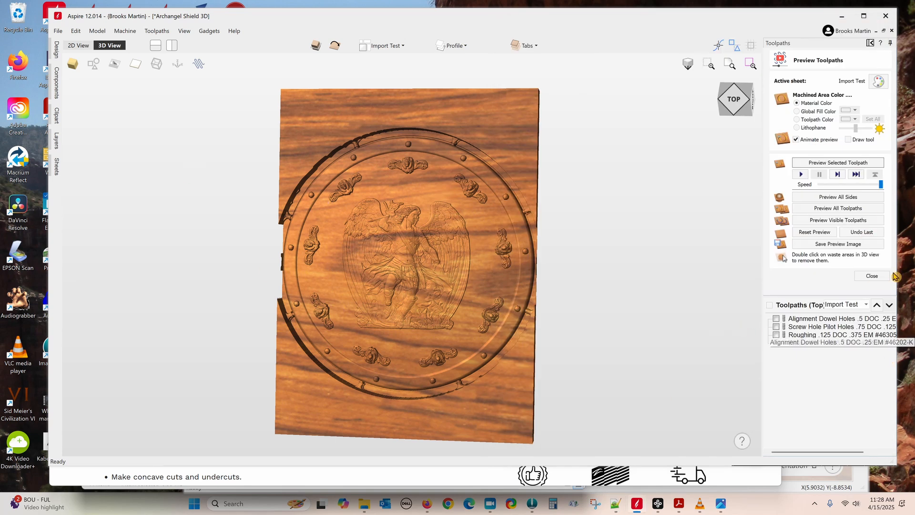
Step: Display all four toolpaths over the shield and check the total machining time
left_click(770, 305)
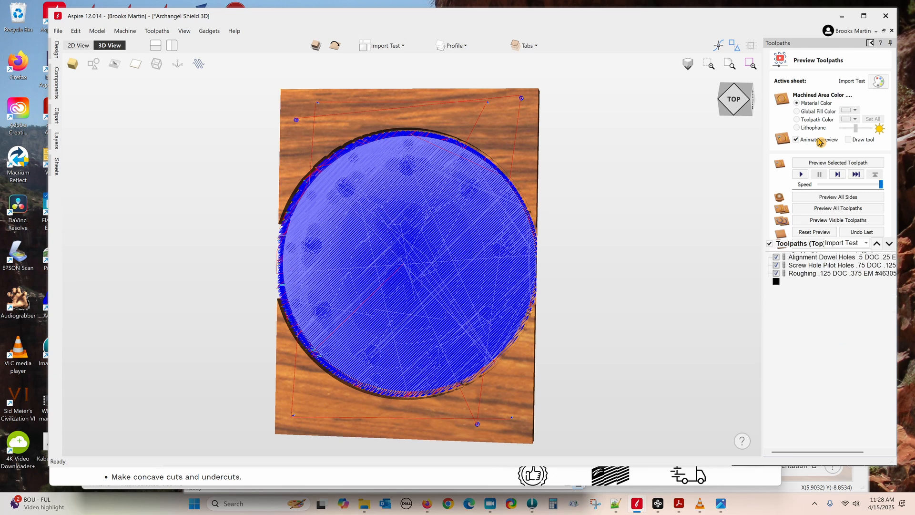
left_click(800, 223)
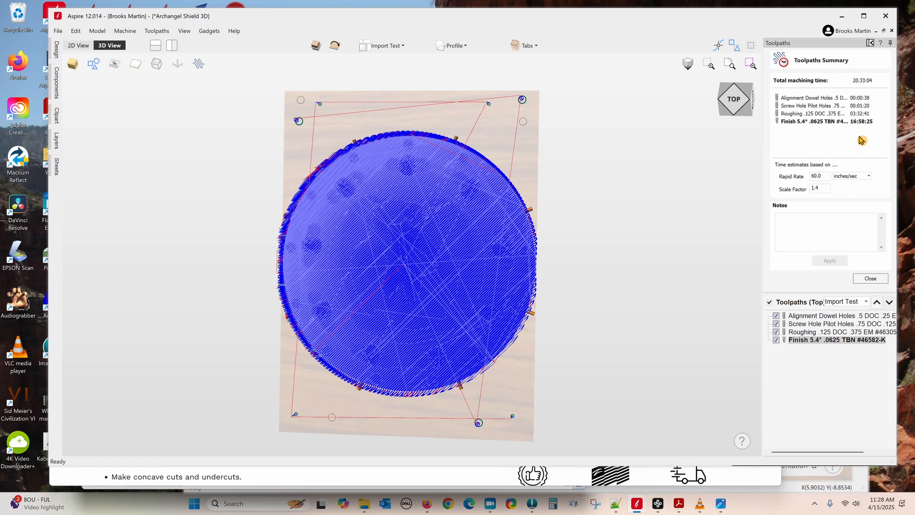
double_click(828, 341)
left_click(870, 278)
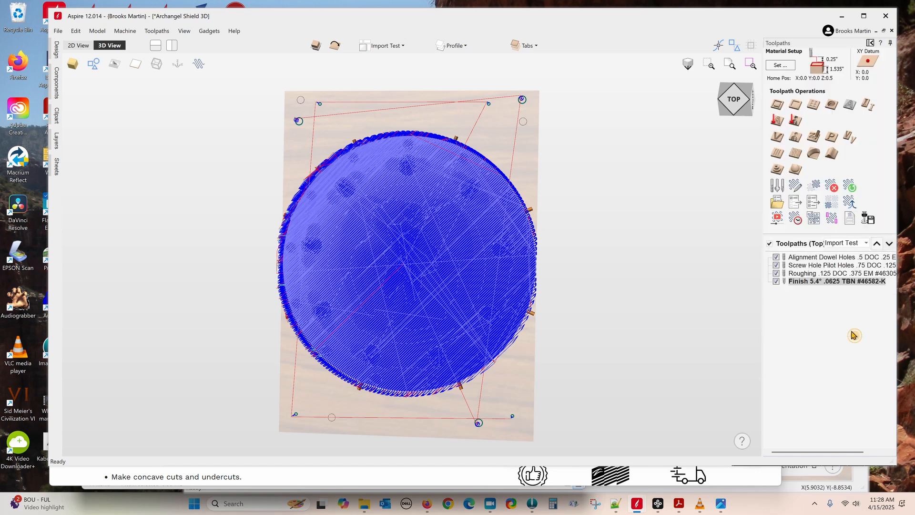
Step: Set the Finish tapered ball nose to 75 in/min feed and plunge rates, then close the toolpath
double_click(837, 282)
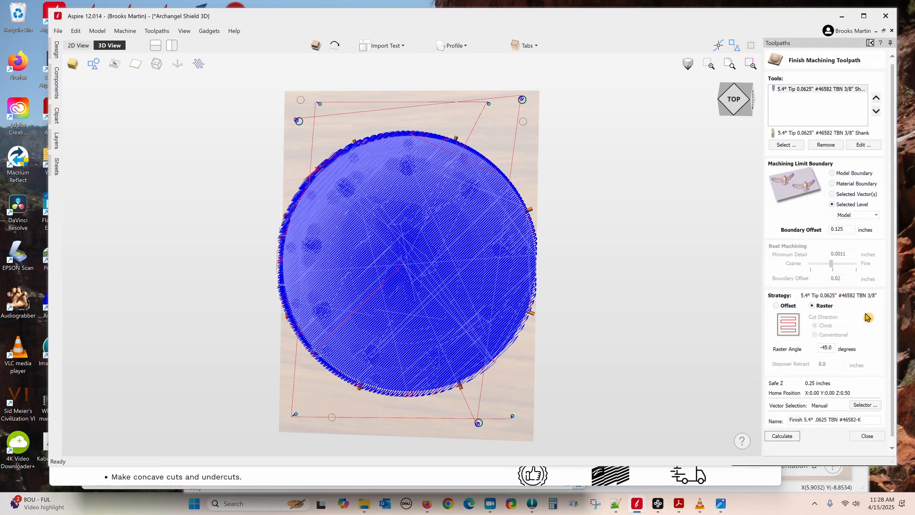
left_click(867, 149)
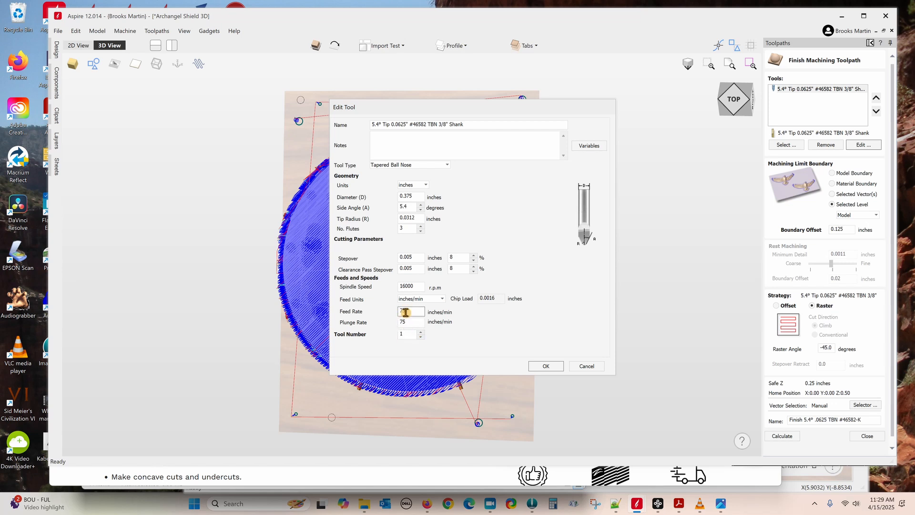
left_click(546, 366)
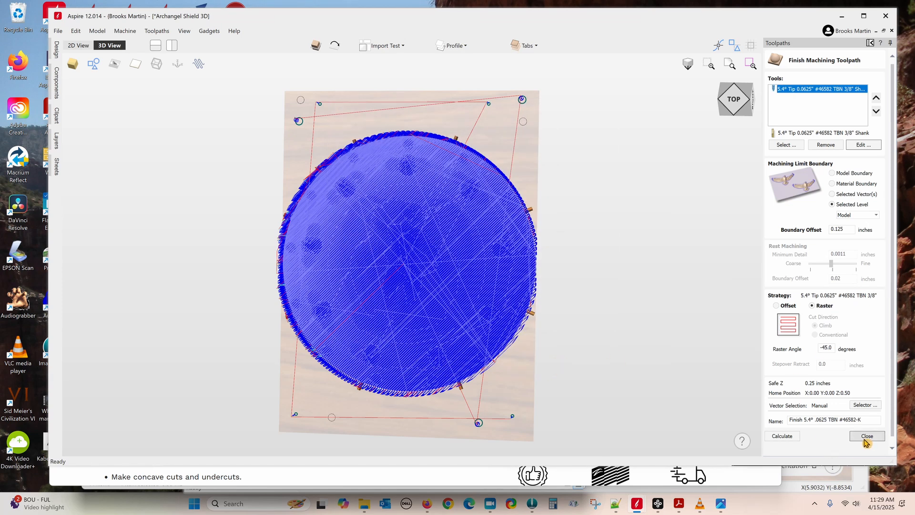
left_click(865, 437)
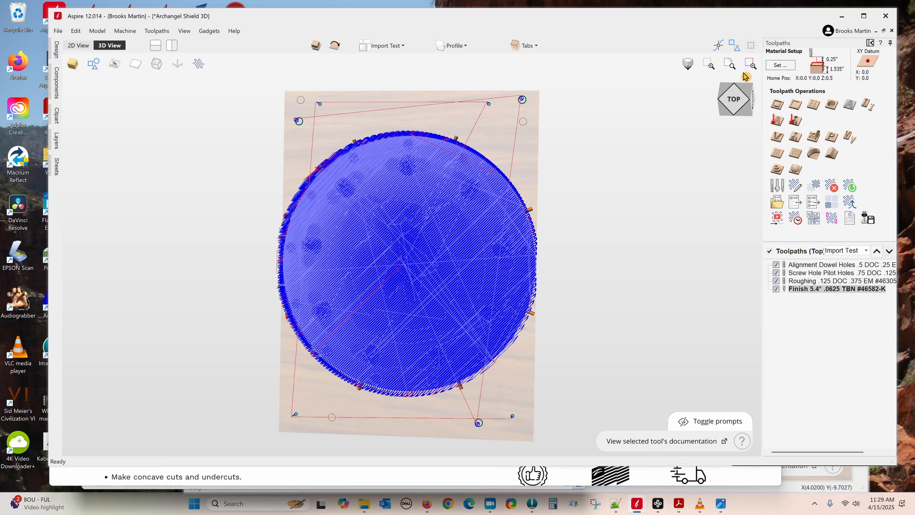
Step: Flip the job to its bottom side and simulate the Roughing and Finish toolpaths
left_click(335, 46)
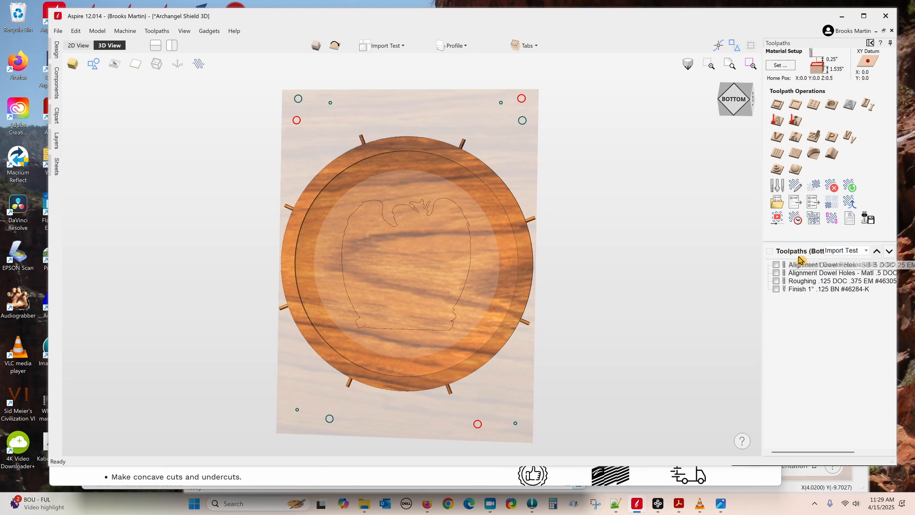
left_click(777, 220)
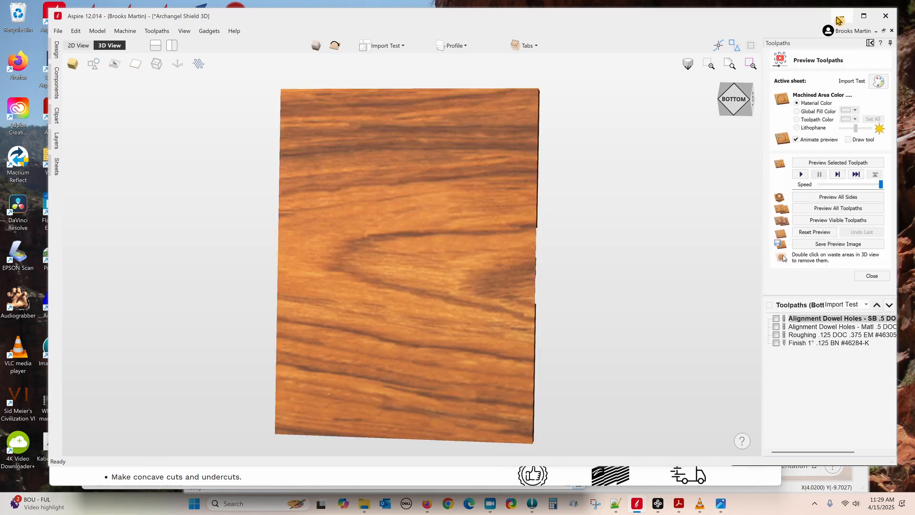
left_click(776, 335)
left_click(777, 344)
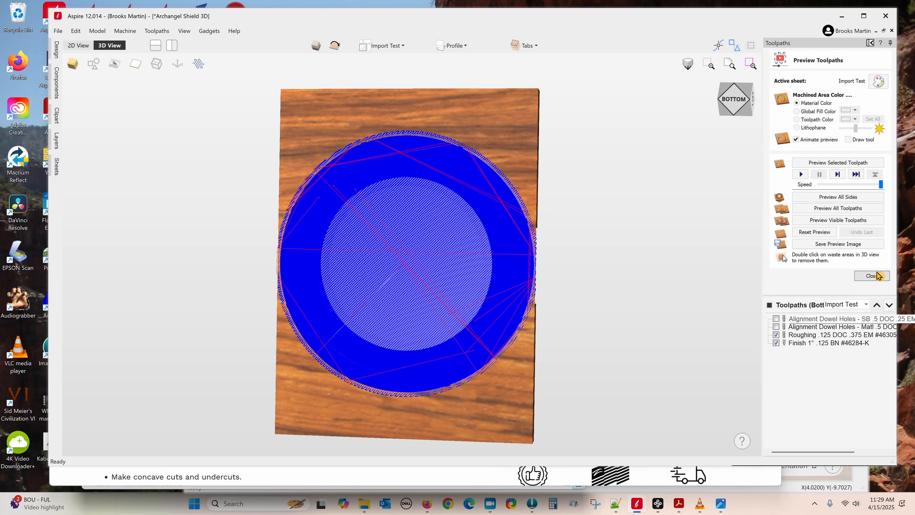
left_click(838, 221)
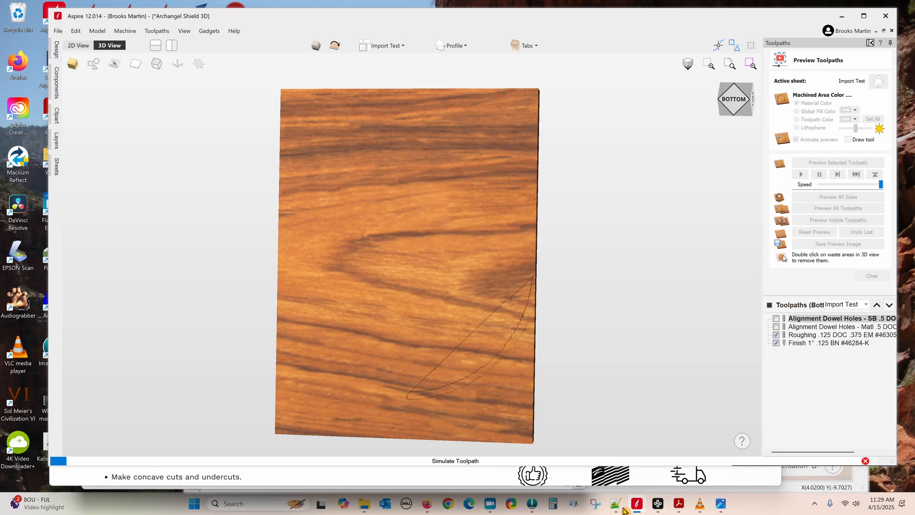
Step: Check the post-processor file, then return to the shield project
left_click(618, 505)
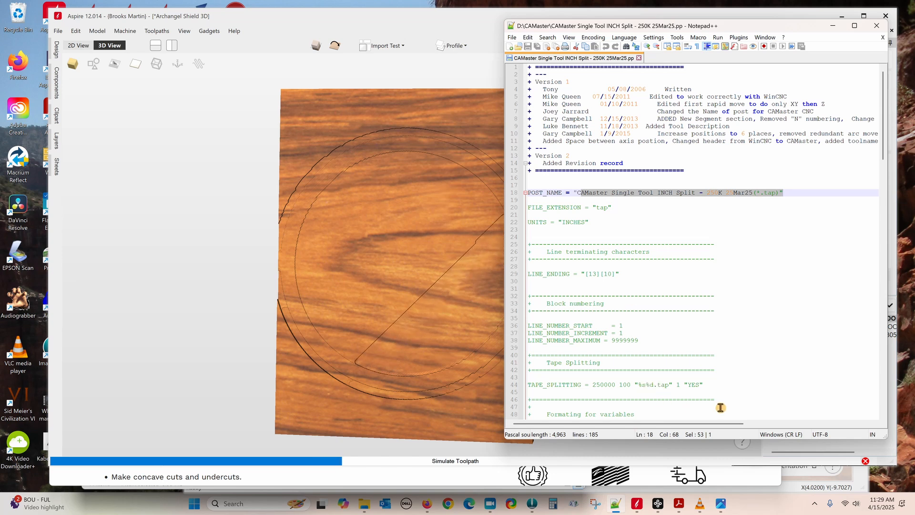
left_click(231, 38)
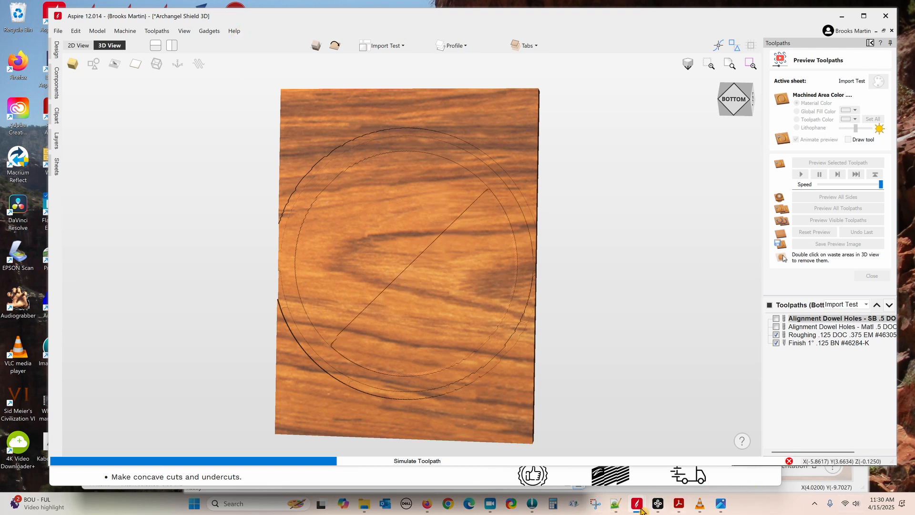
mouse_move(641, 510)
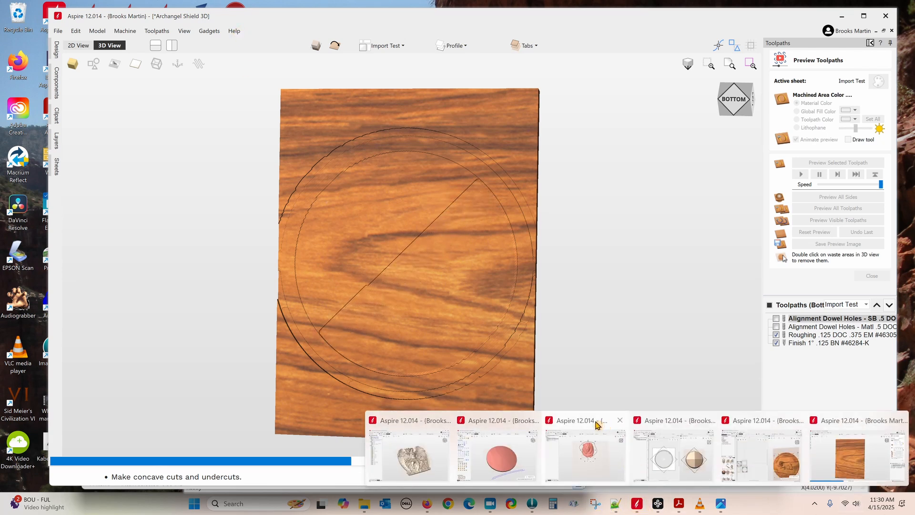
Step: From the Lion Head project window, open Help > Post Processor Editing Guide online
left_click(587, 453)
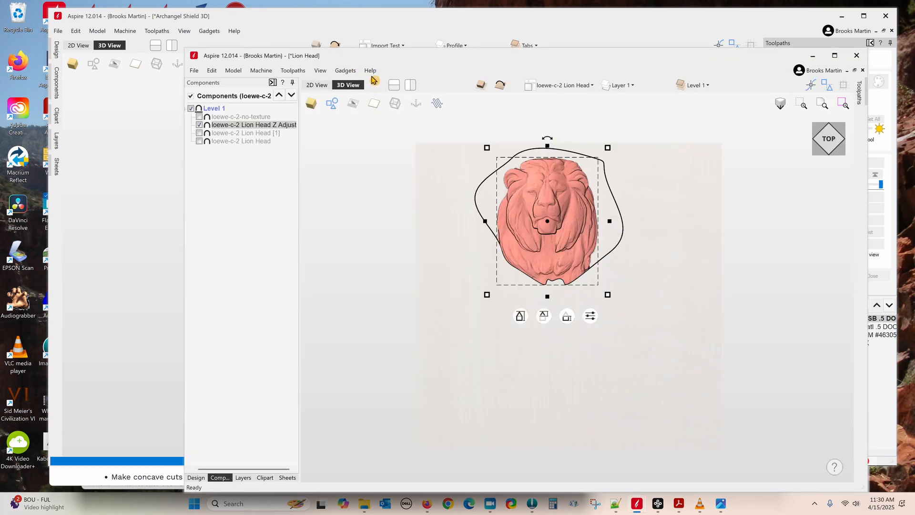
left_click(371, 71)
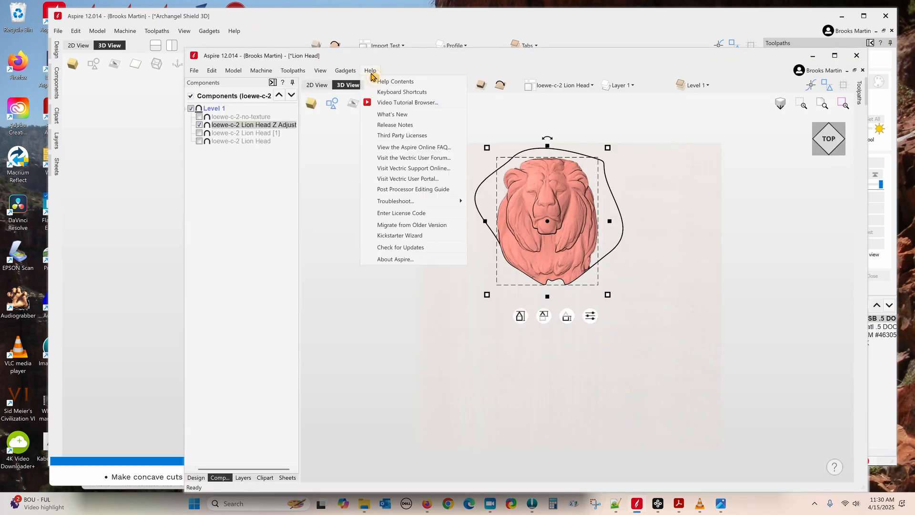
left_click(422, 191)
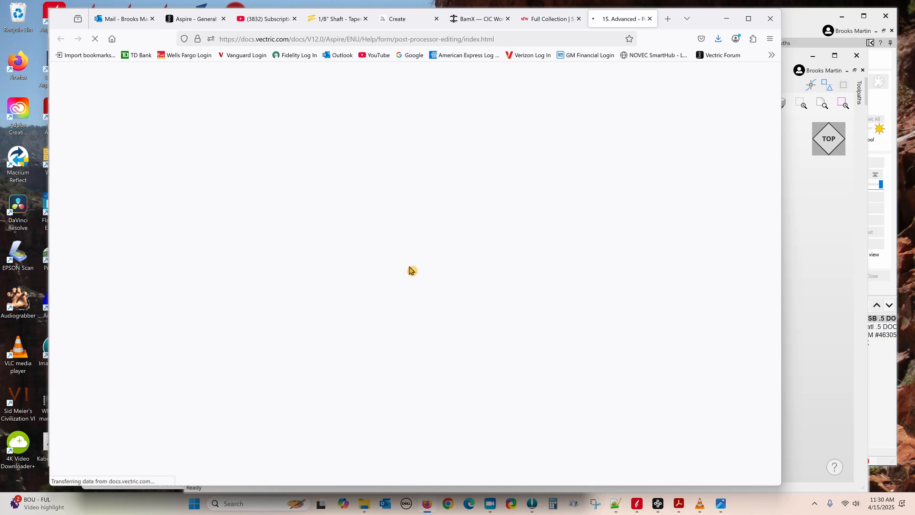
Step: Scroll to Tape Splitting Support, highlight the 'Output will be split…' paragraph, then return to Aspire
scroll(406, 271, "down", 2)
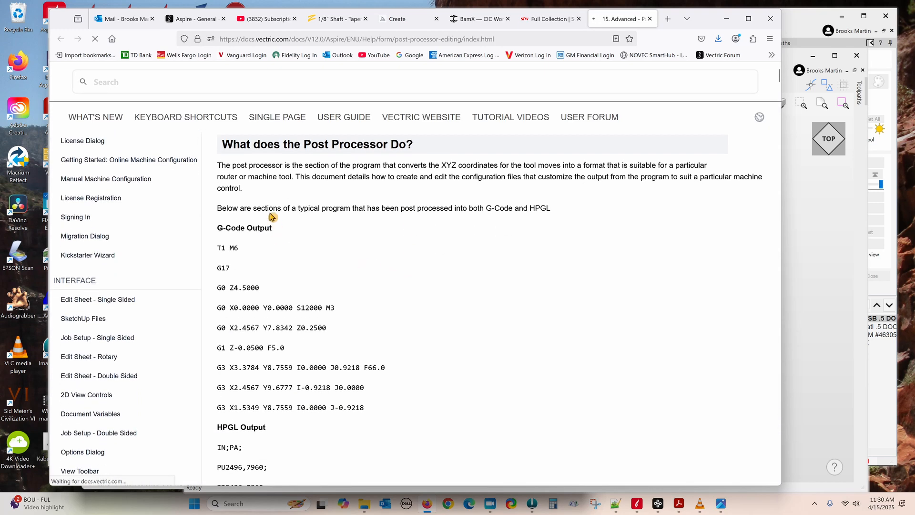
scroll(501, 378, "down", 5)
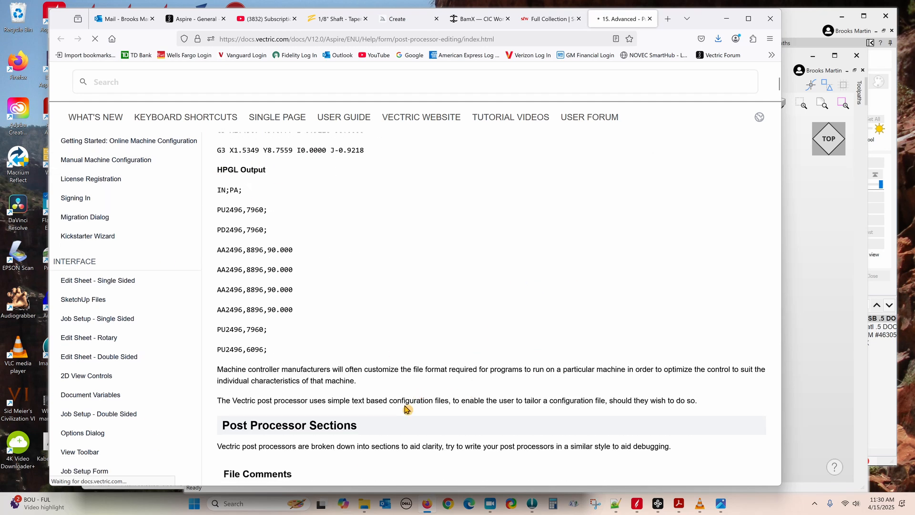
scroll(328, 391, "down", 5)
scroll(328, 391, "down", 1)
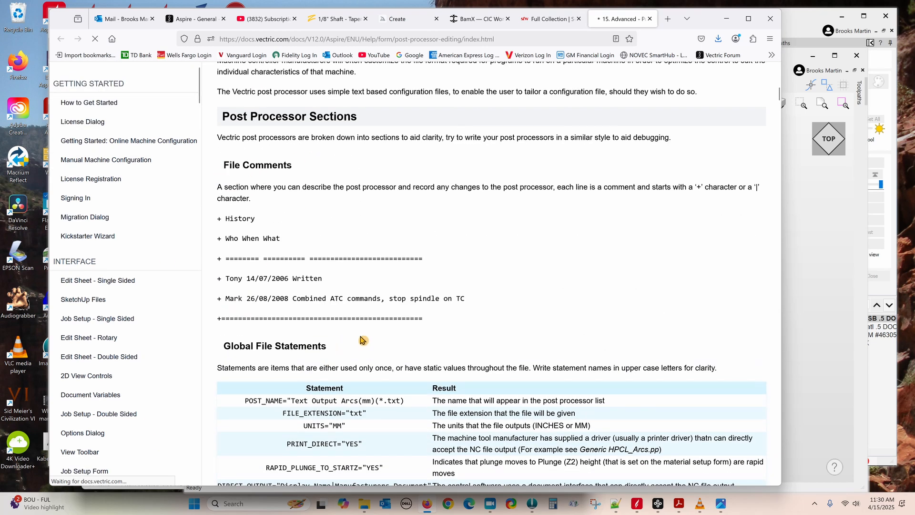
scroll(362, 339, "down", 3)
scroll(291, 267, "down", 7)
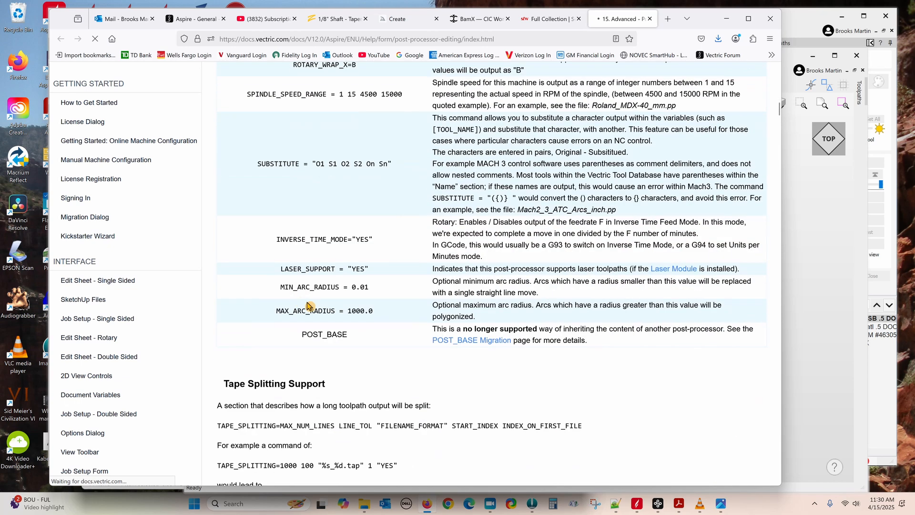
scroll(308, 305, "down", 2)
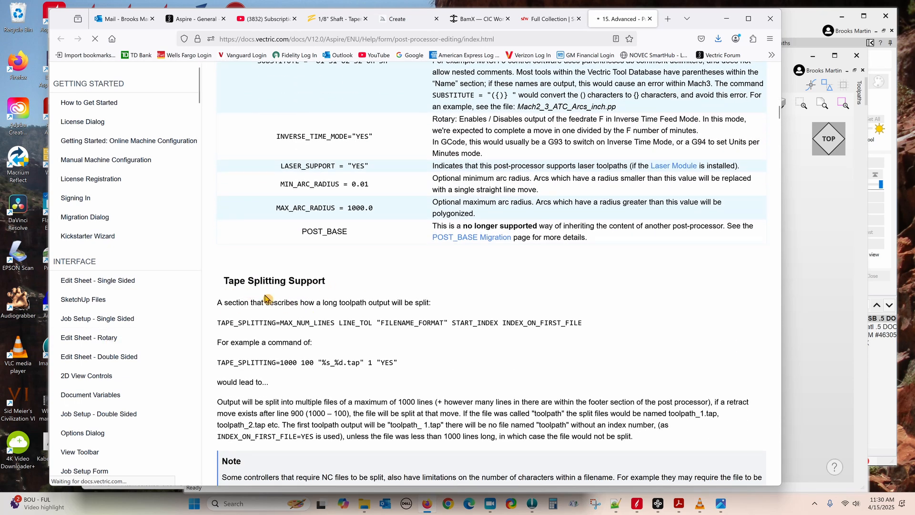
scroll(410, 319, "down", 2)
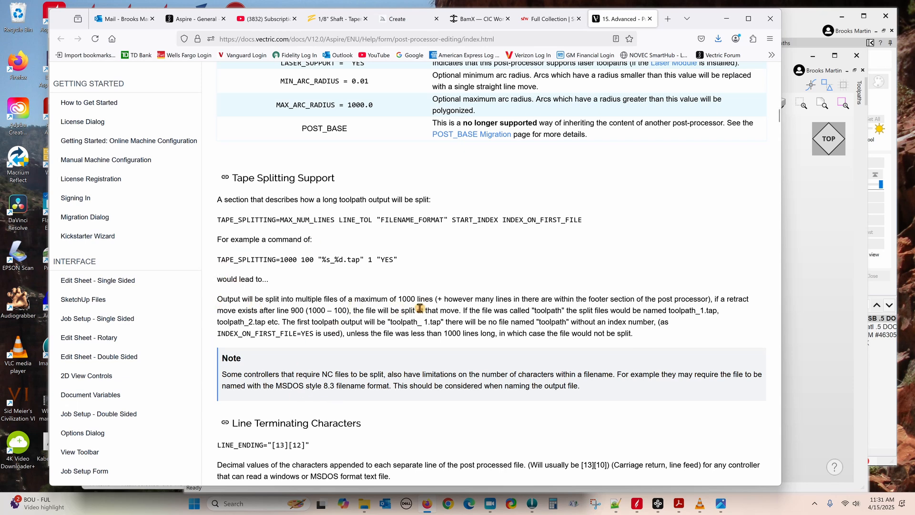
left_click(633, 335, "shift")
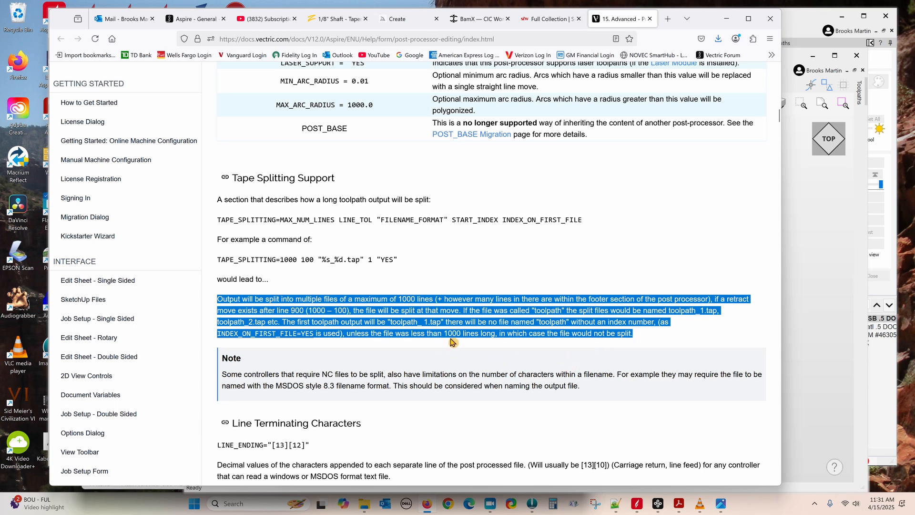
left_click(814, 255)
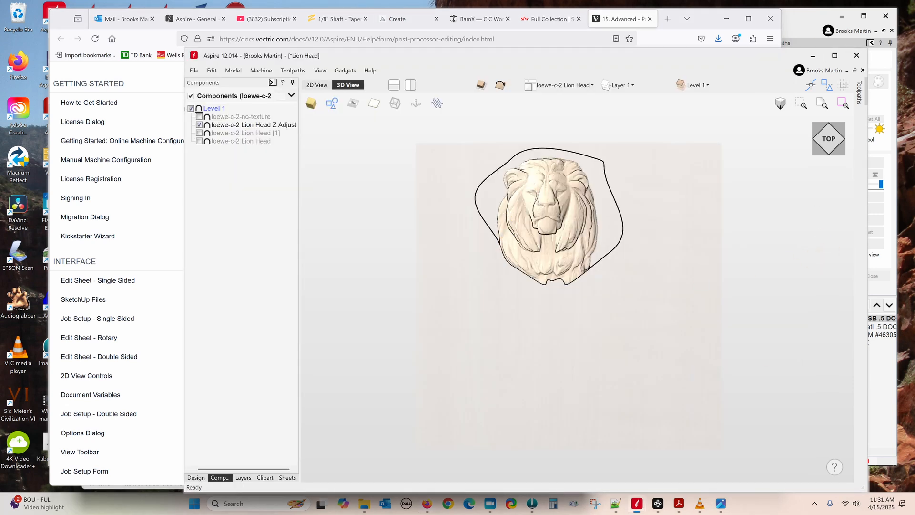
Step: Bring the Archangel Shield 3D project forward from the taskbar previews
mouse_move(637, 511)
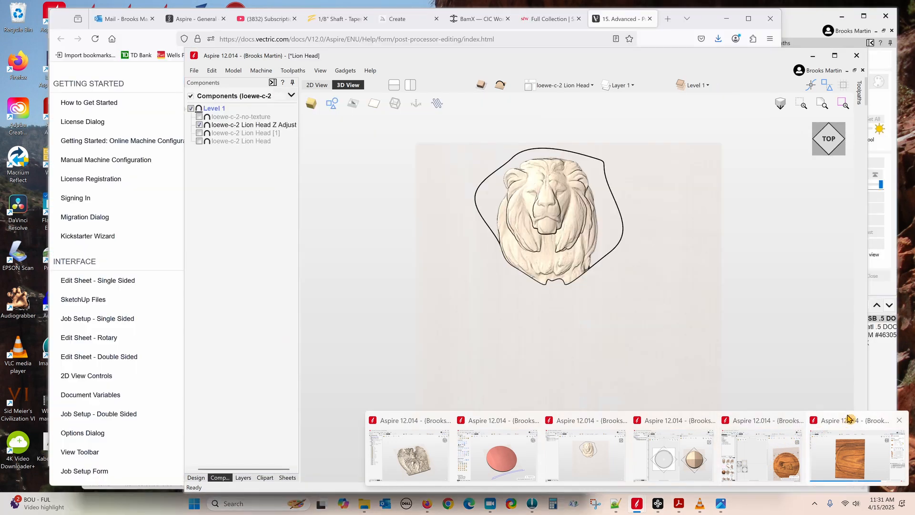
left_click(848, 418)
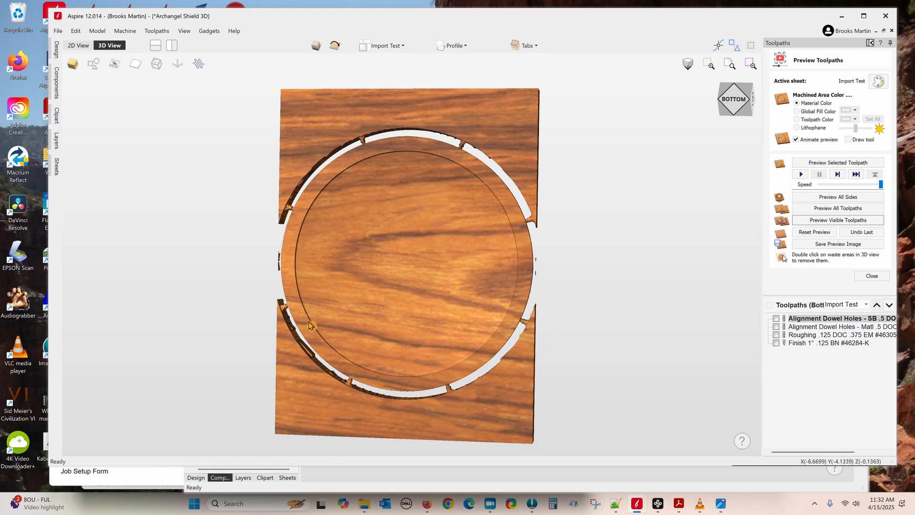
Step: Orbit the simulated board to a nearly frontal view of the carved angel, then close the preview
left_click_drag(584, 379, 86, 341)
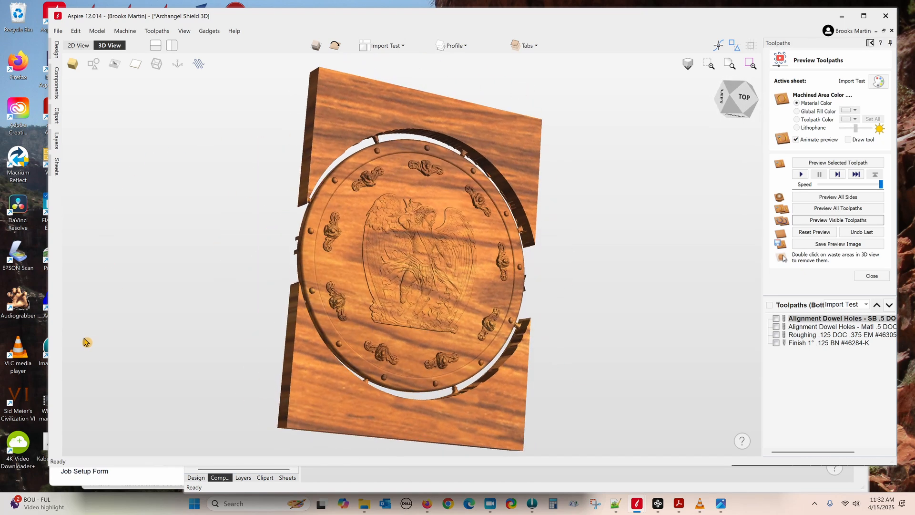
mouse_move(292, 177)
left_mouse_down()
mouse_move(276, 170)
mouse_move(289, 185)
left_mouse_up()
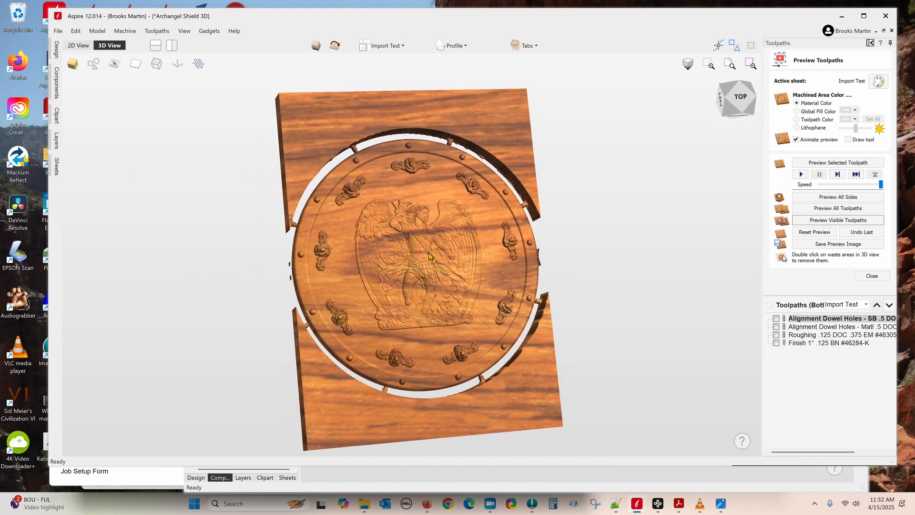
left_click_drag(653, 433, 621, 416)
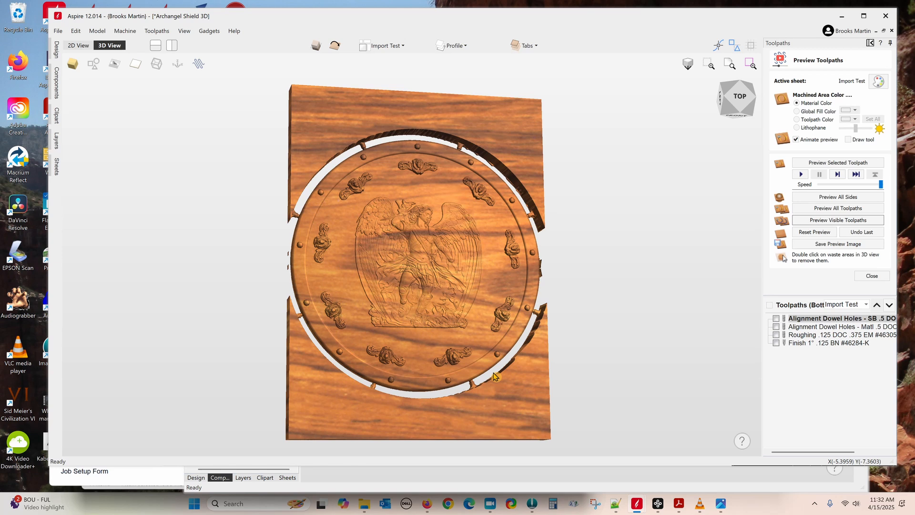
left_click_drag(552, 245, 467, 258)
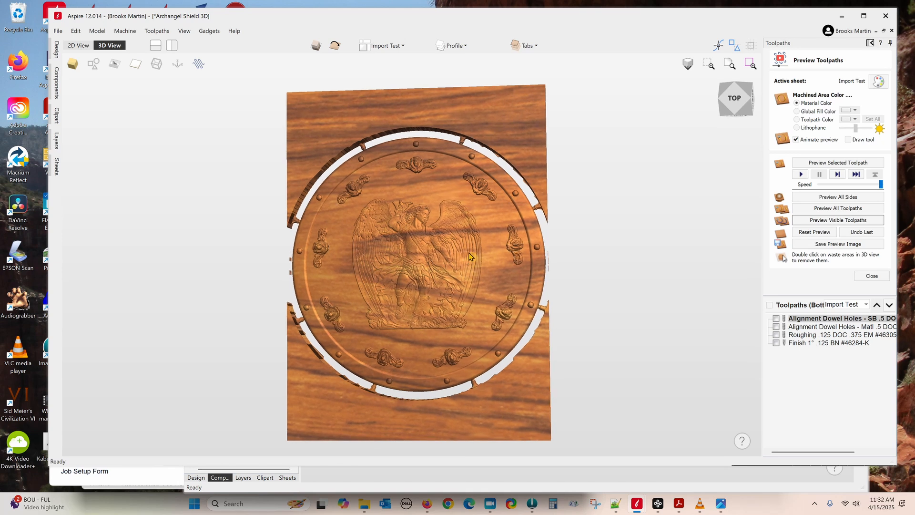
left_click(872, 276)
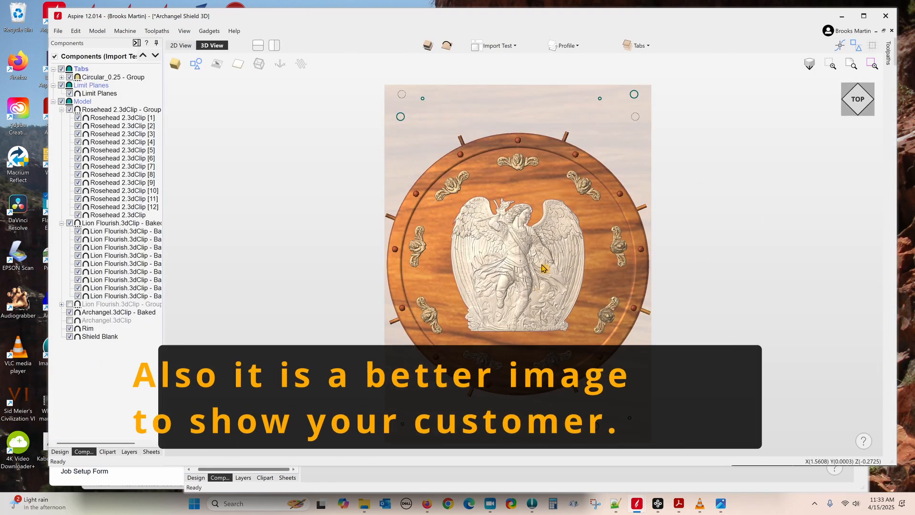
Step: Open the baked Archangel relief's properties and set its Appearance to Oak Dark
left_click(113, 315)
left_click(113, 314)
left_click(127, 389)
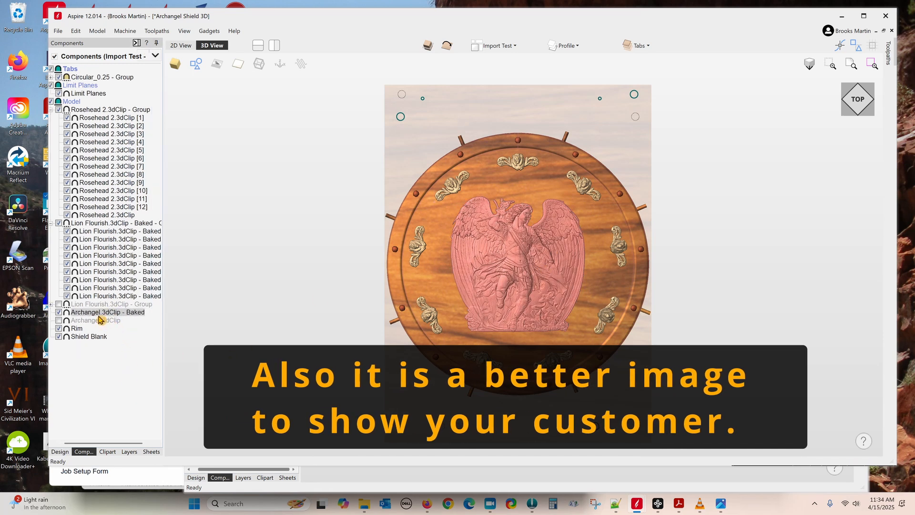
double_click(100, 315)
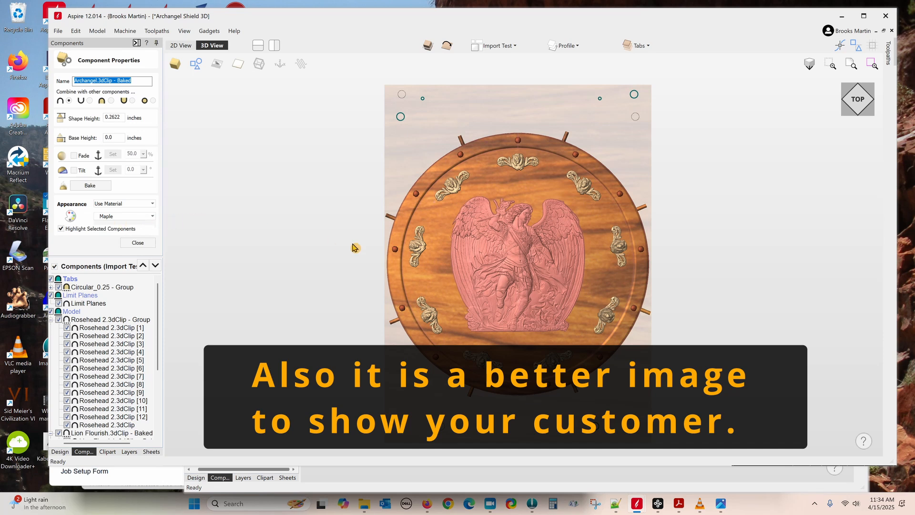
left_click(152, 216)
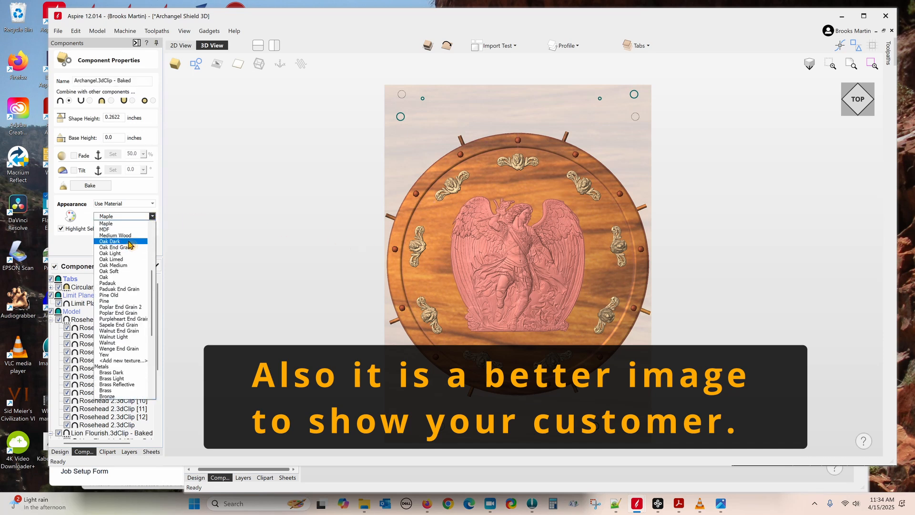
left_click(117, 244)
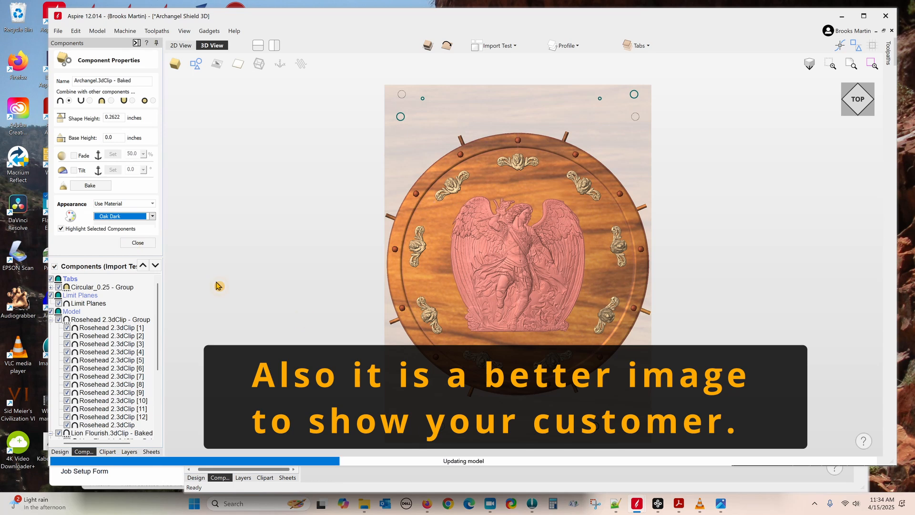
Step: Change the archangel relief's Appearance to Maple instead and close the properties
left_click(297, 311)
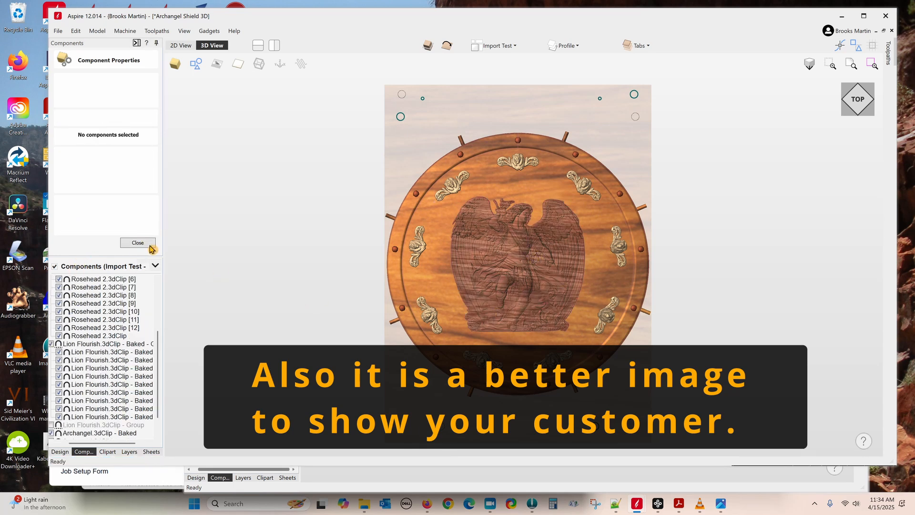
left_click(95, 433)
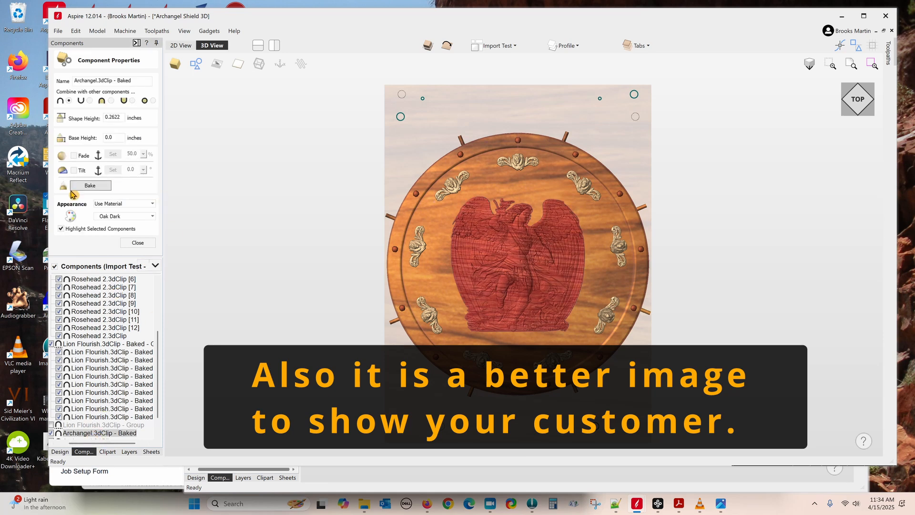
left_click(152, 216)
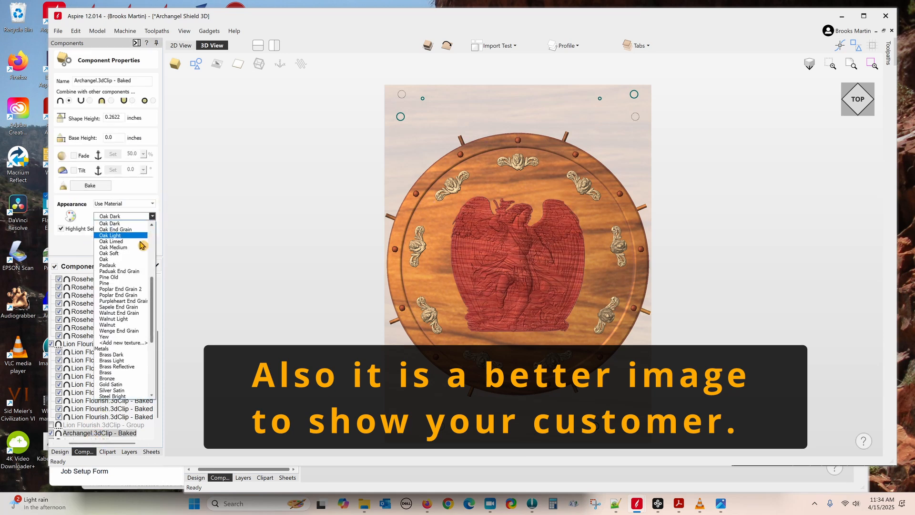
scroll(136, 266, "up", 1)
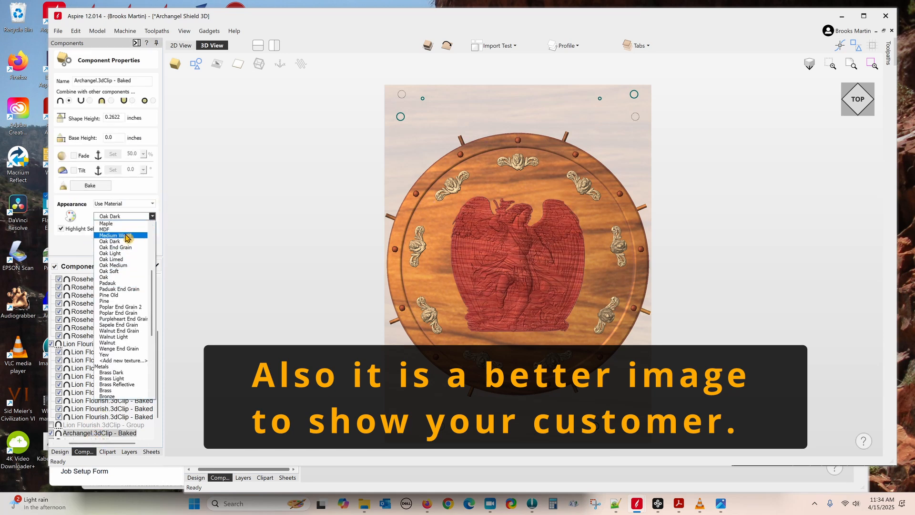
left_click(120, 223)
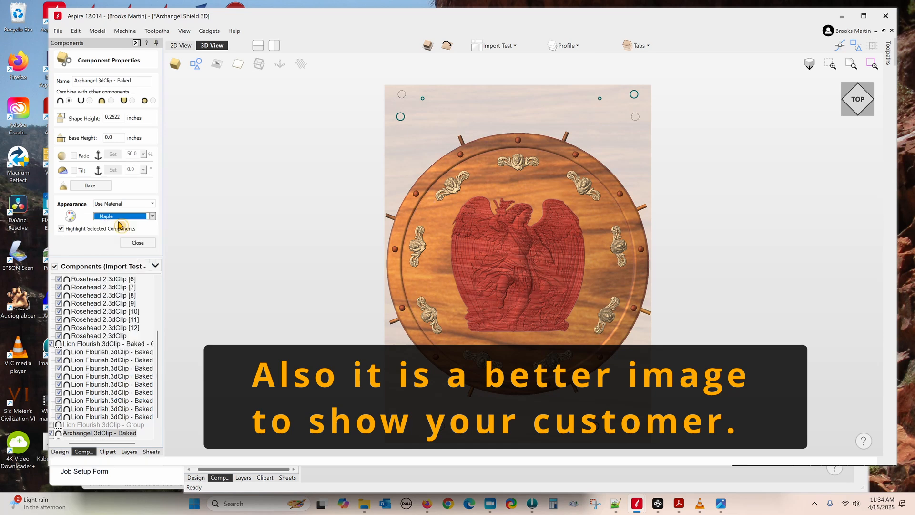
left_click(138, 243)
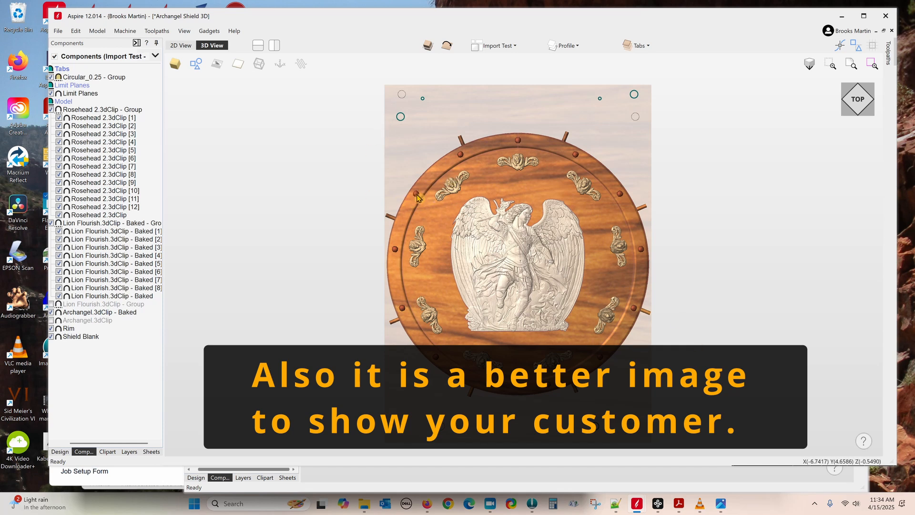
Step: Check the Appearance materials of the Lion Flourish and Rosehead rivet groups
left_click(453, 191)
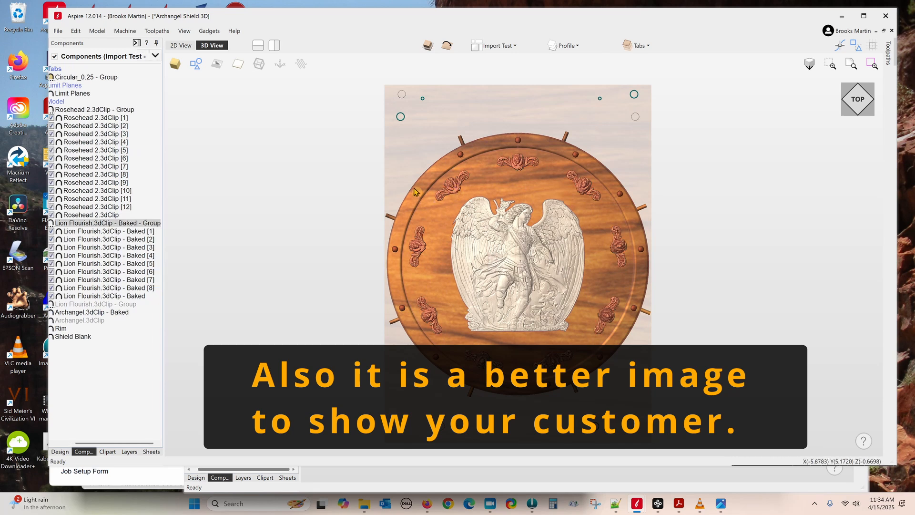
double_click(102, 225)
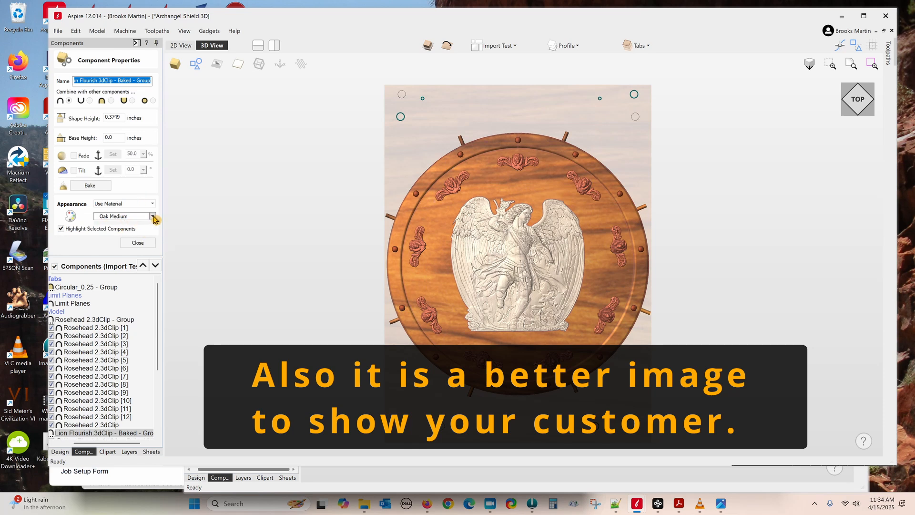
left_click(459, 154)
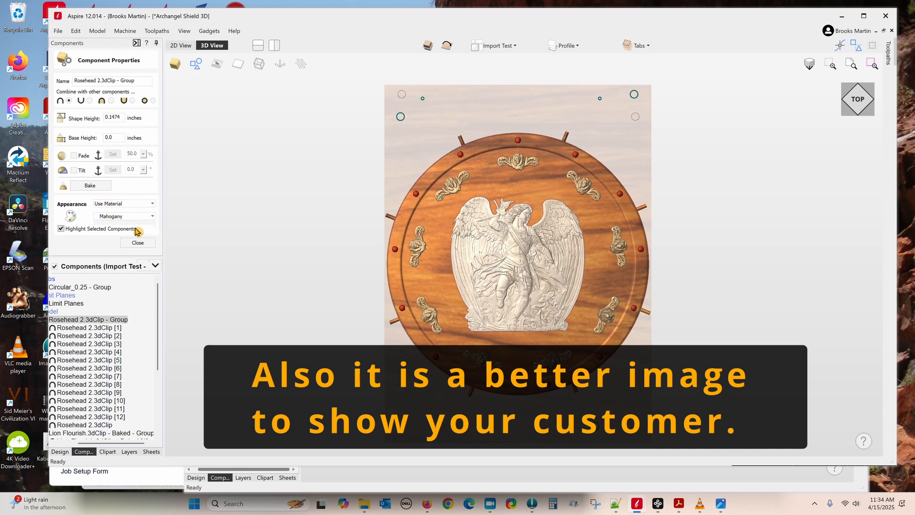
left_click(138, 242)
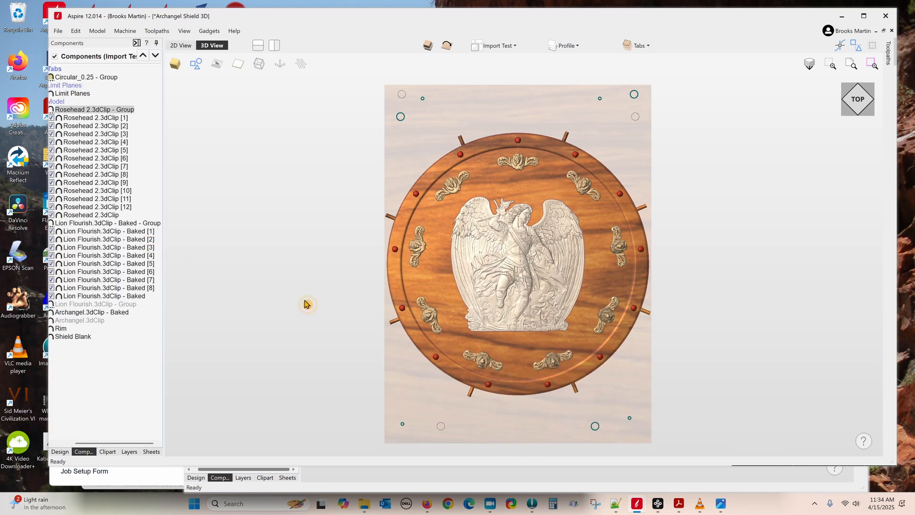
left_click(297, 300)
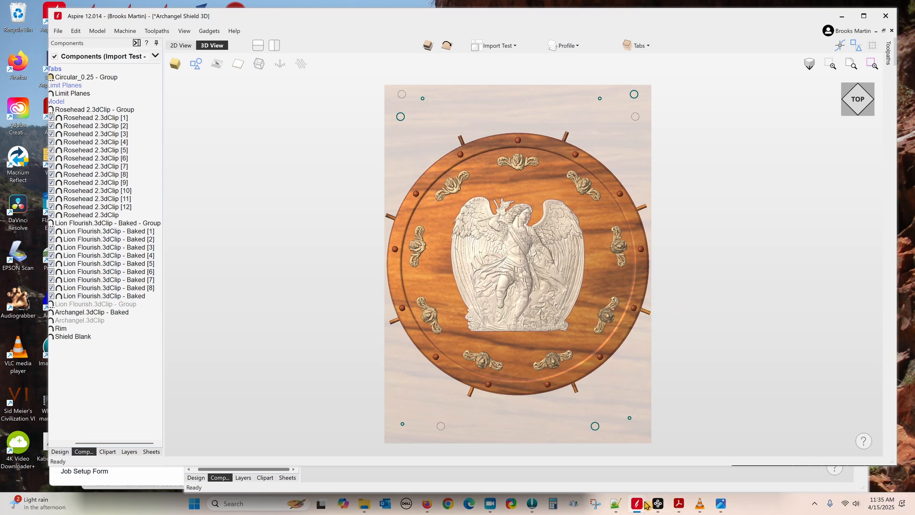
Step: Bring up the Archangel project folder in File Explorer
mouse_move(638, 505)
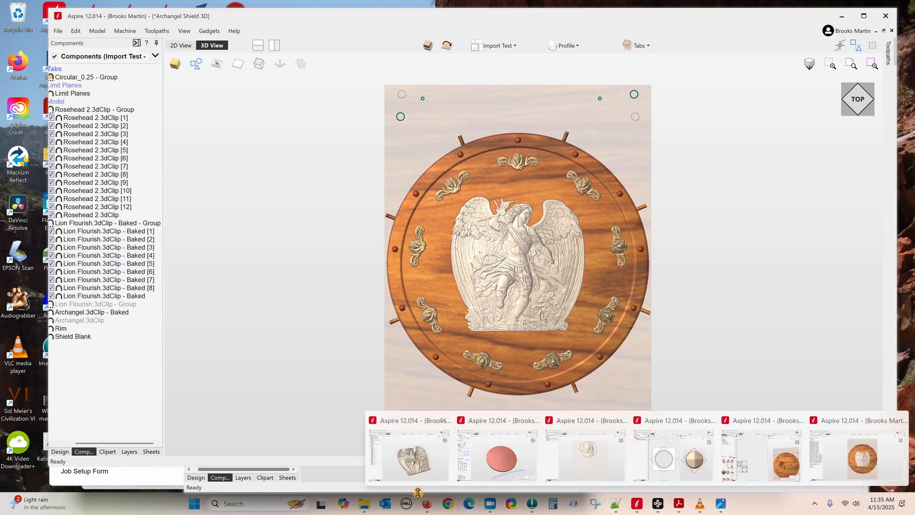
mouse_move(364, 506)
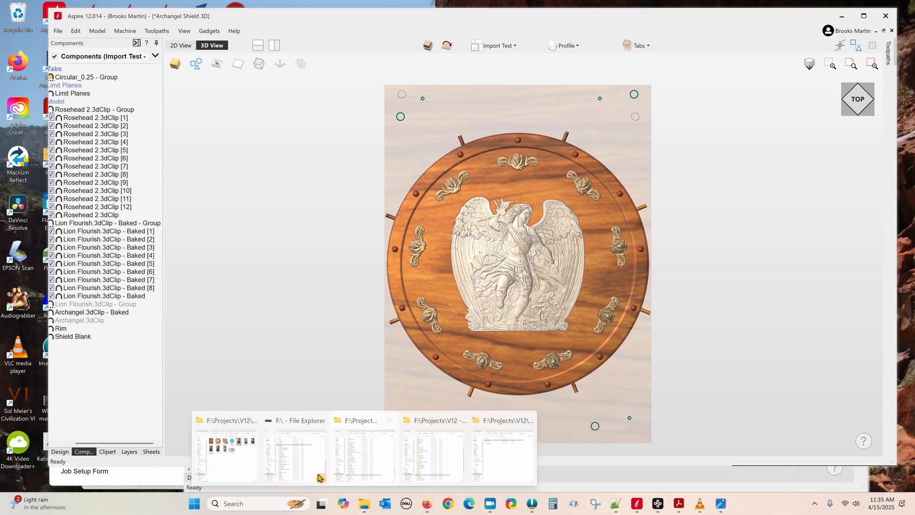
left_click(261, 460)
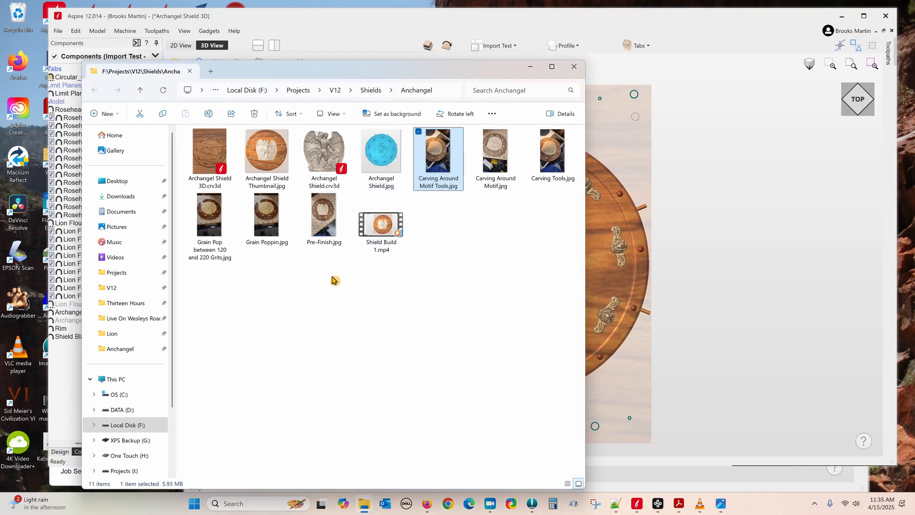
Step: Open and zoom into the Pre-Finish.jpg and Before Gel Stain.jpg photos
double_click(322, 222)
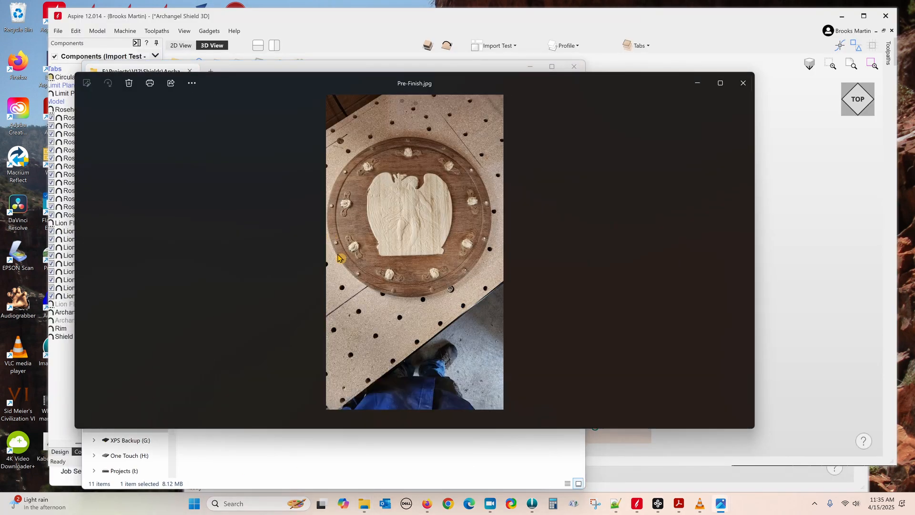
scroll(405, 216, "up", 5)
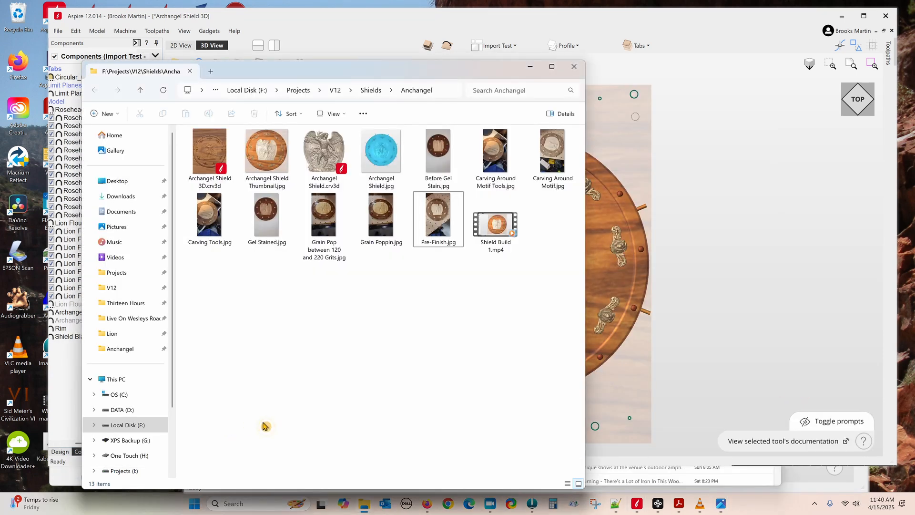
double_click(438, 152)
scroll(446, 238, "up", 6)
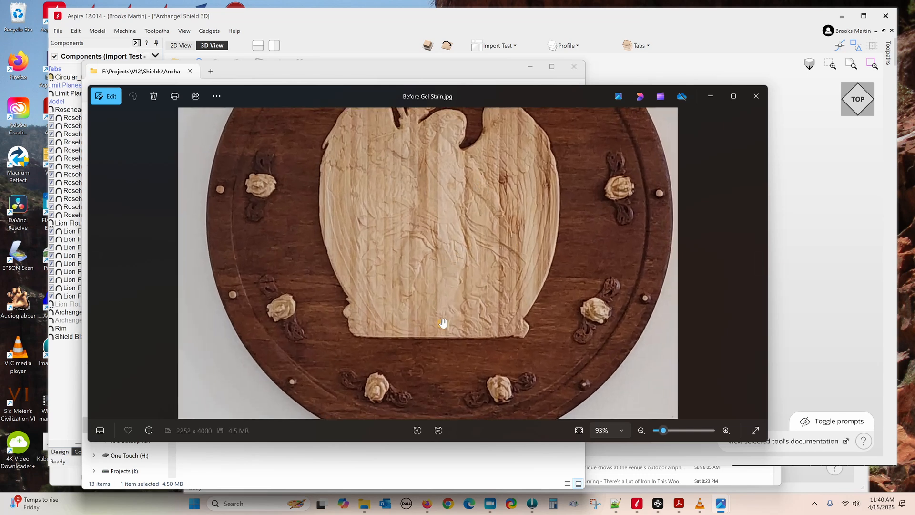
Step: Advance three photos to Gel Stained.jpg and zoom in and out on it
left_click(761, 267)
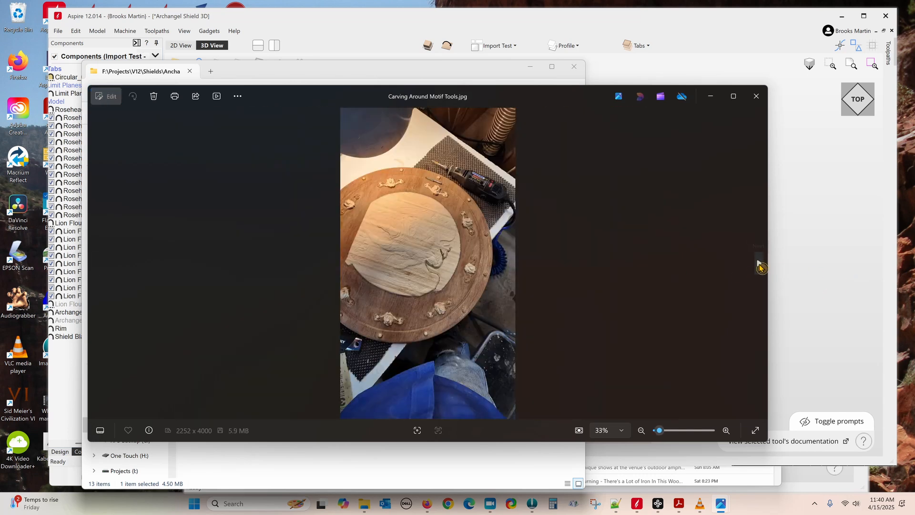
left_click(760, 267)
left_click(761, 267)
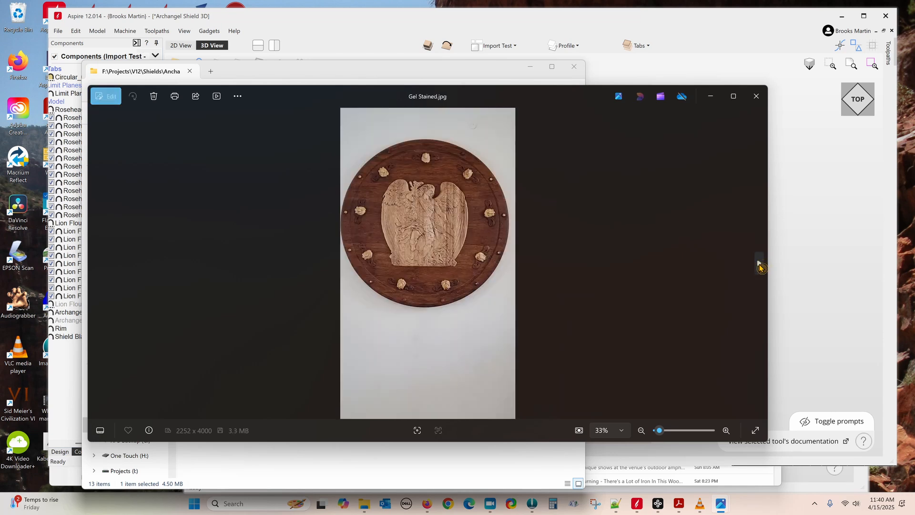
scroll(405, 224, "up", 5)
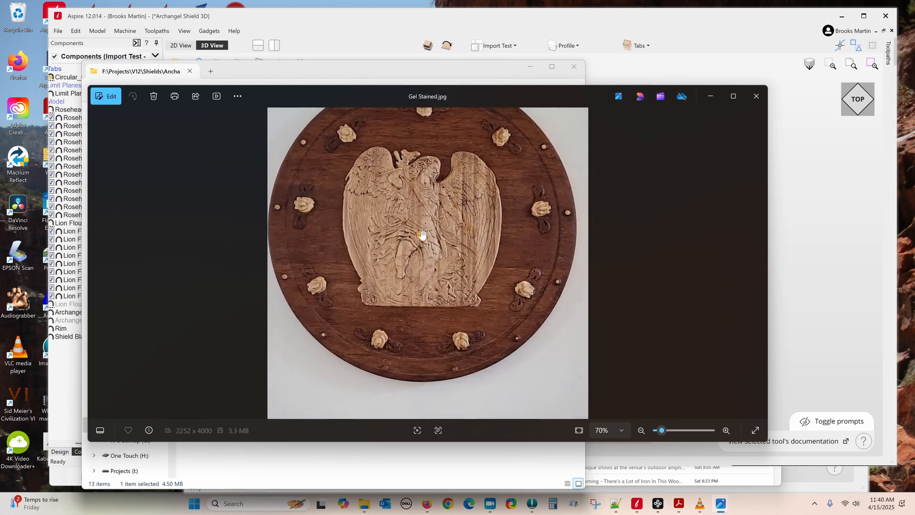
scroll(429, 268, "up", 3)
scroll(434, 269, "down", 4)
scroll(435, 270, "down", 2)
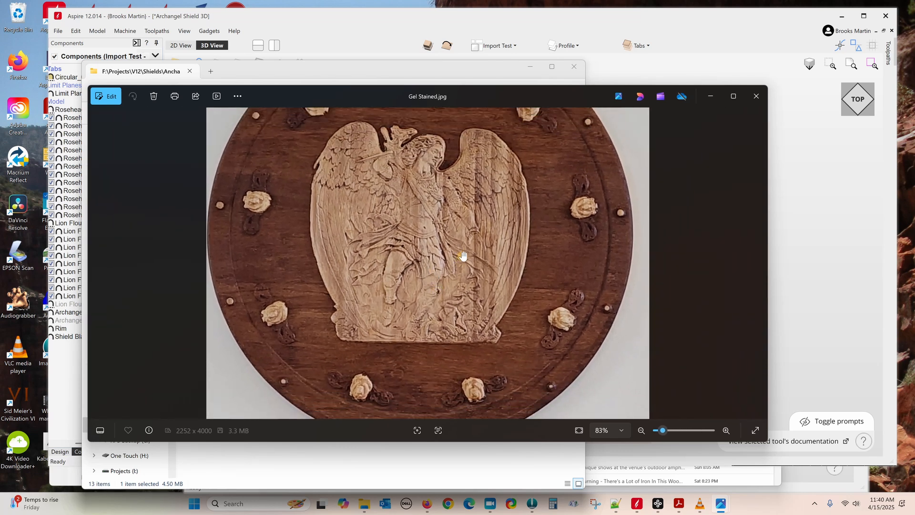
scroll(459, 257, "down", 2)
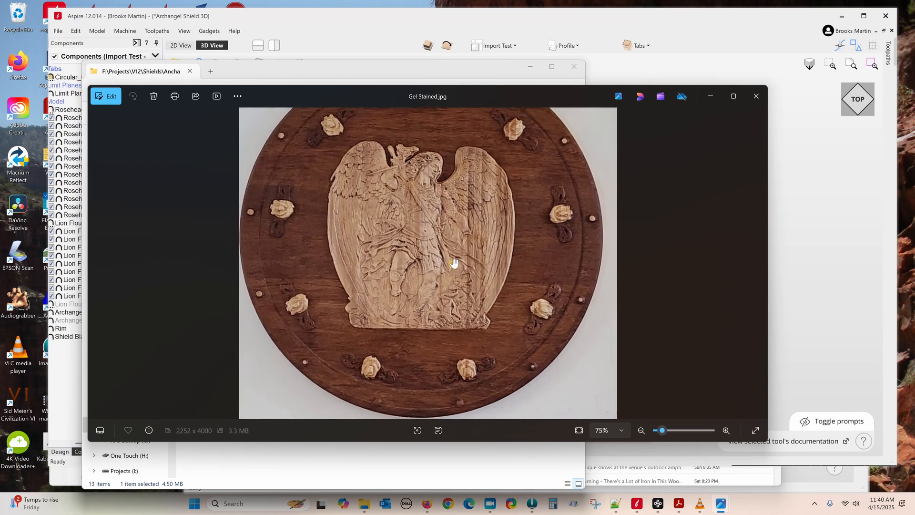